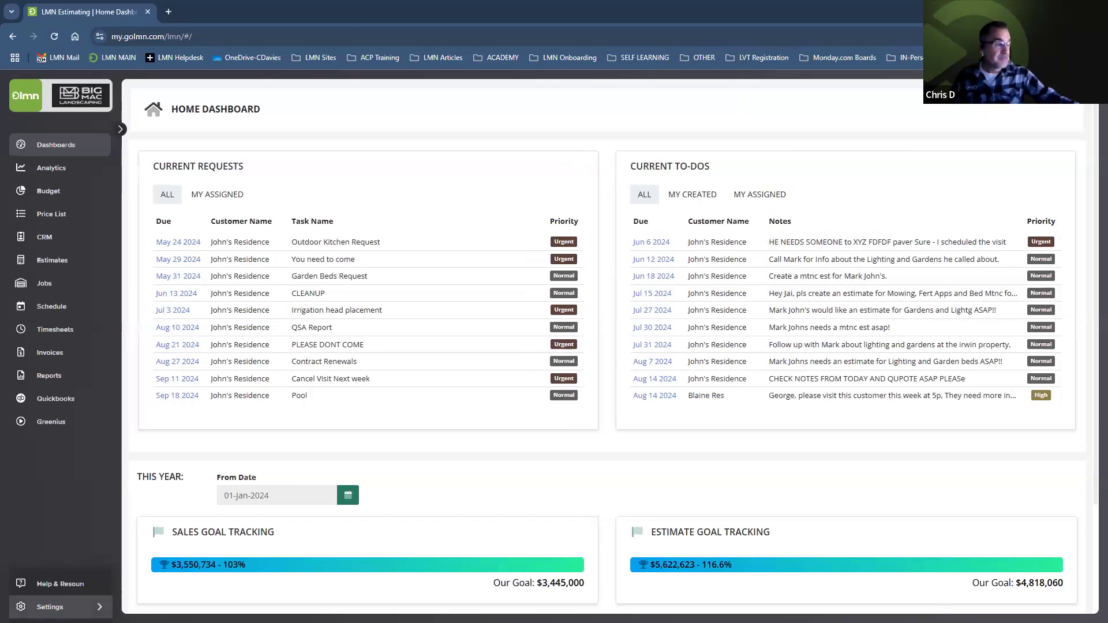
Add a job type named Lighting Installation in the Production category and save it.
left_click(21, 607)
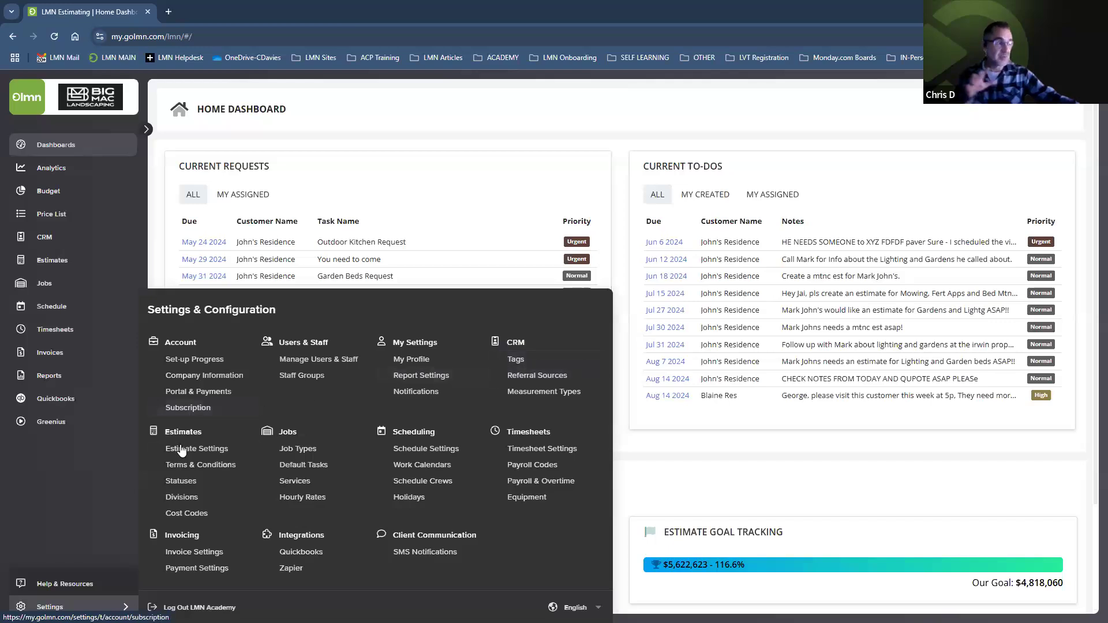
left_click(298, 449)
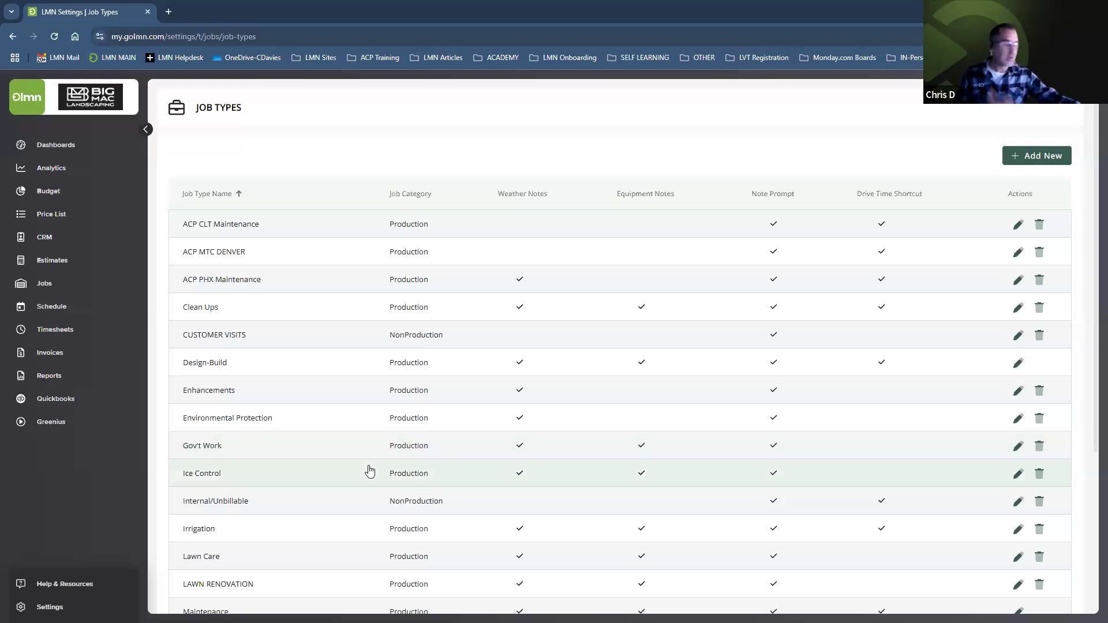
left_click(1049, 161)
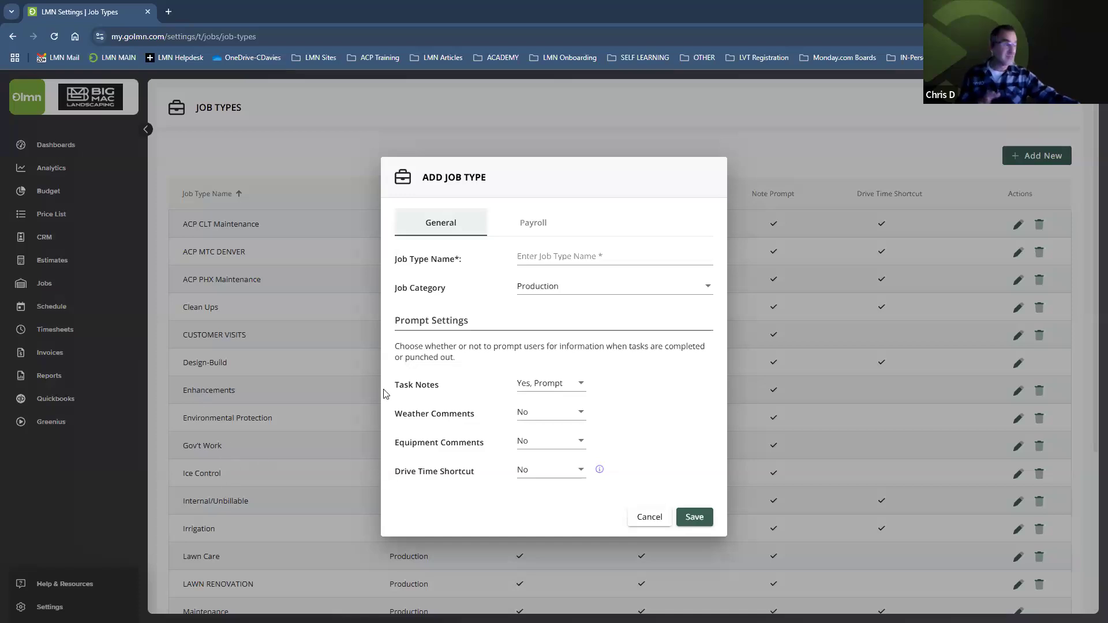
left_click(565, 259)
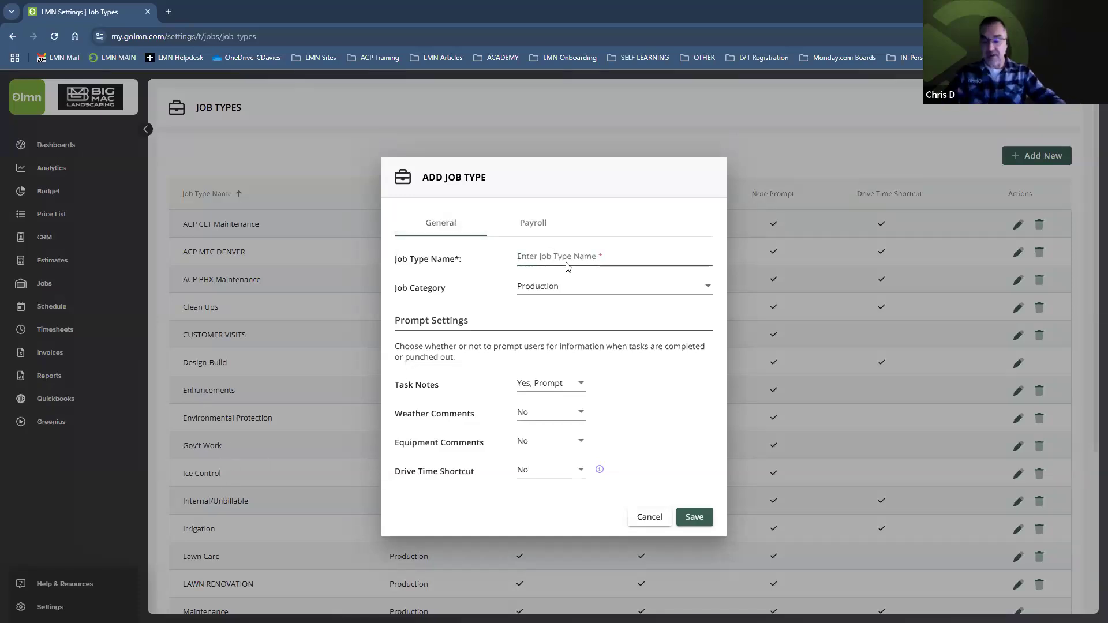
type("Lighti")
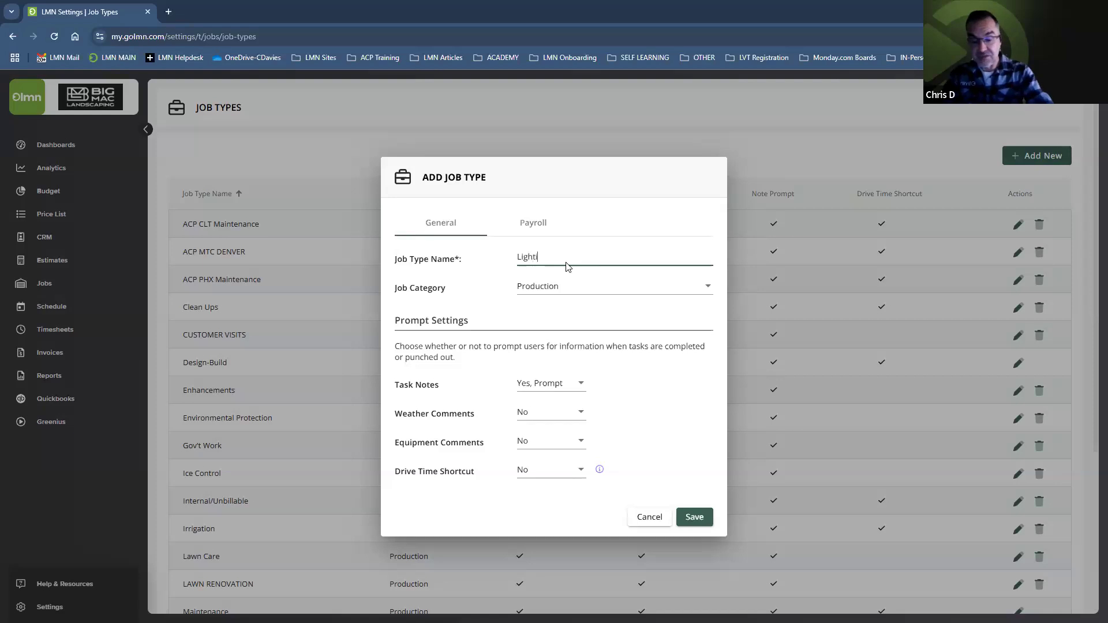
type("ng Installation")
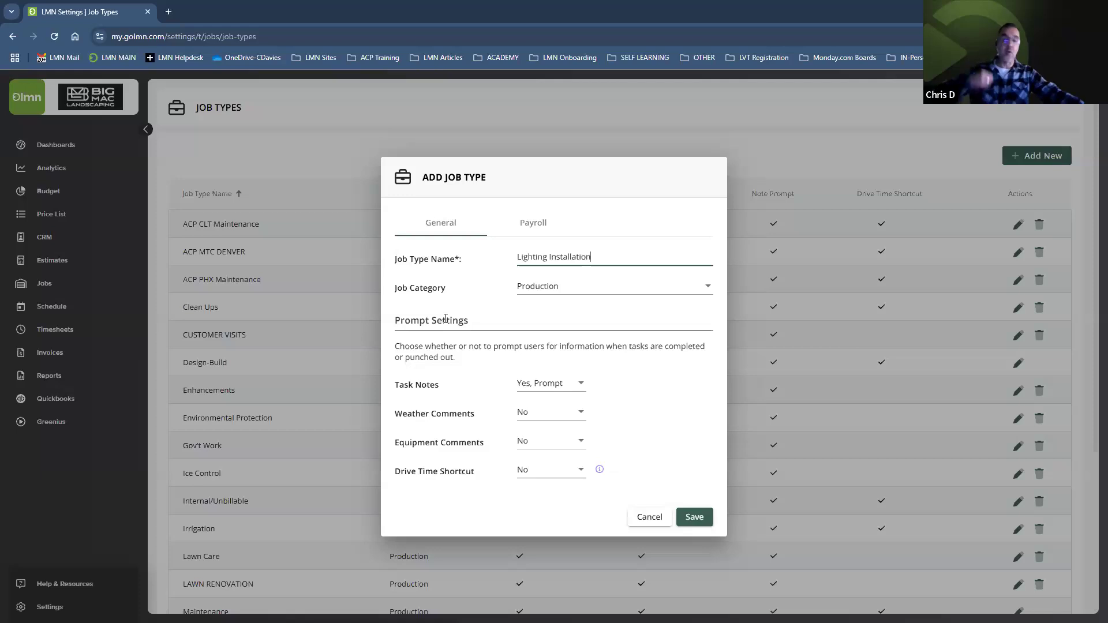
left_click(541, 289)
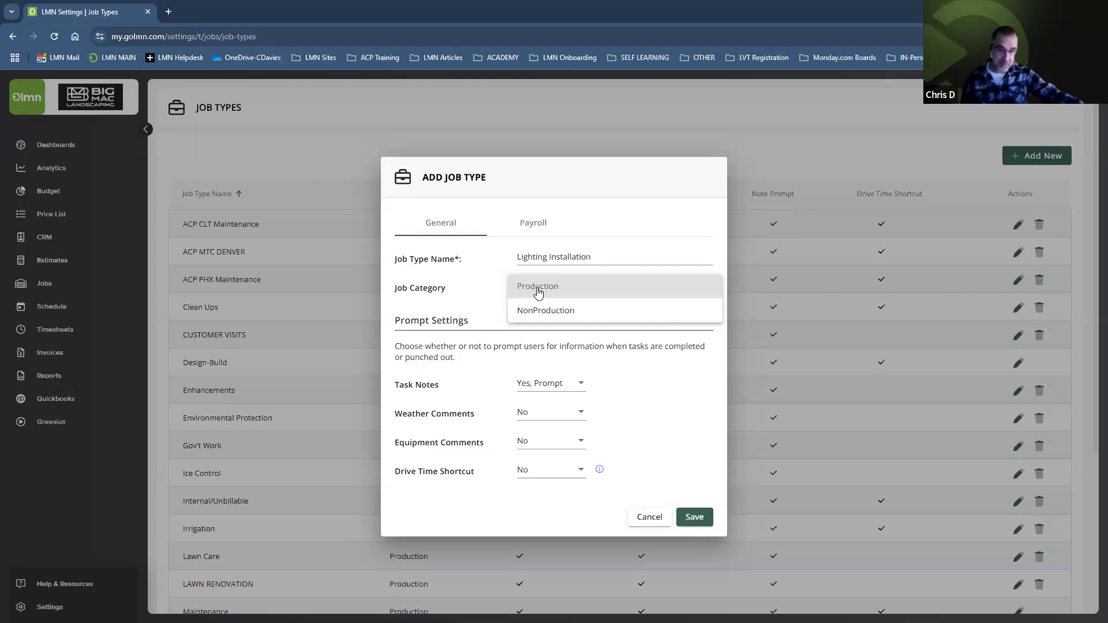
left_click(483, 309)
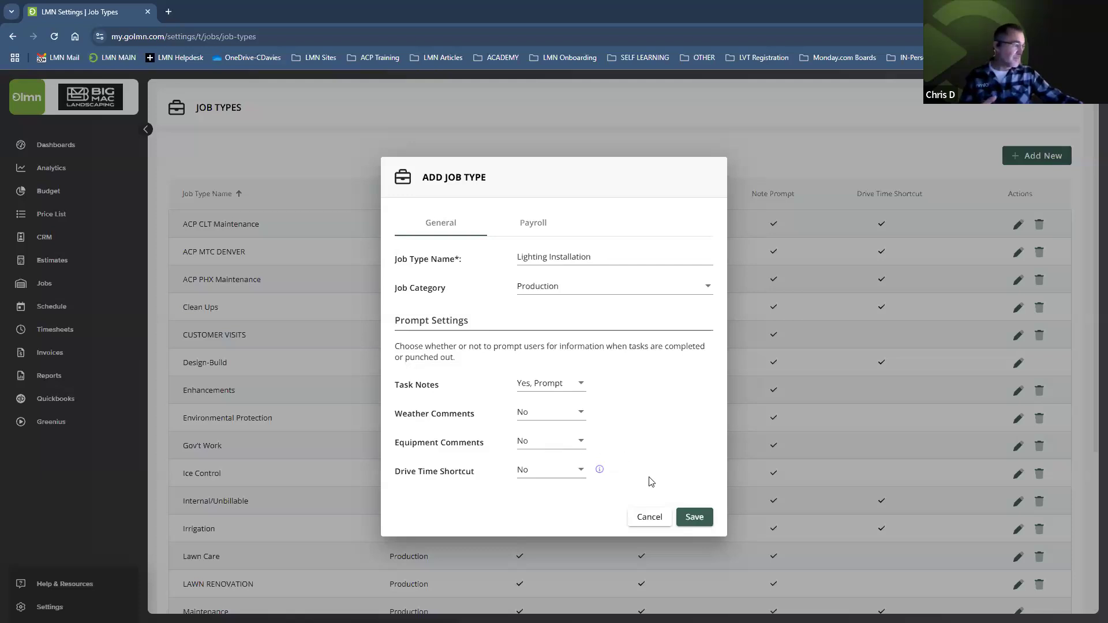
left_click(690, 517)
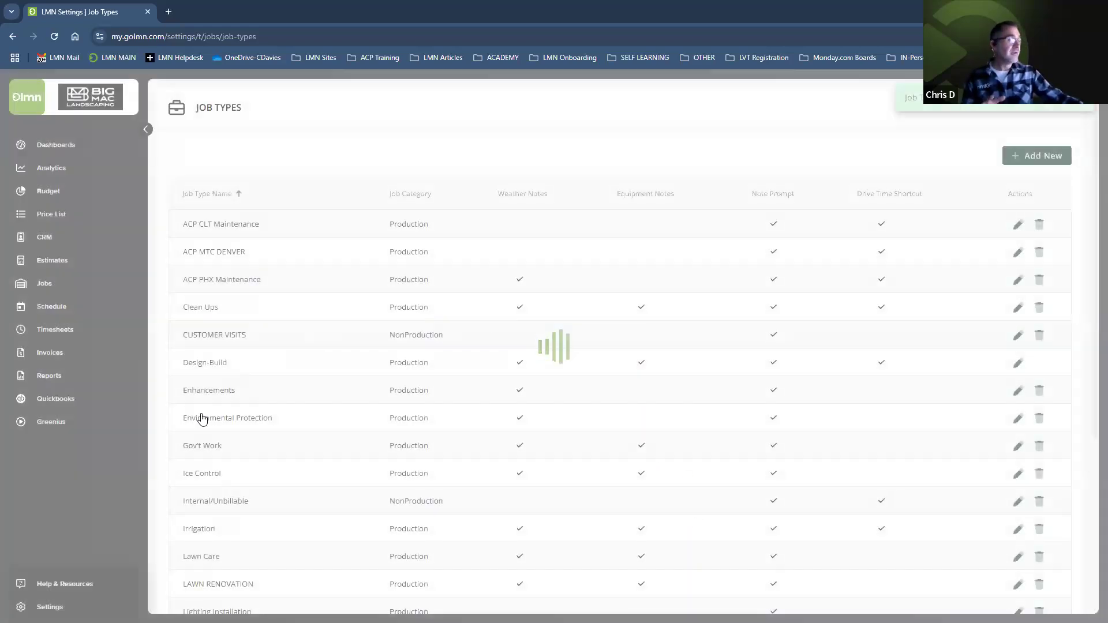
Review the equipment list in the timesheet settings and return to the job types list.
left_click(58, 607)
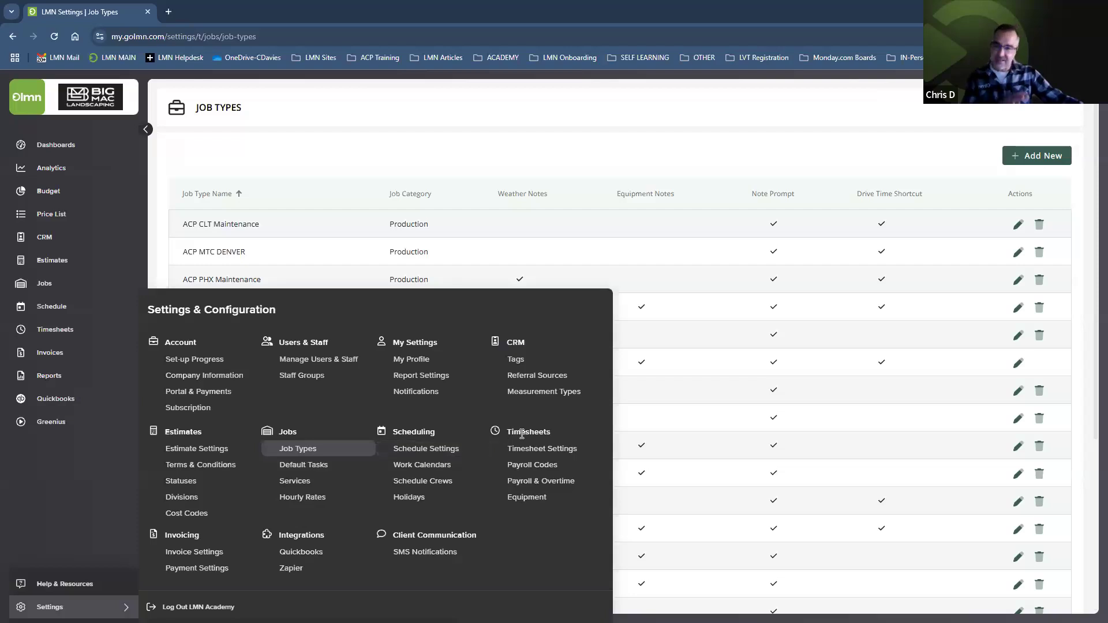
left_click(521, 503)
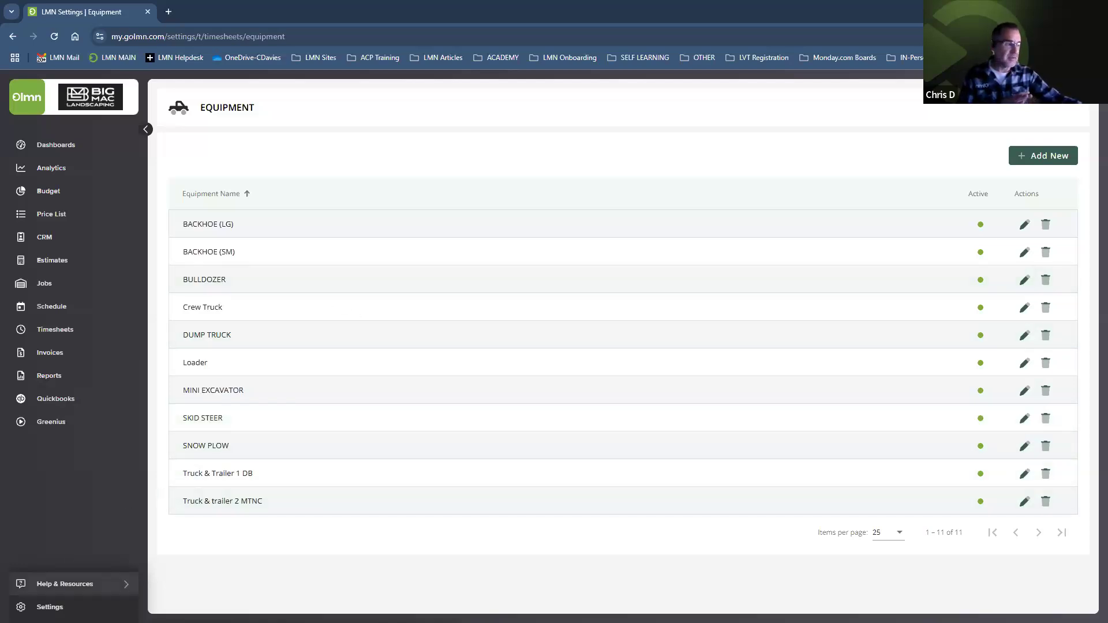
left_click(51, 607)
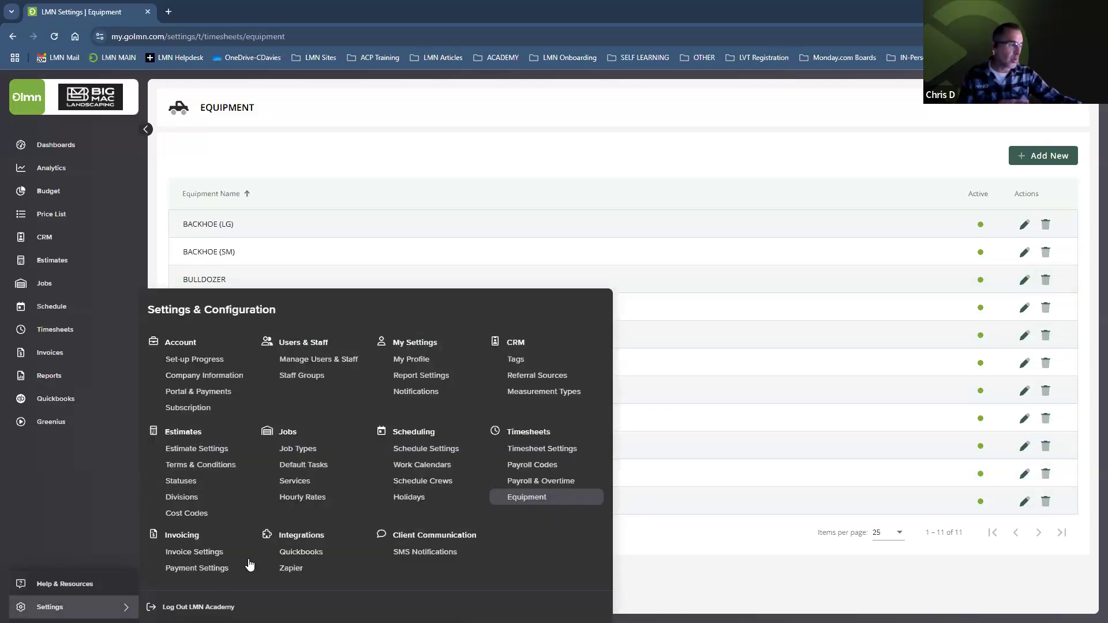
left_click(297, 449)
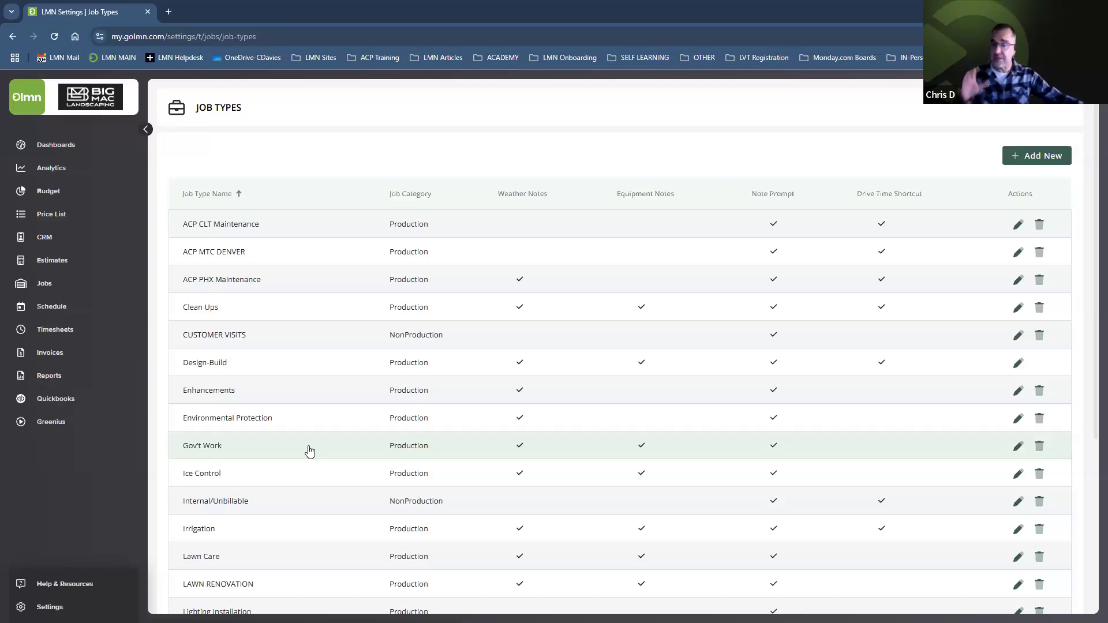
Open the Timesheet Equipment by Job (Excel) report and set its start date to Jul 1, 2024.
left_click(49, 378)
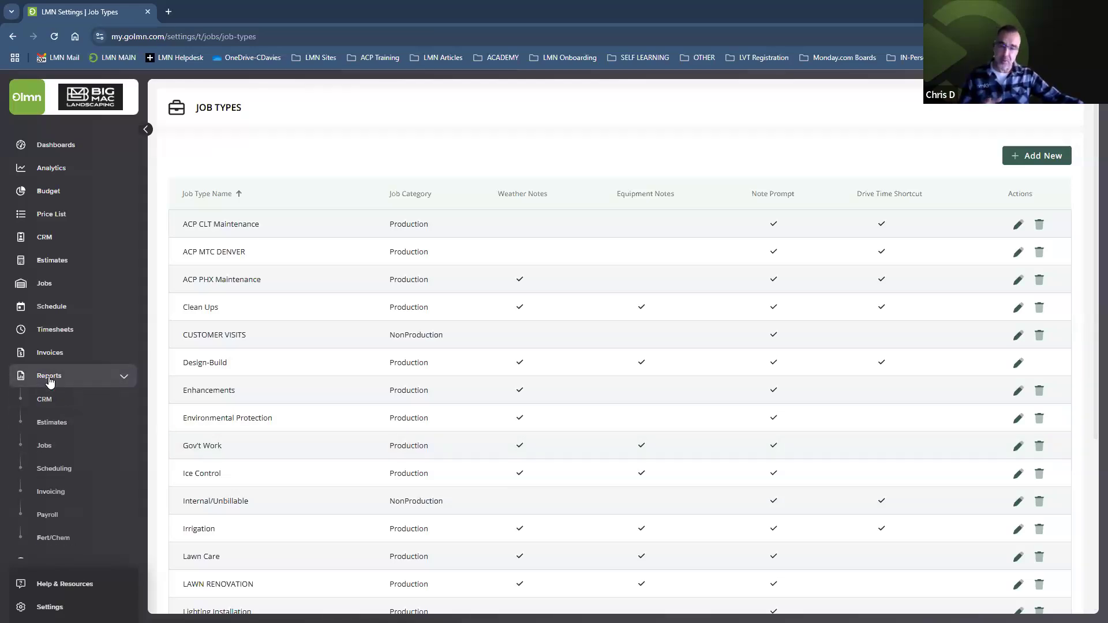
left_click(50, 444)
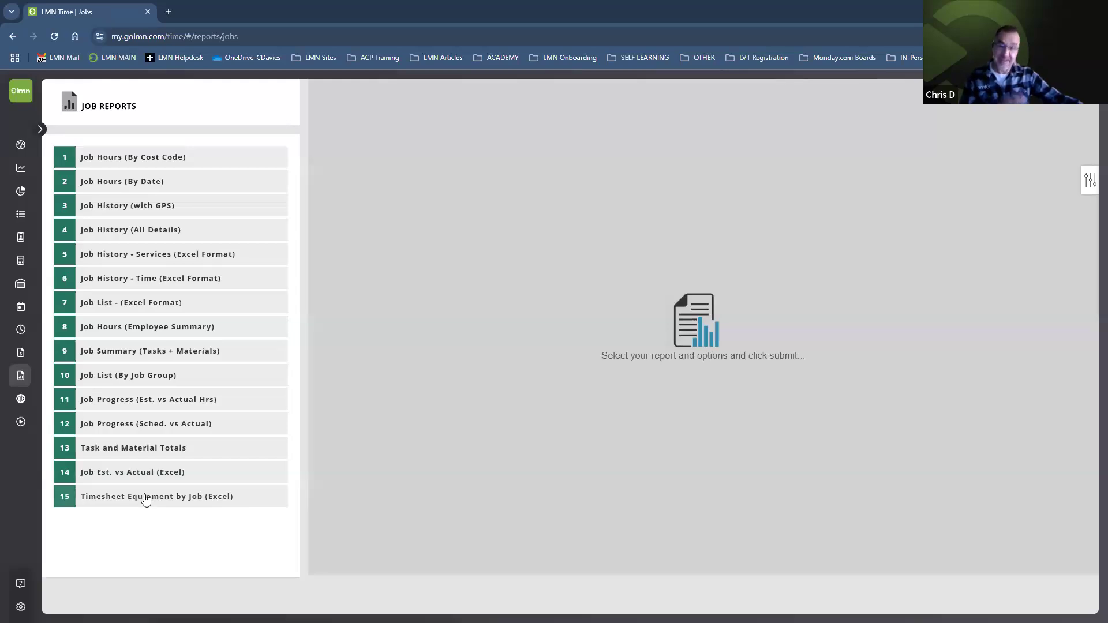
left_click(145, 499)
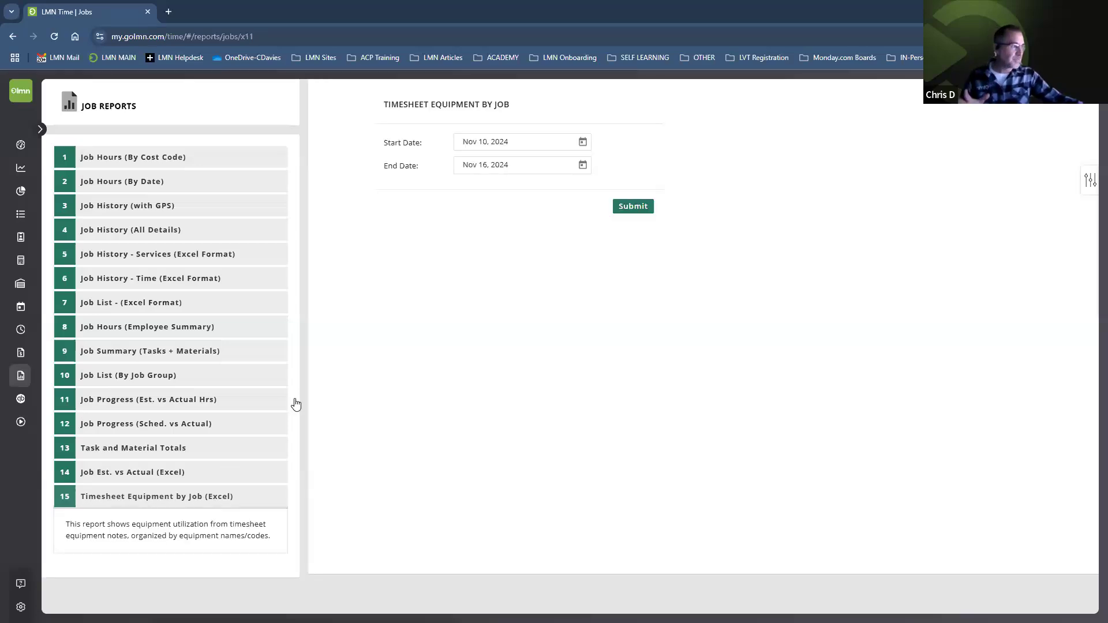
left_click(582, 141)
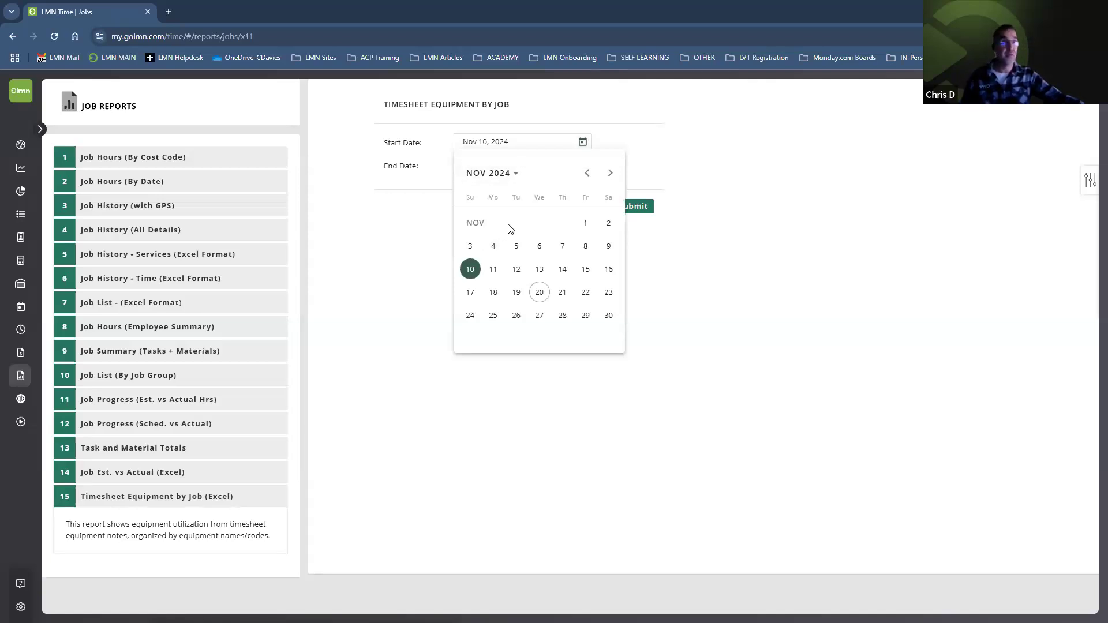
left_click(587, 173)
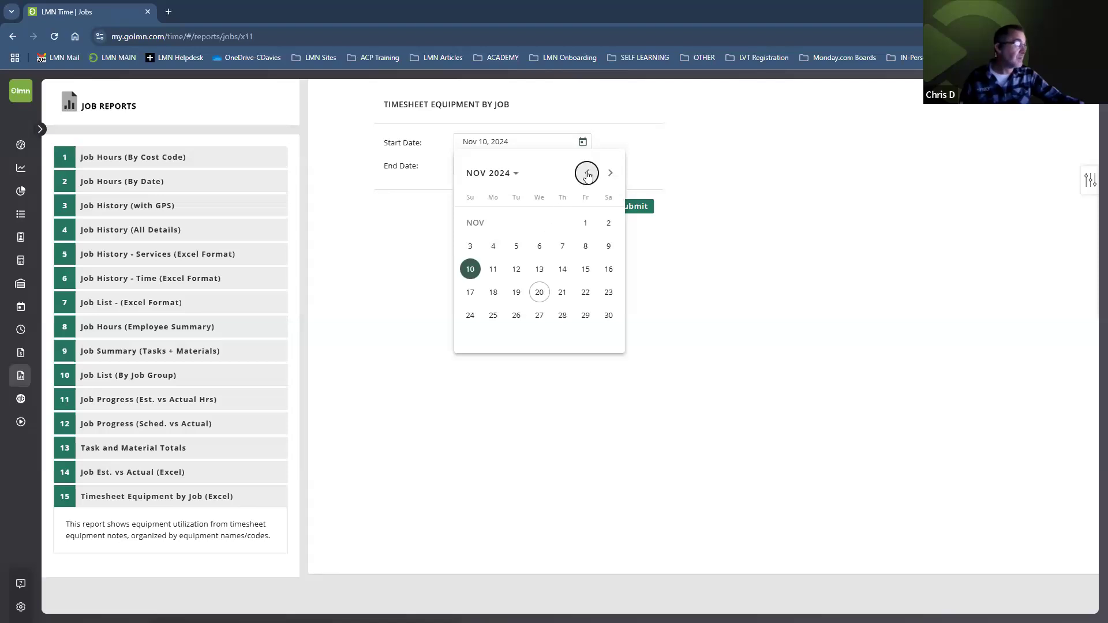
left_click(587, 173)
left_click(587, 173)
left_click(587, 173)
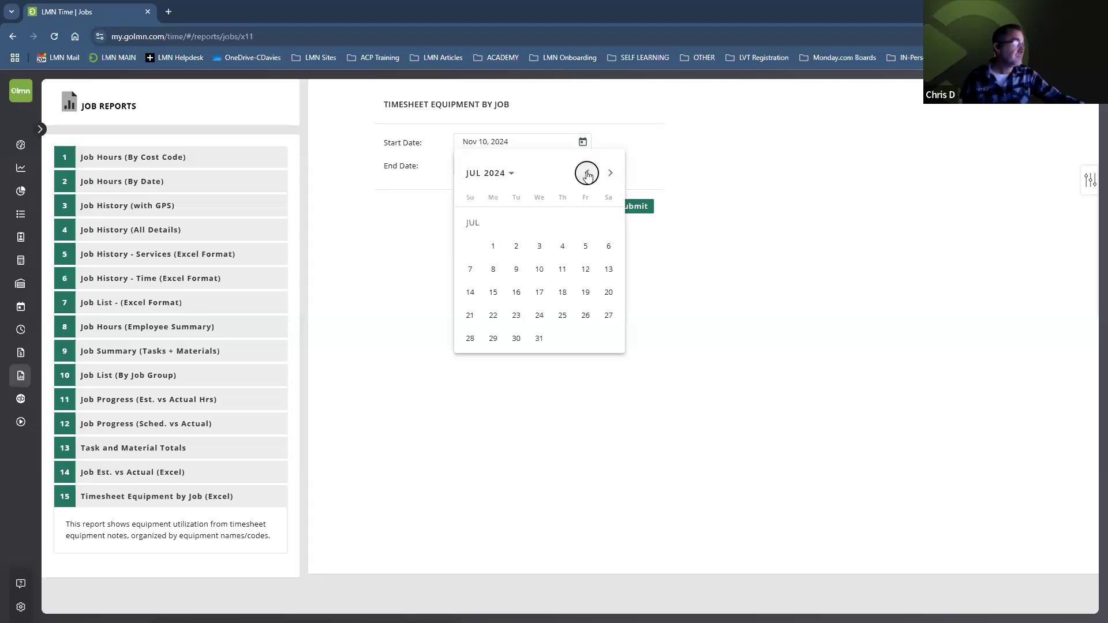
left_click(494, 248)
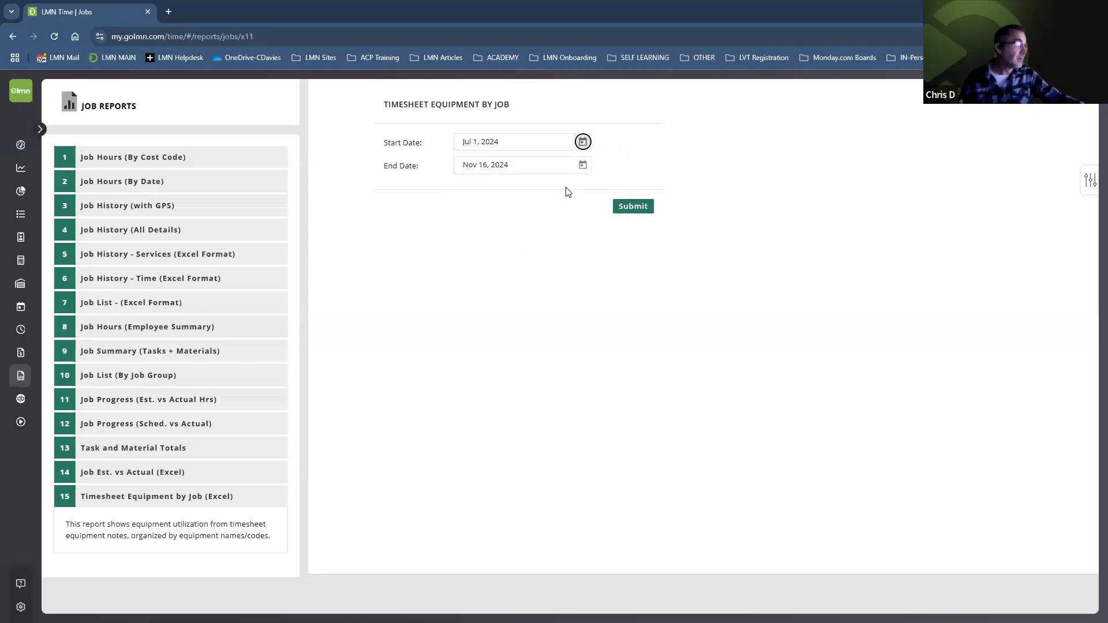
Set the equipment report's end date to Sep 30, 2024 and generate the report.
left_click(582, 165)
left_click(587, 196)
left_click(587, 197)
left_click(491, 362)
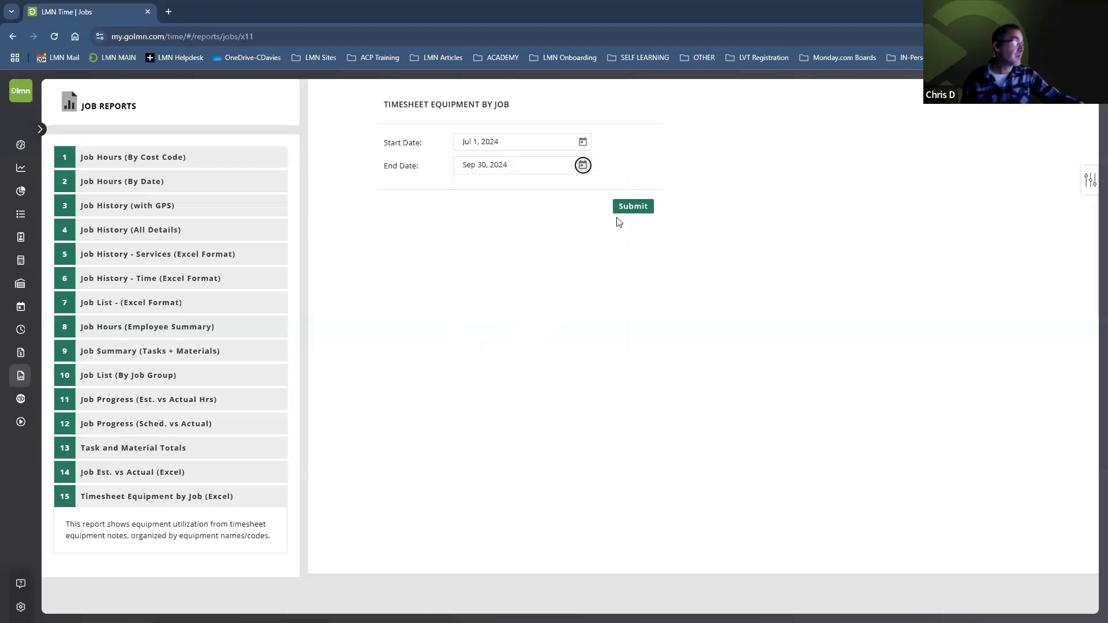
left_click(633, 206)
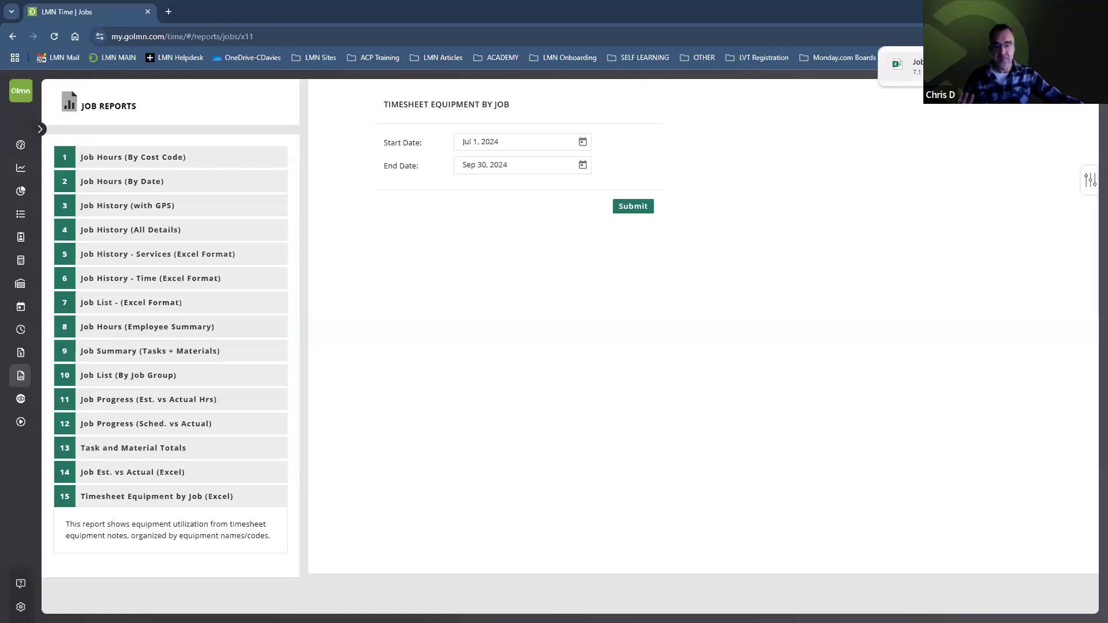
Open the downloaded report in Excel, filter its equipment name column to Loader only, and close the workbook without saving.
left_click(946, 65)
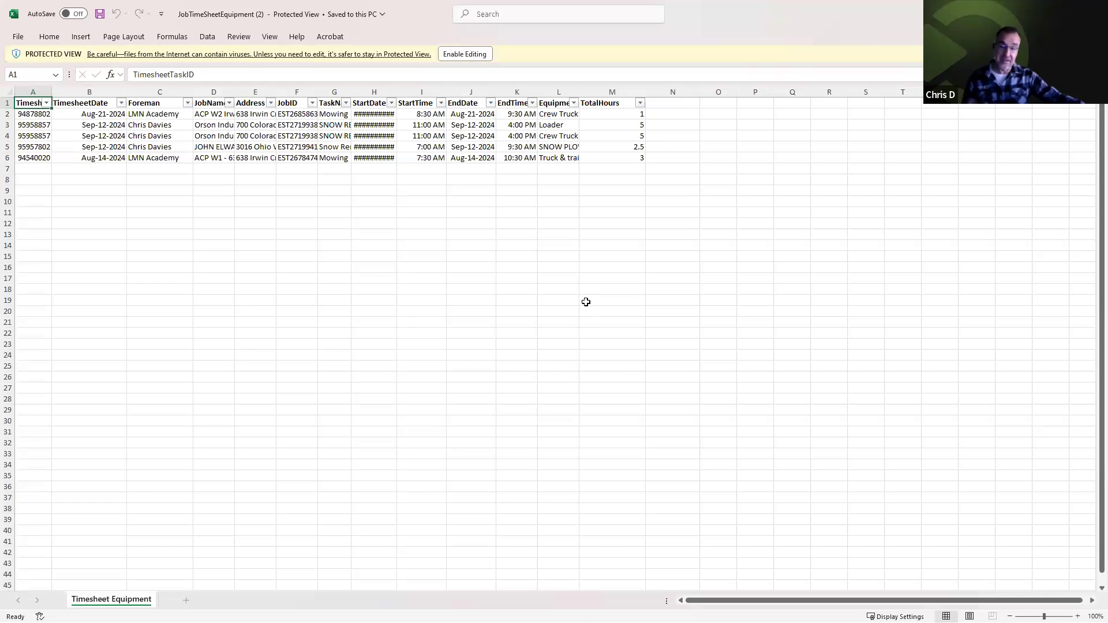
left_click(465, 55)
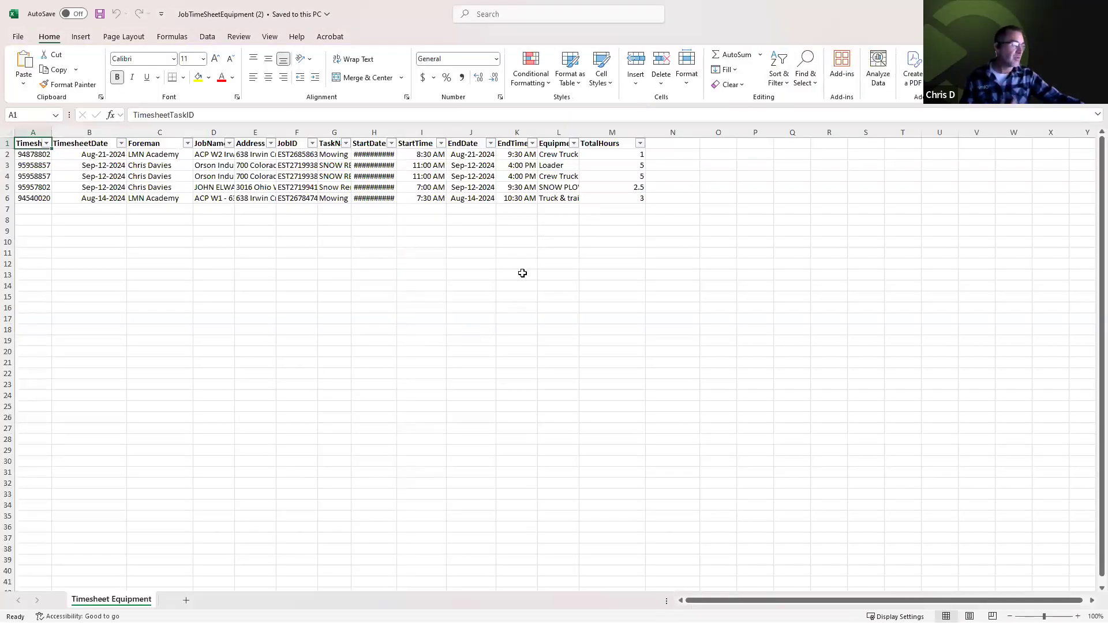
left_click(574, 144)
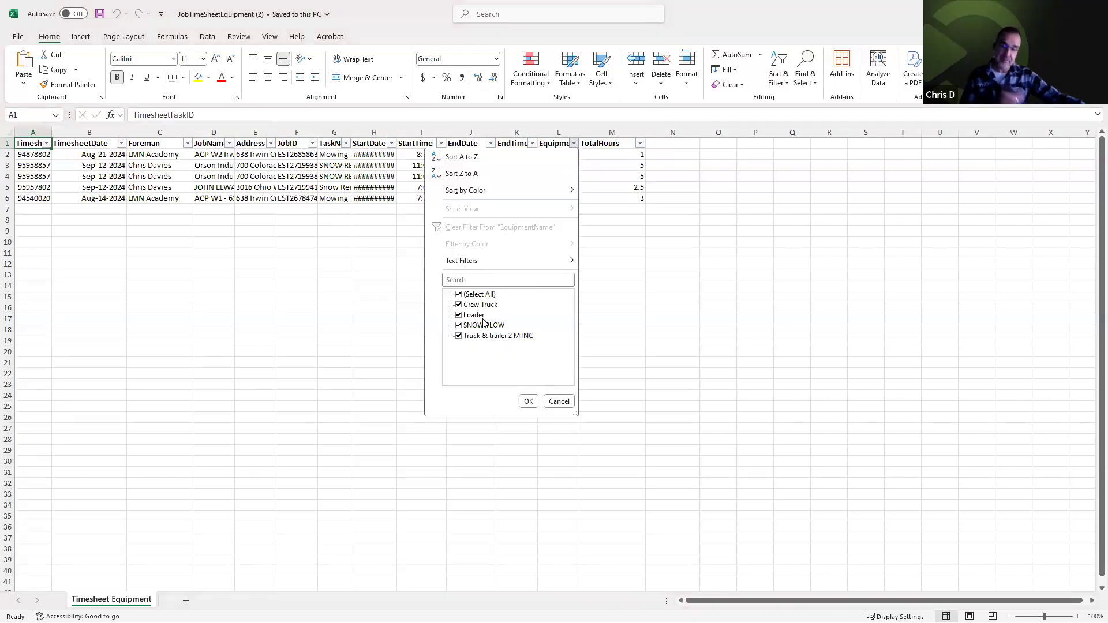
left_click(459, 295)
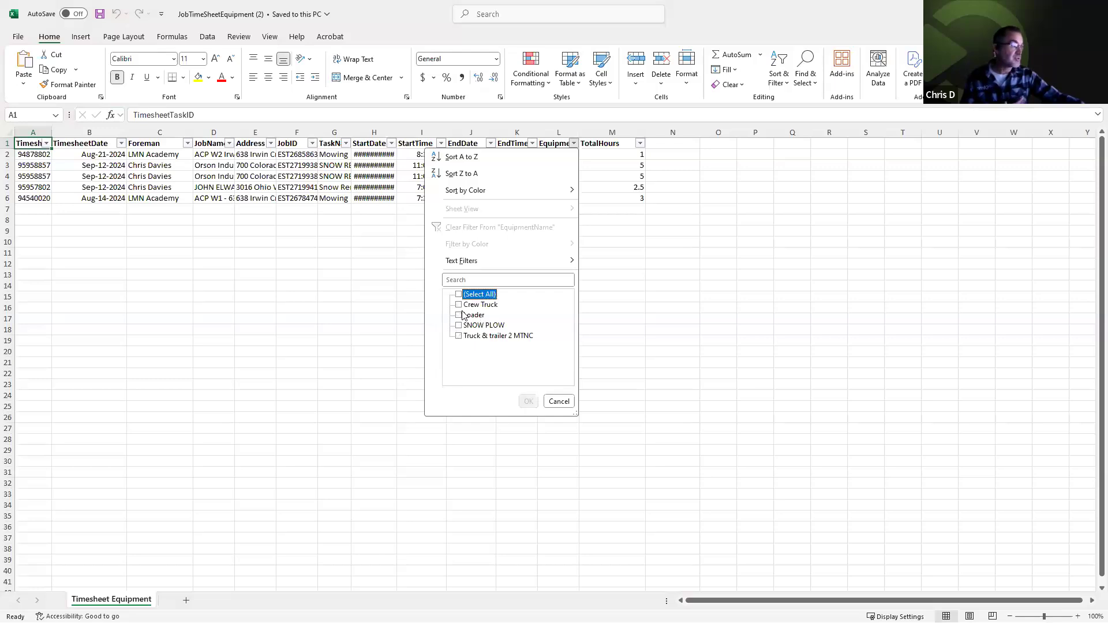
left_click(459, 315)
left_click(528, 402)
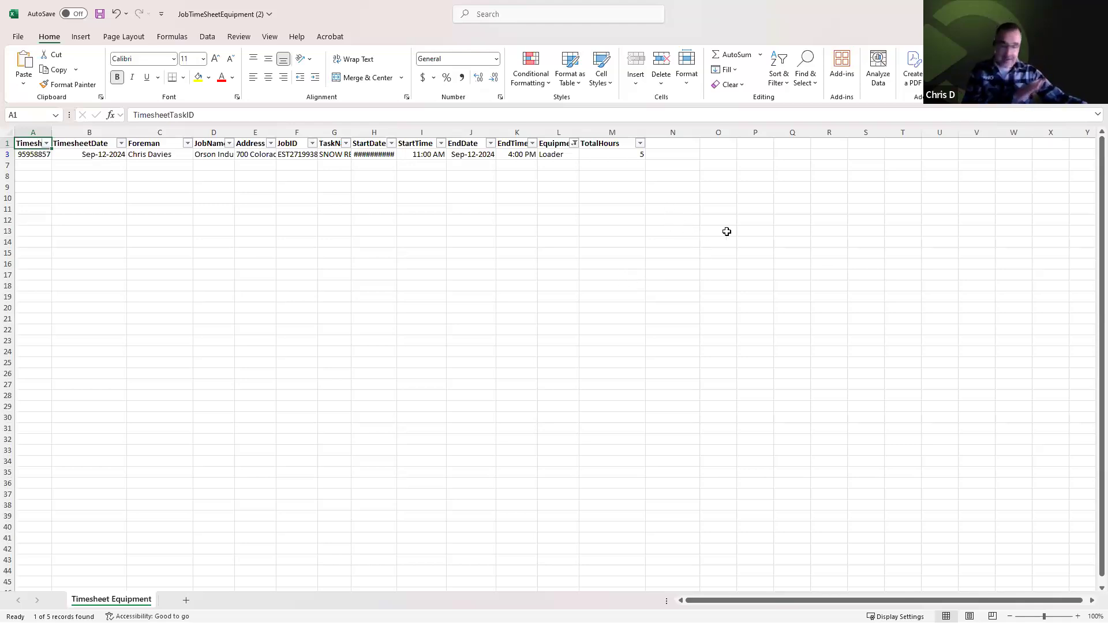
left_click(1093, 9)
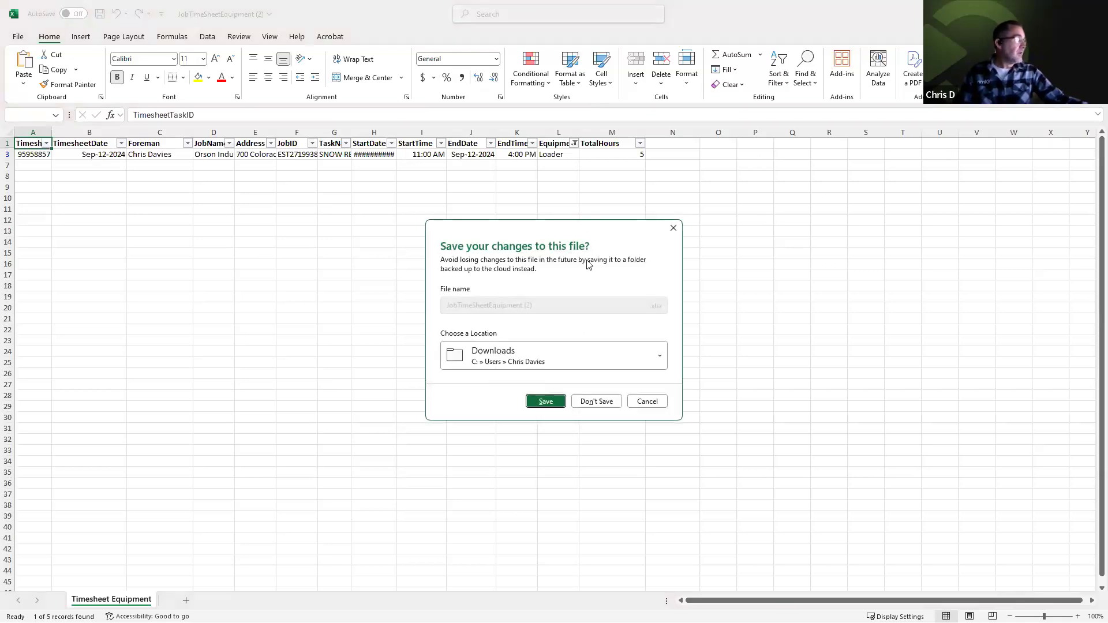
left_click(593, 401)
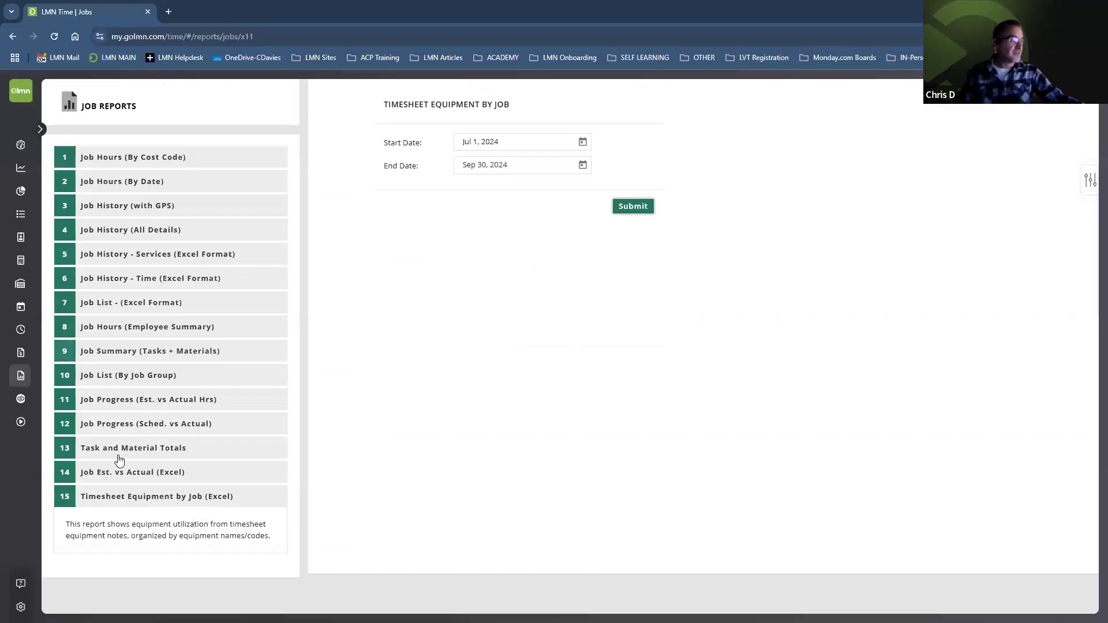
Edit the Lighting Installation job type to prompt for task notes, weather comments and equipment comments.
left_click(50, 606)
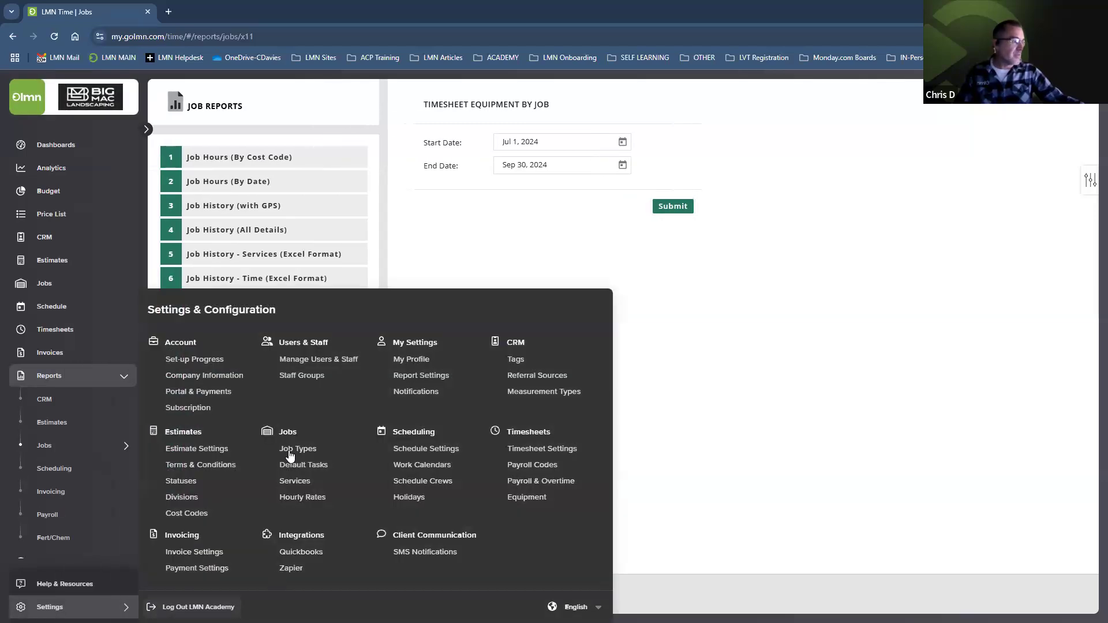
left_click(289, 447)
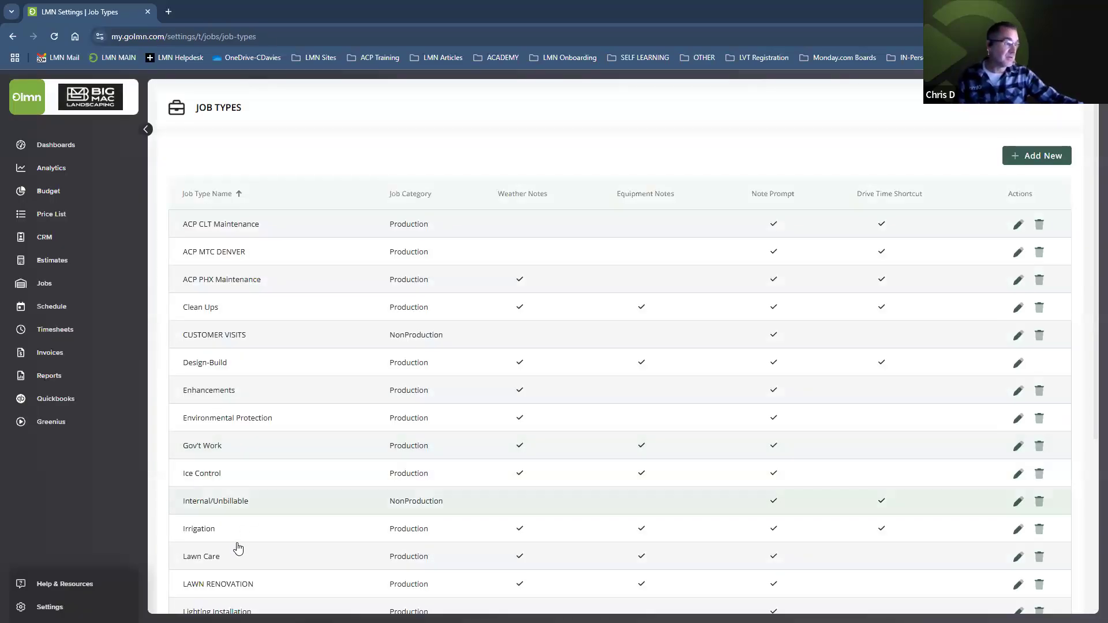
scroll(242, 548, "down", 1)
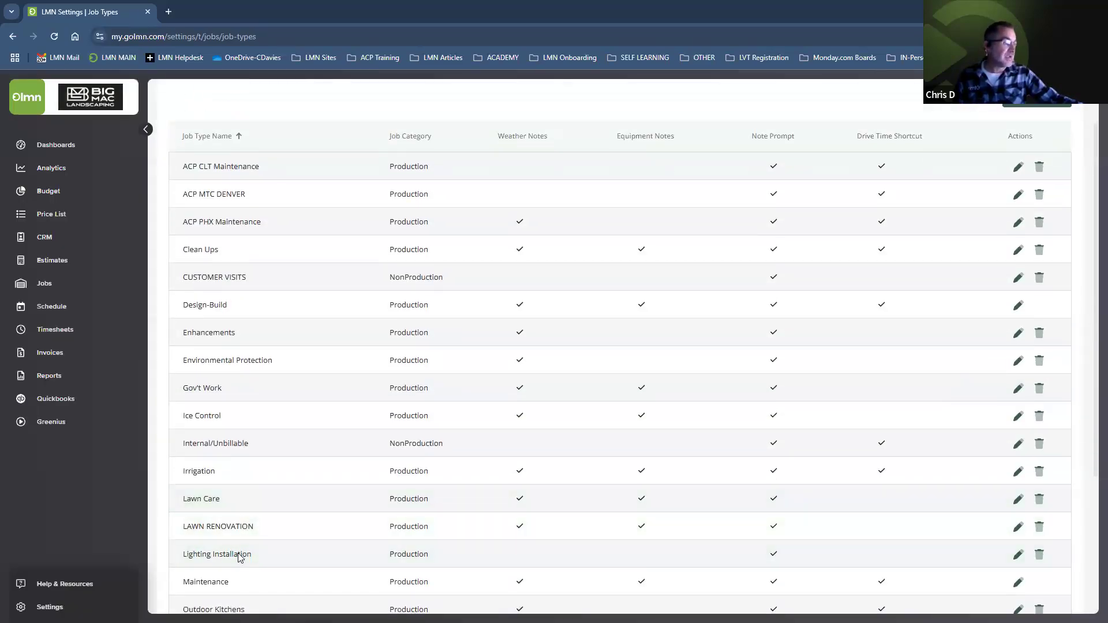
left_click(242, 551)
left_click(547, 414)
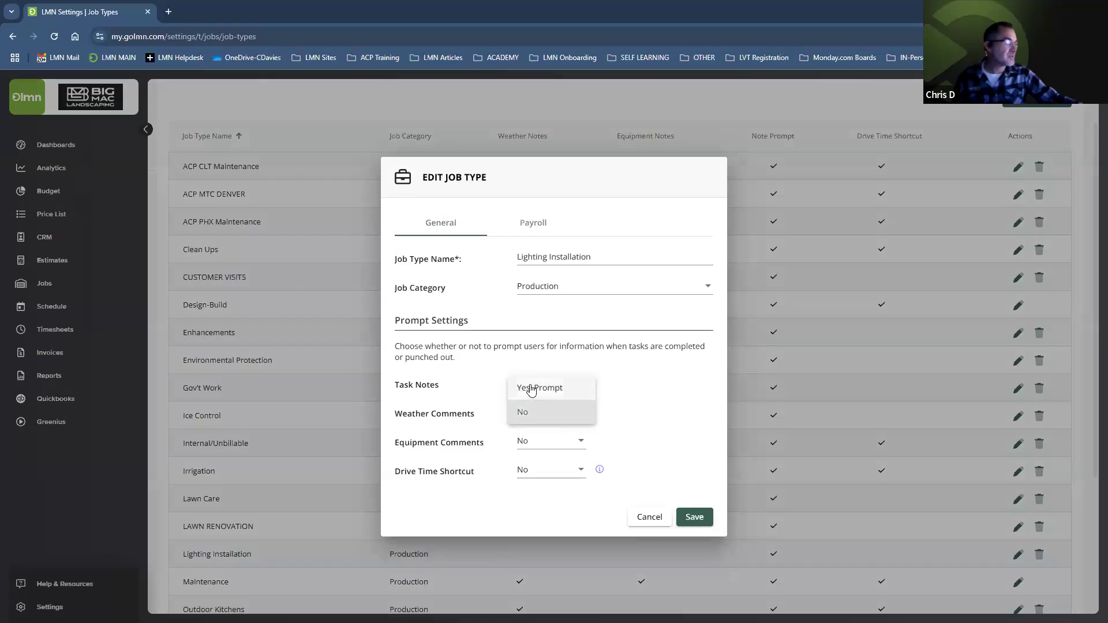
left_click(527, 386)
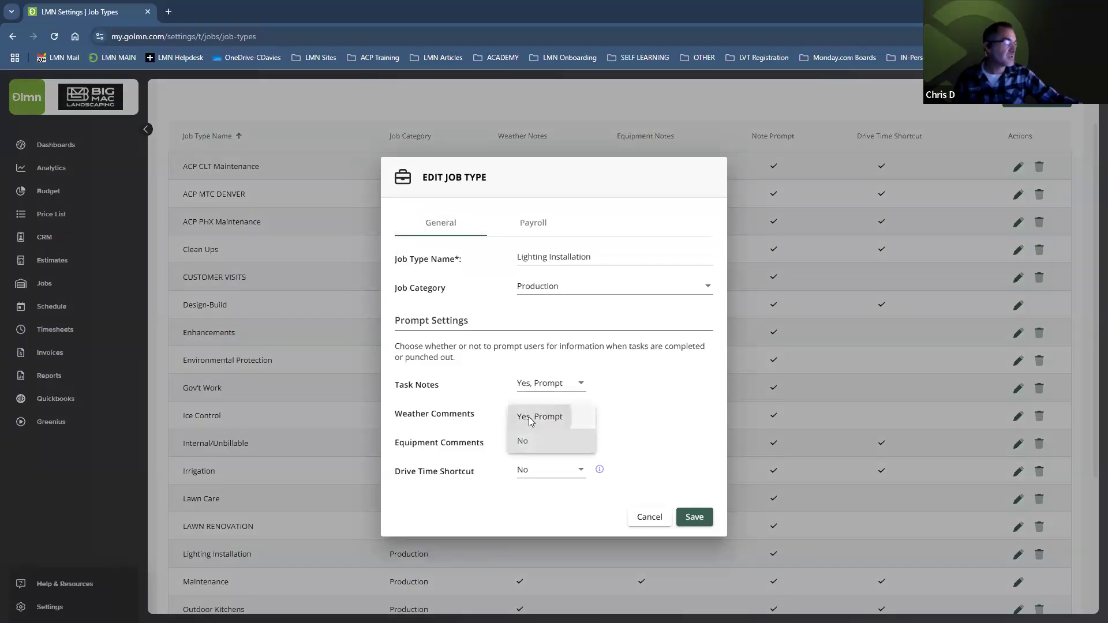
left_click(528, 421)
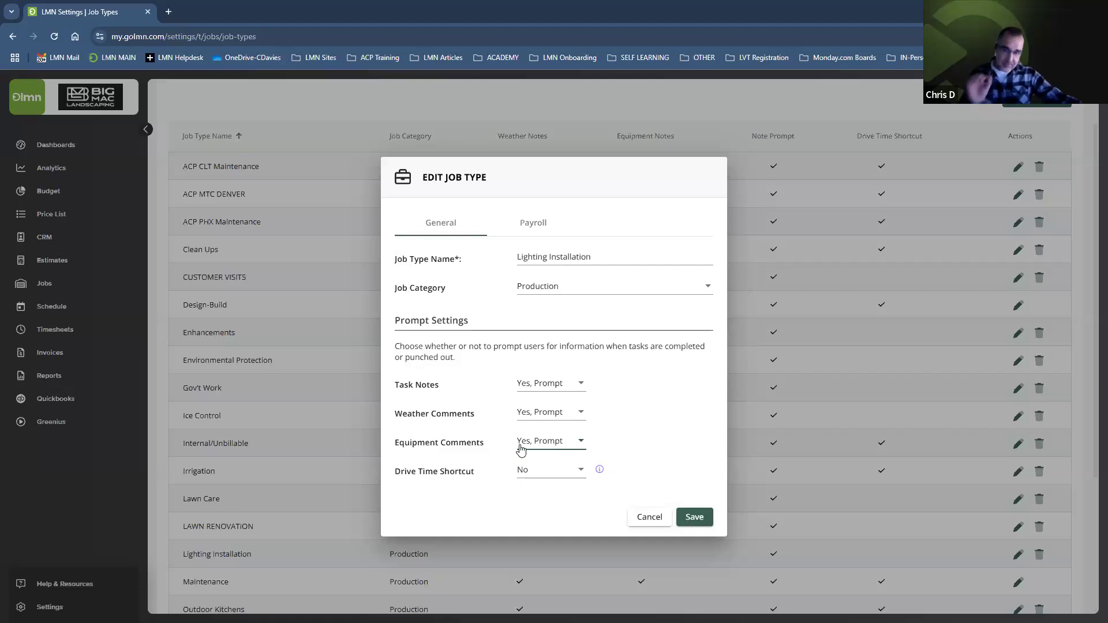
Set the job type's Drive Time Shortcut to Yes, view its default payroll codes, and cancel the edit.
left_click(527, 471)
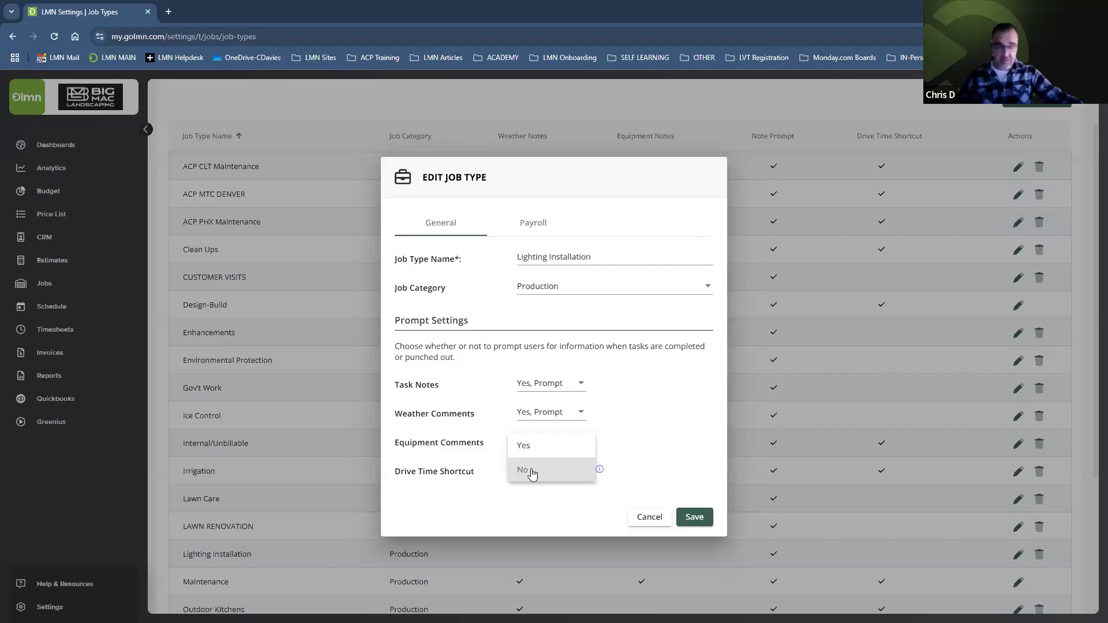
left_click(535, 446)
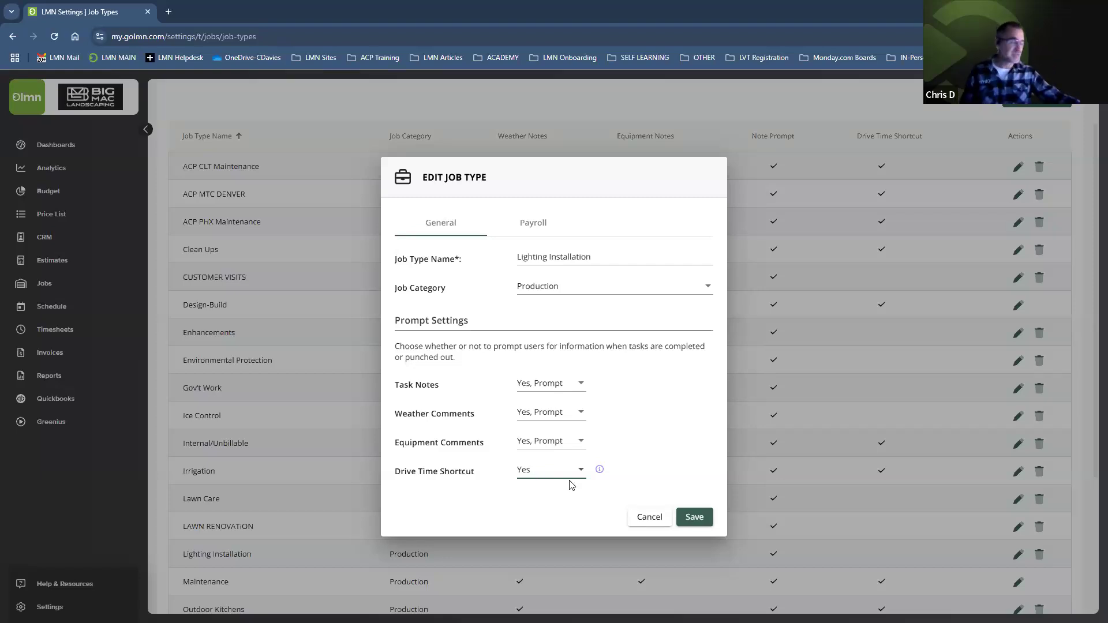
left_click(535, 224)
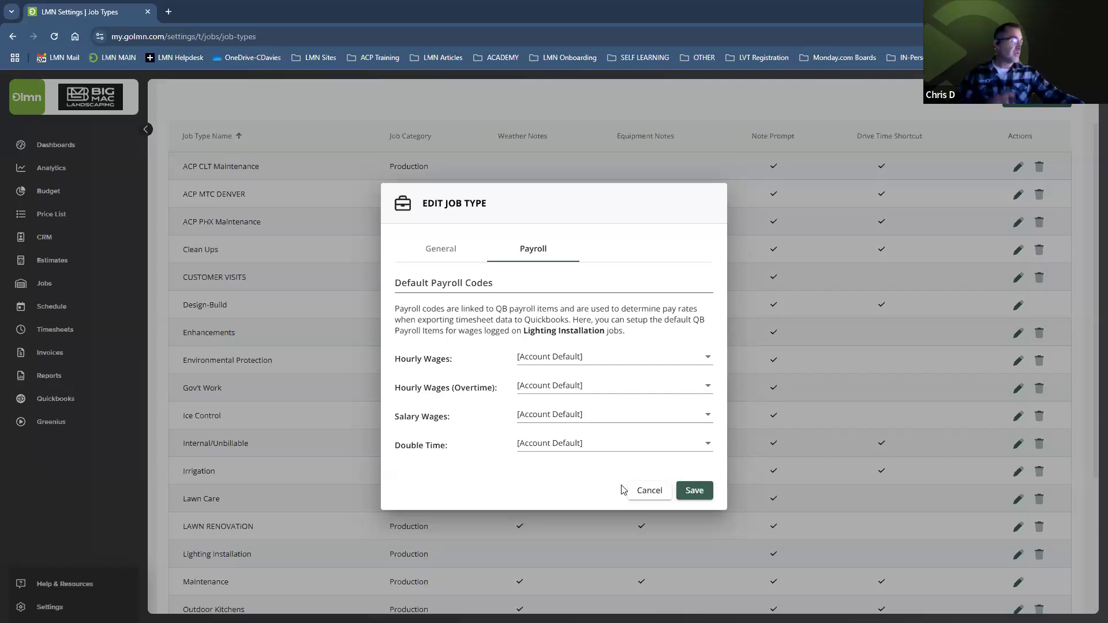
left_click(647, 490)
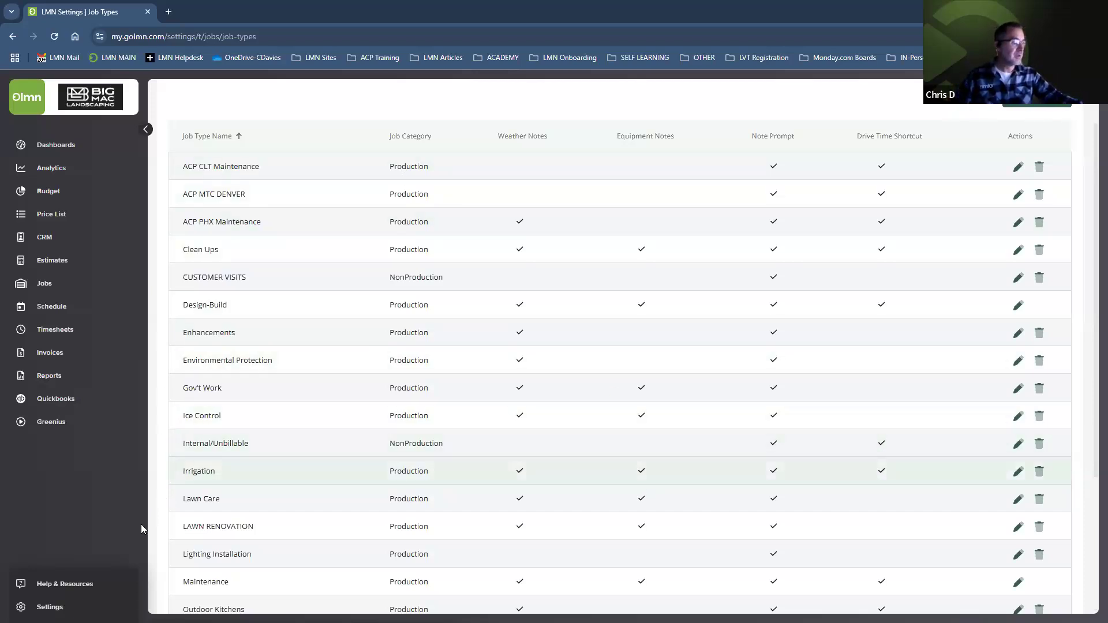
Review the Design-Build default tasks Extra Work & Changes and Warranty Repairs without saving, and open the hourly rates list.
left_click(92, 606)
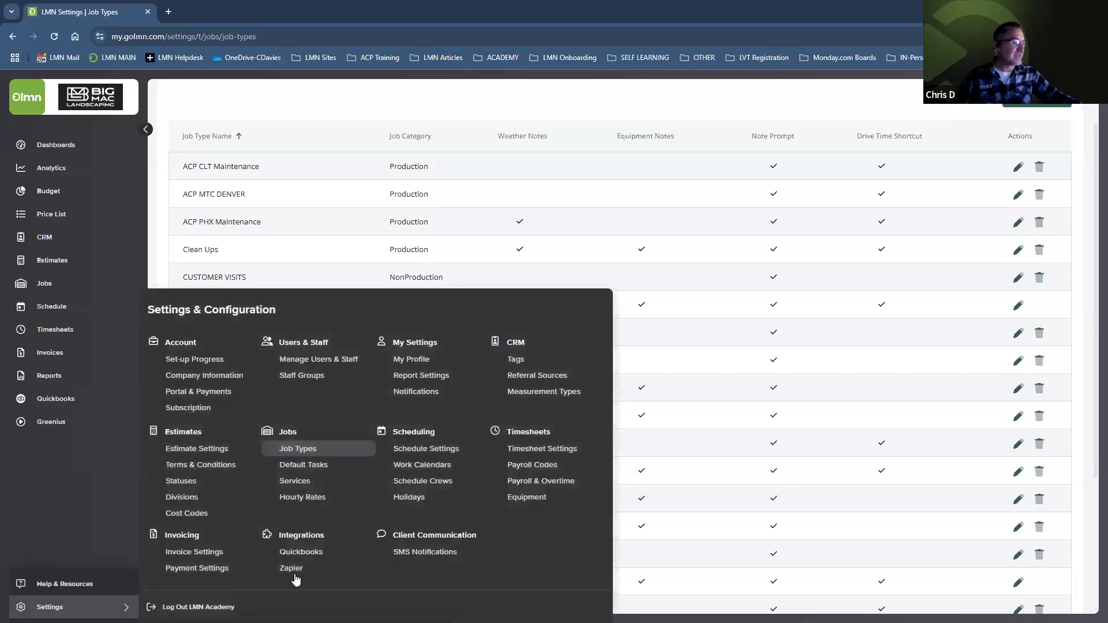
left_click(294, 464)
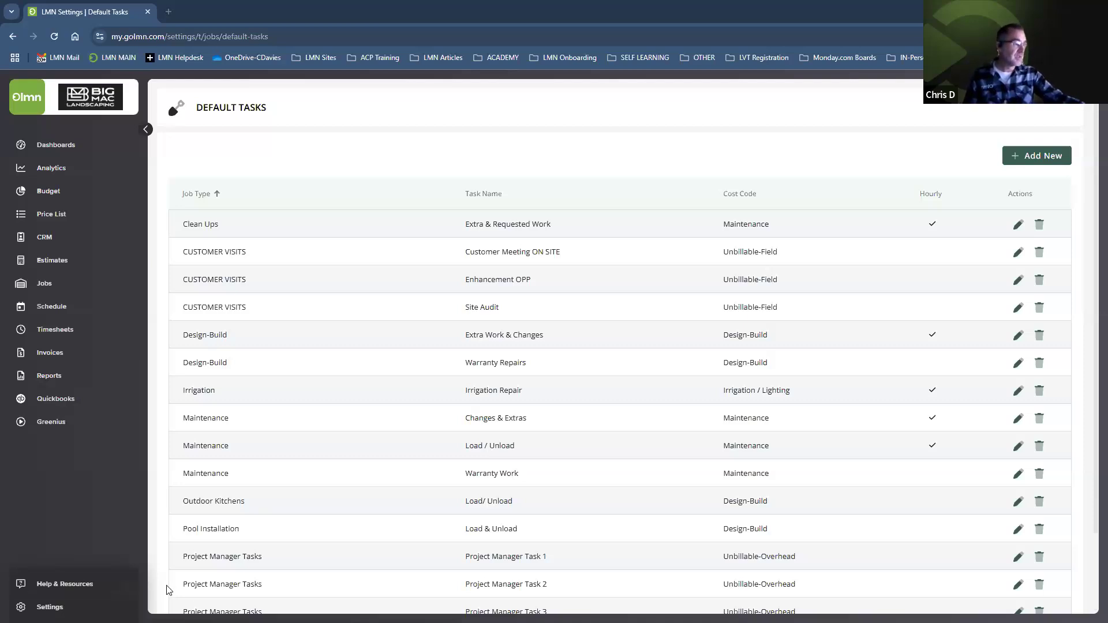
left_click(488, 344)
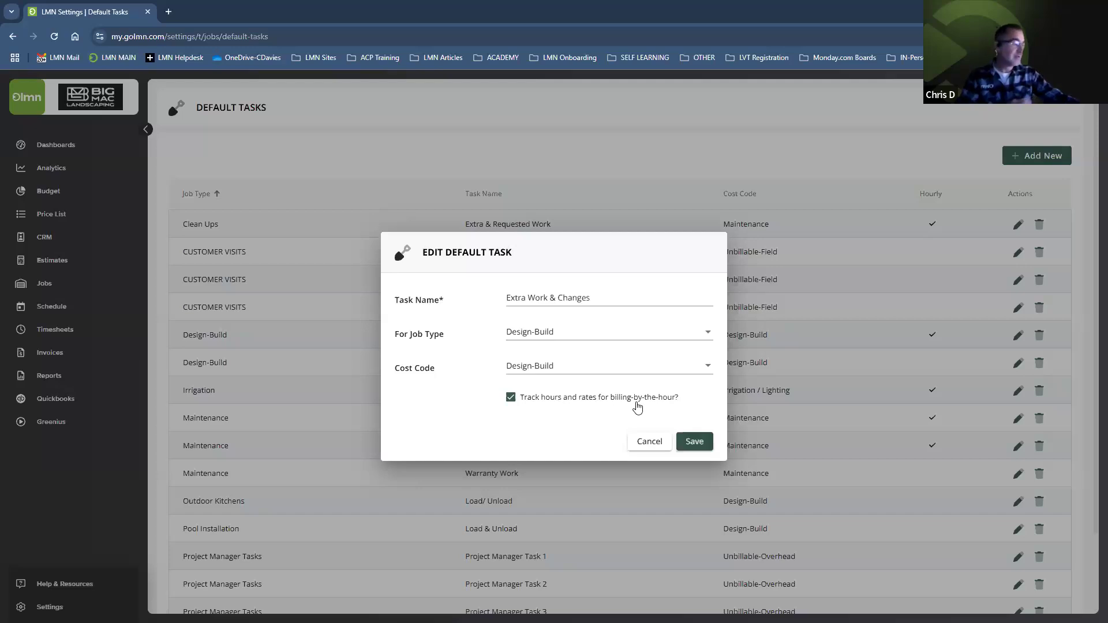
left_click(651, 441)
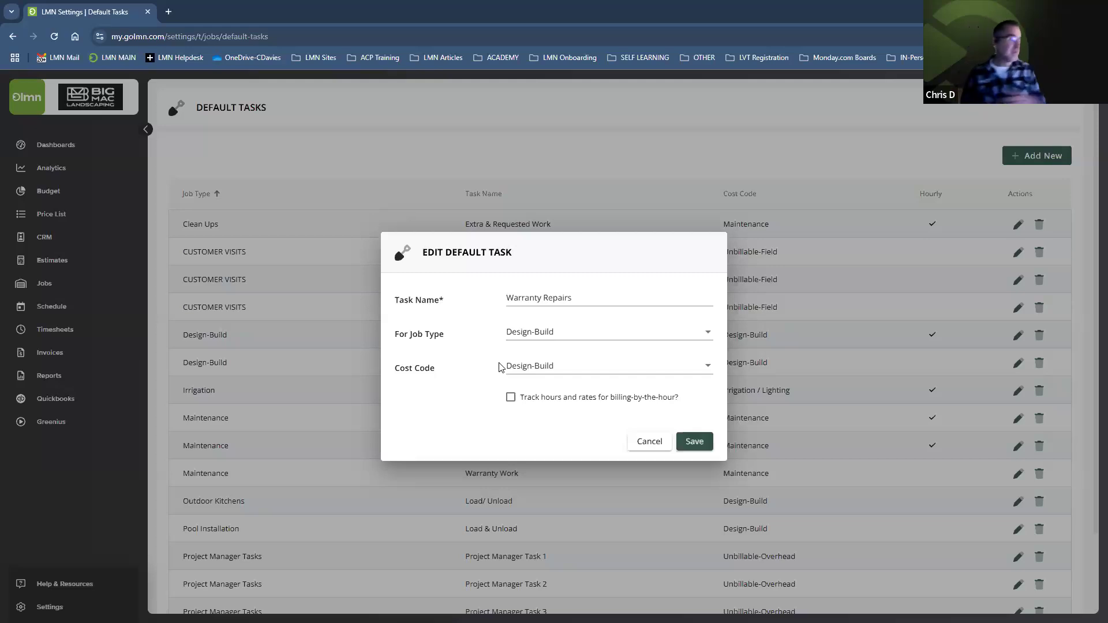
left_click(647, 443)
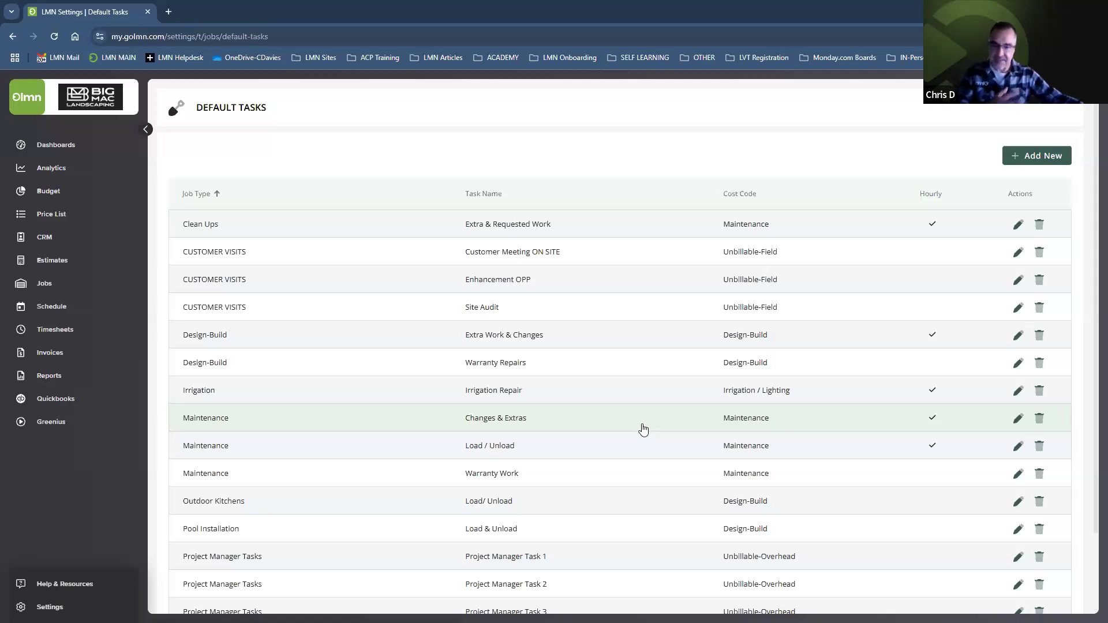
left_click(109, 605)
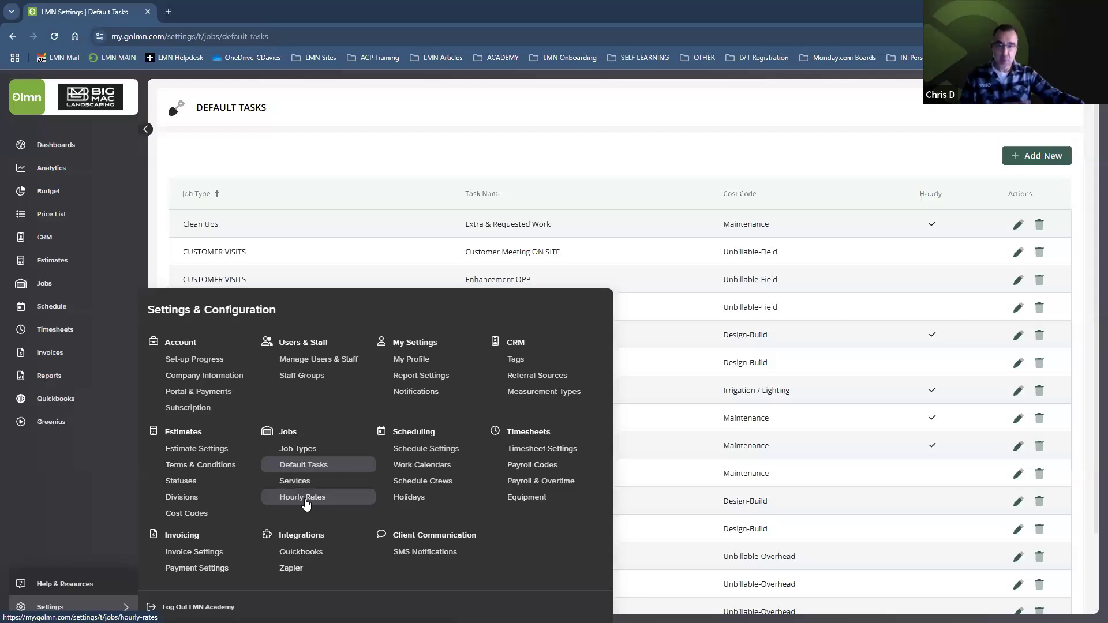
left_click(306, 499)
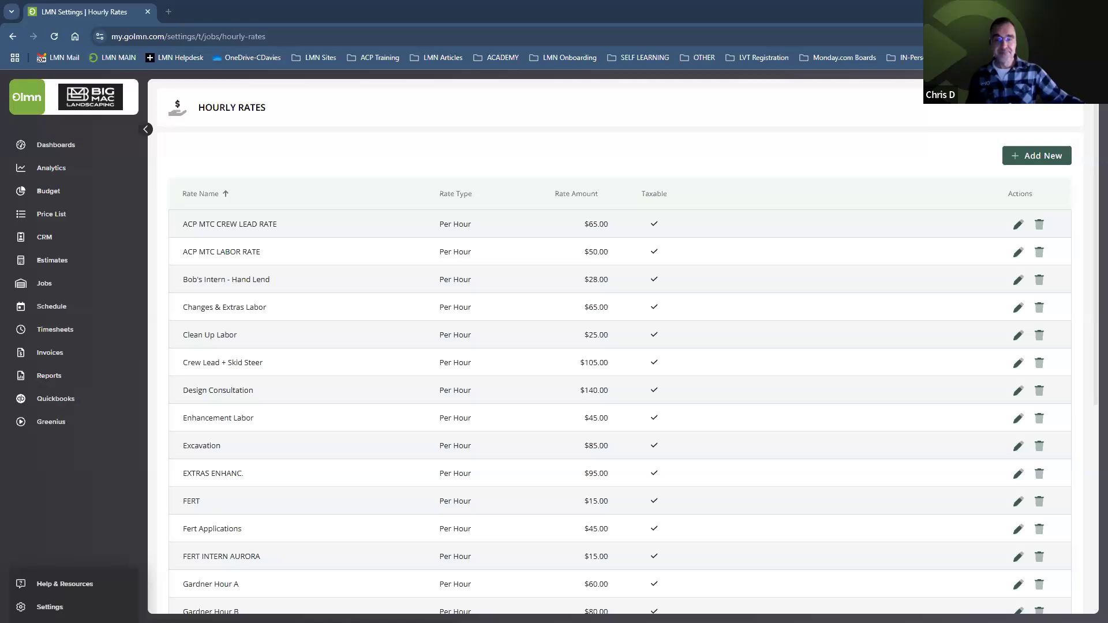
Set the custom price of the first ACP Install Crew (3) item in the labor catalog to $45.00 per man hour.
left_click(67, 215)
left_click(51, 239)
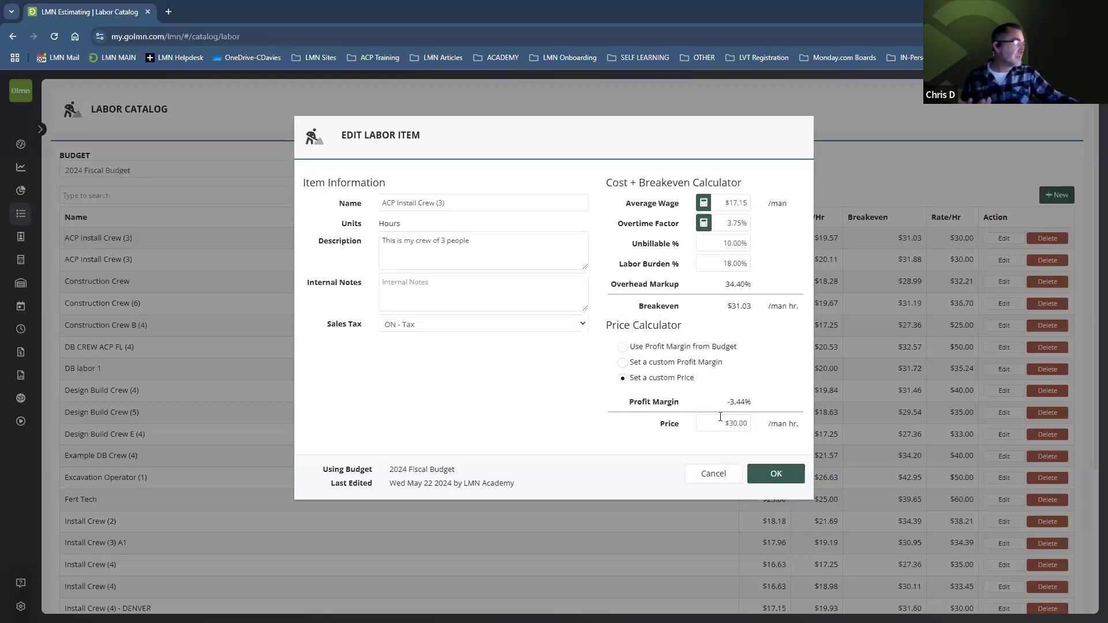
left_click_drag(724, 423, 757, 425)
type("45.00")
left_click(752, 439)
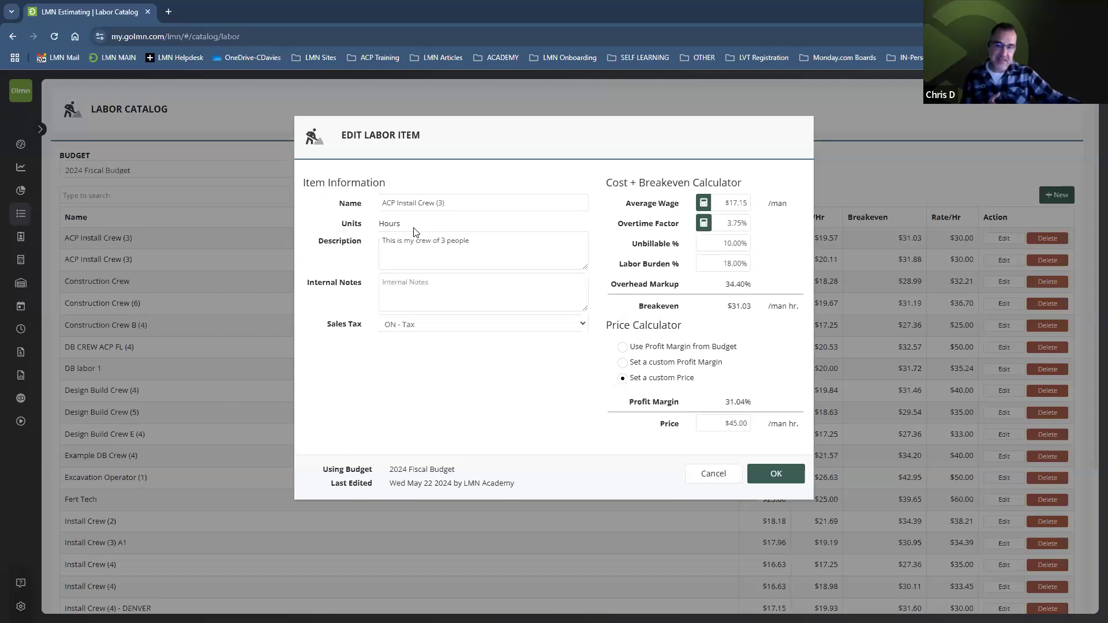
left_click(751, 477)
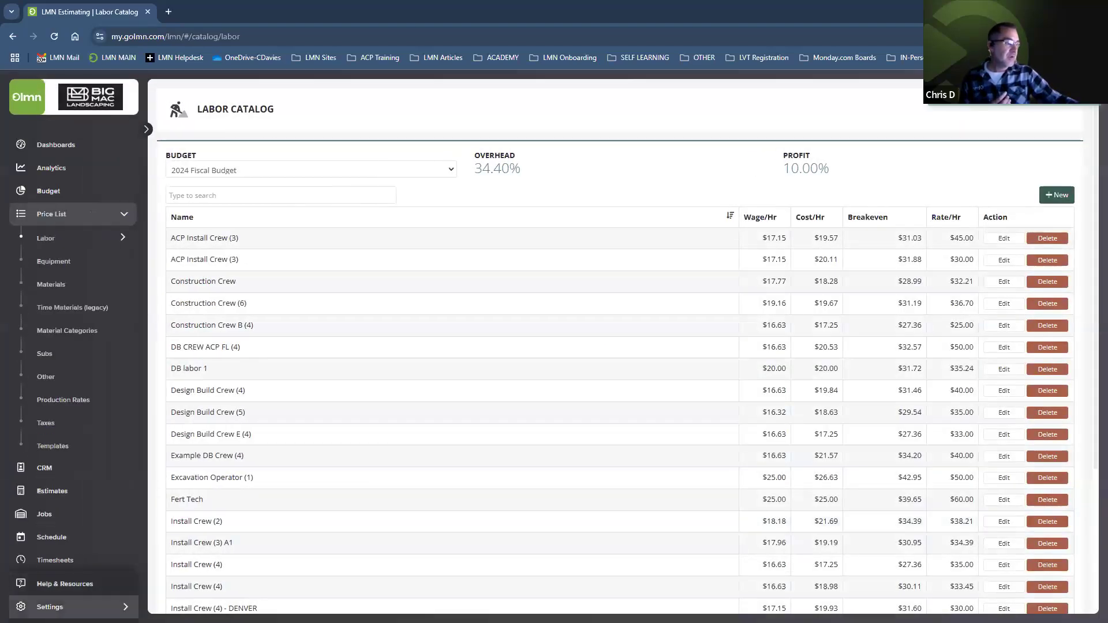
Return to the hourly rates, examine the rate type options for a new rate, and cancel without adding it.
left_click(40, 605)
left_click(307, 497)
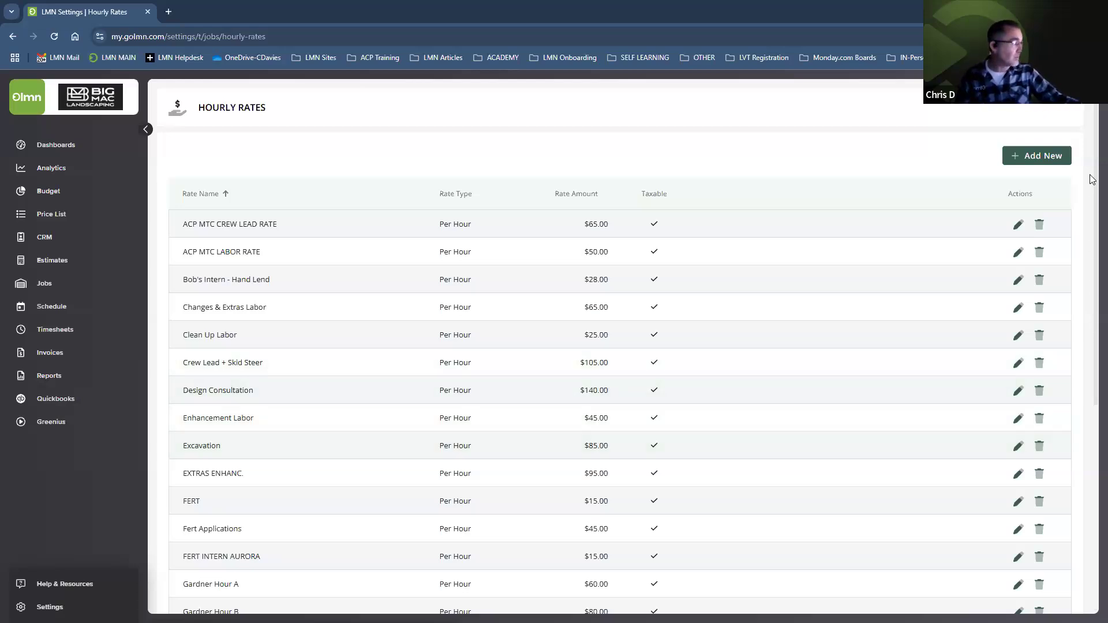
left_click(1015, 156)
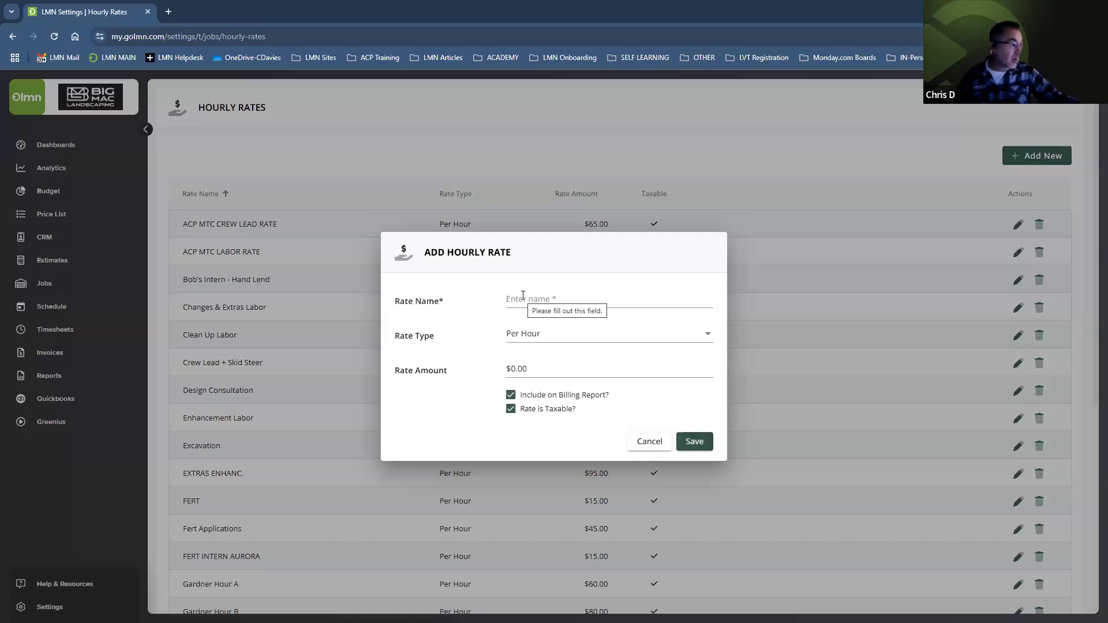
left_click(524, 336)
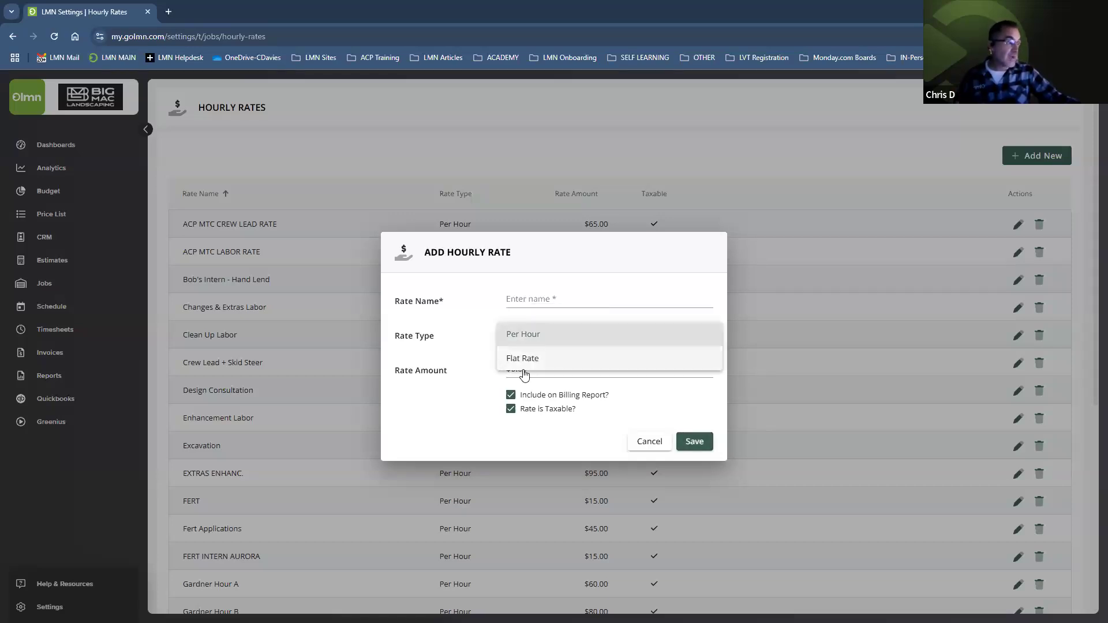
left_click(505, 379)
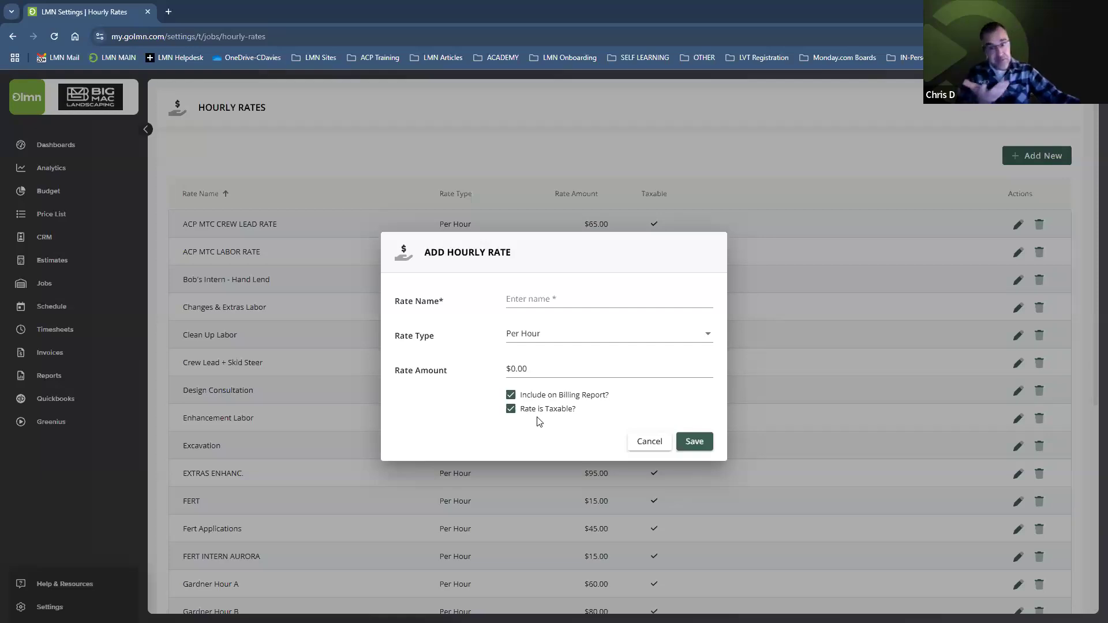
left_click(639, 442)
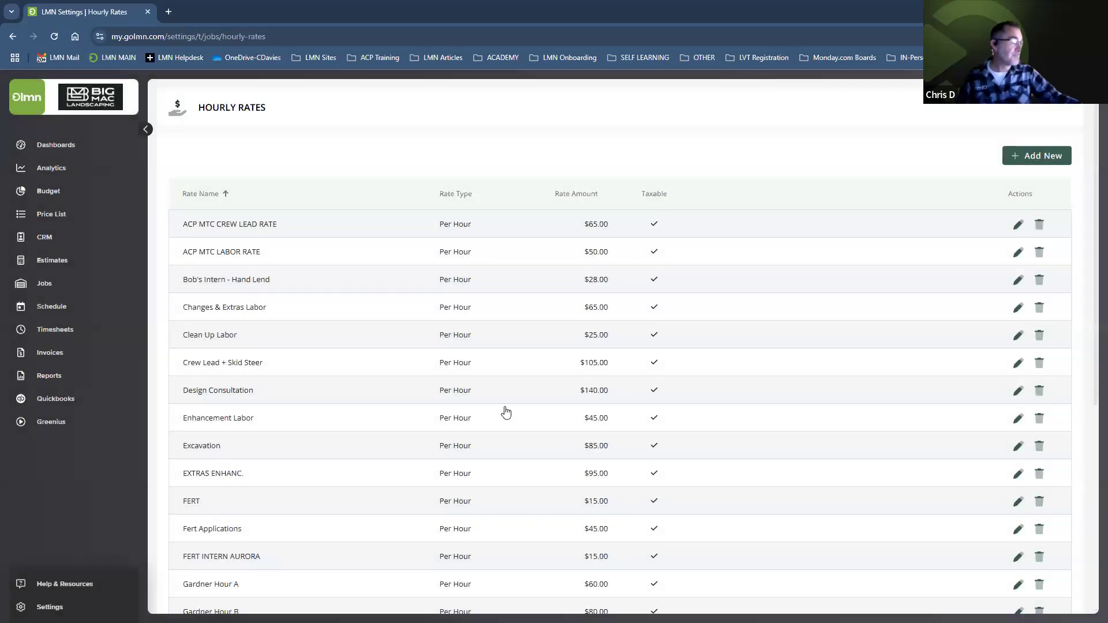
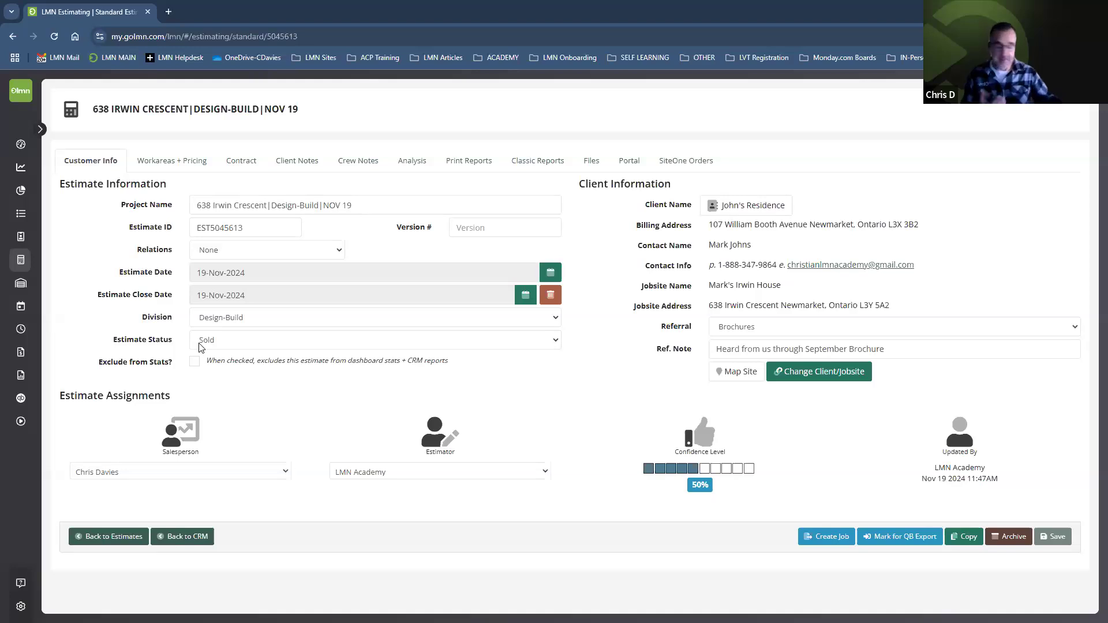
Review the estimate's crew notes for the Garden & Patio and Walkway Lighting work areas.
left_click(367, 164)
left_click(248, 218)
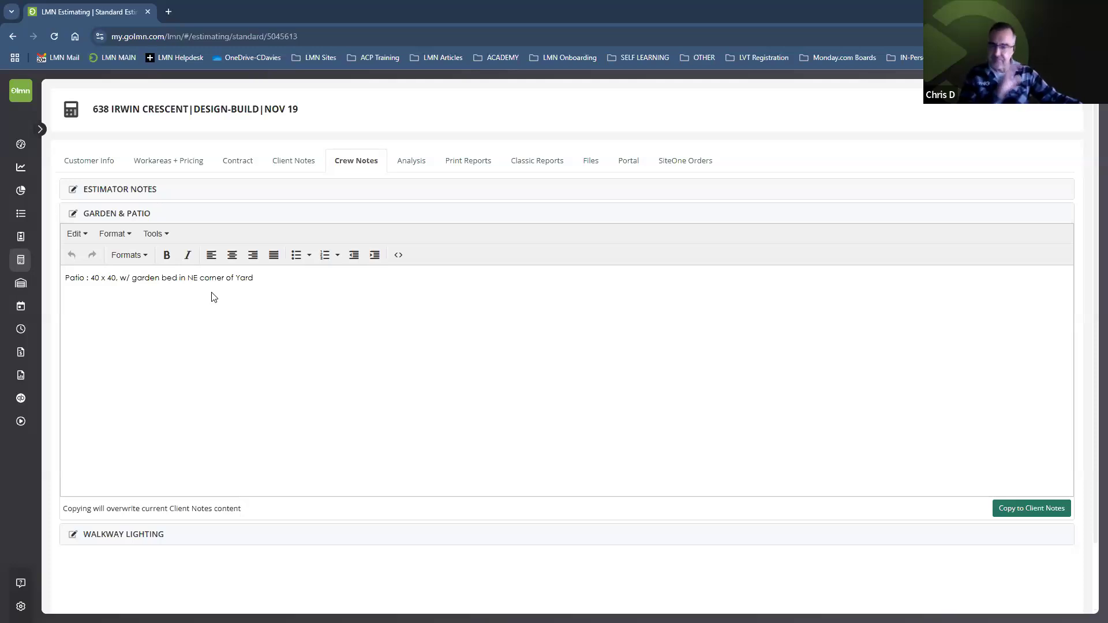
left_click(171, 534)
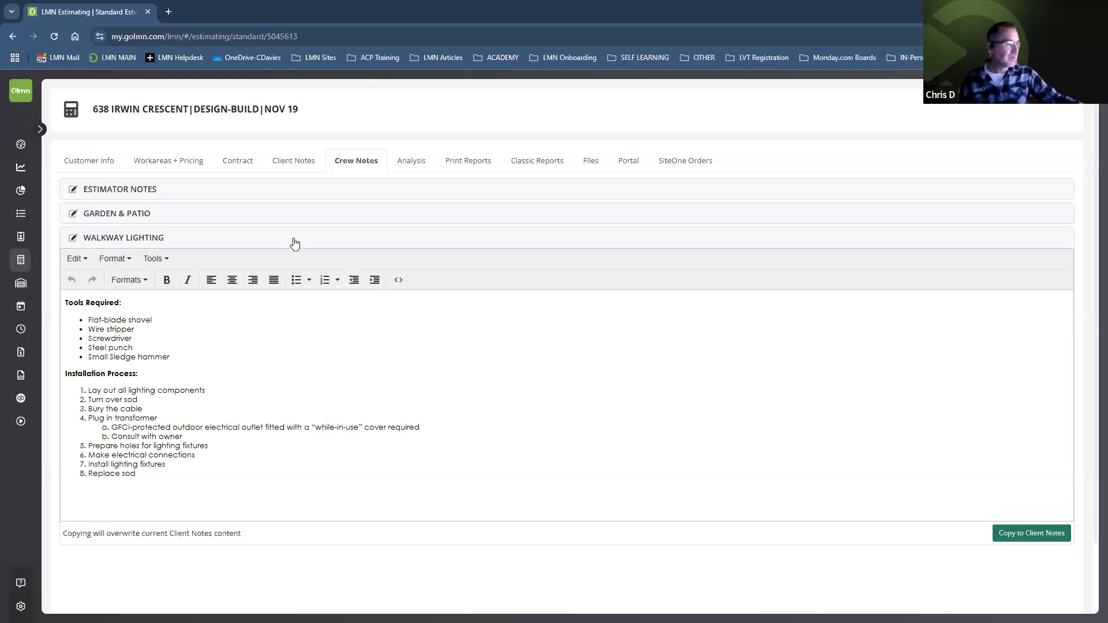
Generate an invoice for the first payment milestone in the estimate's contract details.
left_click(238, 166)
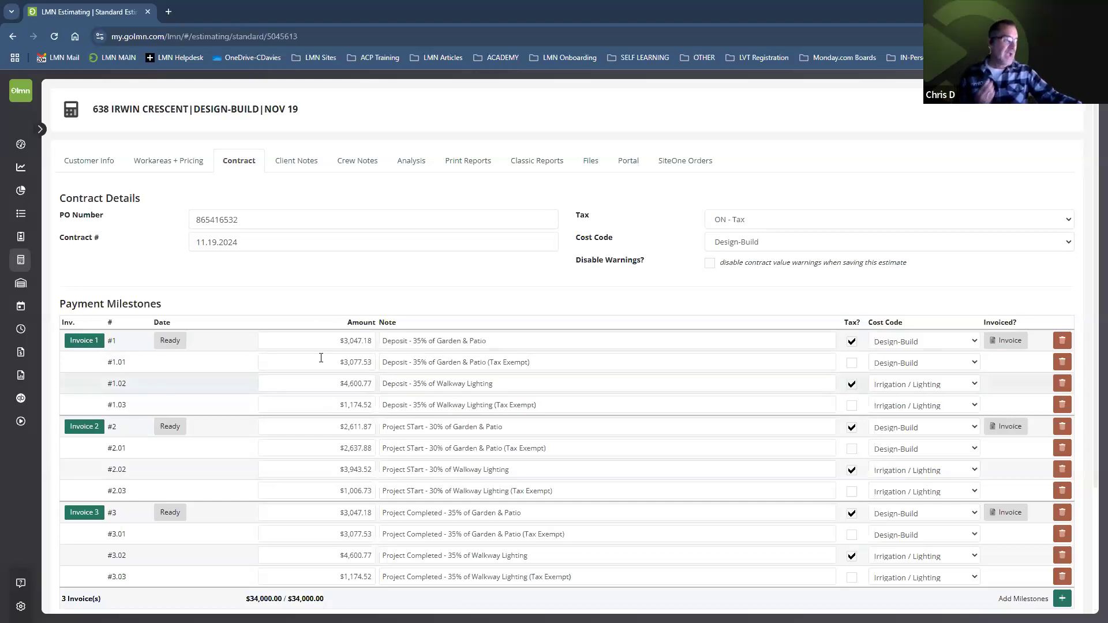
left_click(1010, 341)
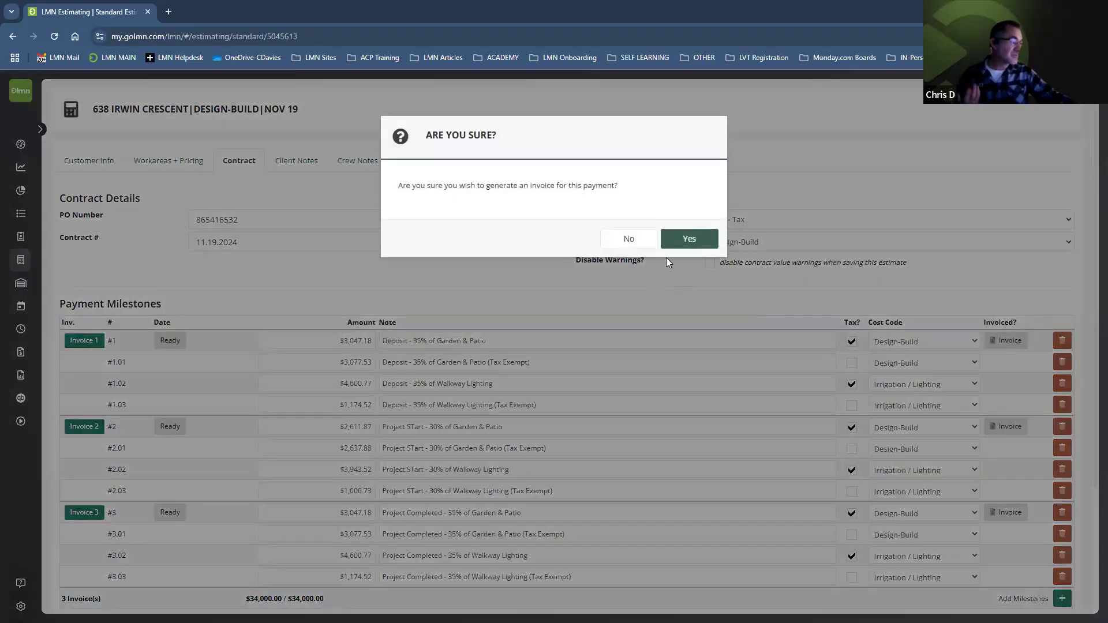
left_click(690, 238)
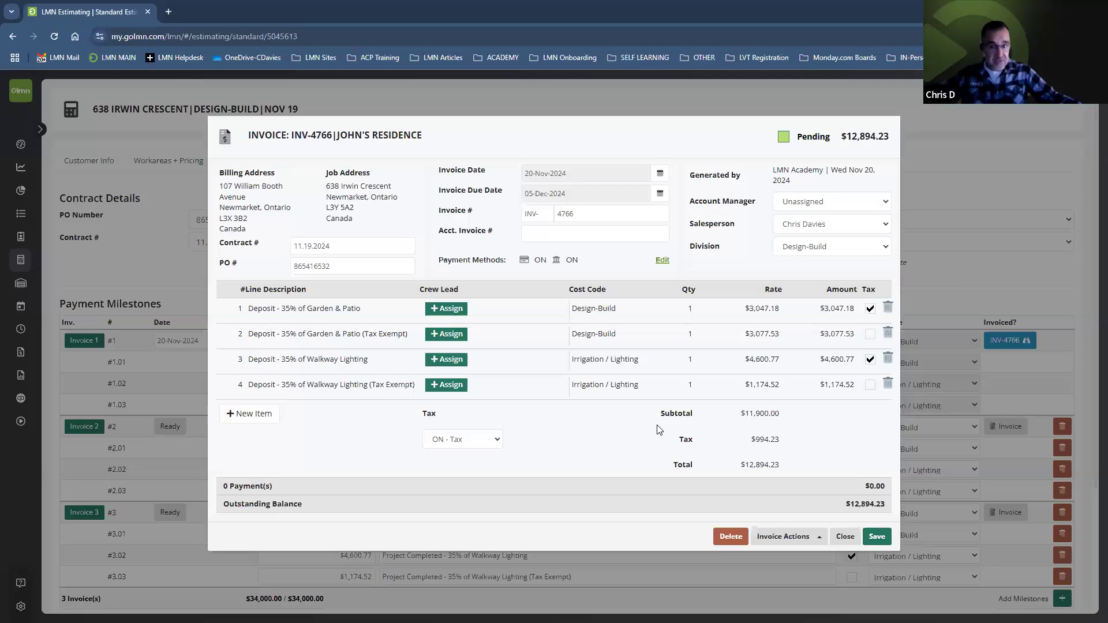
Delete the invoice generated for the first milestone, confirming with the word DELETE.
left_click(728, 537)
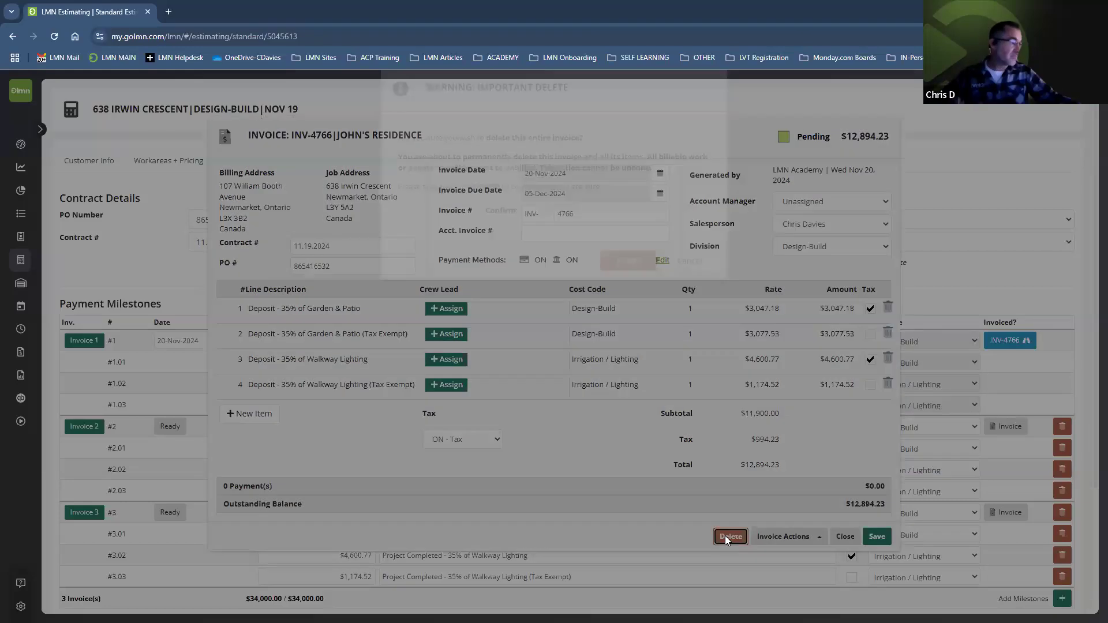
type("DELETE")
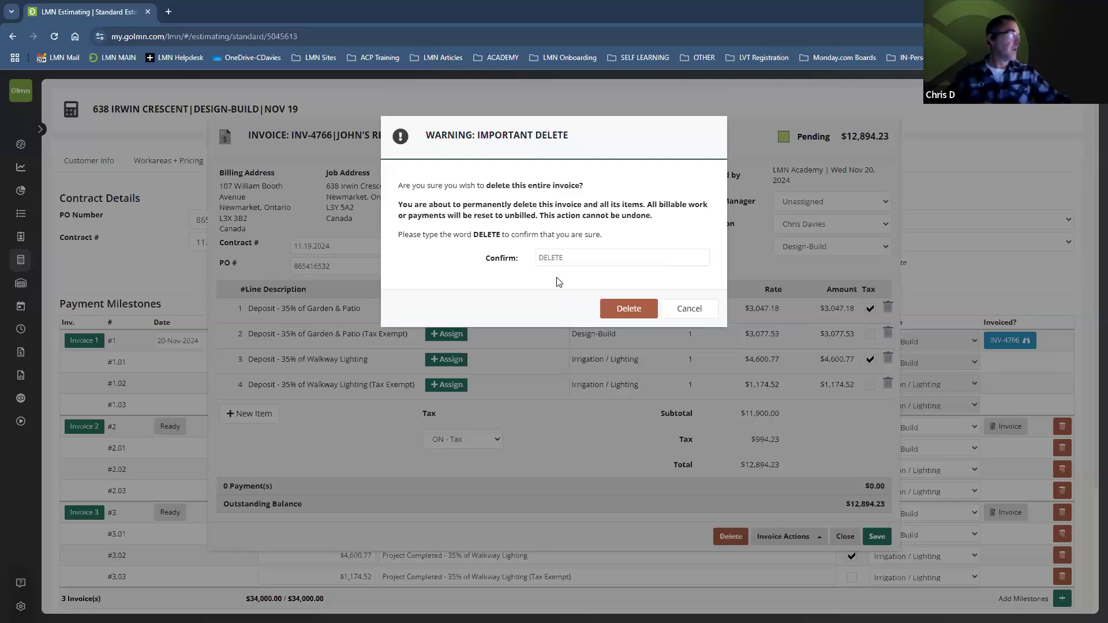
left_click(630, 310)
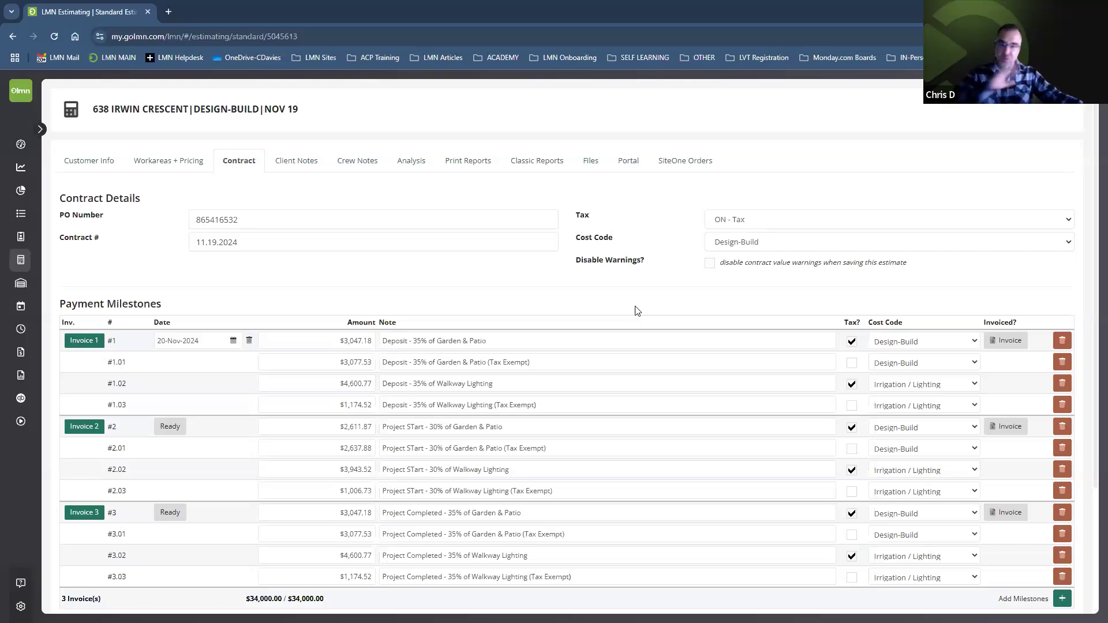
Review the estimate's customer information and its work areas and pricing.
left_click(184, 167)
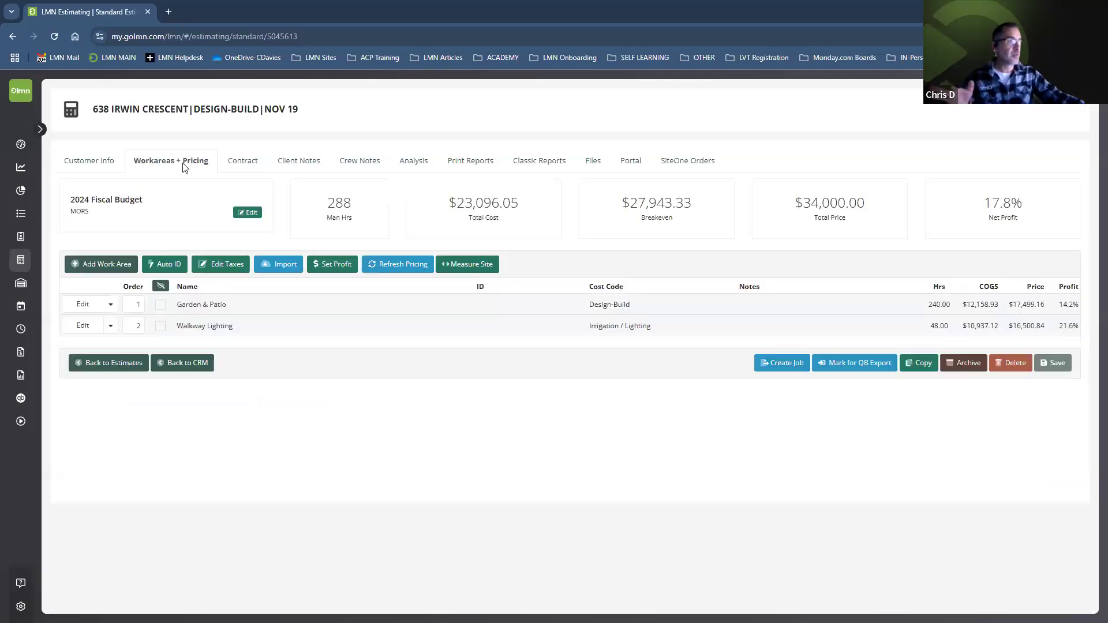
left_click(100, 166)
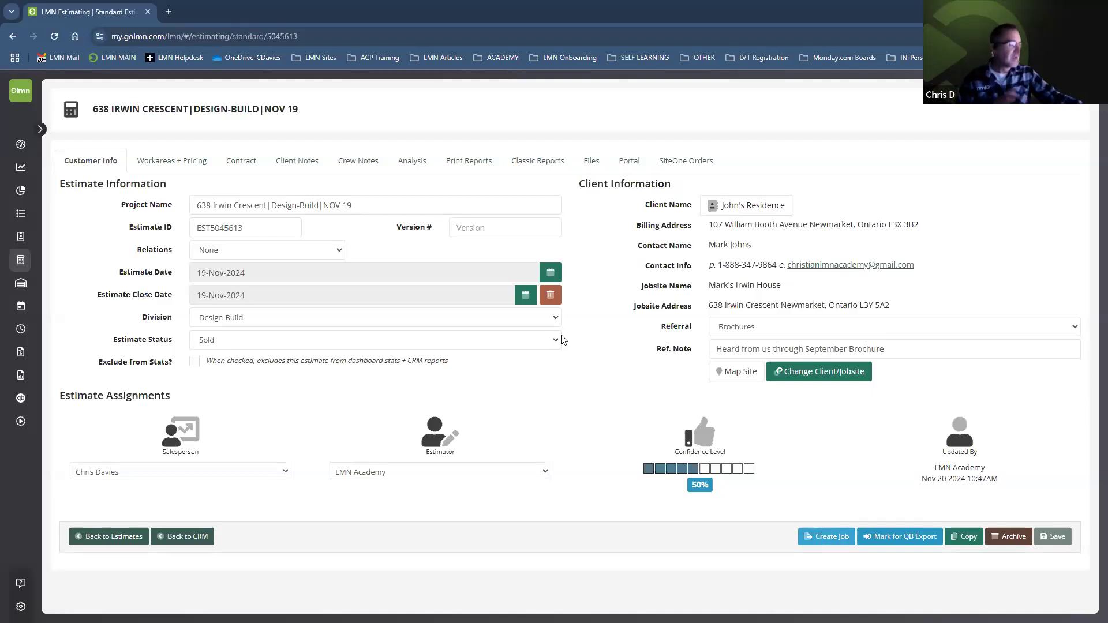
left_click(164, 158)
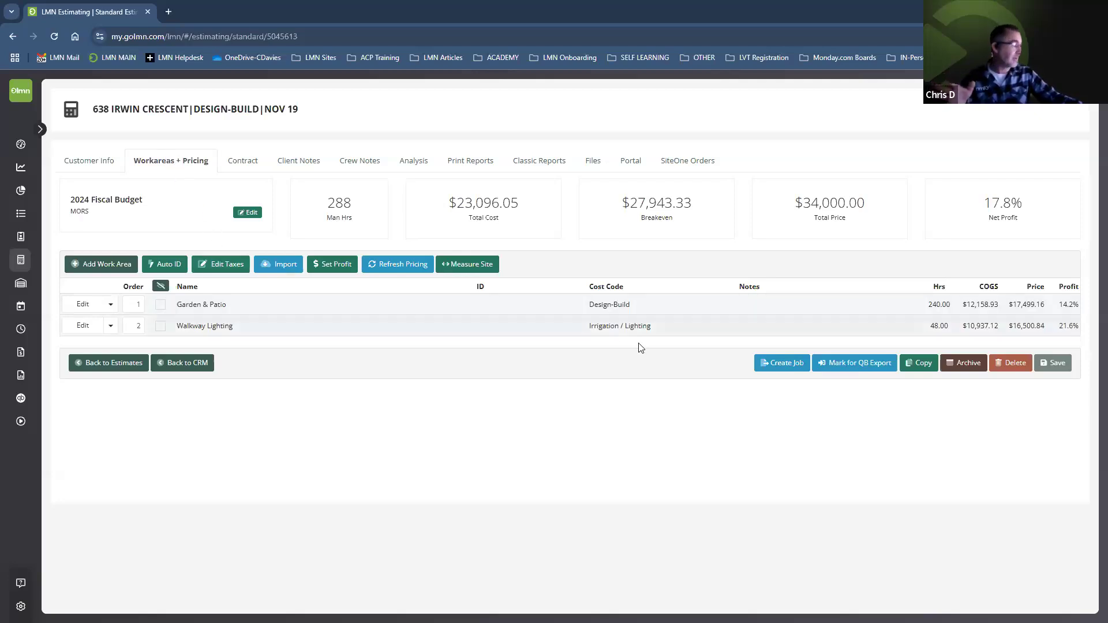
Start creating a job from the estimate and compare the import tasks for the Enhancements and Design-Build job types.
left_click(777, 364)
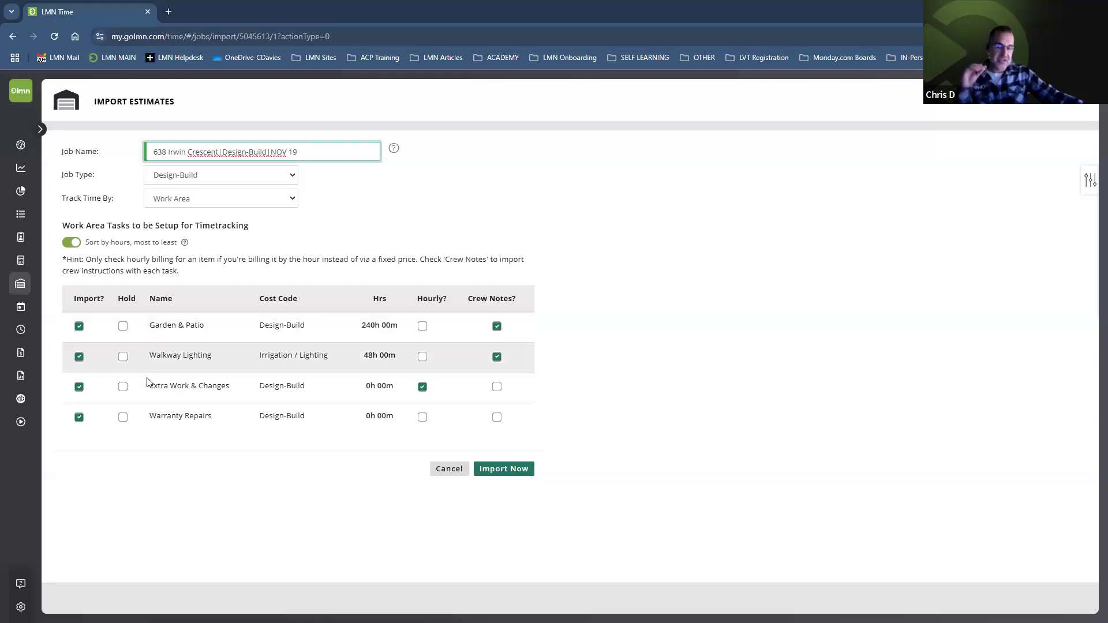
left_click(190, 177)
left_click(180, 340)
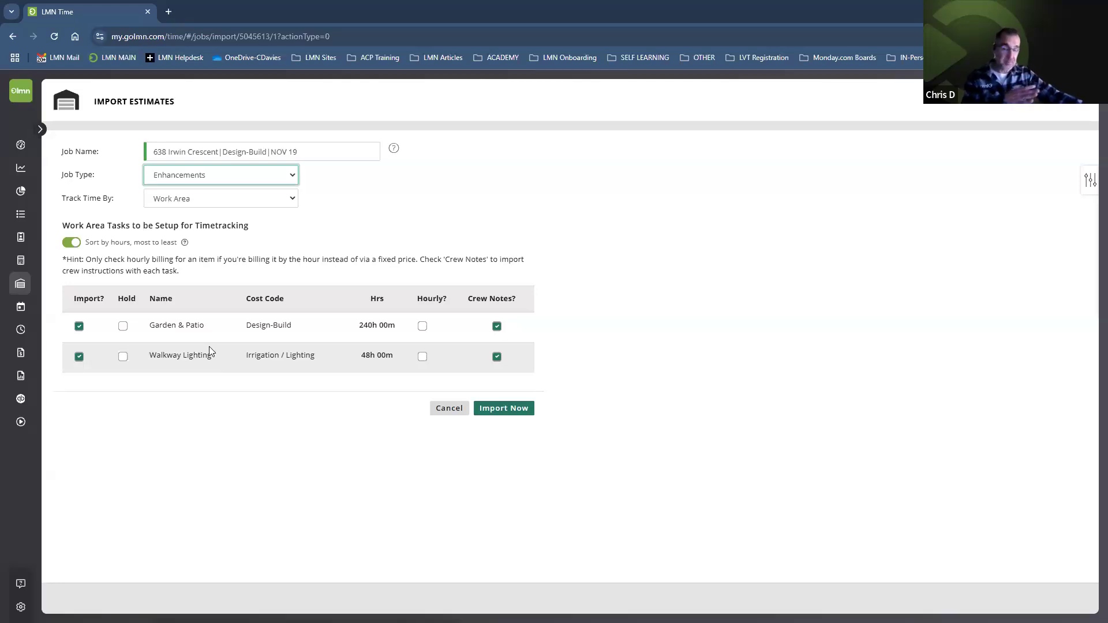
left_click(188, 174)
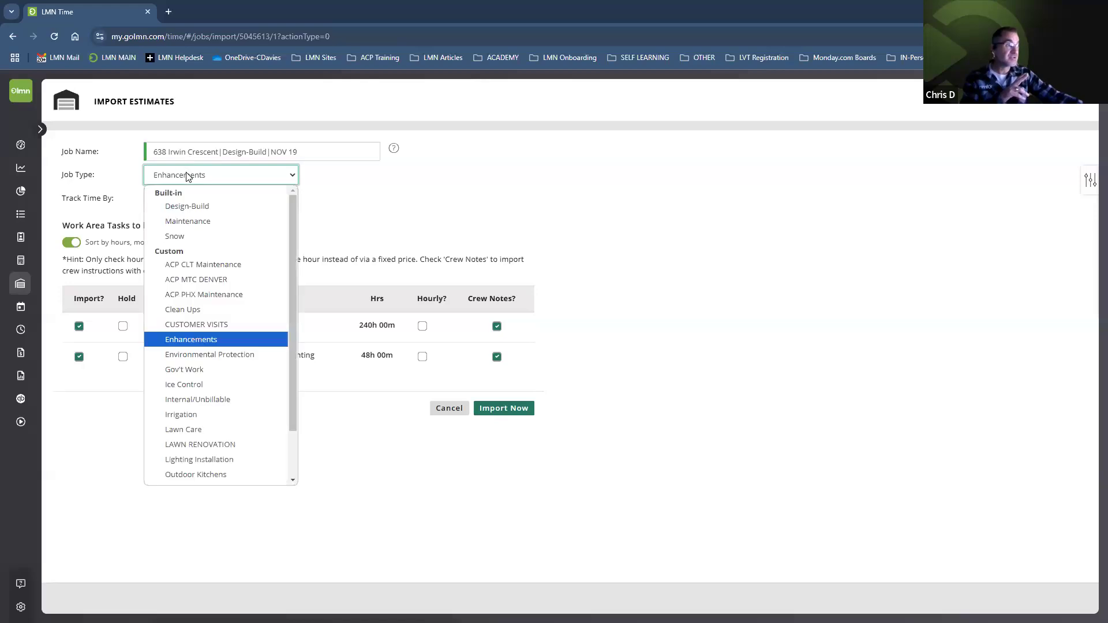
left_click(180, 208)
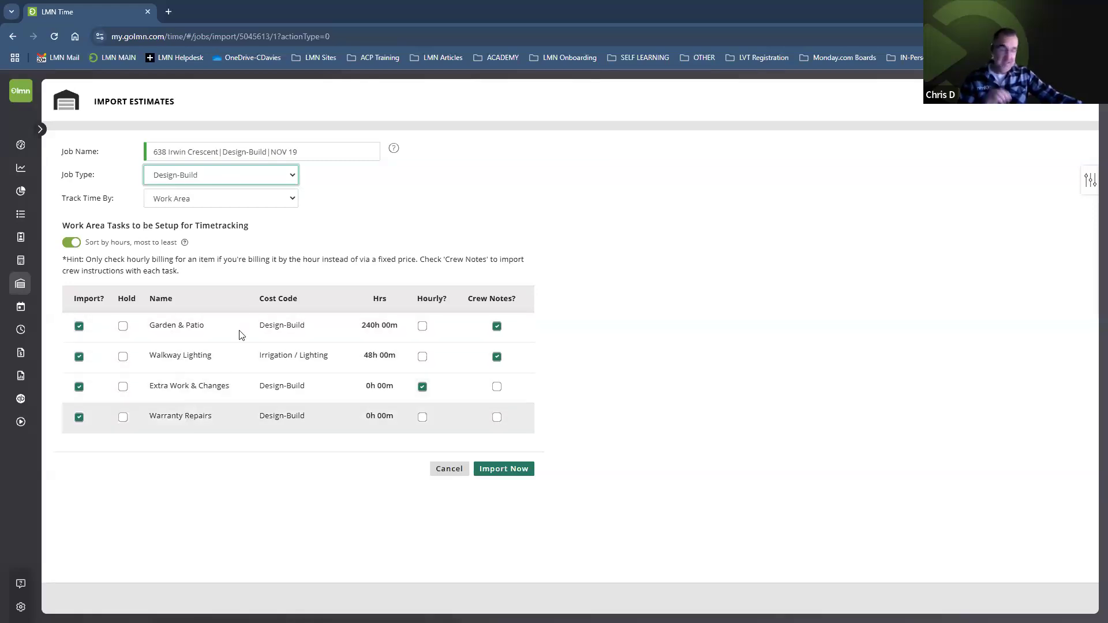
Set the job type to Enhancements and import the estimate as a job.
left_click(170, 180)
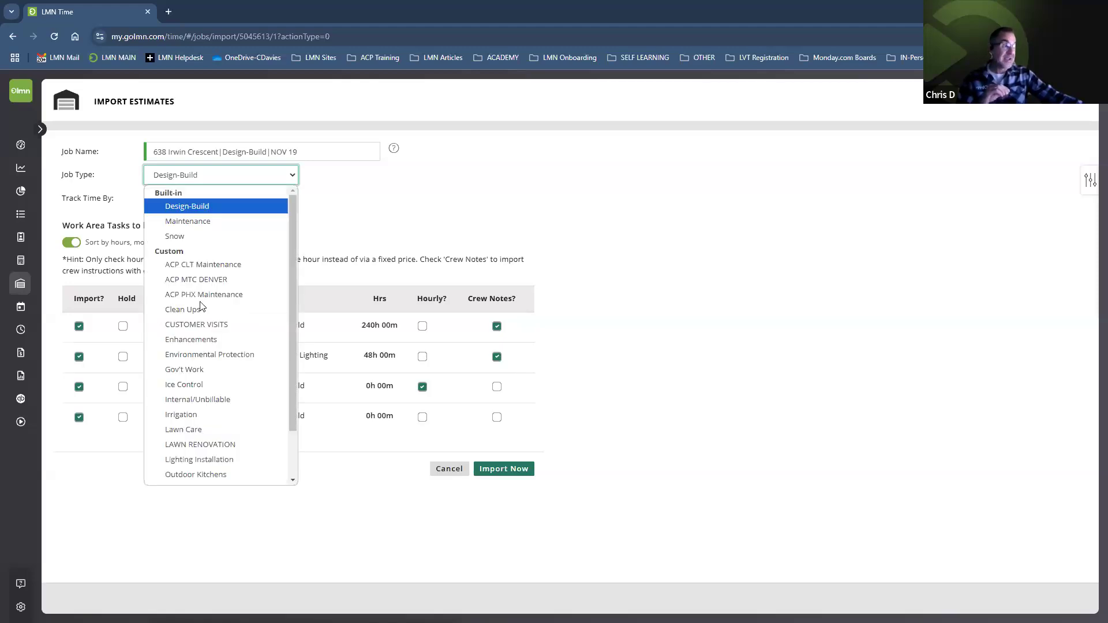
left_click(199, 342)
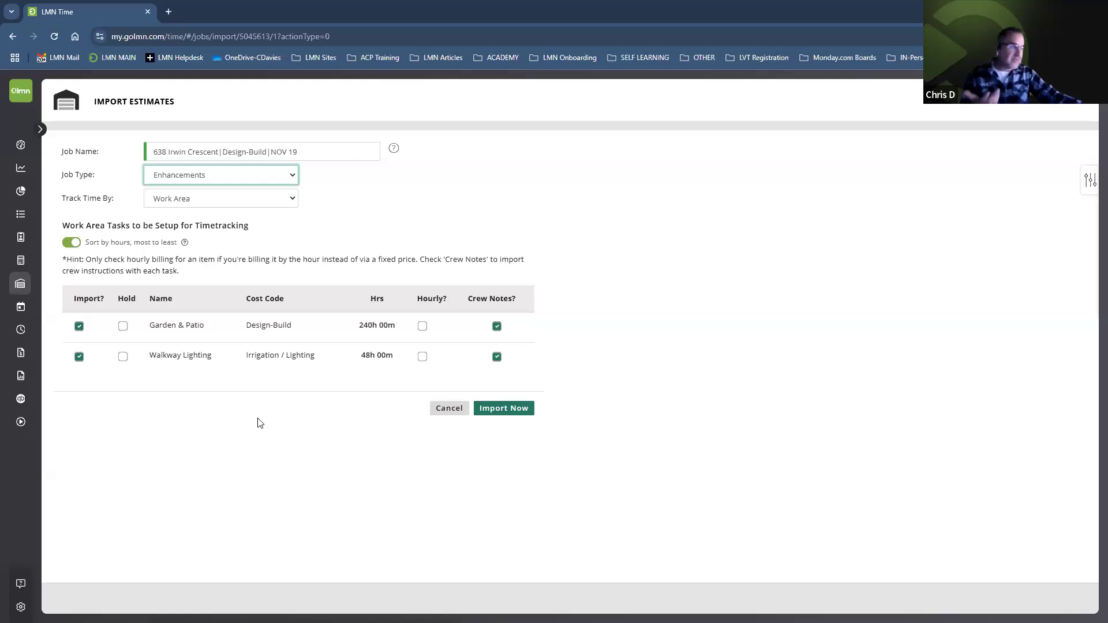
left_click(496, 411)
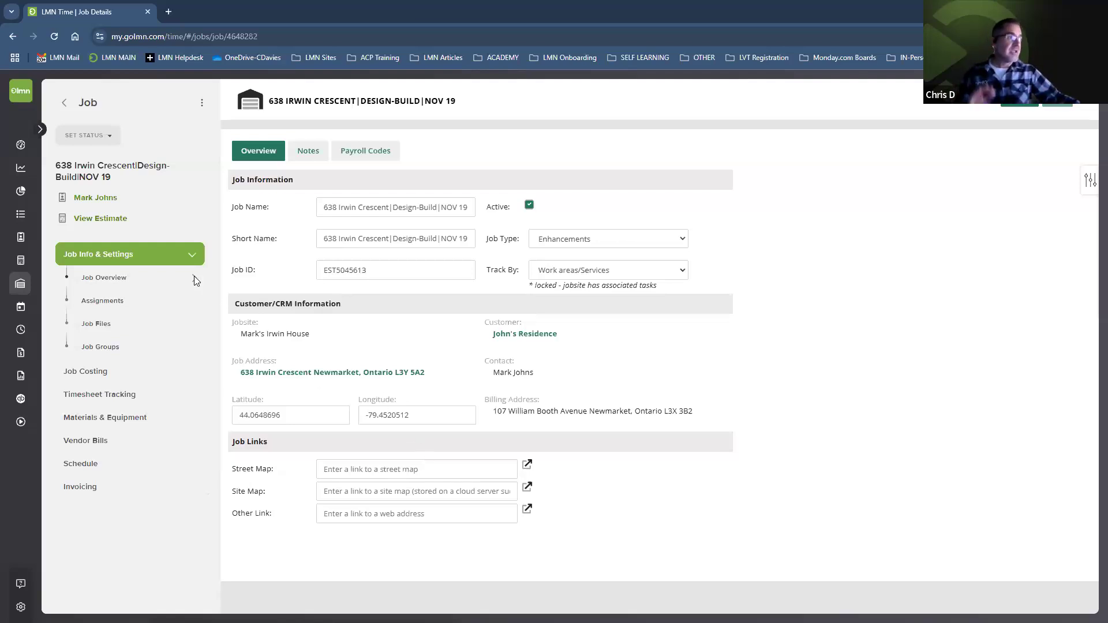
View the job's linked estimate, check its work areas, and return to the job from the estimate.
left_click(97, 220)
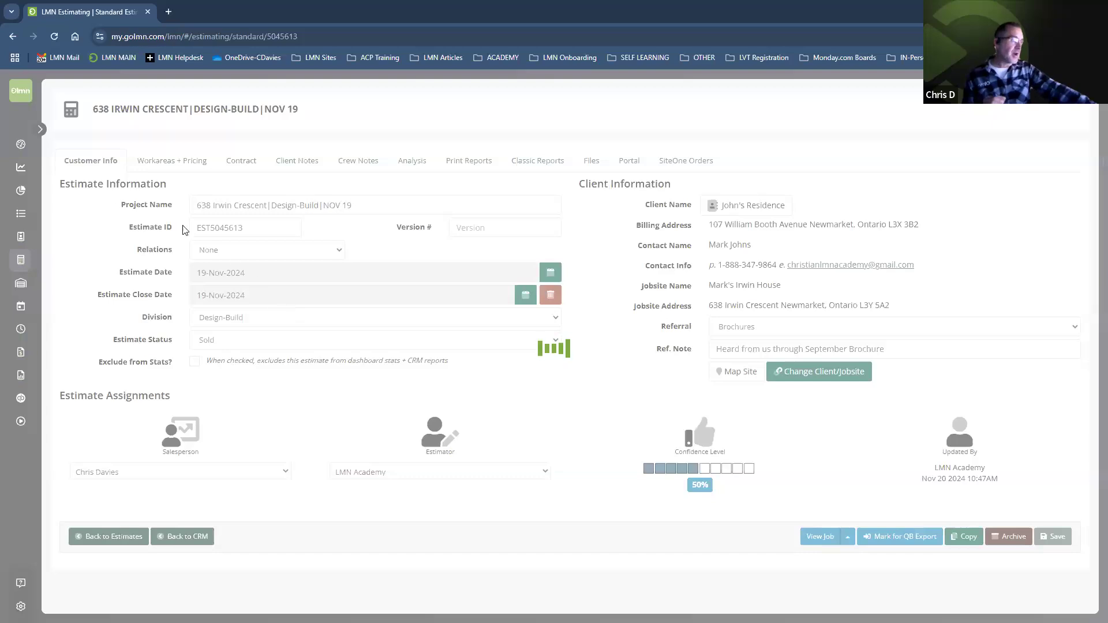
left_click(171, 167)
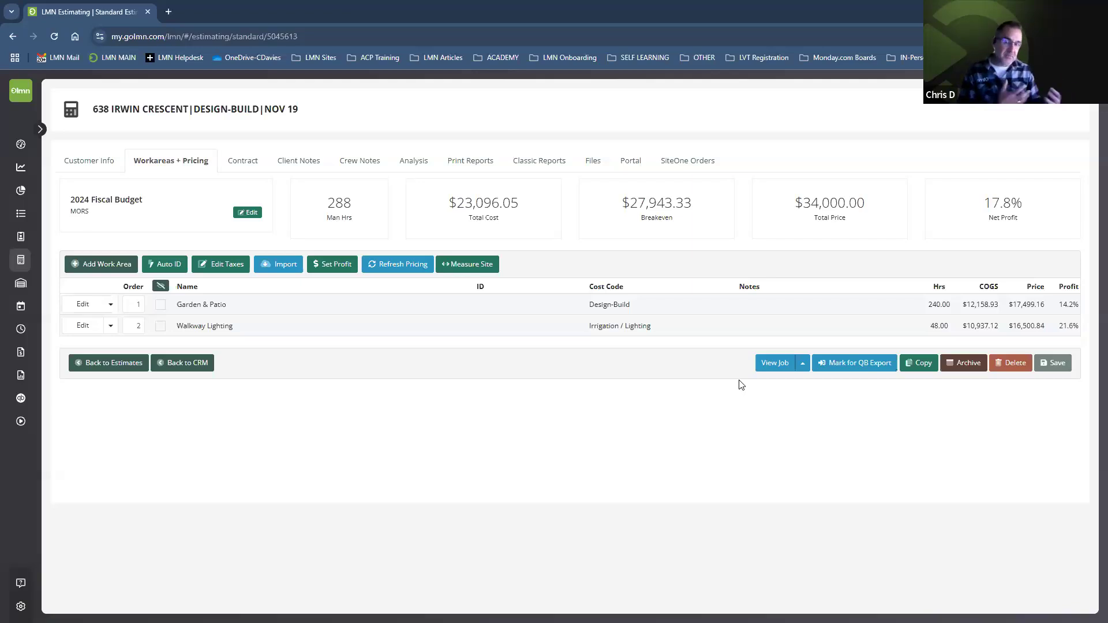
left_click(774, 362)
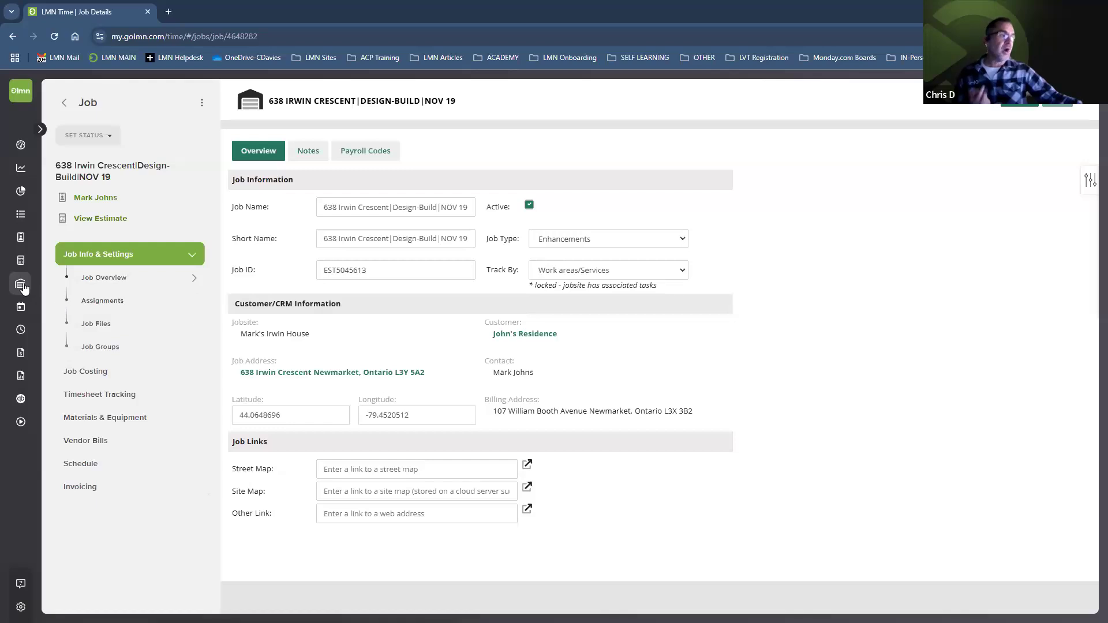
Go to the standard estimates list and open the job linked to the Nov 19 Design-Build estimate.
mouse_move(23, 288)
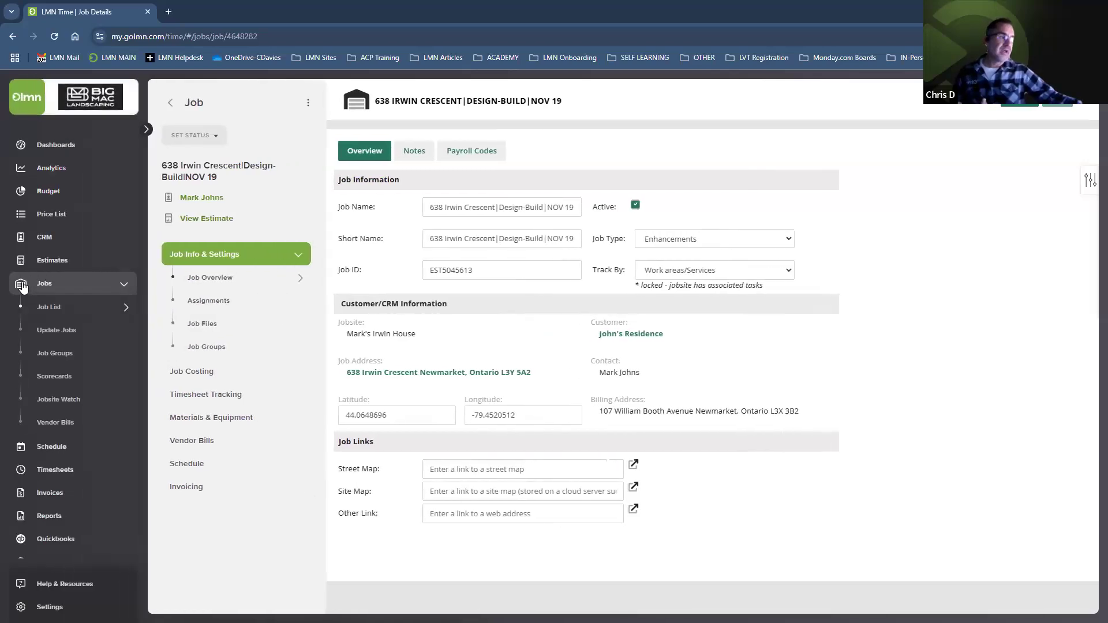
left_click(51, 263)
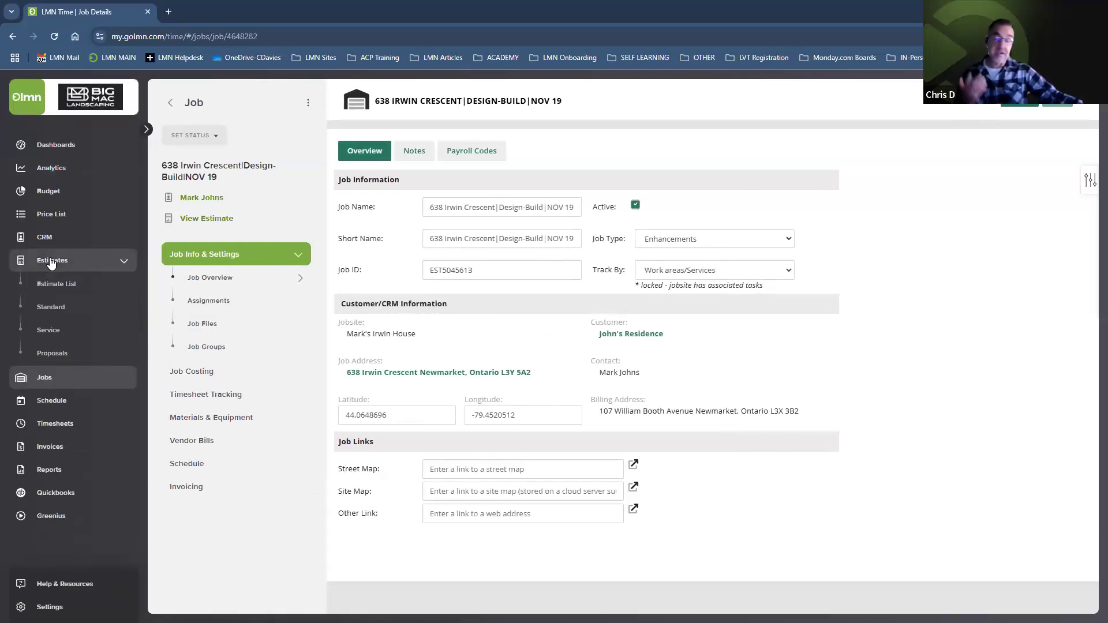
left_click(45, 304)
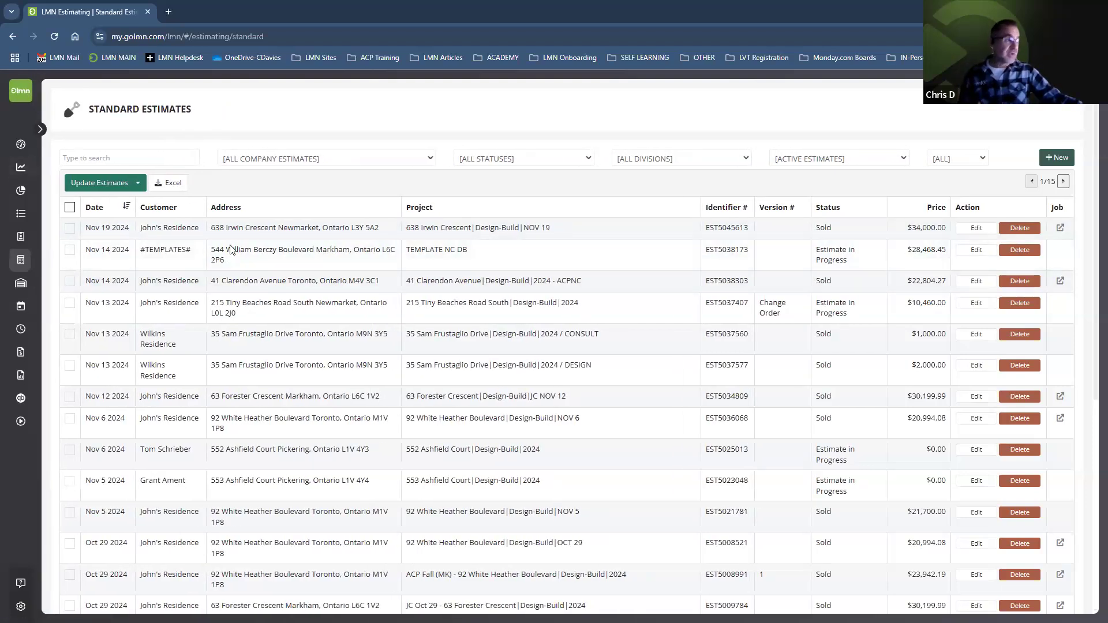
left_click(1060, 228)
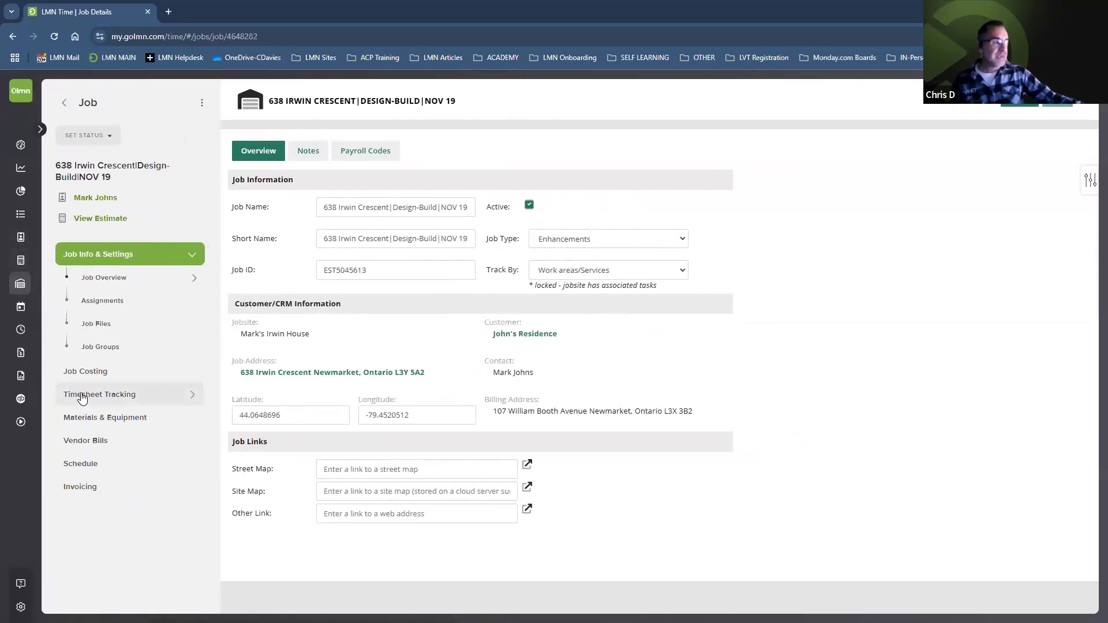
Review the job's punch-in tasks, hourly rates, timesheet history and photos, and materials and equipment.
left_click(82, 397)
left_click(122, 323)
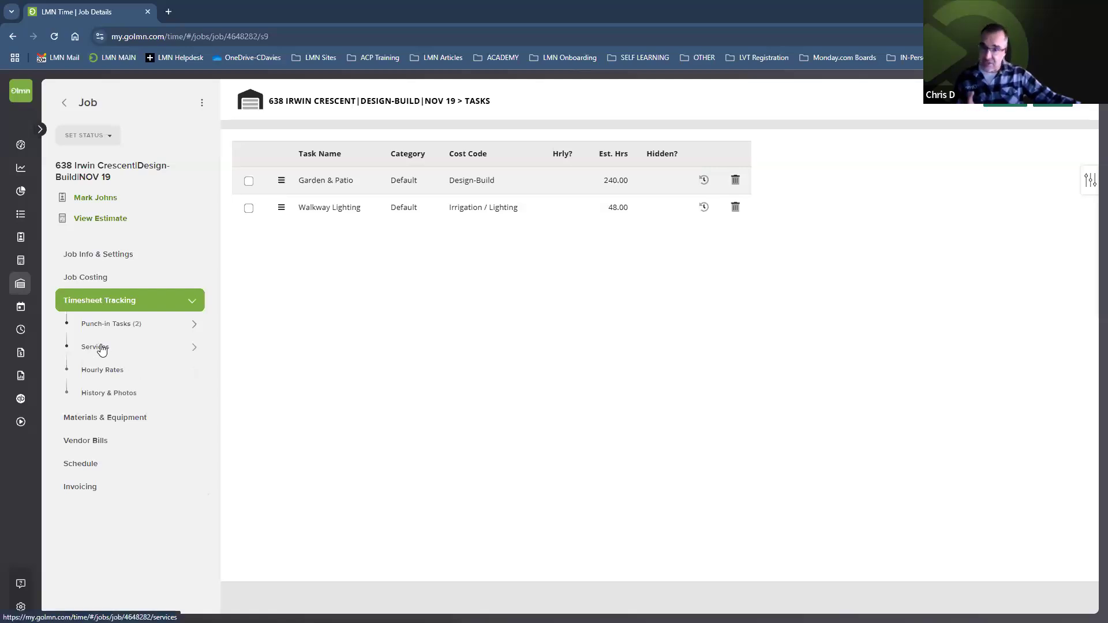
left_click(106, 375)
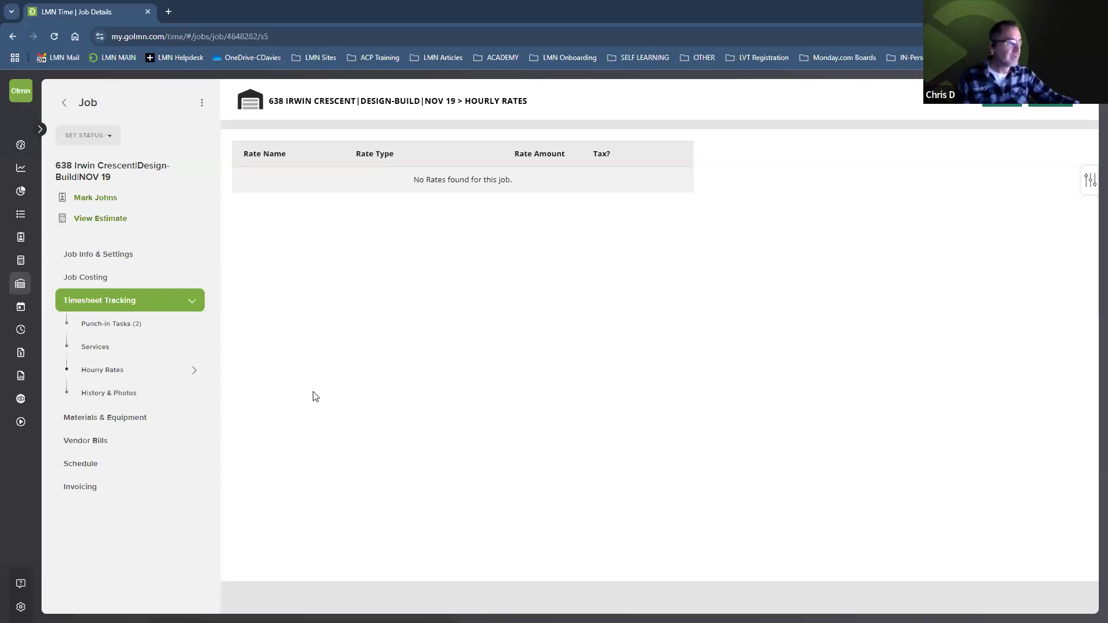
left_click(111, 397)
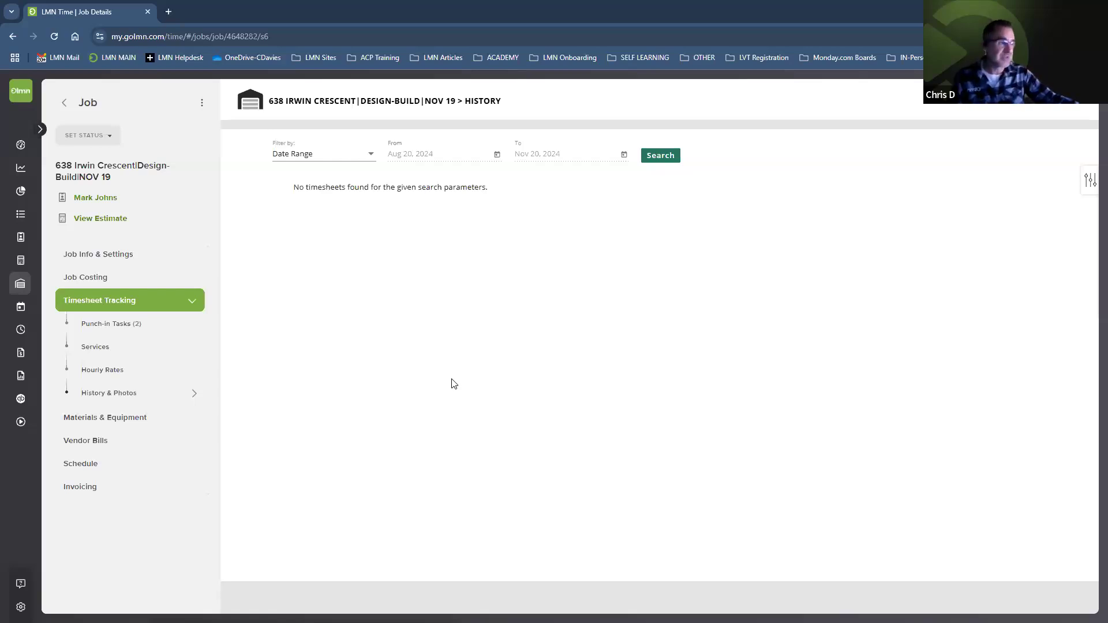
left_click(115, 424)
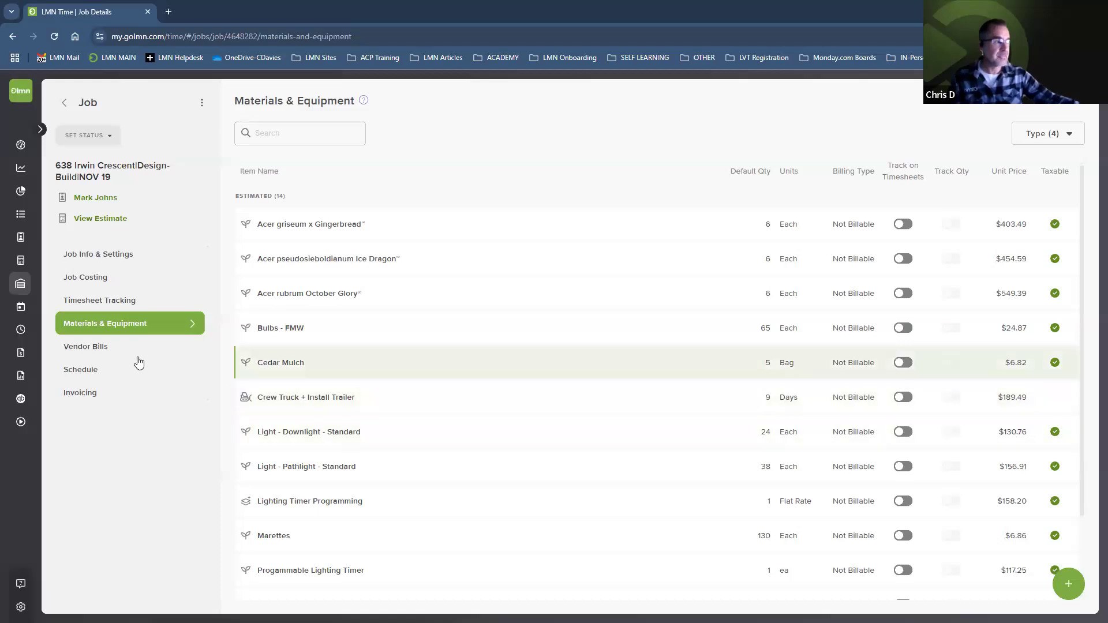
Review the job's invoice activation settings and its invoice schedule.
left_click(83, 397)
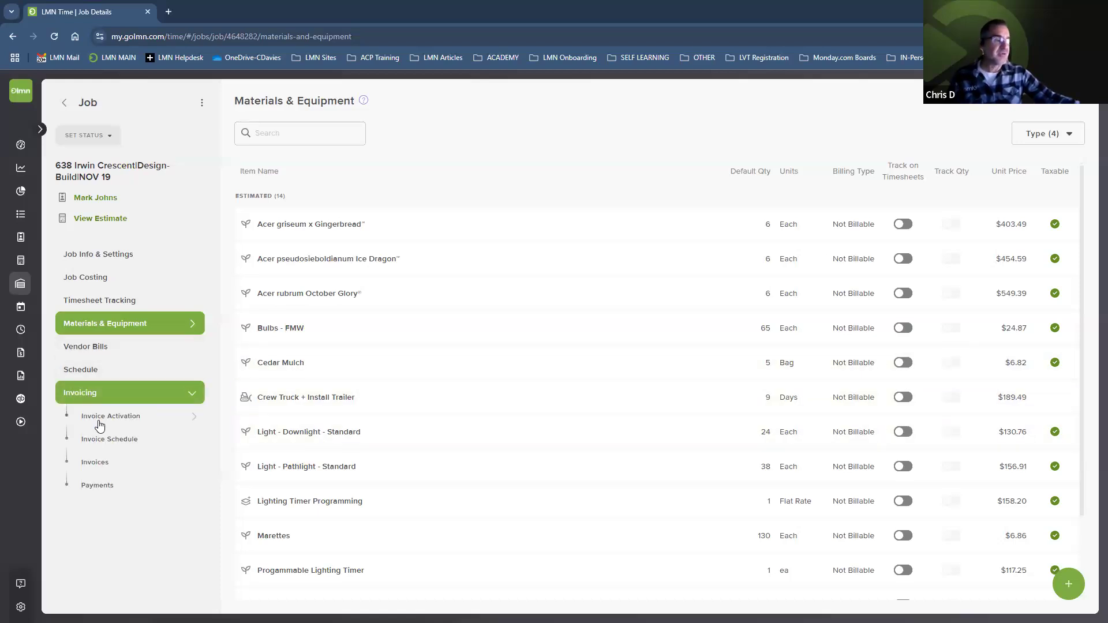
left_click(99, 420)
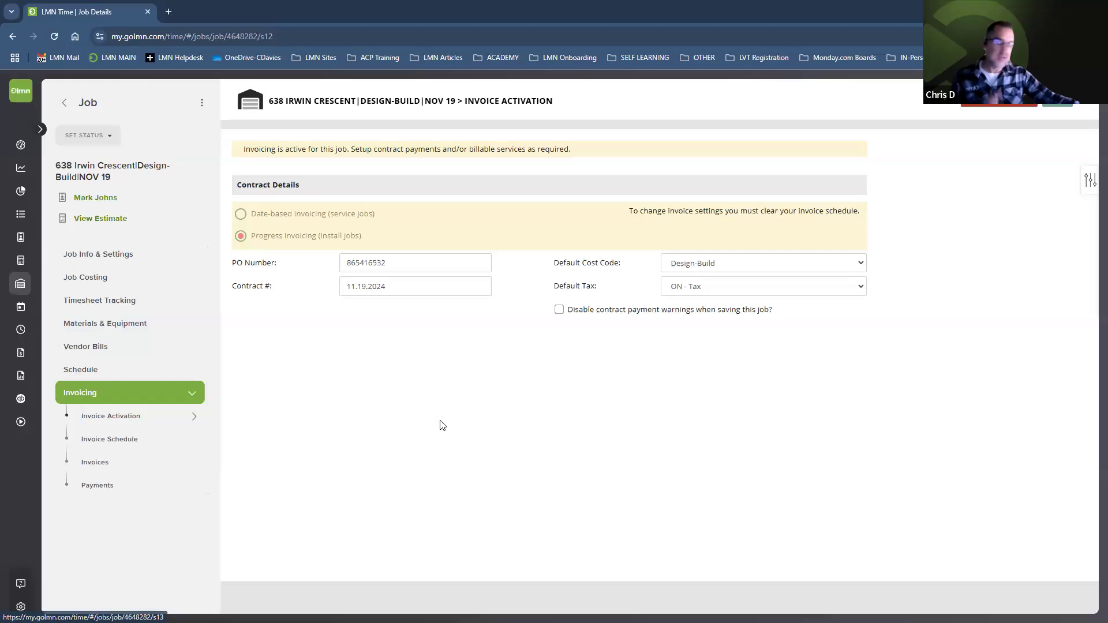
left_click(104, 439)
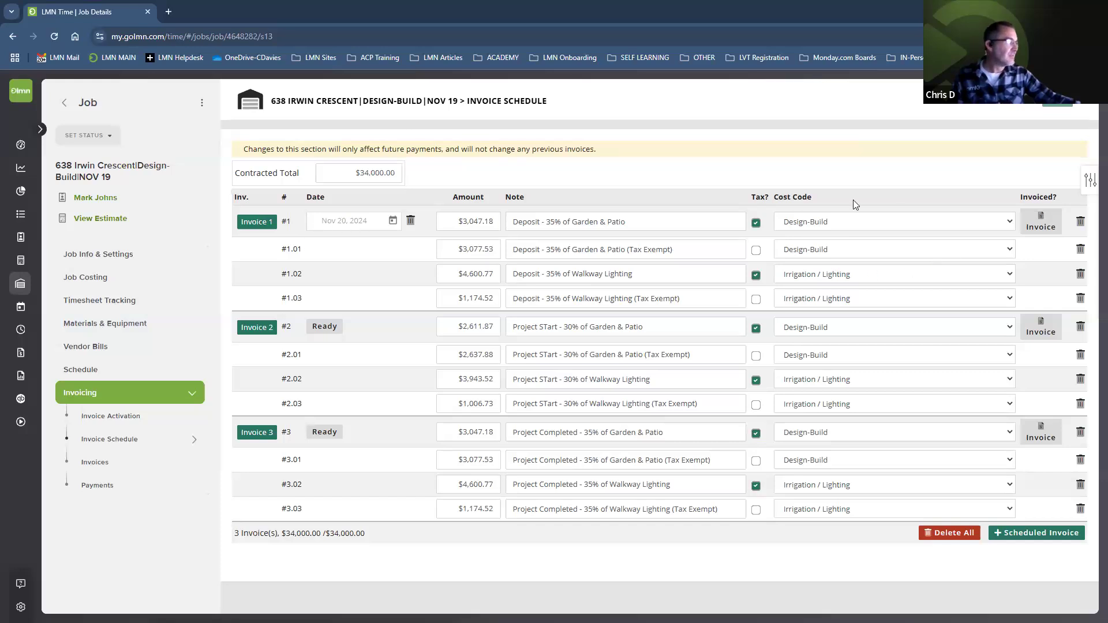
Clear the date of the first scheduled invoice, start generating that invoice, and decline the confirmation.
left_click(410, 220)
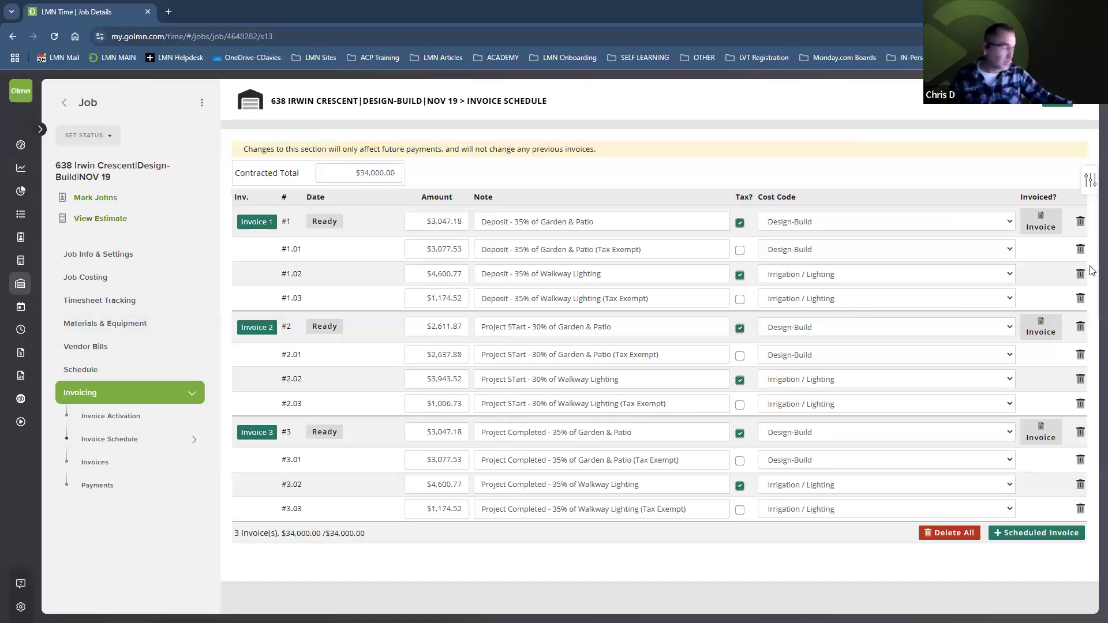
left_click(1042, 221)
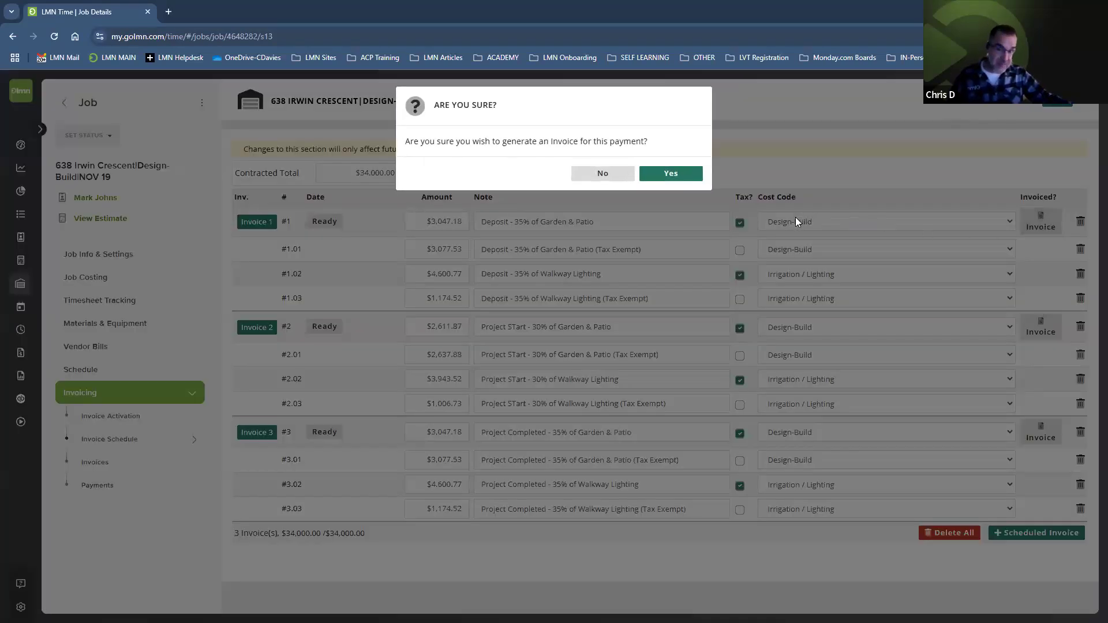
left_click(603, 174)
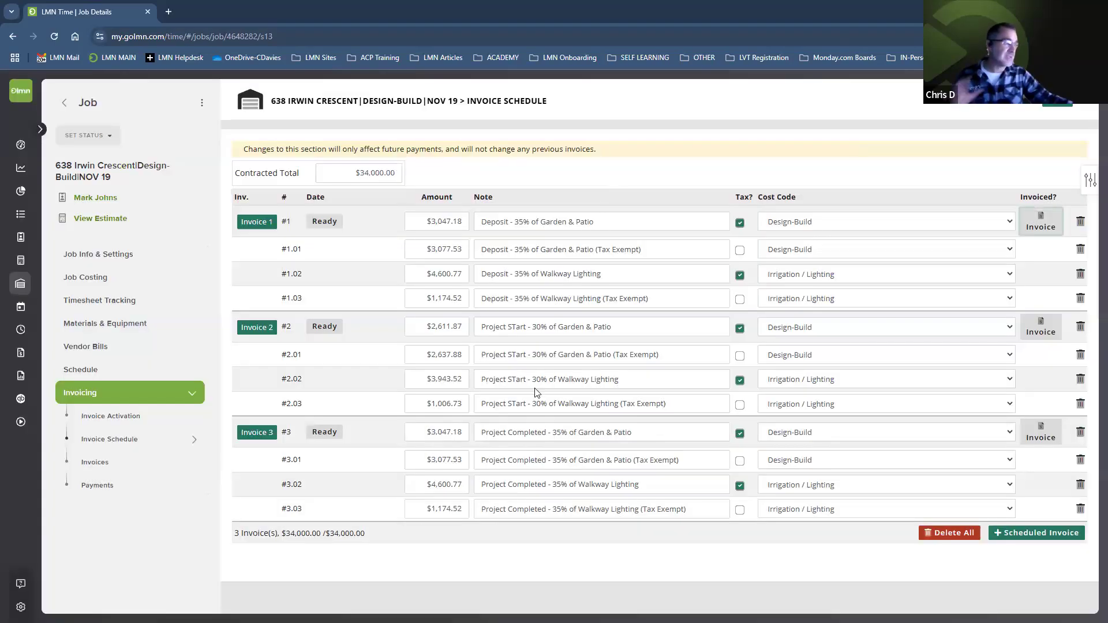
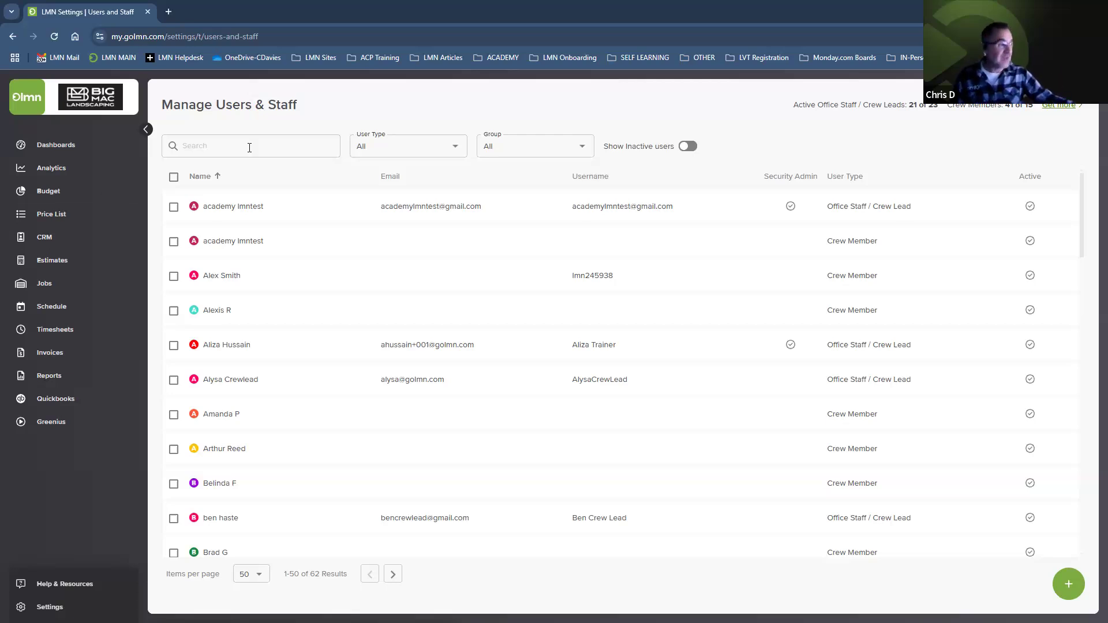
Filter the users and staff list by the Design/Build Crew group and by the Foreman group to examine their members.
left_click(512, 150)
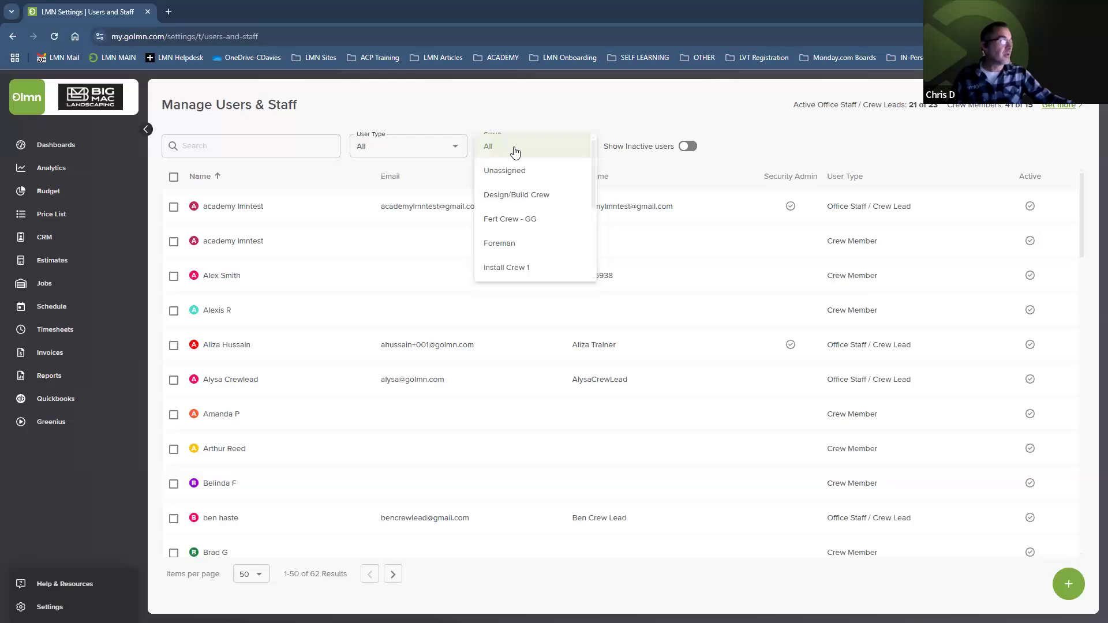
left_click(502, 196)
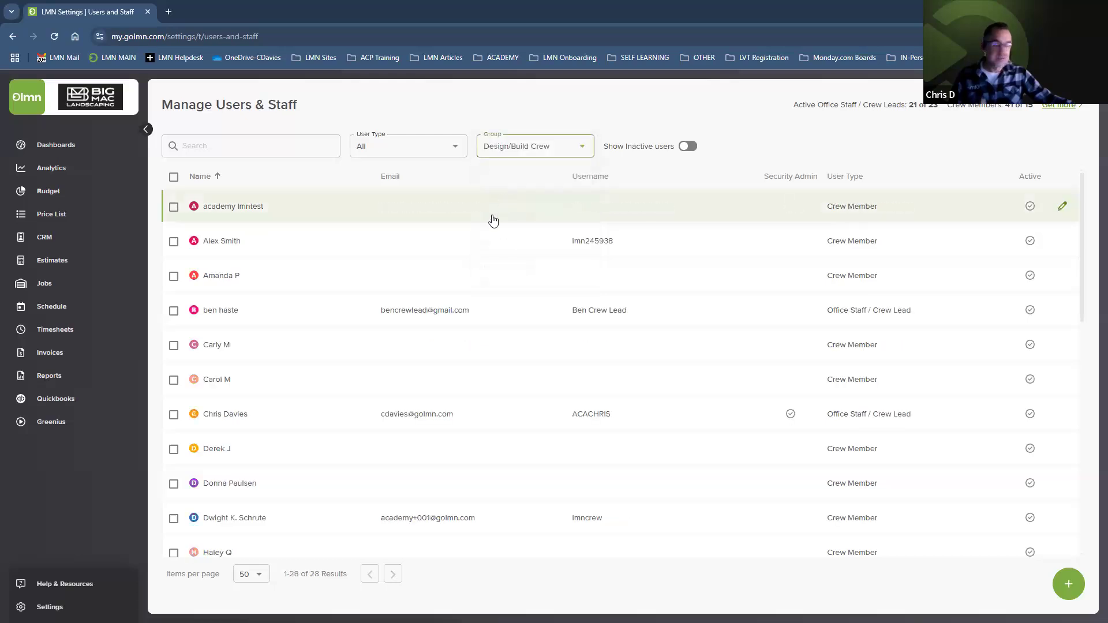
scroll(413, 278, "down", 4)
scroll(422, 278, "up", 4)
left_click(532, 152)
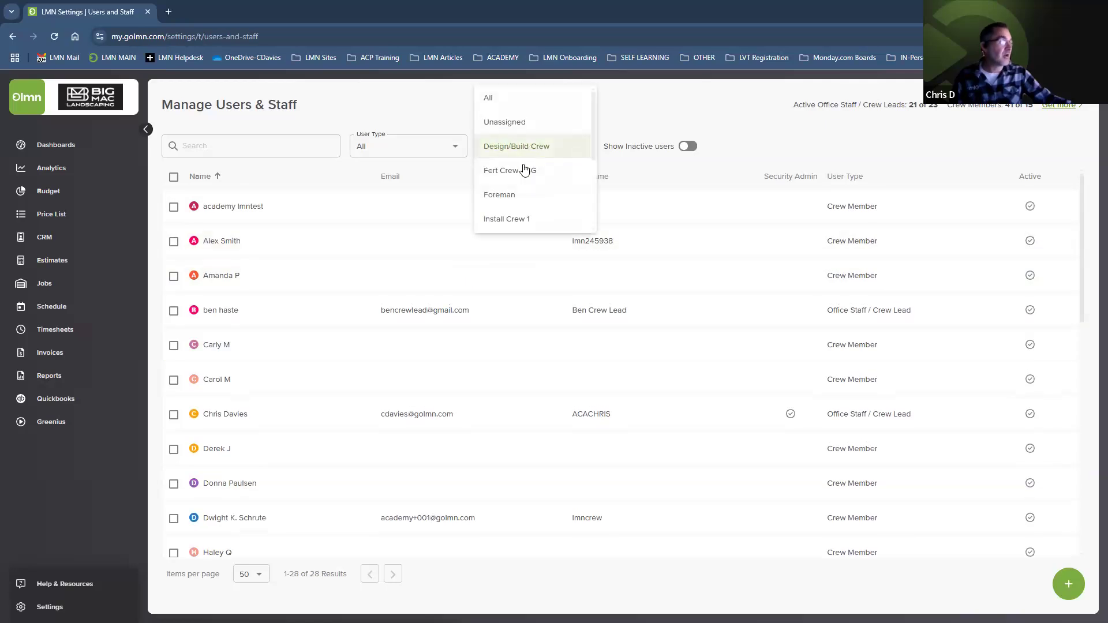
left_click(506, 196)
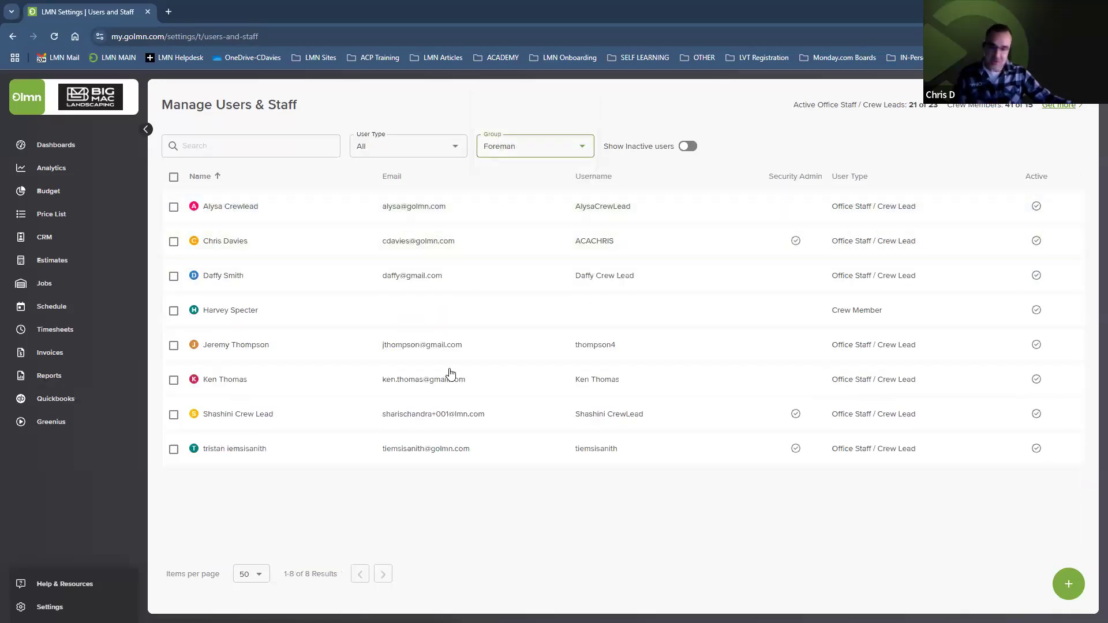
Filter the users and staff list by the Office Staff group to examine its members, and reset the group filter to All.
left_click(522, 146)
scroll(516, 213, "down", 1)
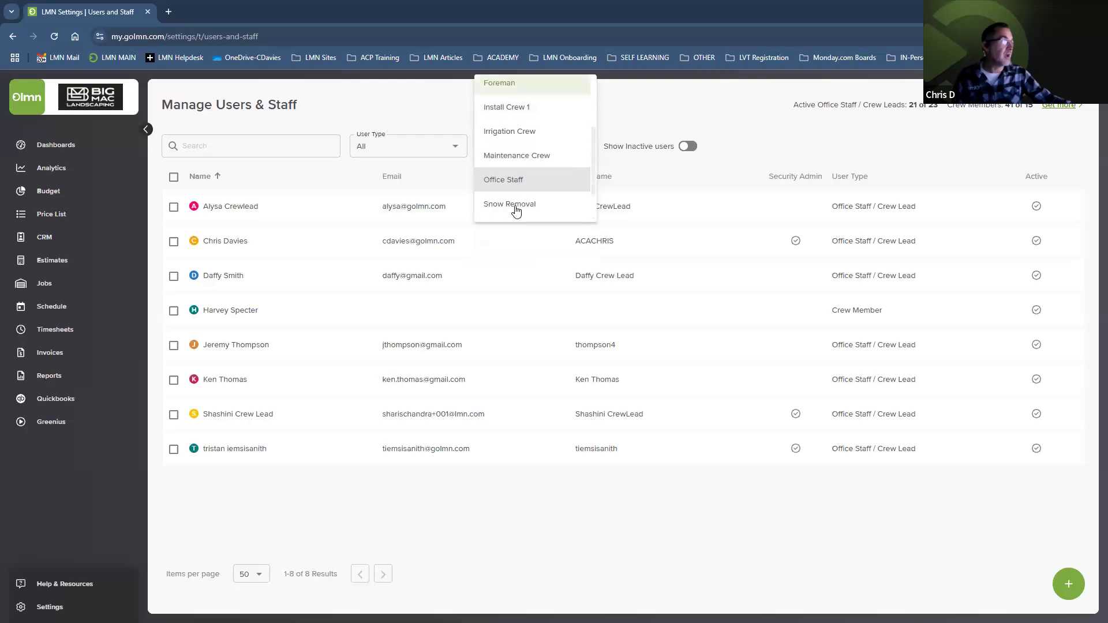
scroll(516, 211, "down", 1)
left_click(509, 144)
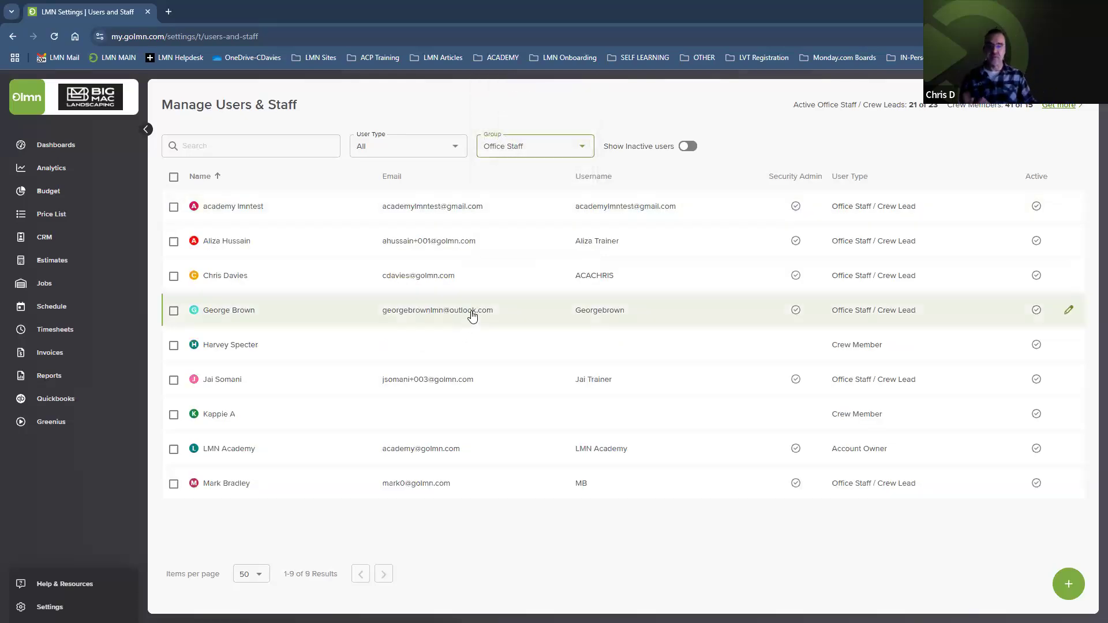
left_click(516, 146)
scroll(508, 150, "up", 3)
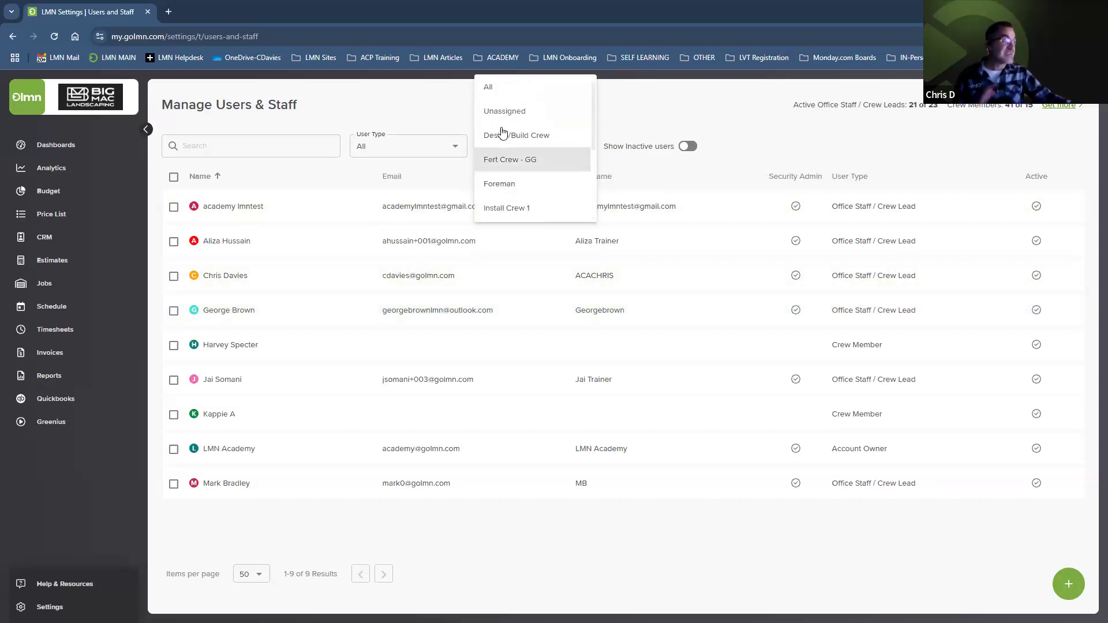
left_click(497, 88)
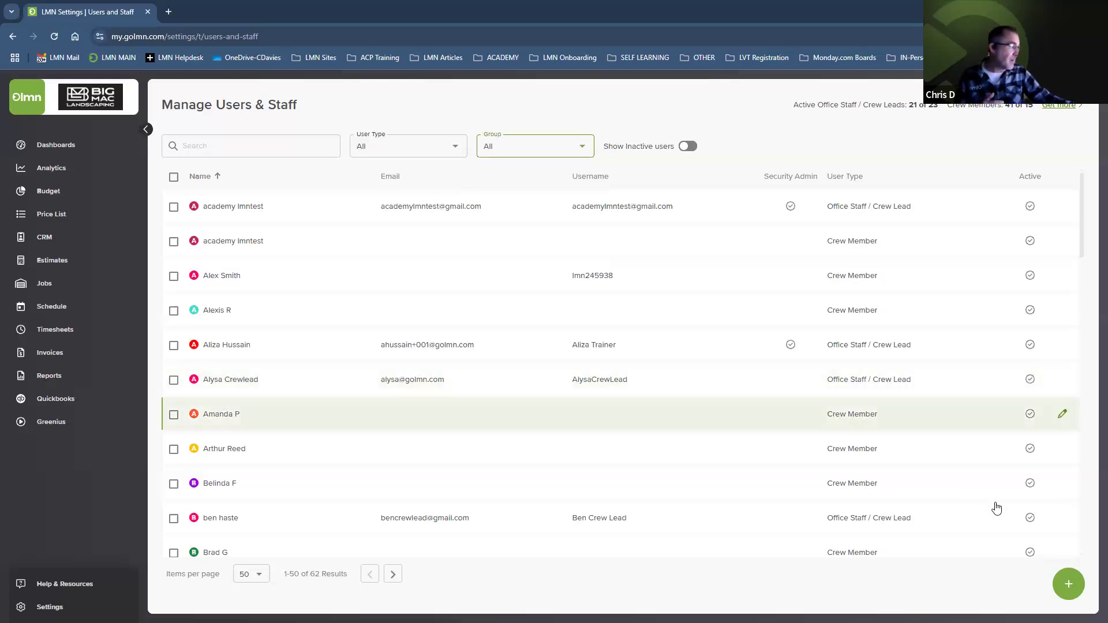
Start adding a staff member with the Crew Member user type, and review the job history access options and contact and sign-in fields.
left_click(1066, 583)
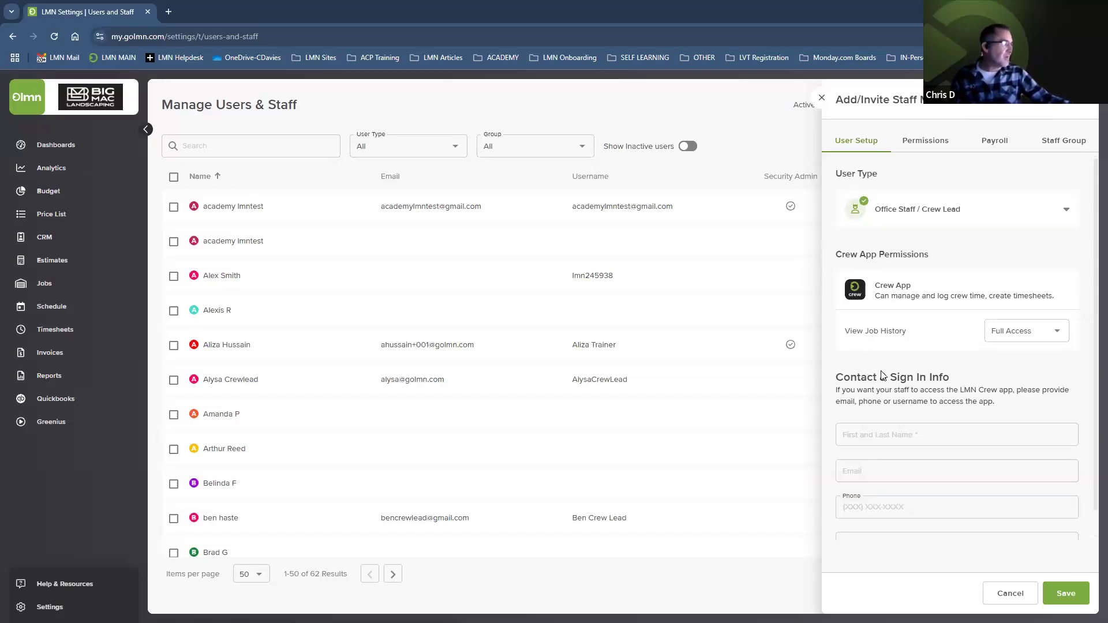
left_click(902, 218)
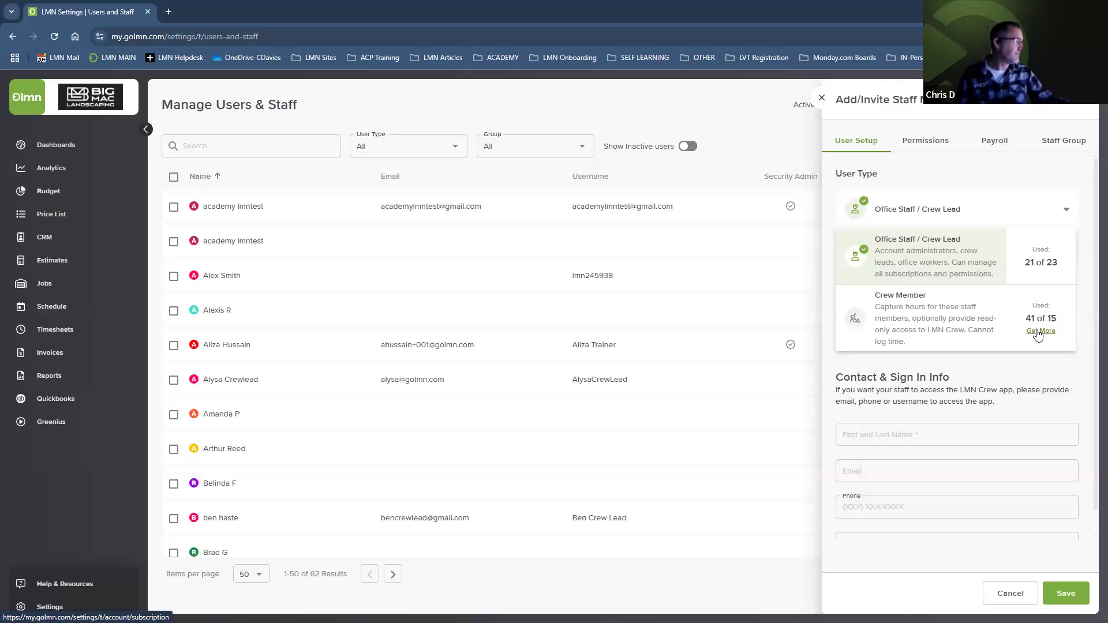
left_click(902, 303)
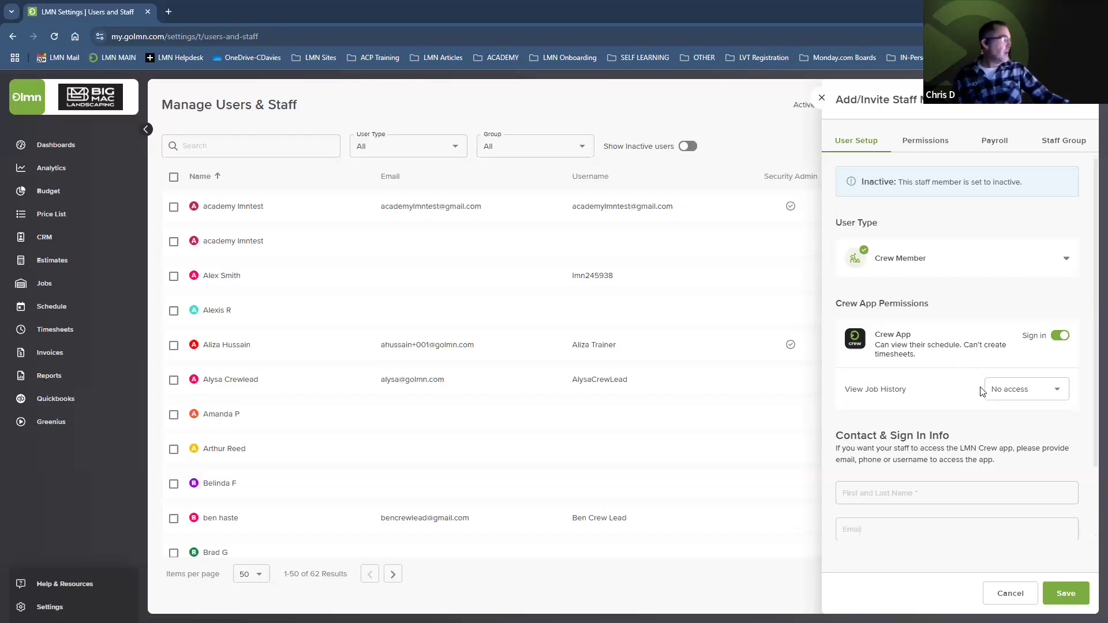
left_click(1010, 394)
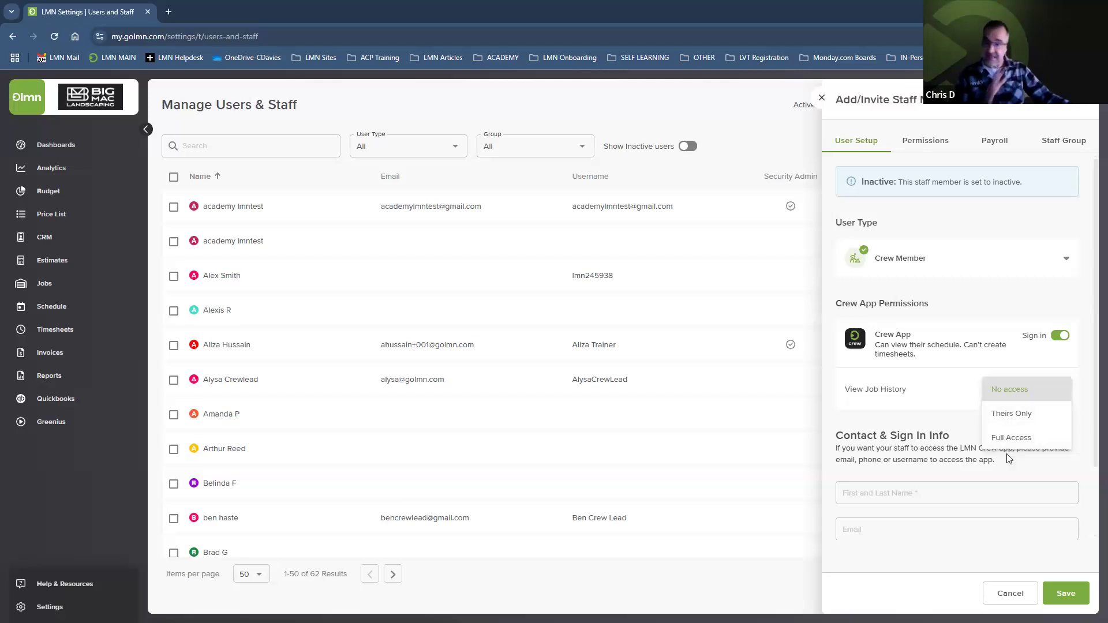
left_click(899, 418)
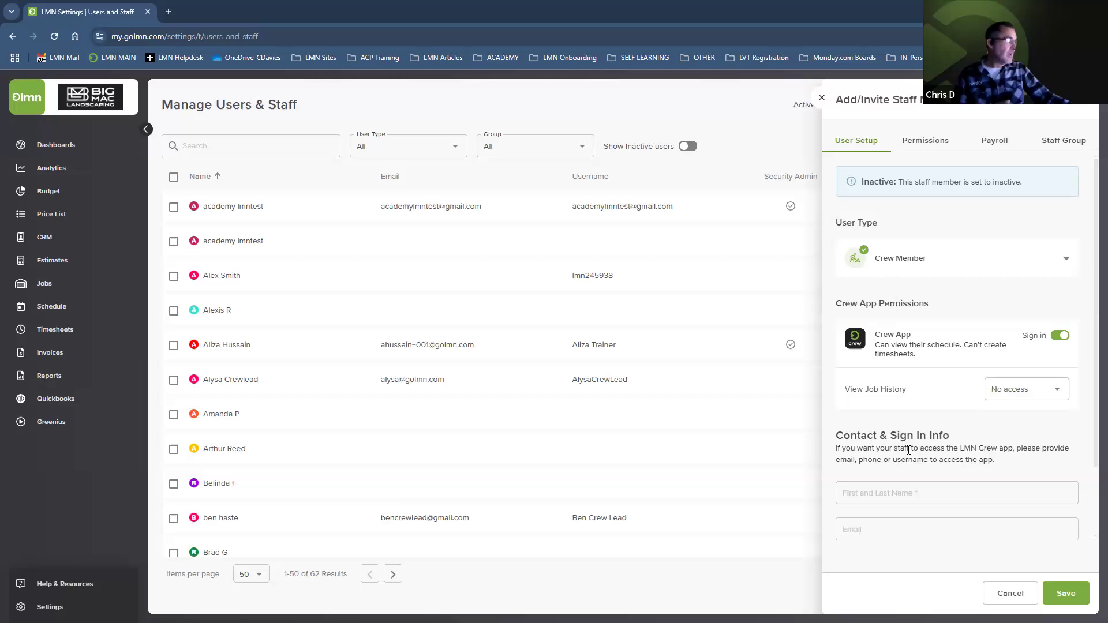
scroll(908, 450, "down", 2)
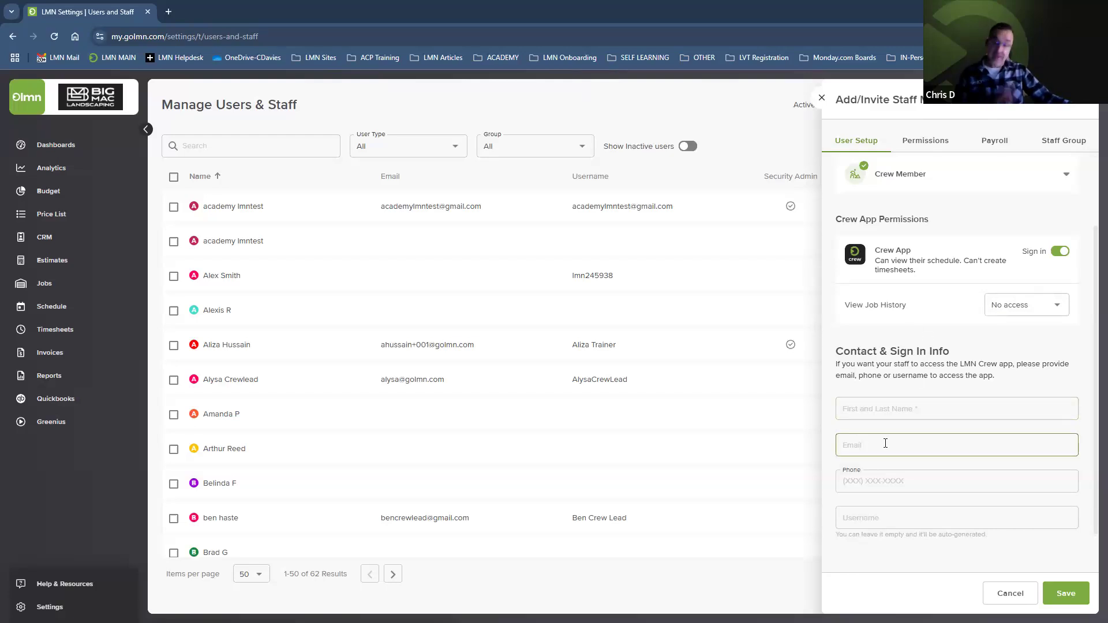
left_click(883, 479)
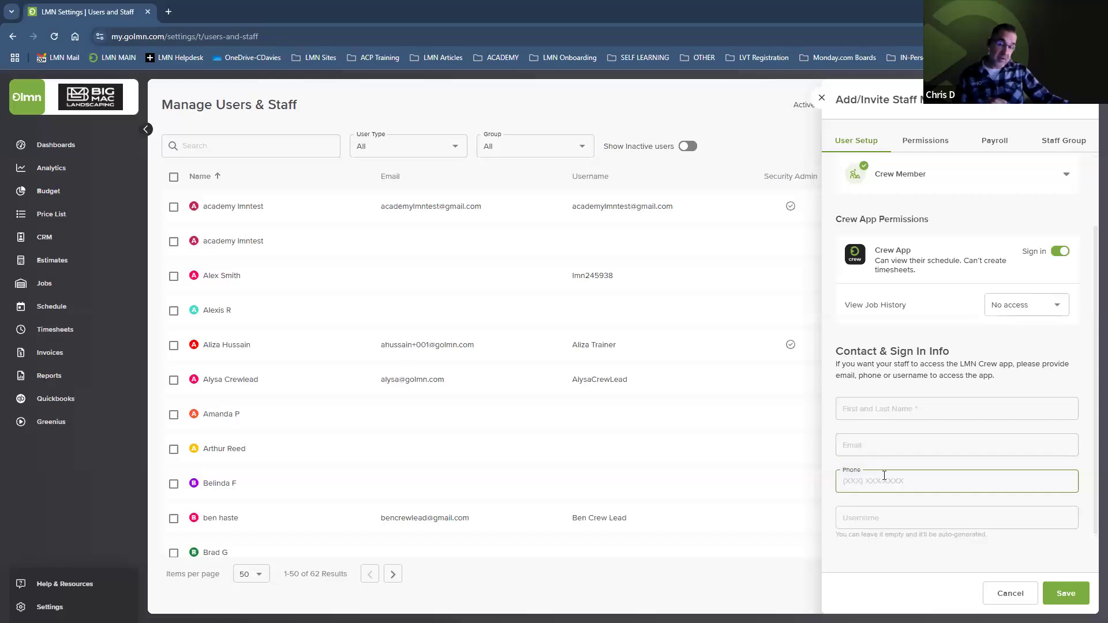
left_click(886, 515)
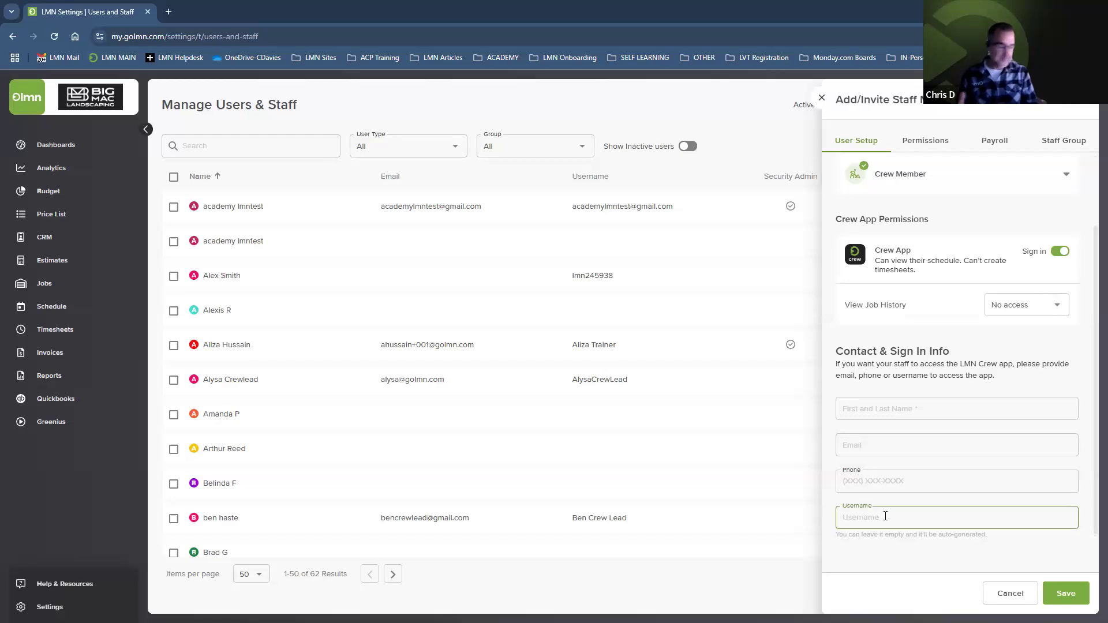
left_click(1056, 592)
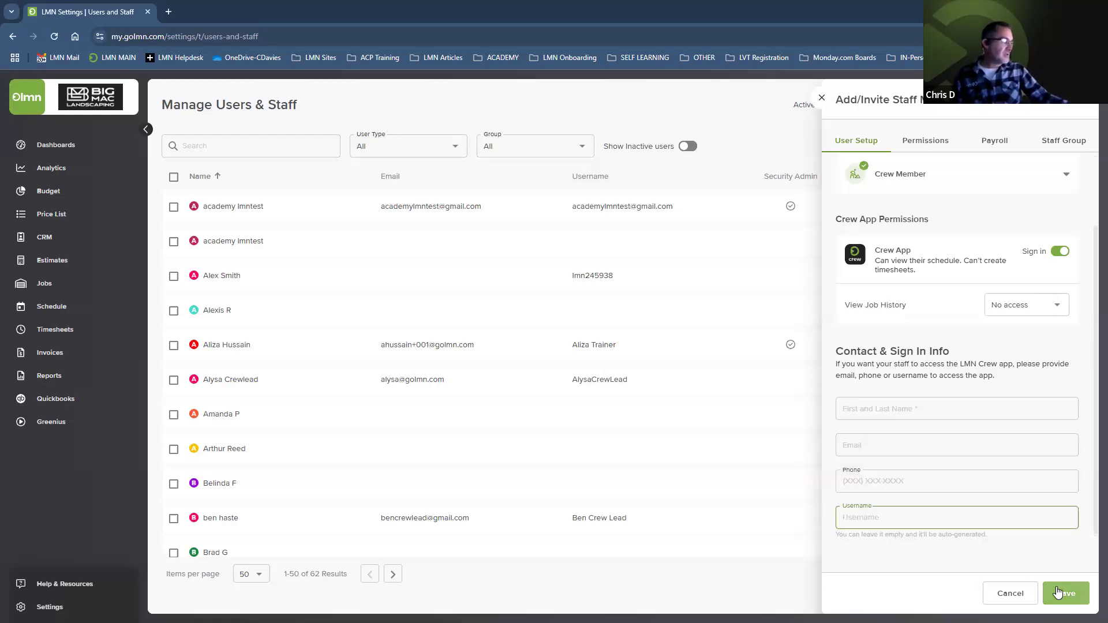
Review the new crew member's permissions, payroll settings and staff group choices, and discard the unsaved staff member.
left_click(917, 143)
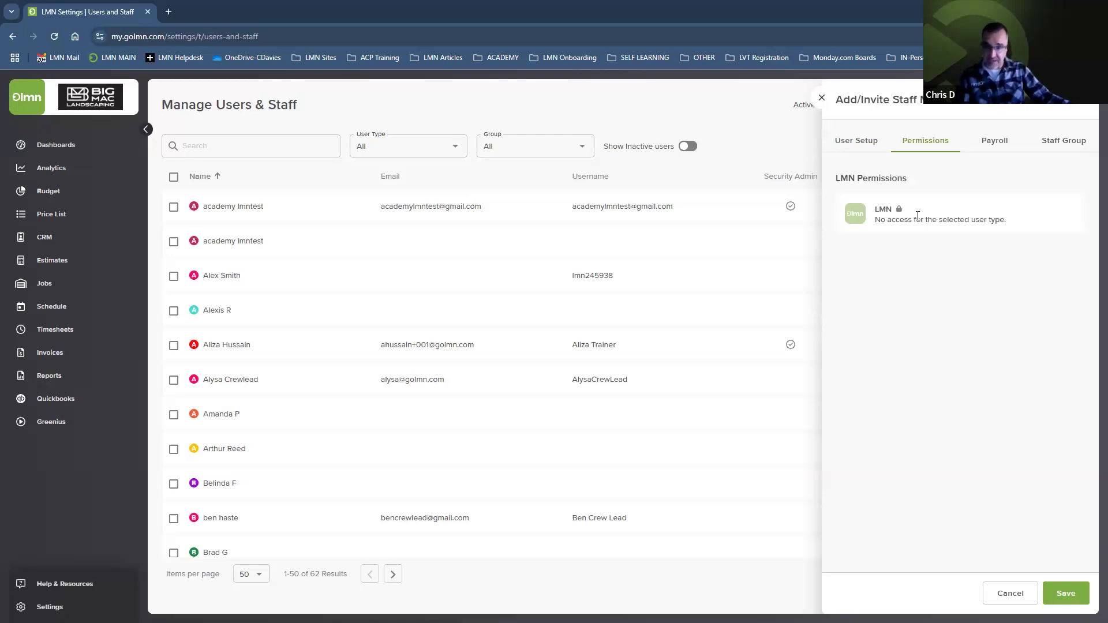
left_click(988, 144)
left_click(962, 176)
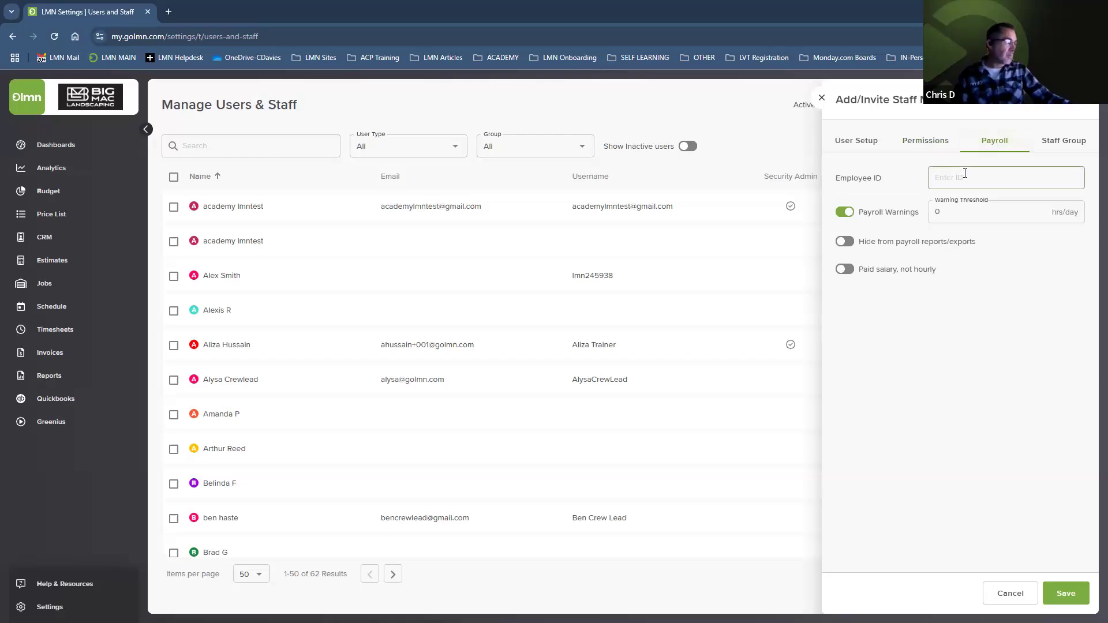
left_click(968, 209)
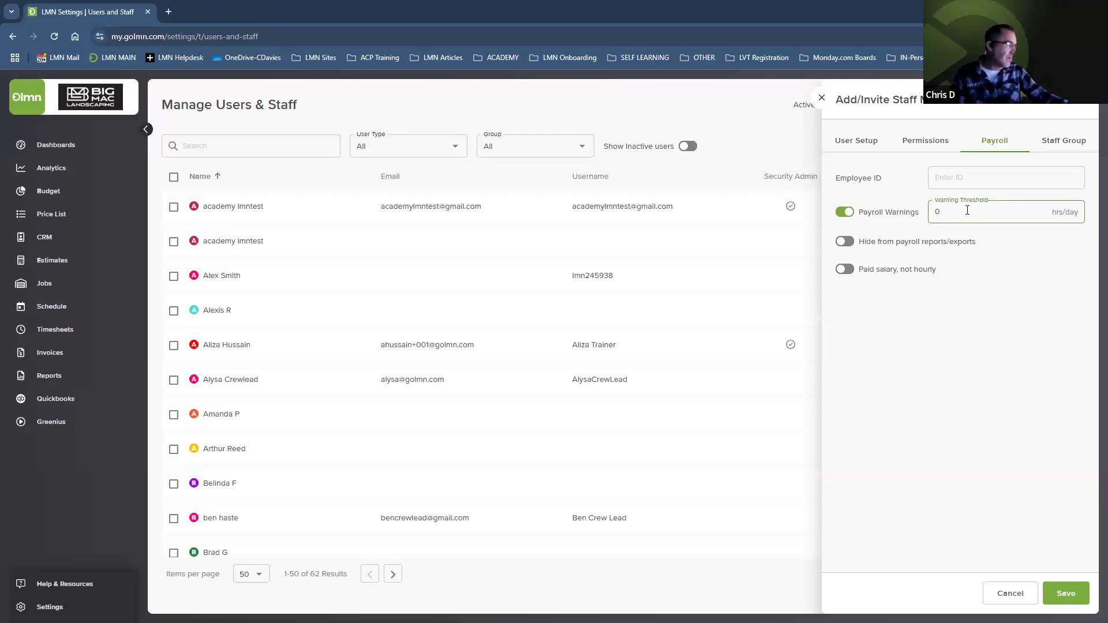
left_click(850, 215)
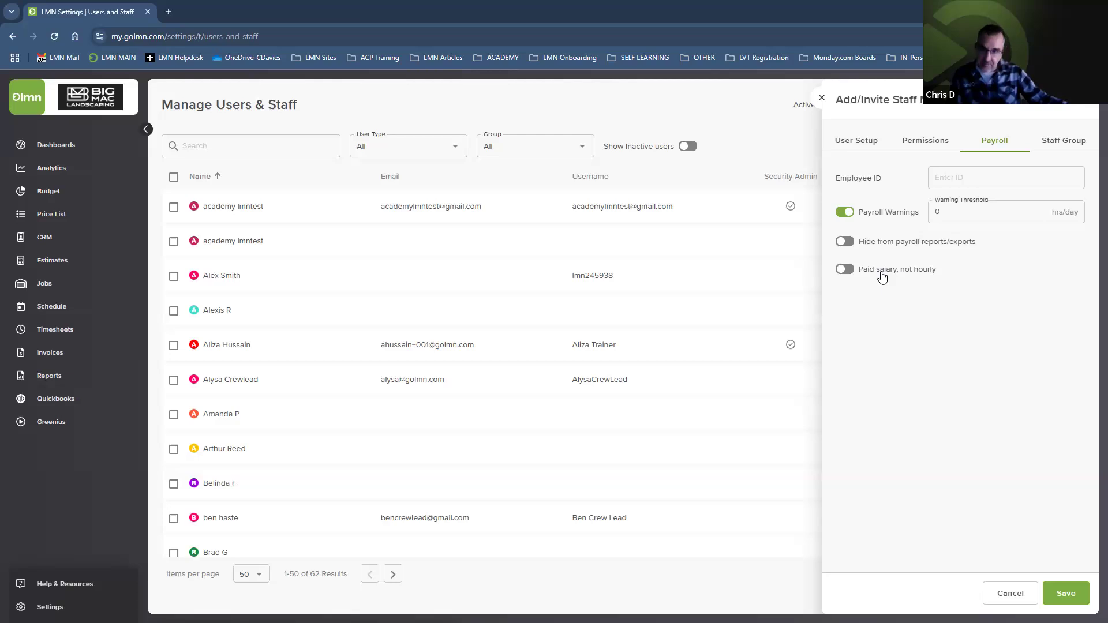
left_click(1053, 145)
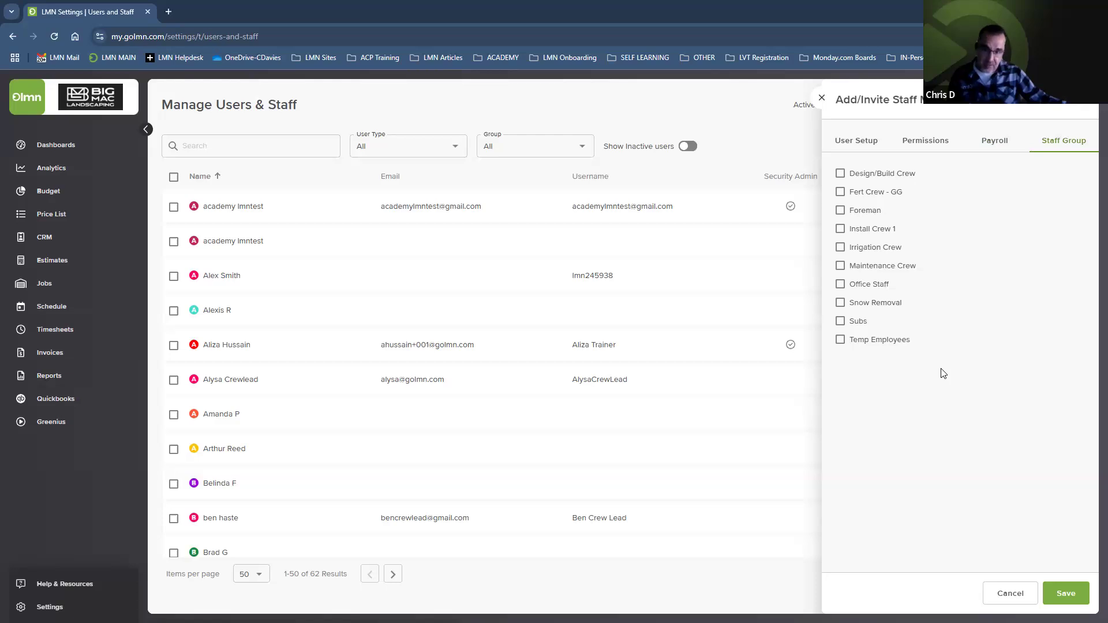
left_click(1008, 594)
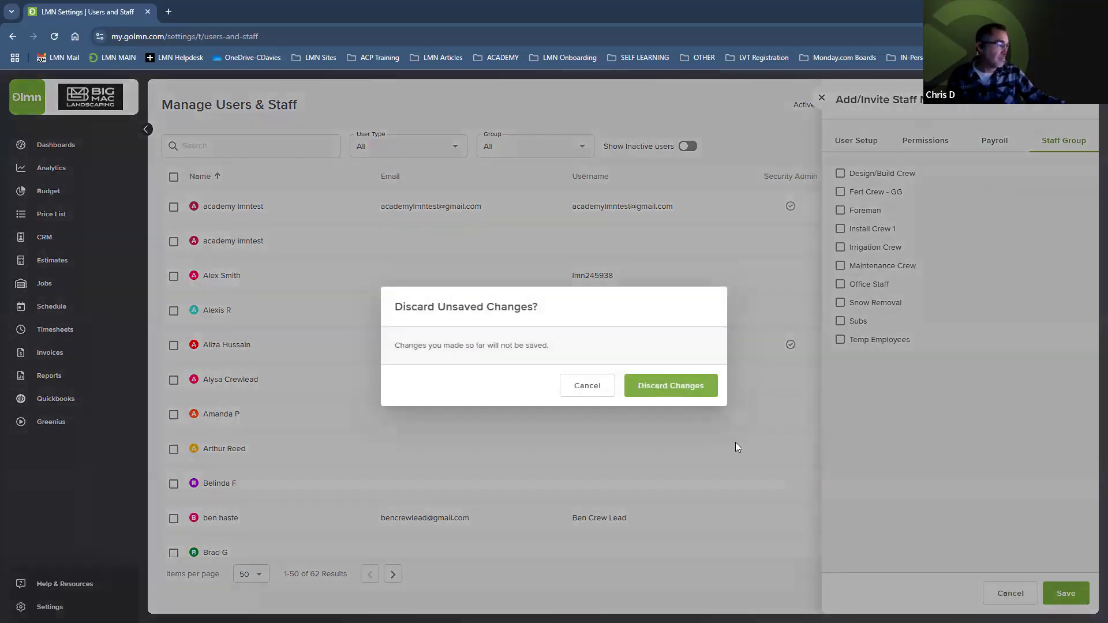
left_click(598, 388)
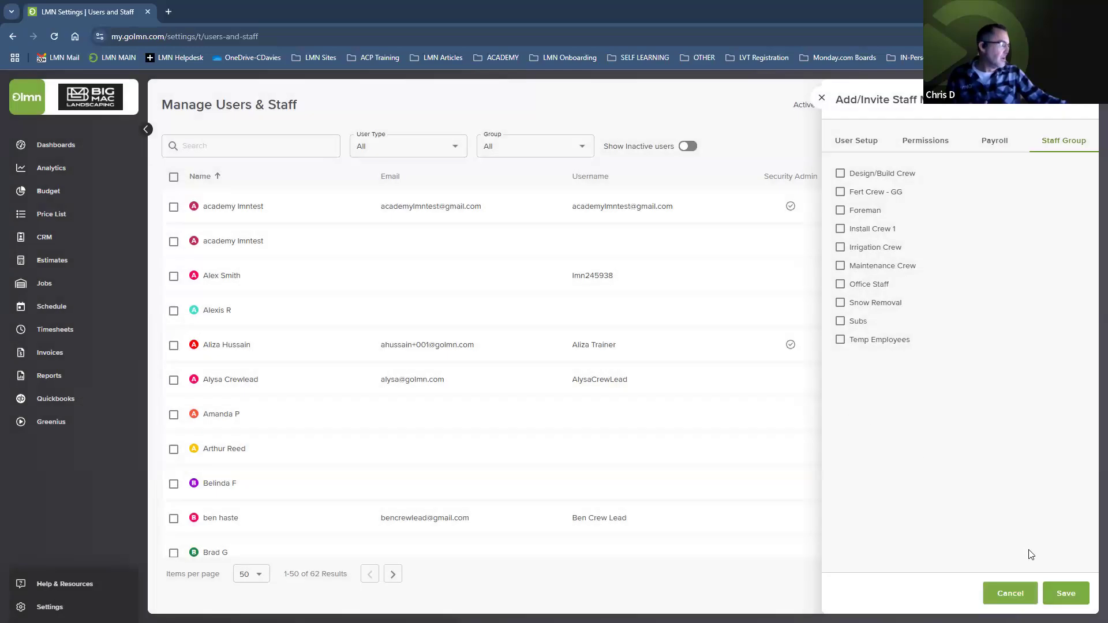
left_click(820, 99)
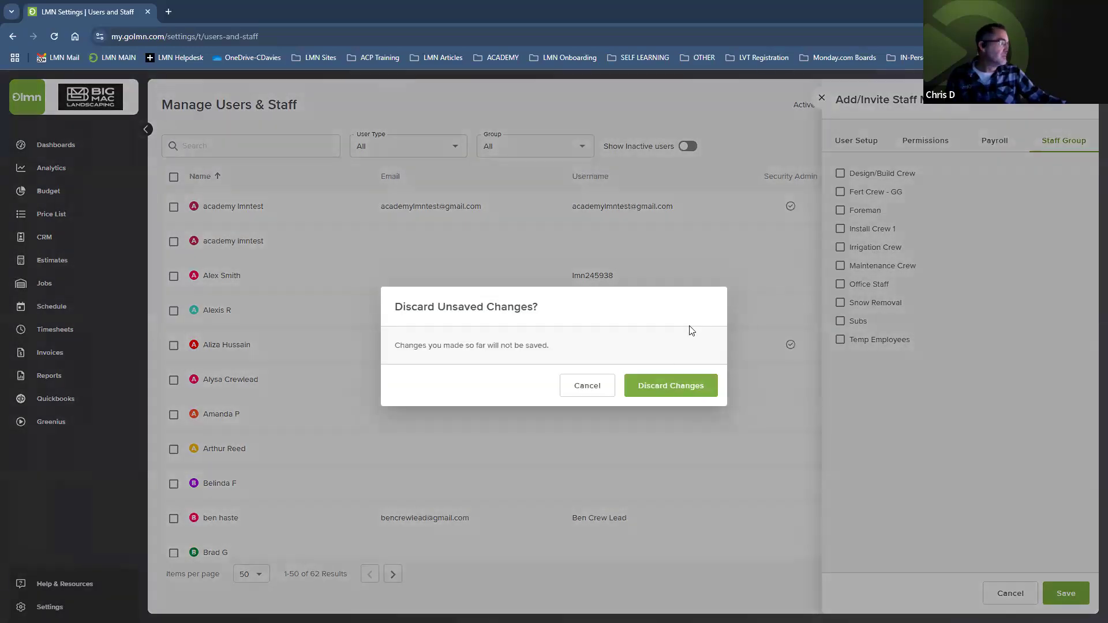
left_click(664, 385)
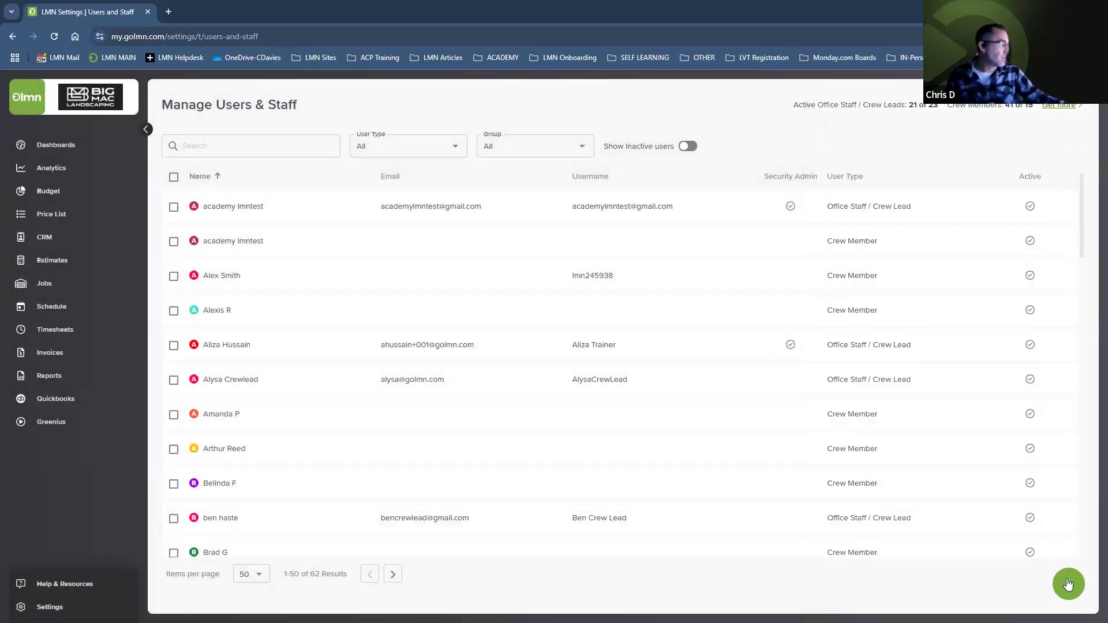
Start adding another staff member as Office Staff / Crew Lead, and review the user types and job history access setting.
left_click(1066, 571)
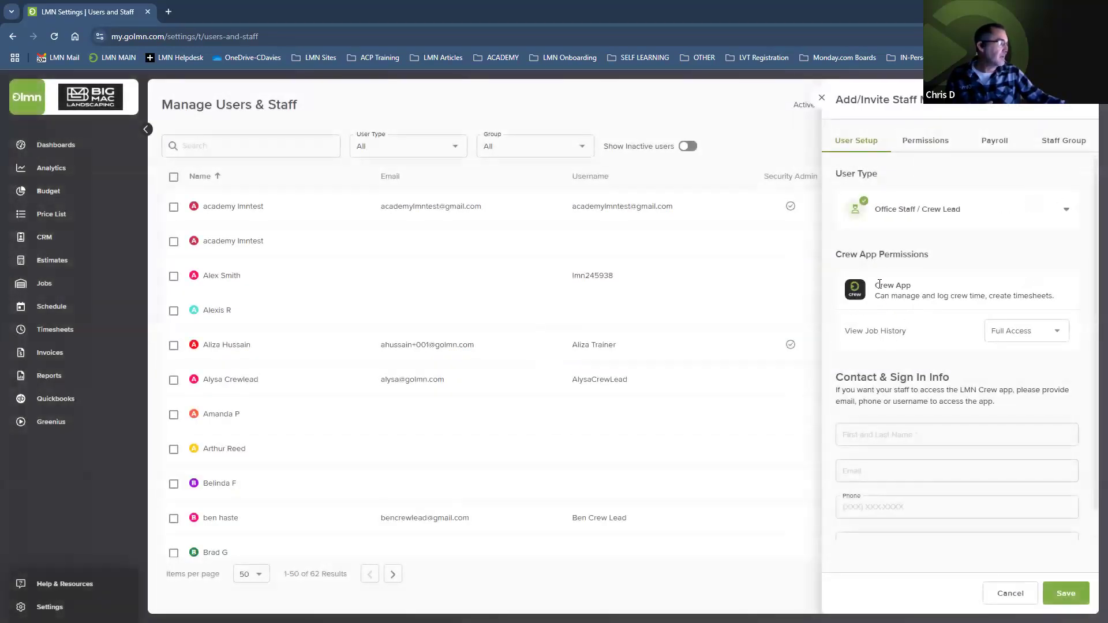
left_click(912, 211)
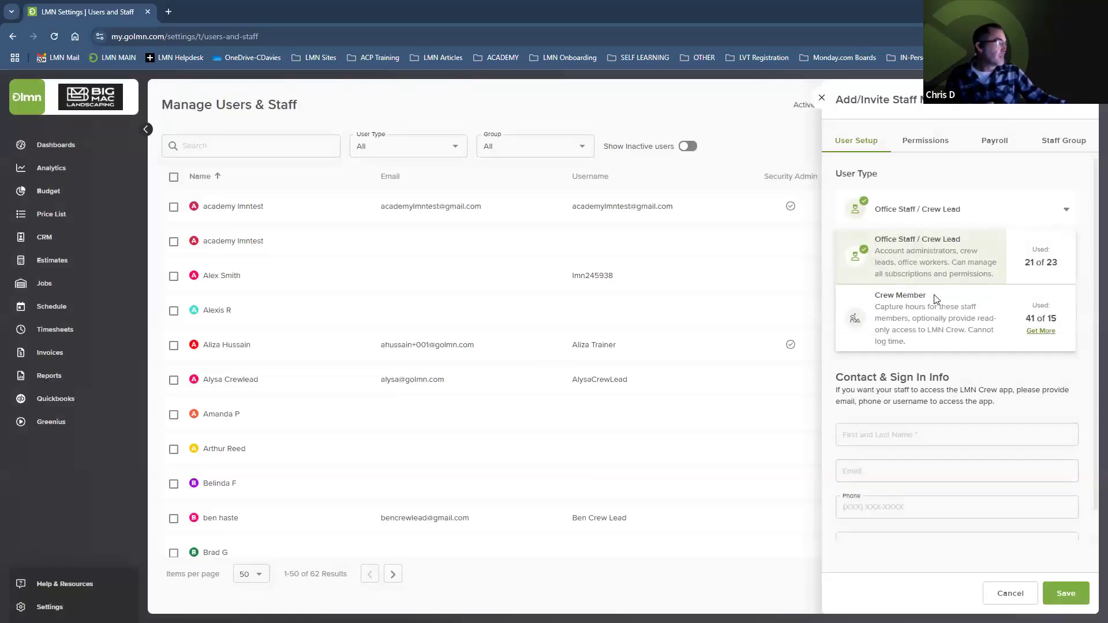
left_click(967, 376)
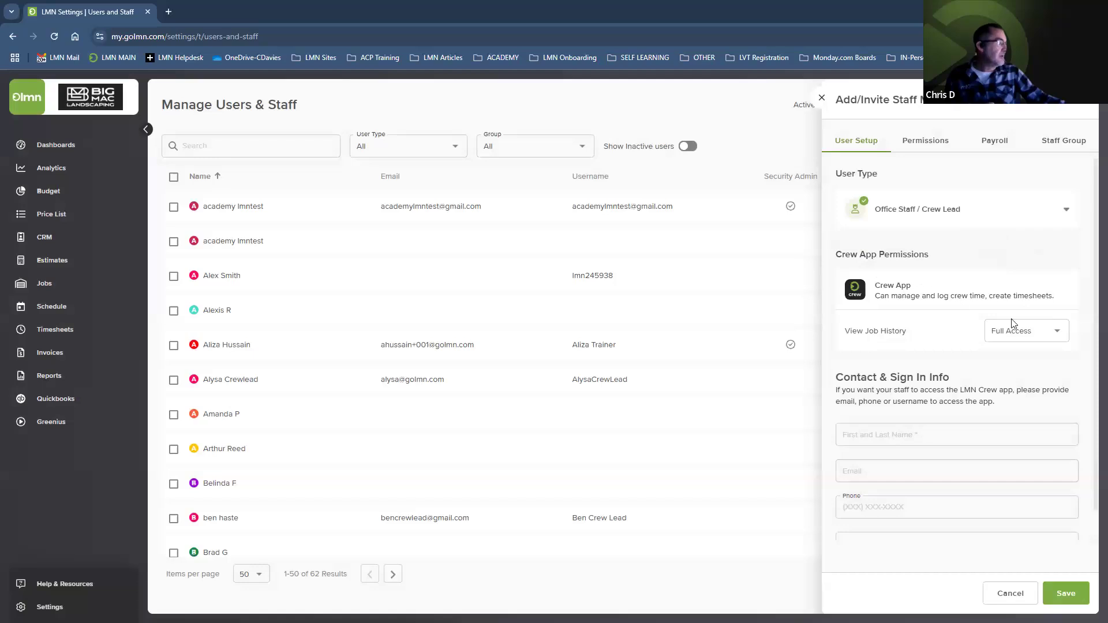
left_click(1014, 337)
left_click(1014, 338)
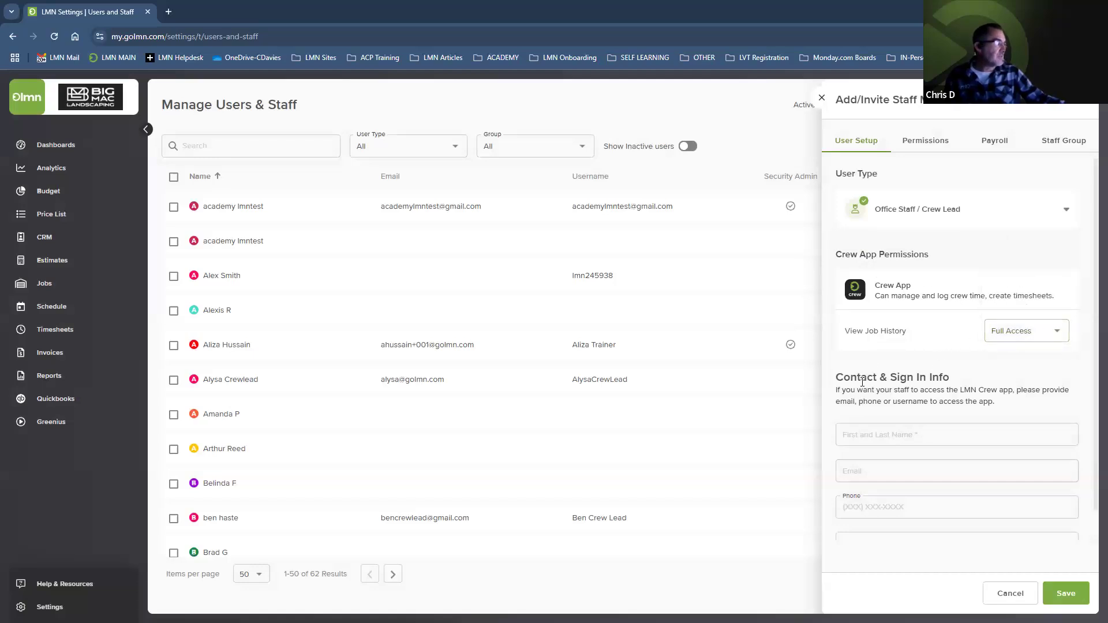
Review the Office Staff / Crew Lead permissions, timesheet access options and payroll settings, and cancel adding the staff member.
left_click(932, 142)
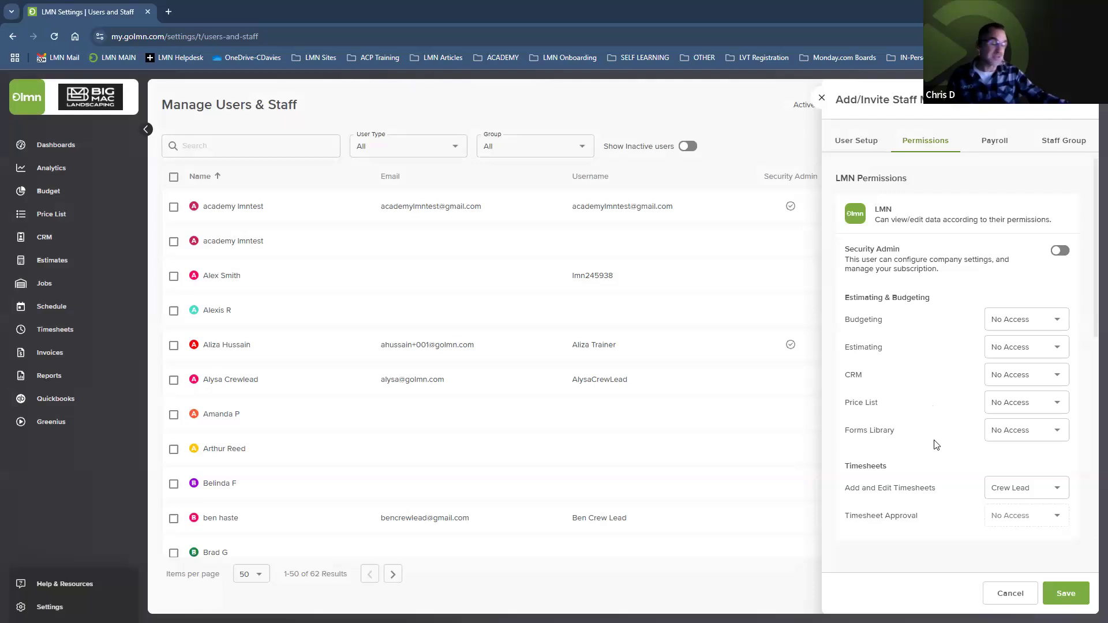
scroll(935, 444, "down", 4)
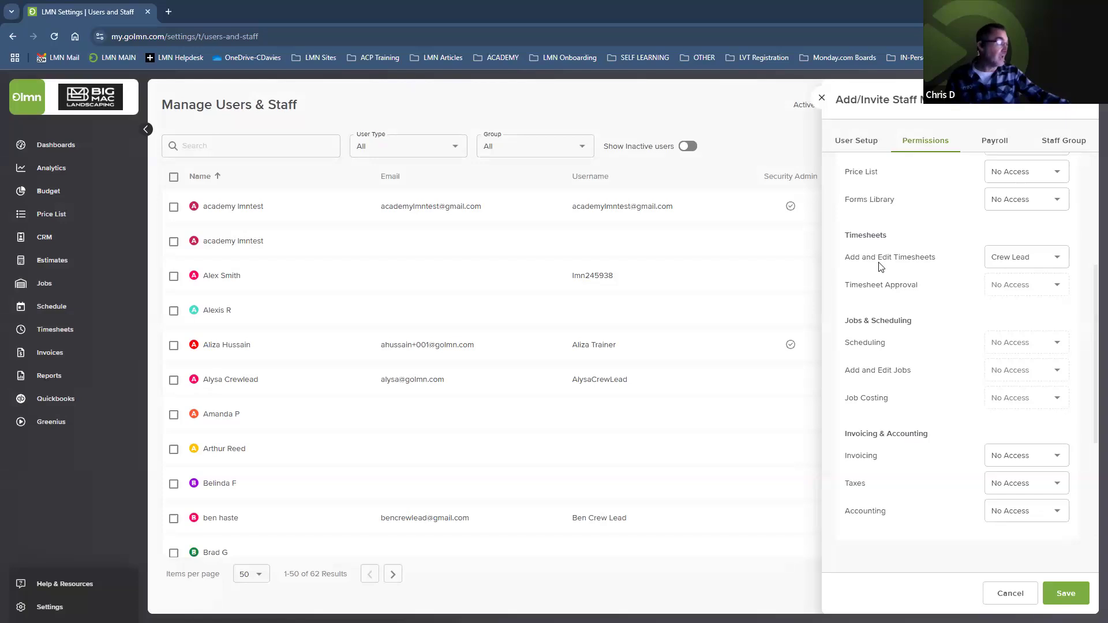
left_click(1018, 263)
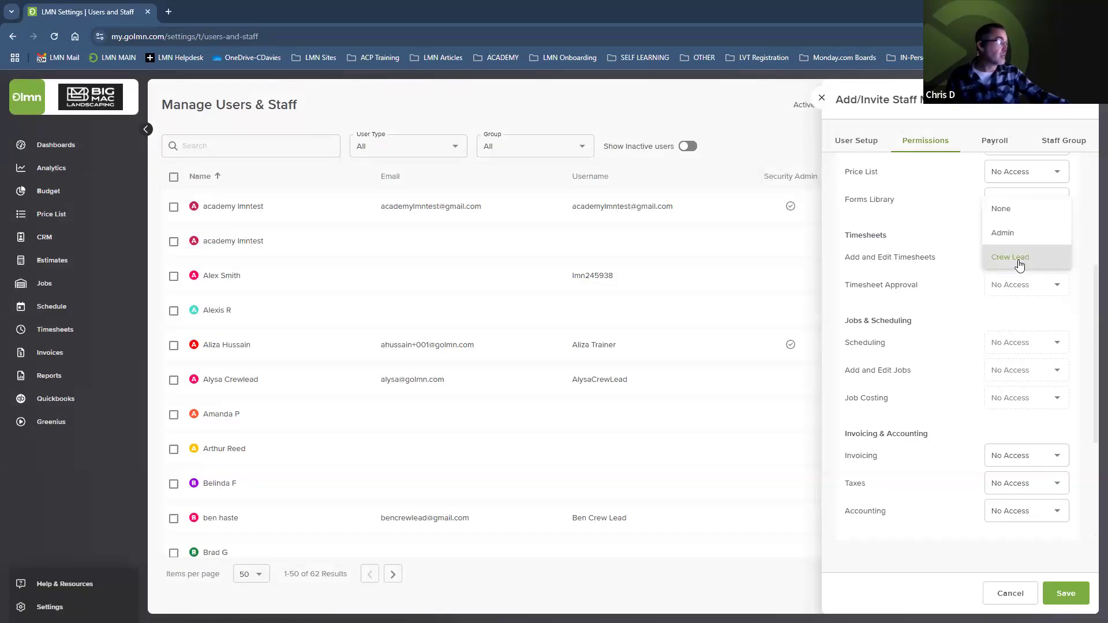
left_click(937, 254)
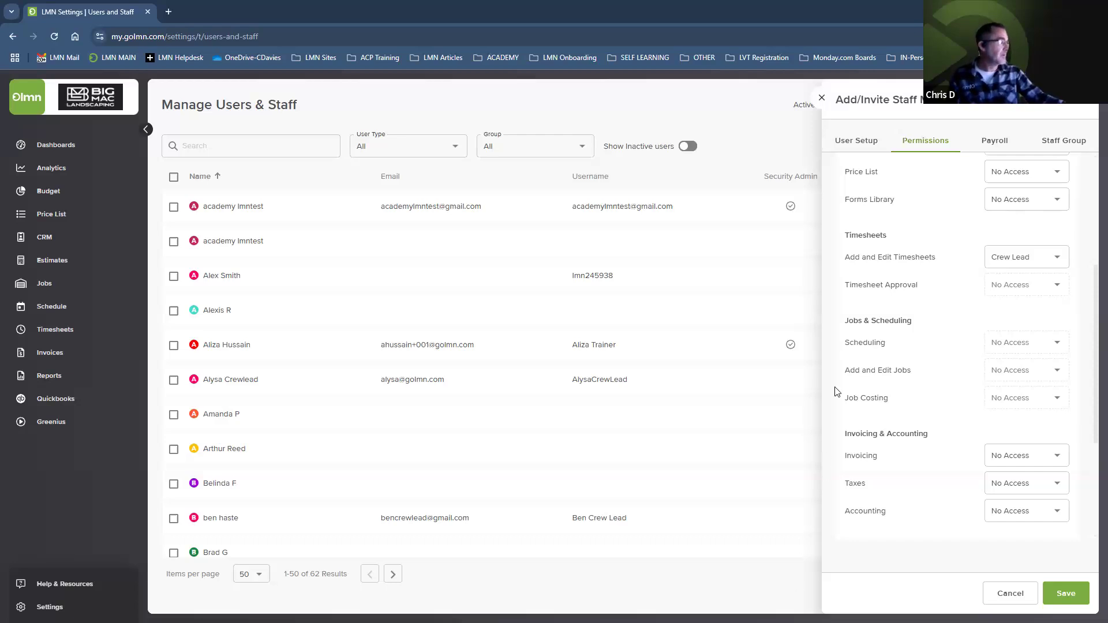
left_click(993, 143)
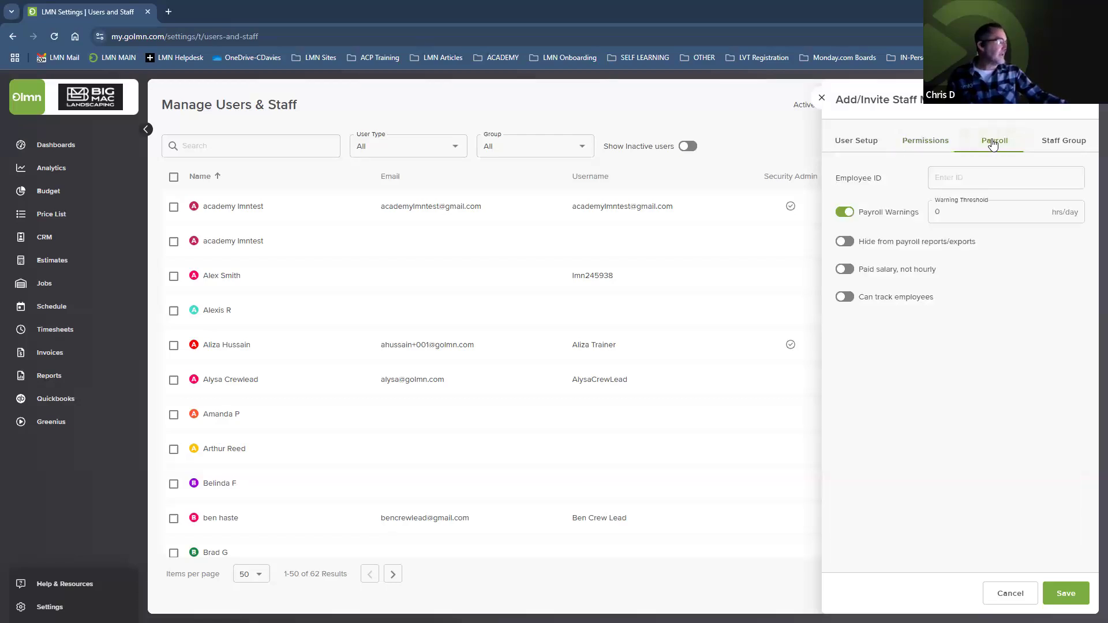
left_click(1004, 593)
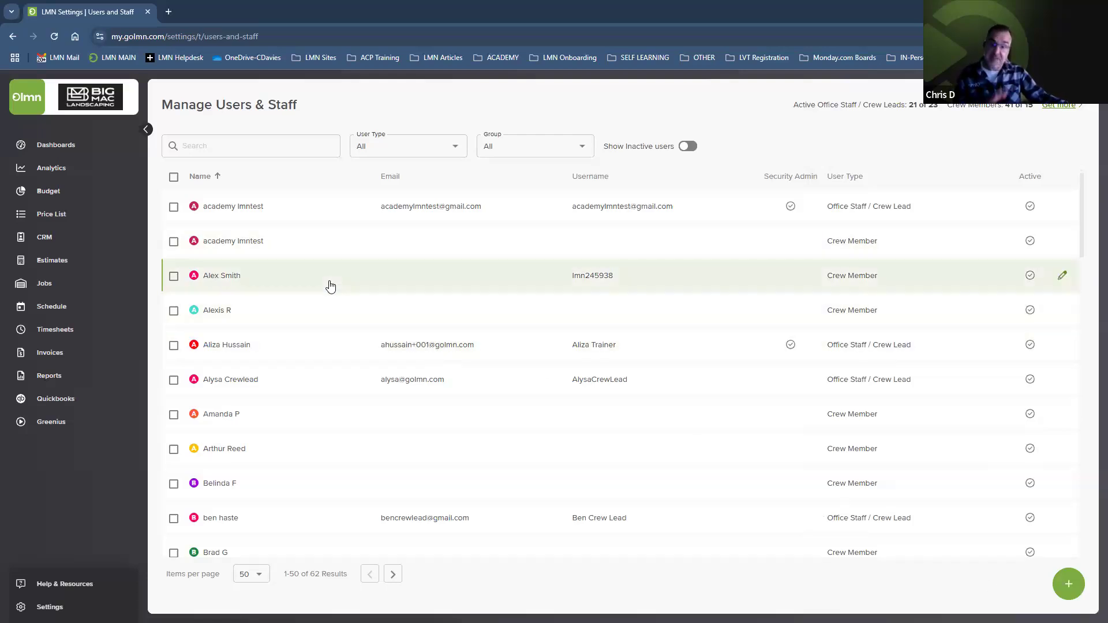
Open the first security admin listed under the letter C in the staff list for editing.
scroll(329, 287, "down", 5)
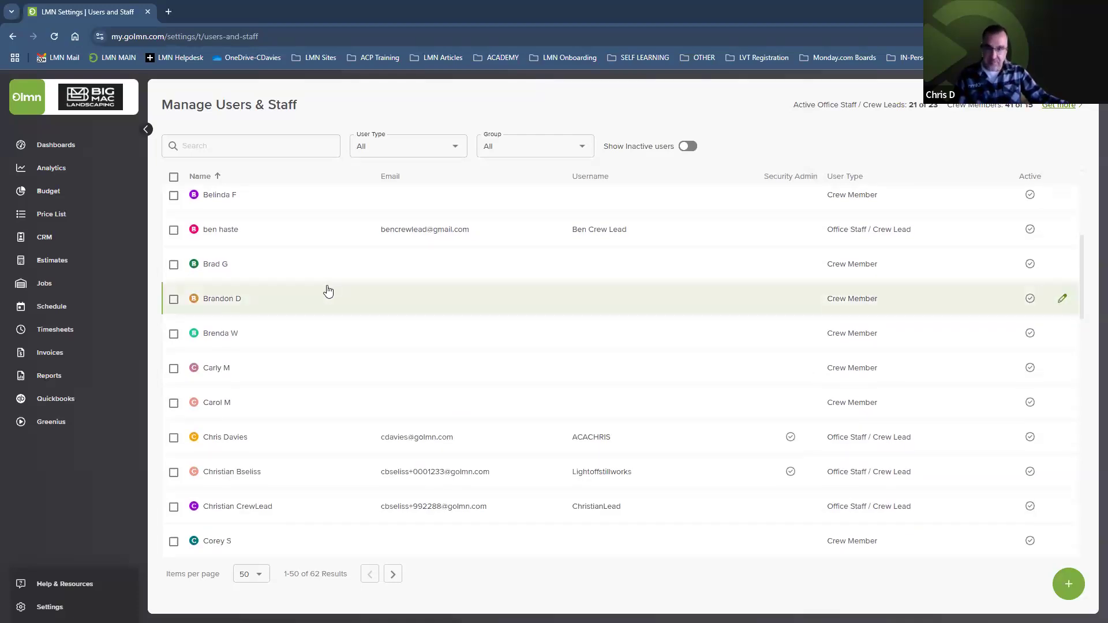
left_click(225, 437)
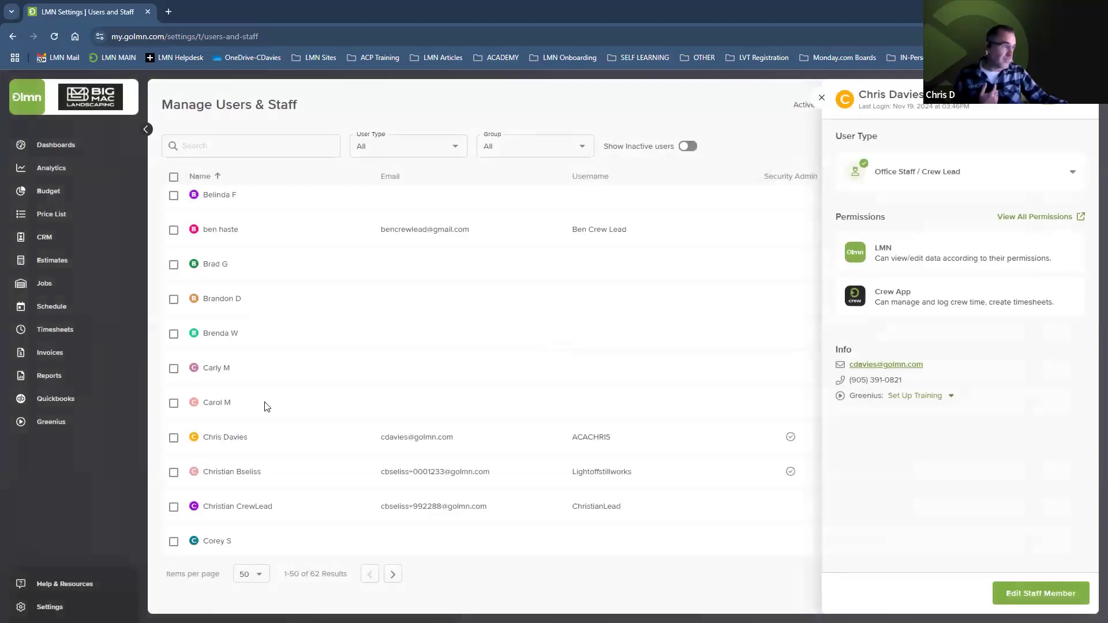
left_click(1024, 593)
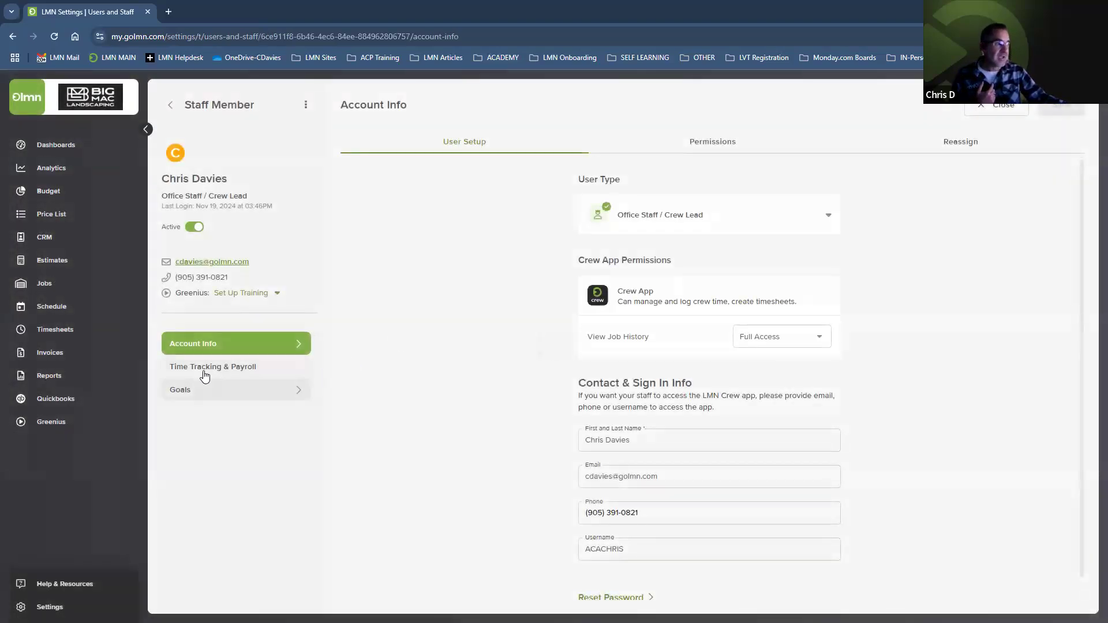
Review the staff member's payroll settings and open the calculator for adding a wage cost.
left_click(203, 369)
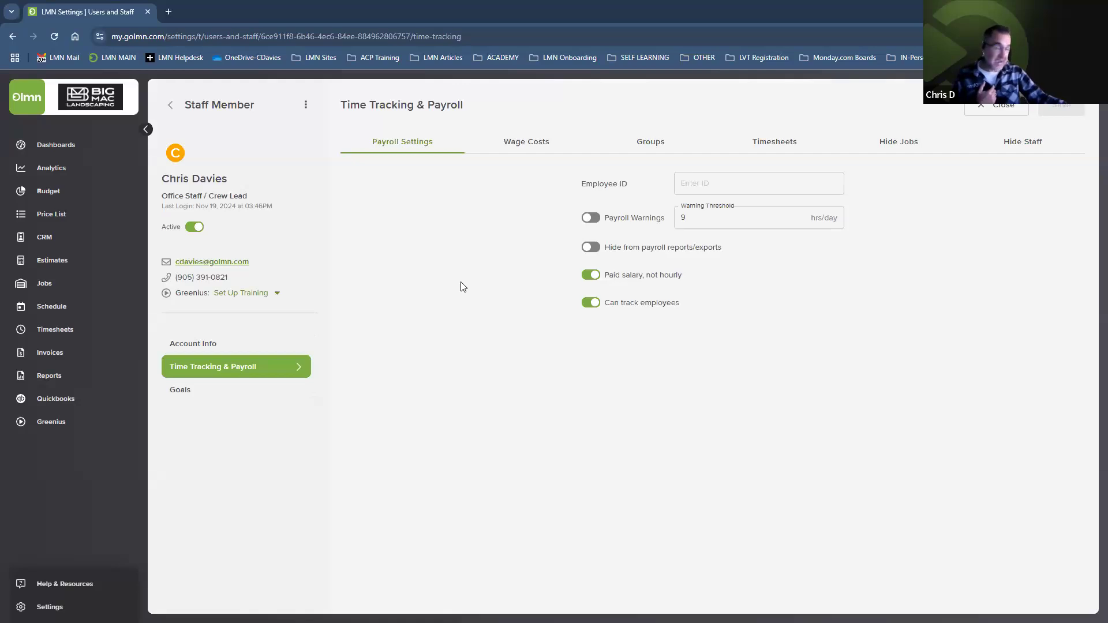
left_click(520, 140)
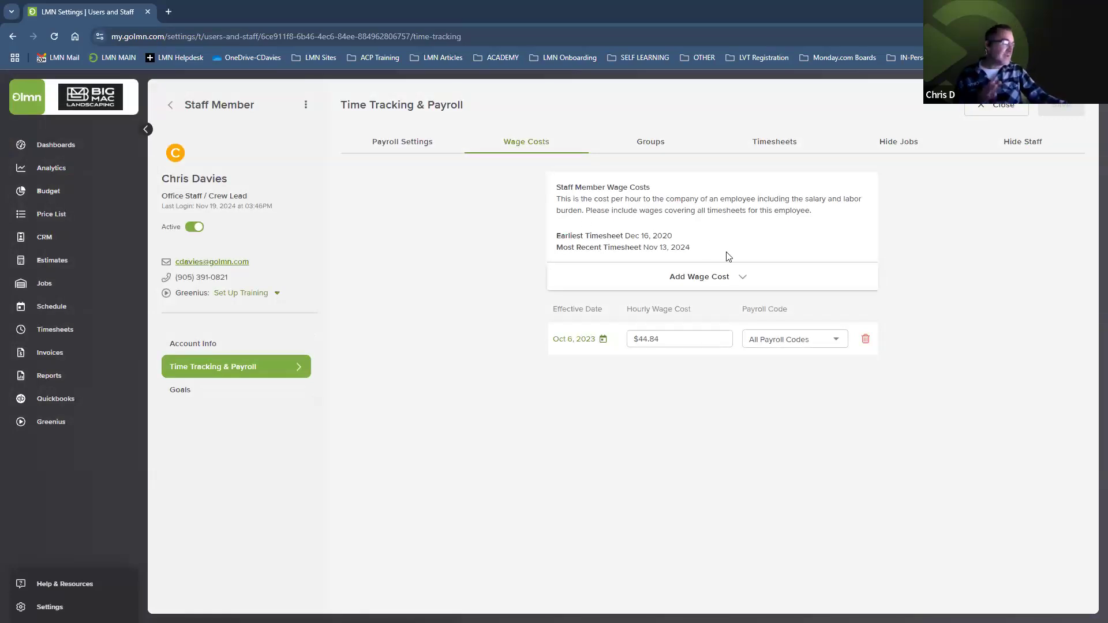
left_click(720, 276)
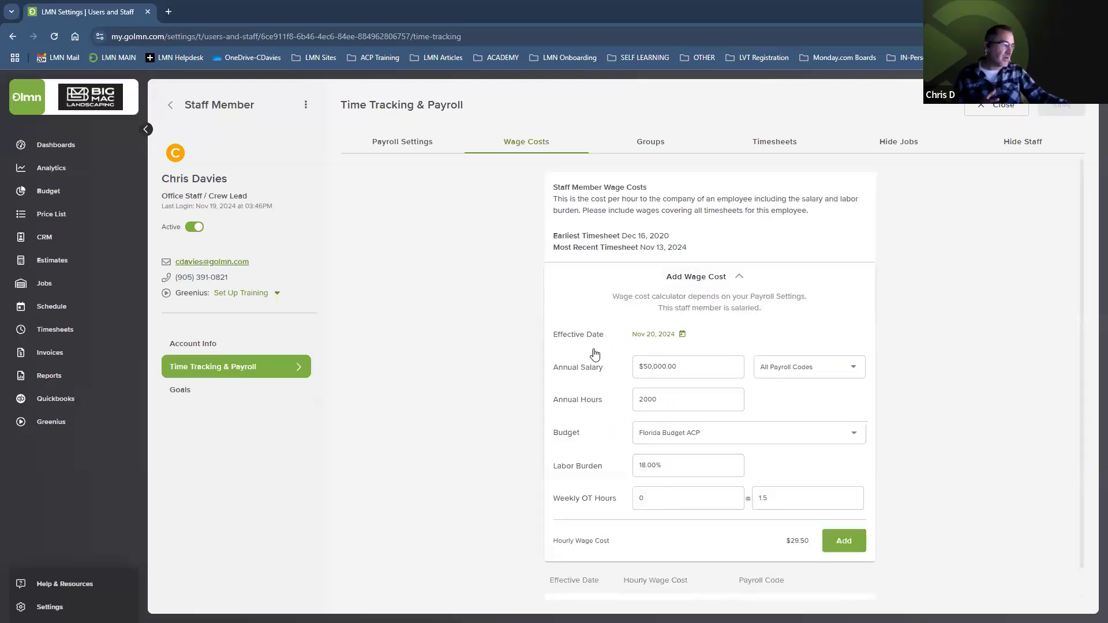
In the wage cost calculator, choose the 2024 Fiscal Budget and set the weekly overtime to 3 hours.
left_click_drag(678, 367, 606, 367)
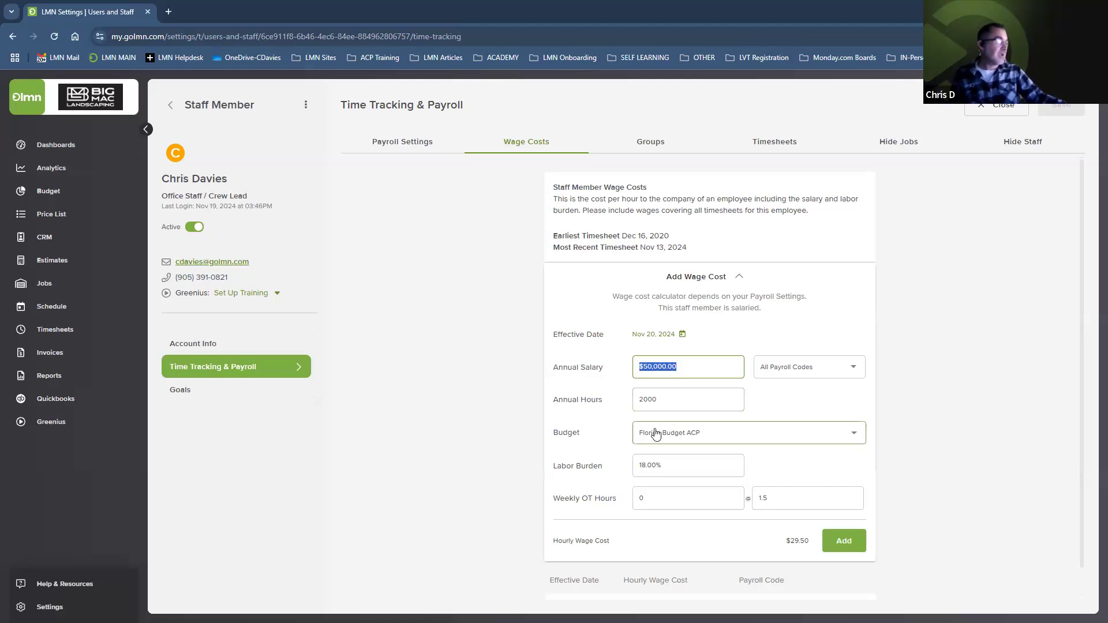
left_click(668, 442)
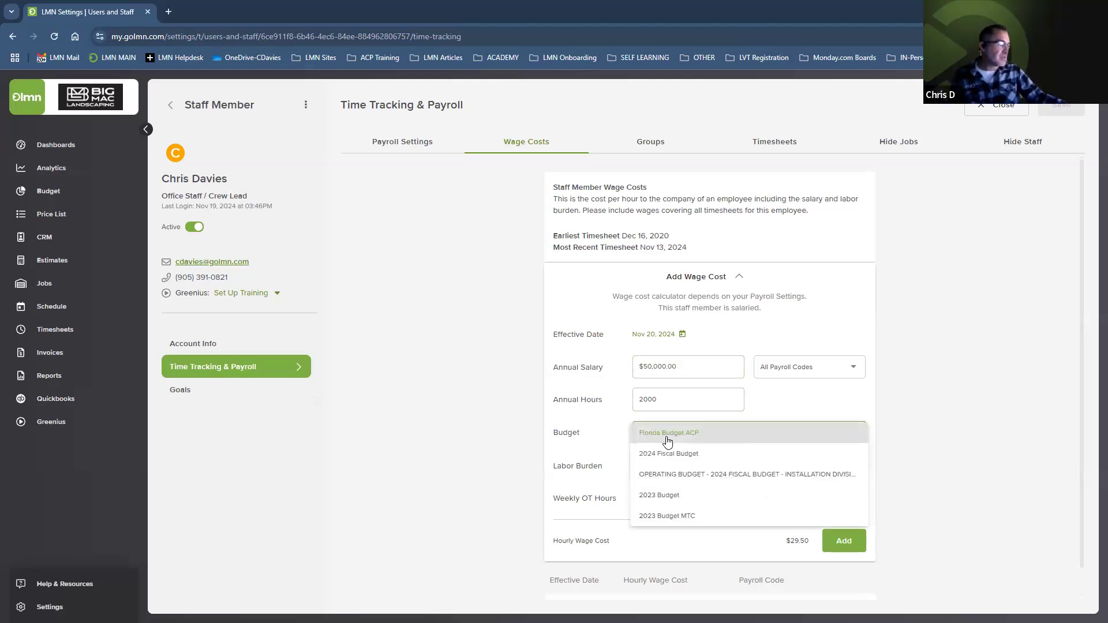
left_click(668, 455)
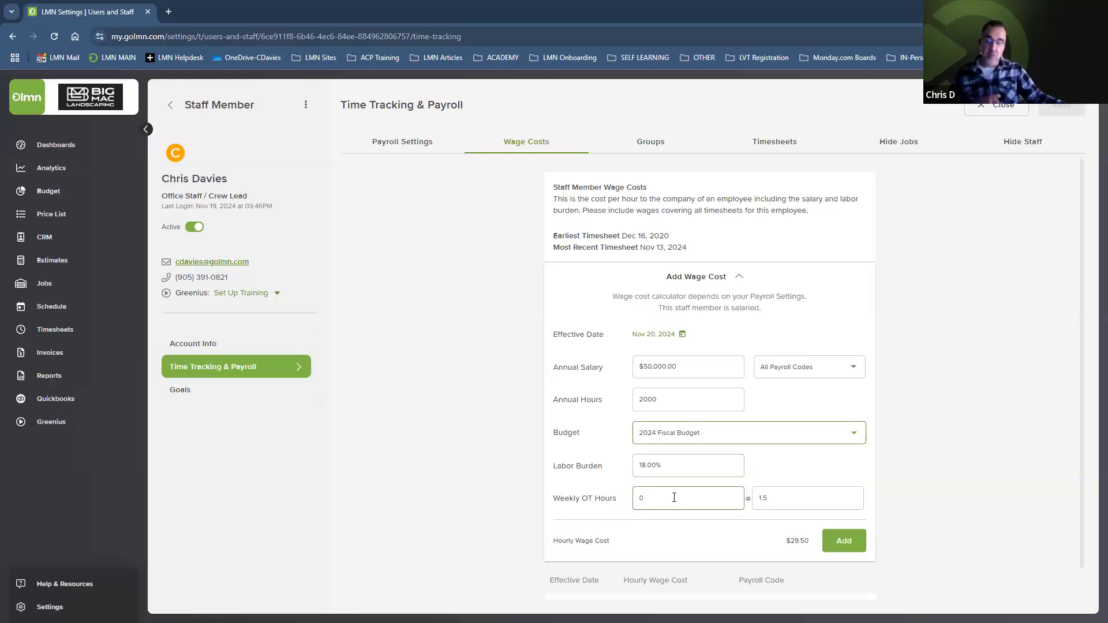
left_click_drag(675, 497, 632, 497)
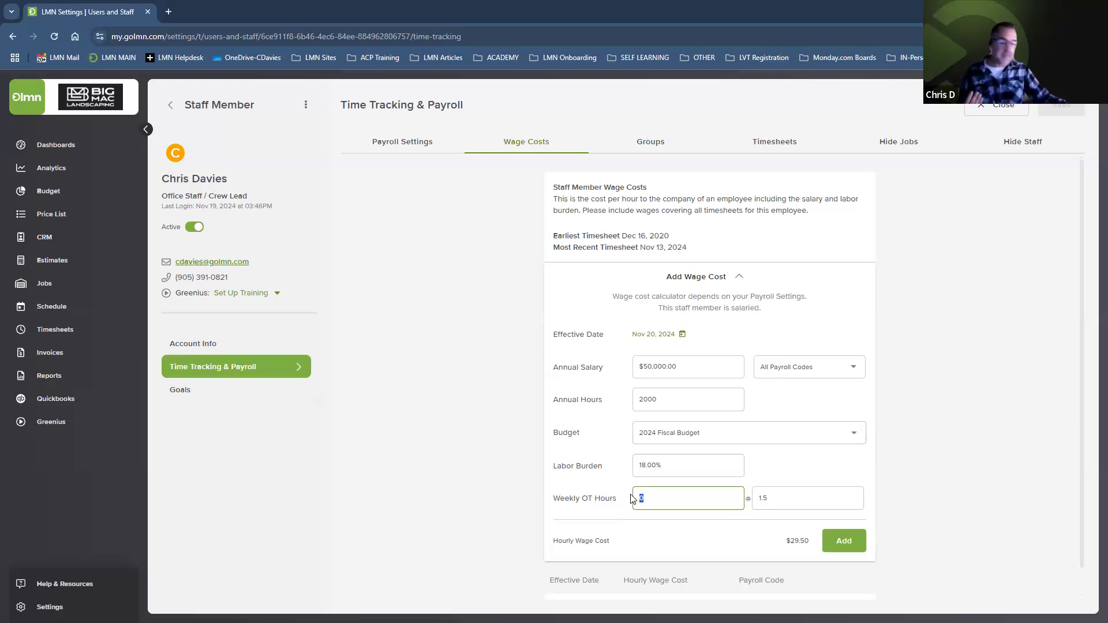
type("3")
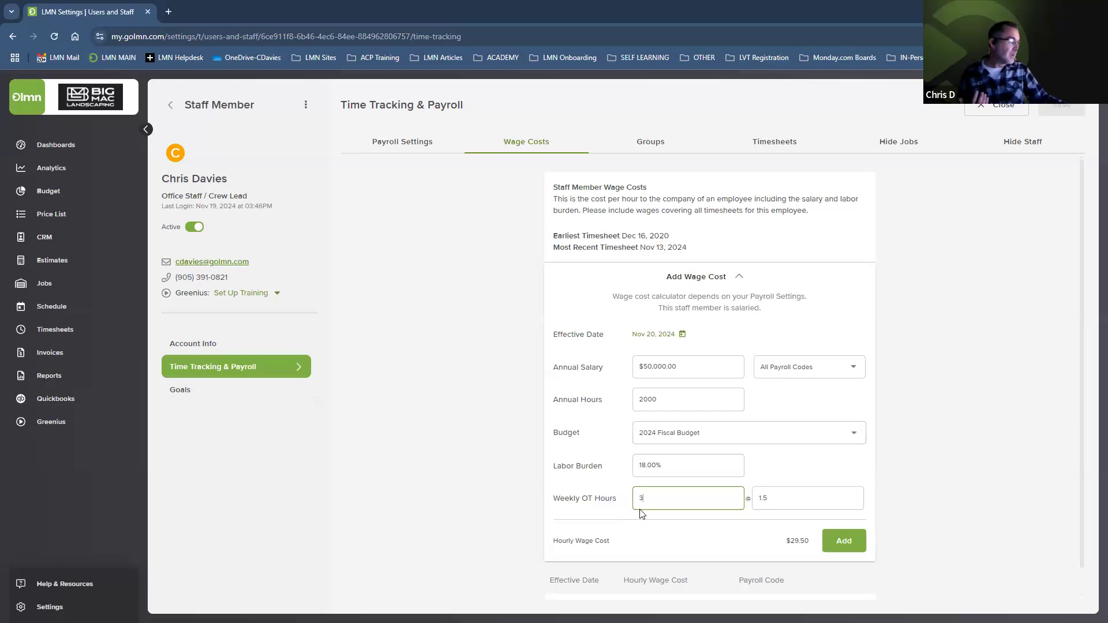
left_click(733, 541)
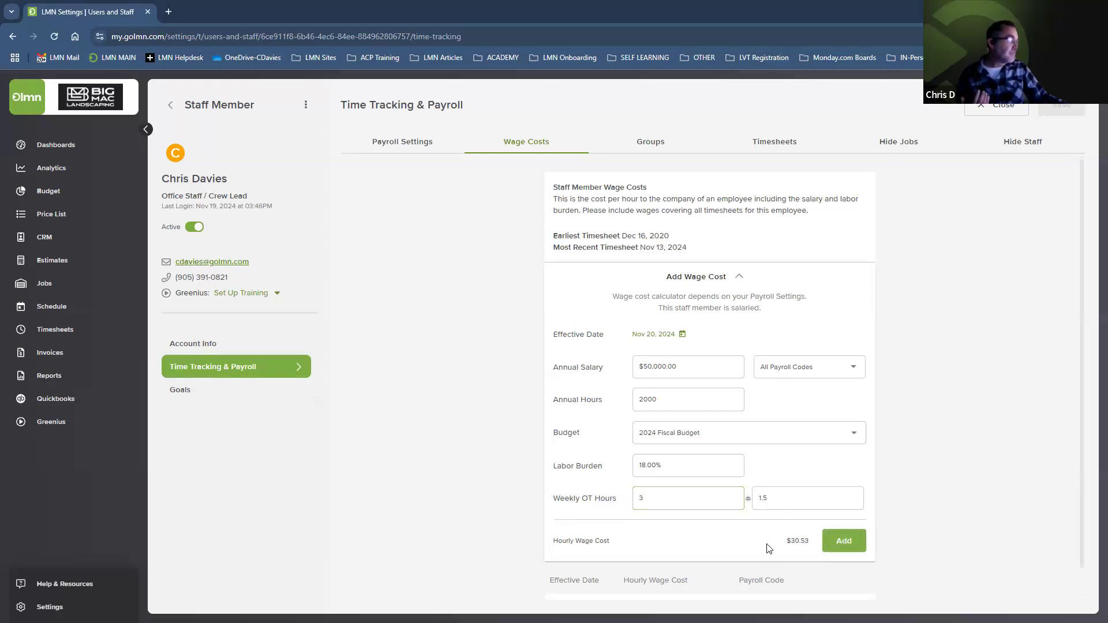
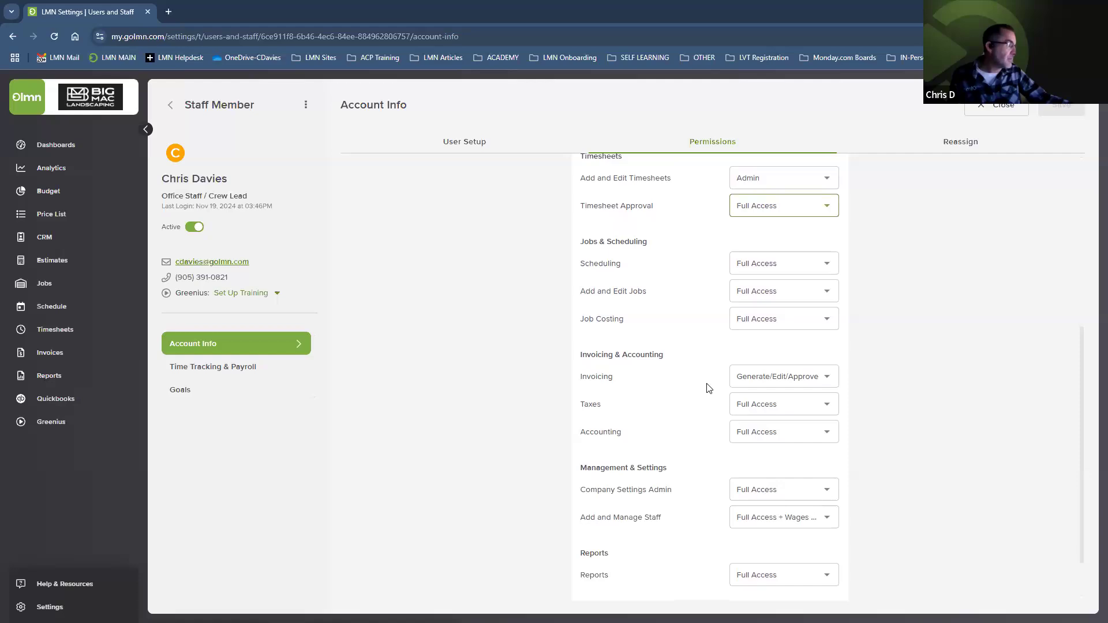
Review the staff member's LMN permissions from budgeting to analytics, including the access options for Add and Manage Staff.
scroll(708, 388, "down", 1)
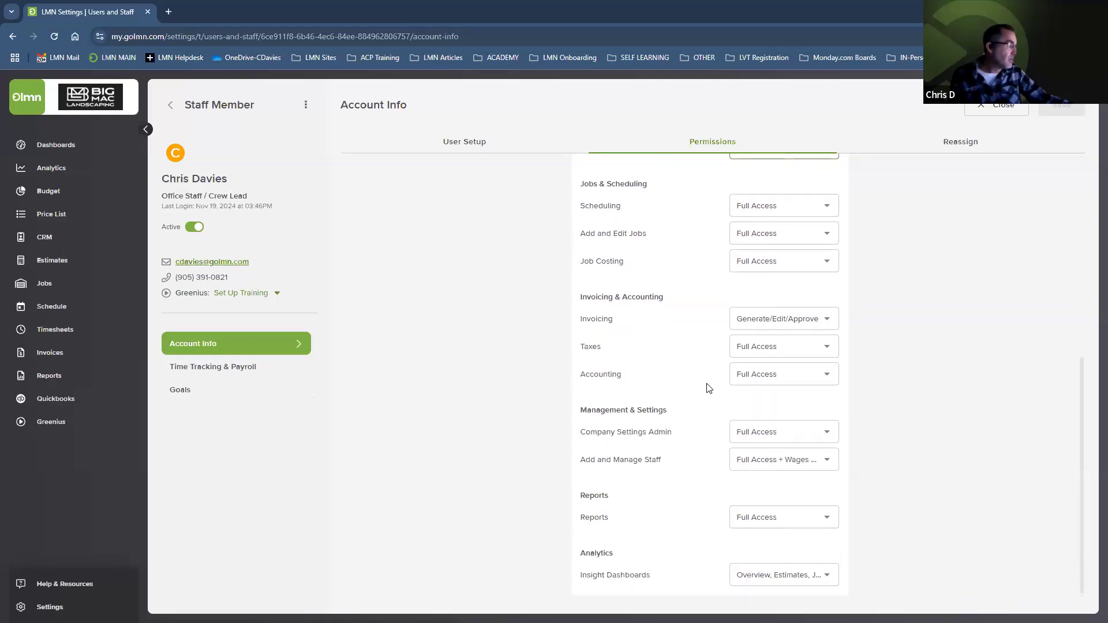
left_click(762, 461)
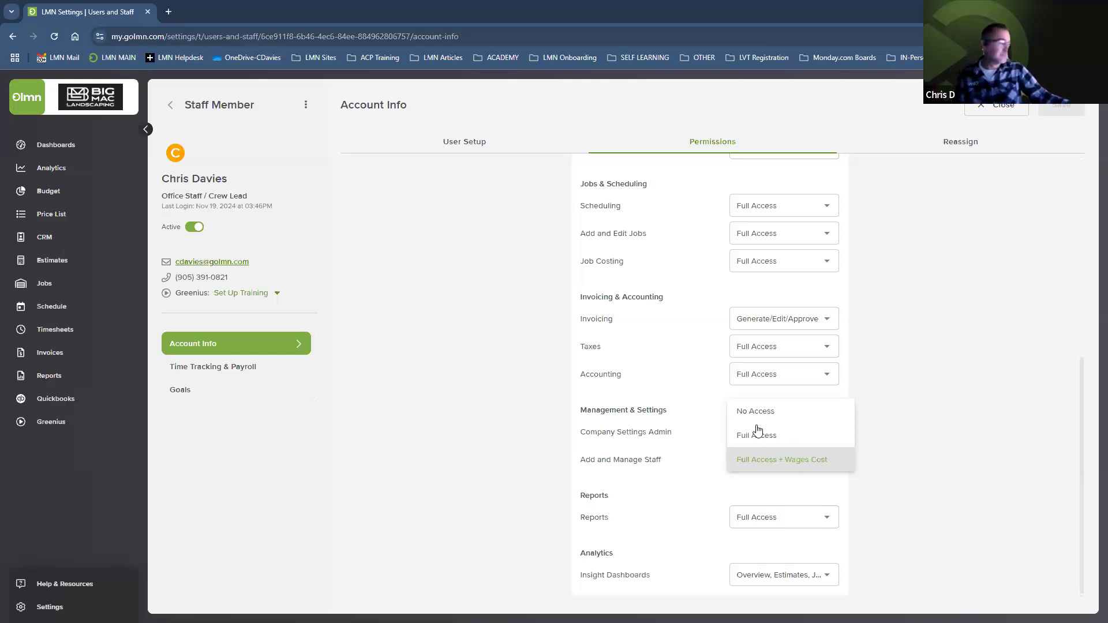
left_click(690, 426)
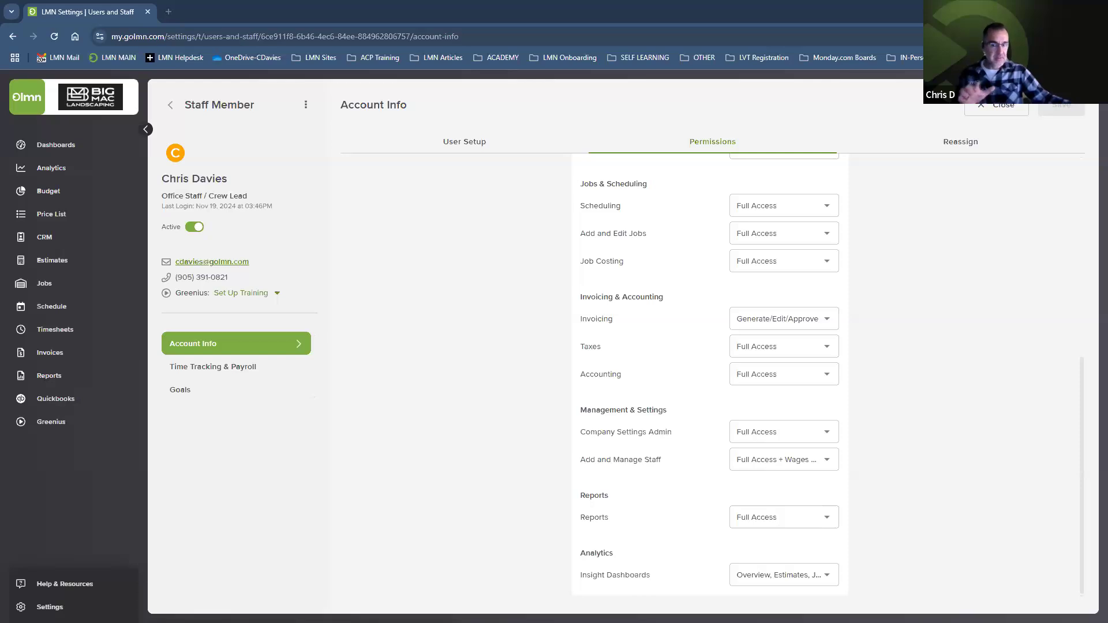
scroll(464, 337, "up", 1)
scroll(465, 337, "up", 6)
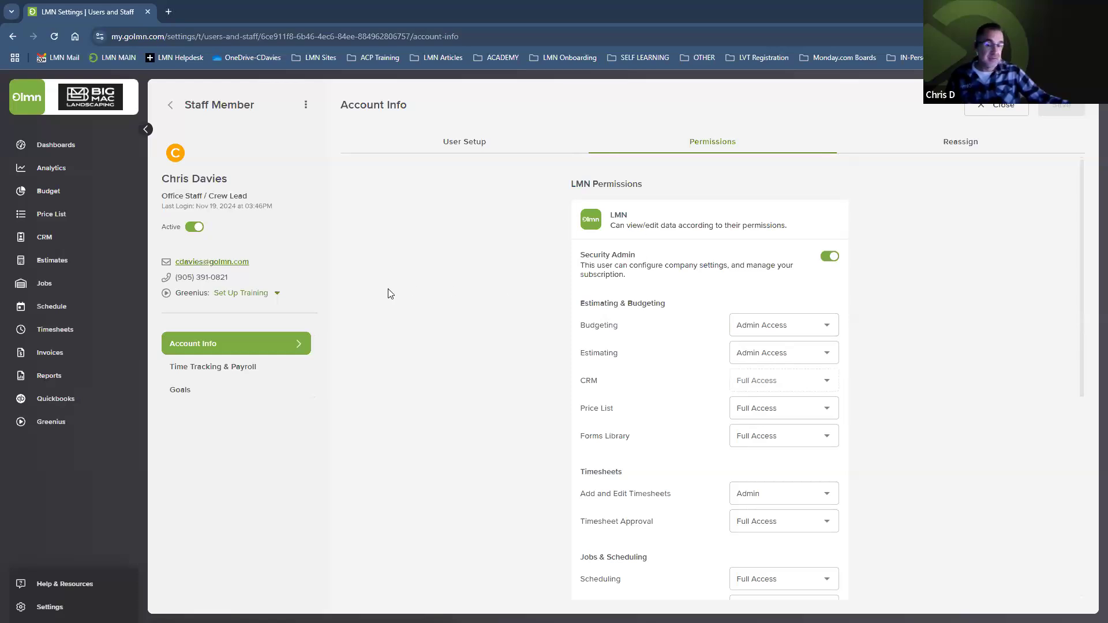
scroll(639, 329, "down", 4)
scroll(664, 392, "down", 3)
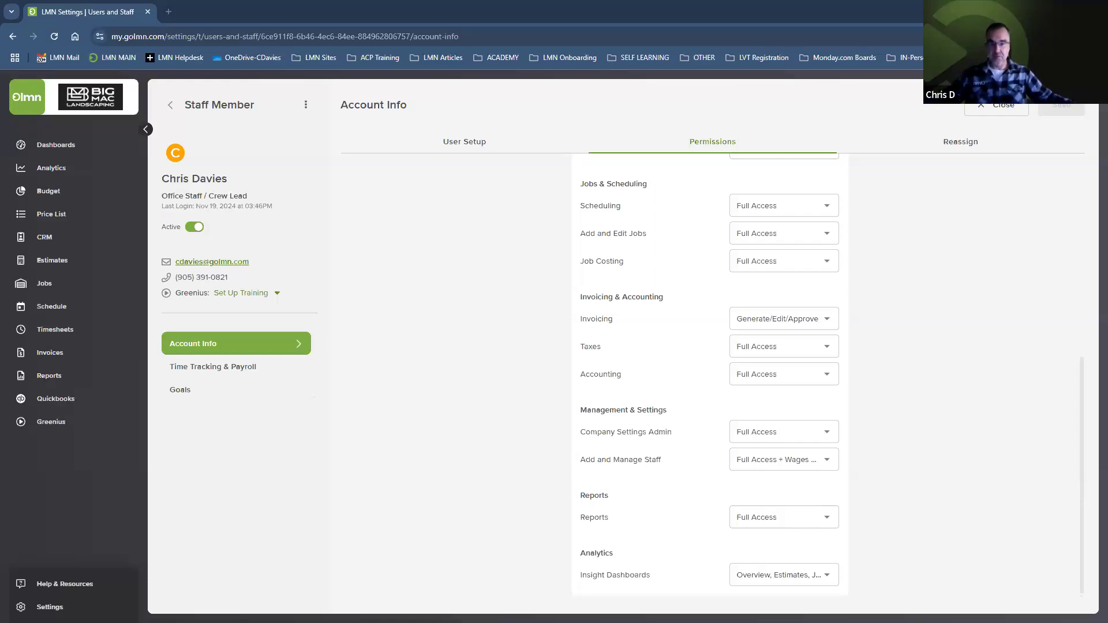
Switch to the LMN Crew phone app and sign in to Big Mac Landscaping 1 with the suggested phone number and texted verification code.
left_click_drag(0, 92, 550, 57)
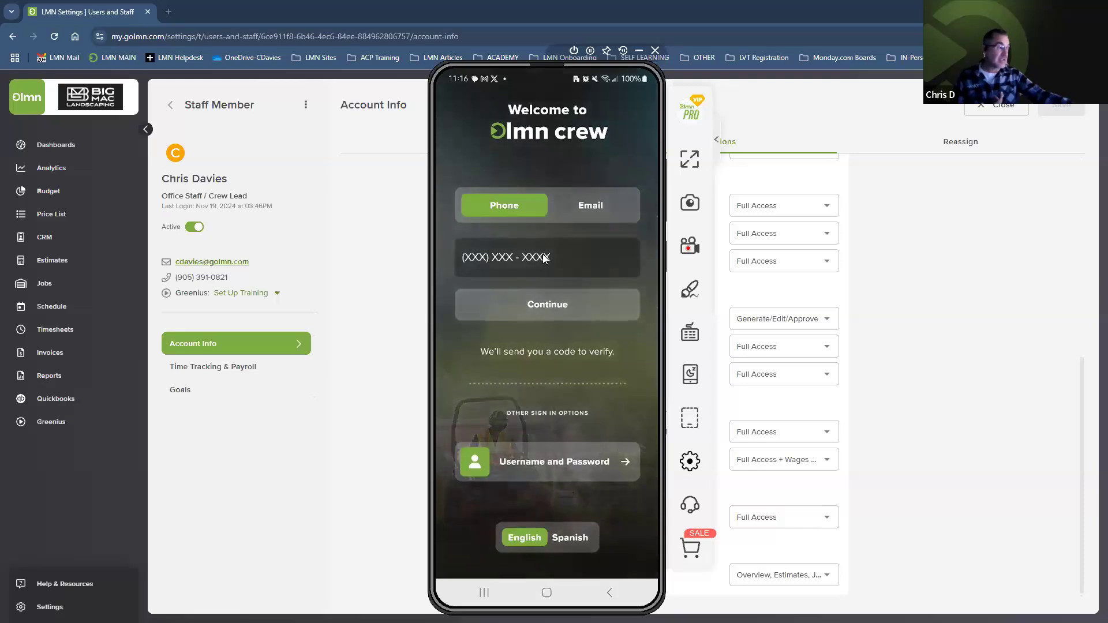
left_click(525, 257)
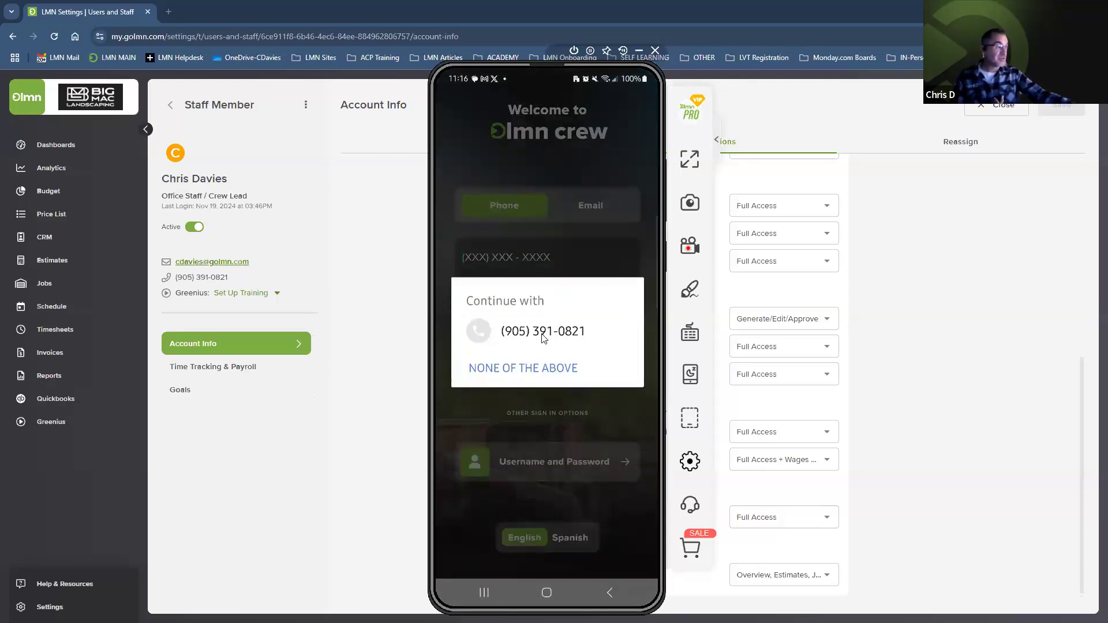
left_click(542, 330)
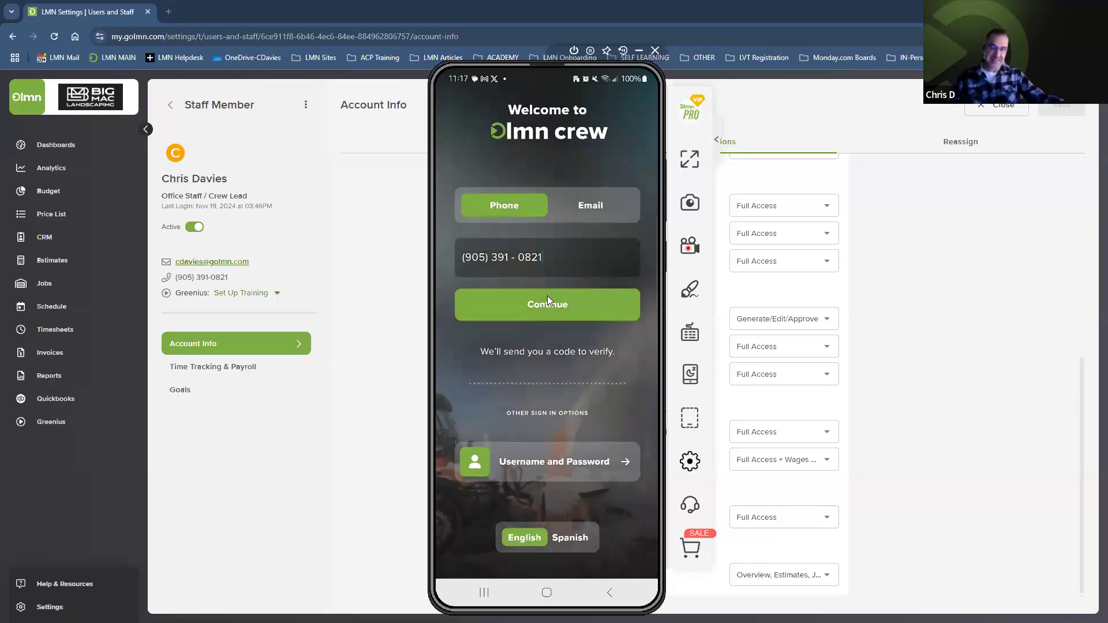
left_click(537, 303)
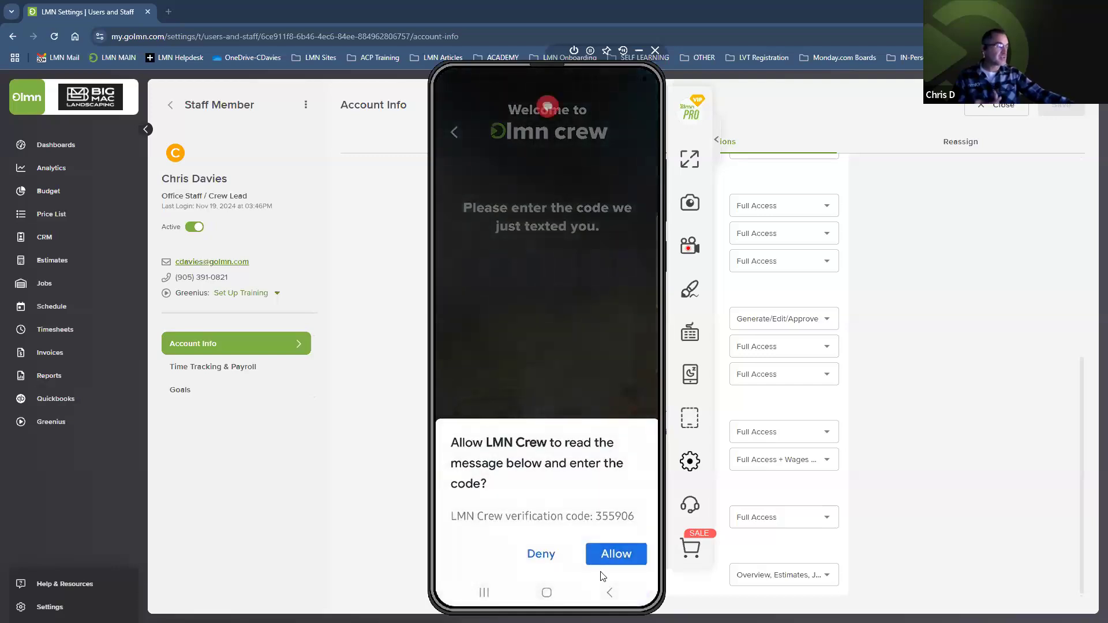
left_click(614, 554)
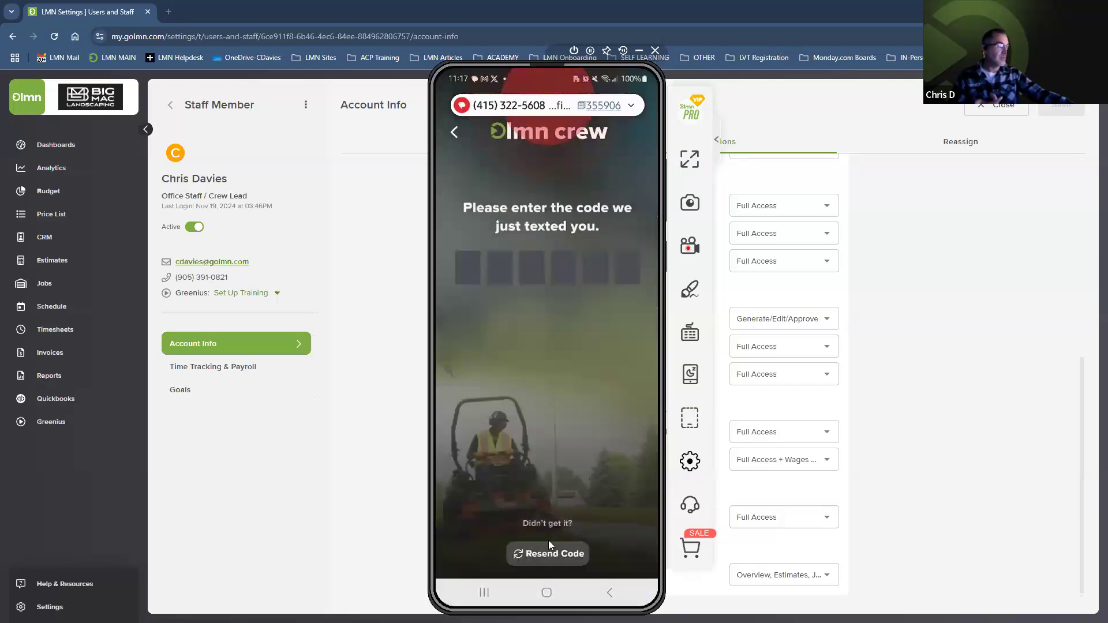
left_click(604, 107)
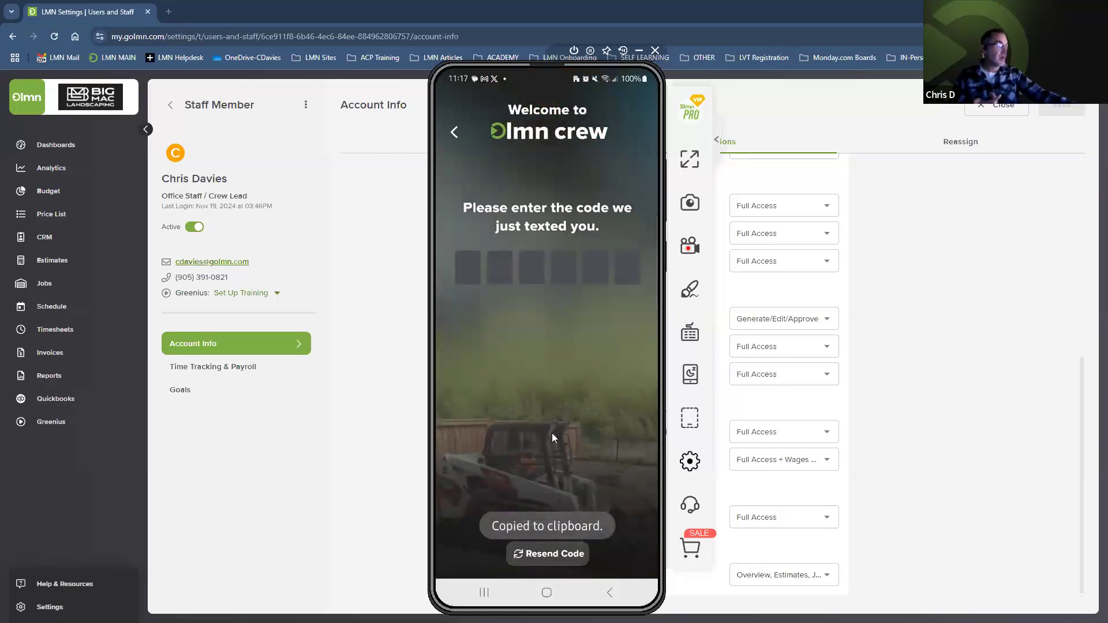
left_click(495, 295)
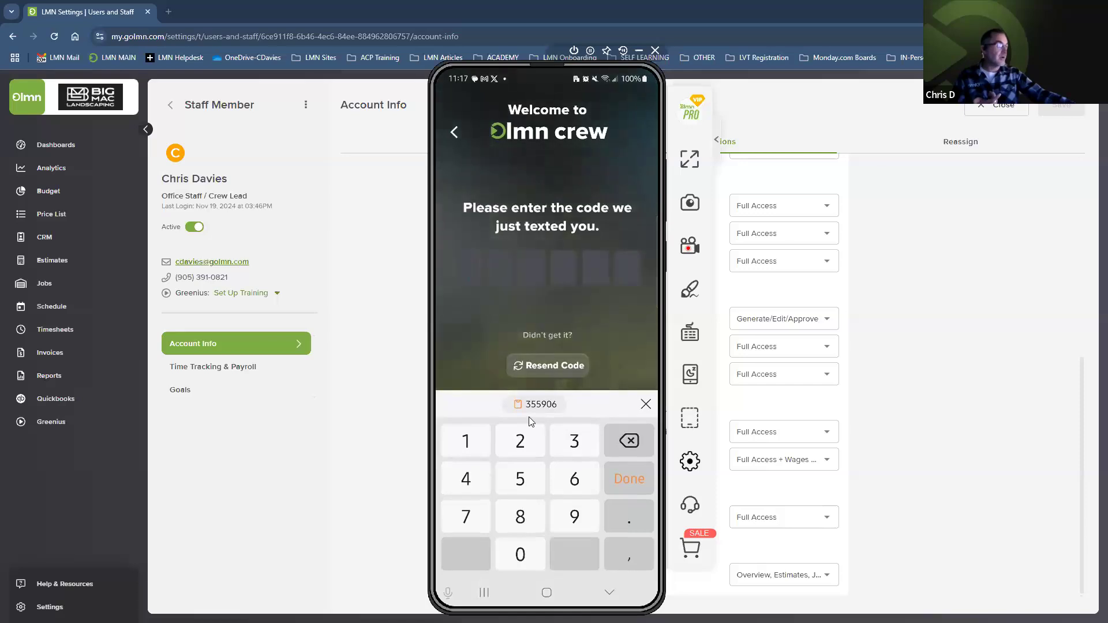
left_click(538, 404)
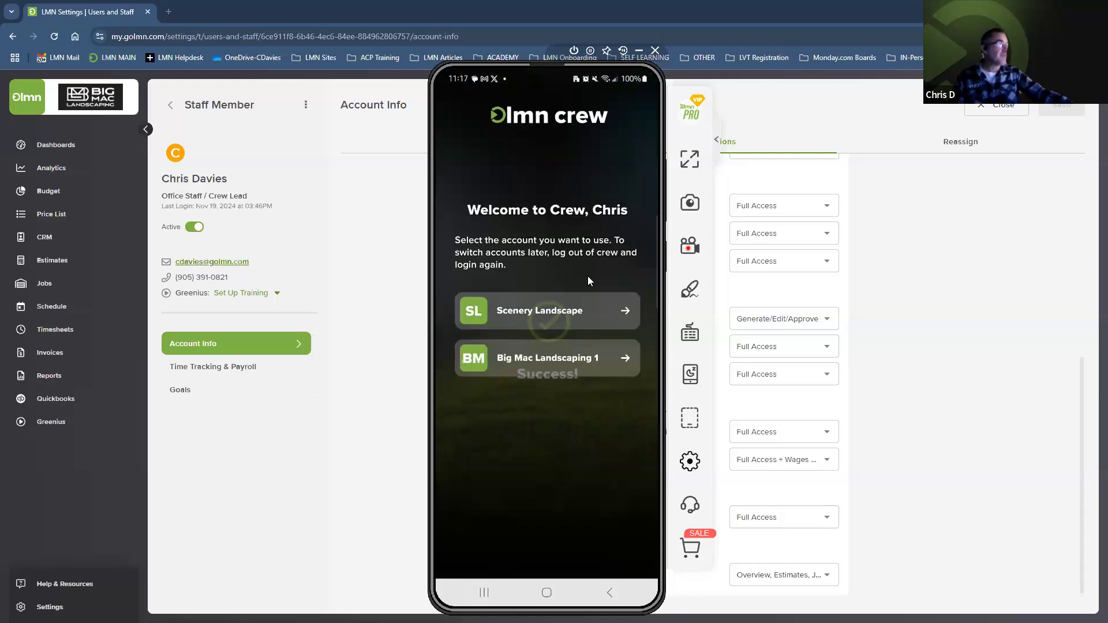
left_click(602, 356)
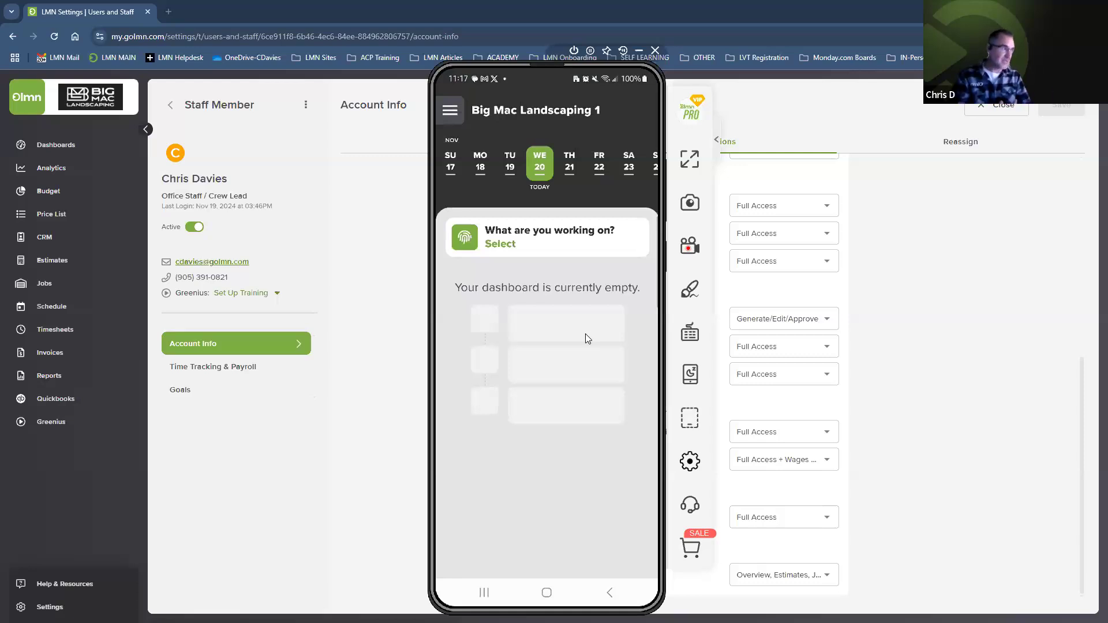
Log out of the Crew app, preview the sign-in screen in Spanish and return it to English.
left_click(446, 114)
left_click(601, 159)
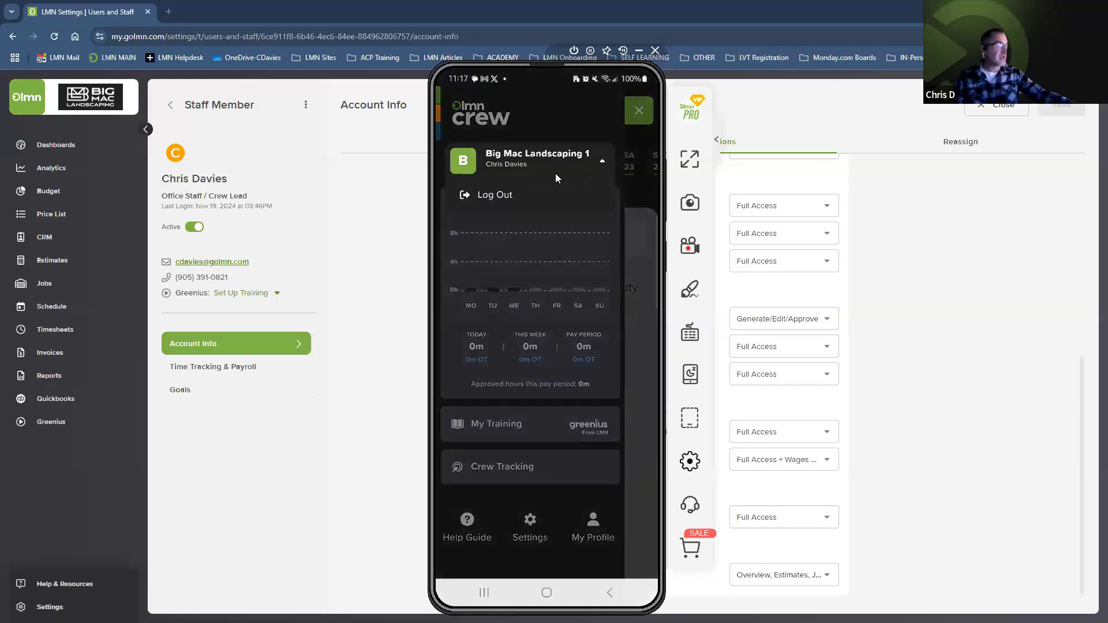
left_click(490, 195)
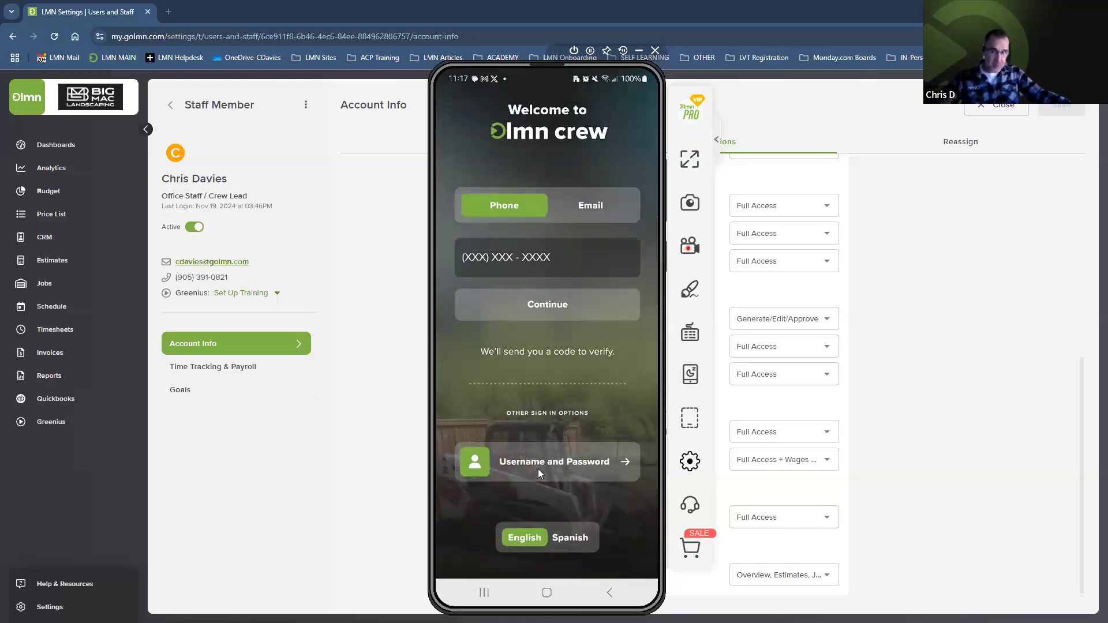
left_click(565, 538)
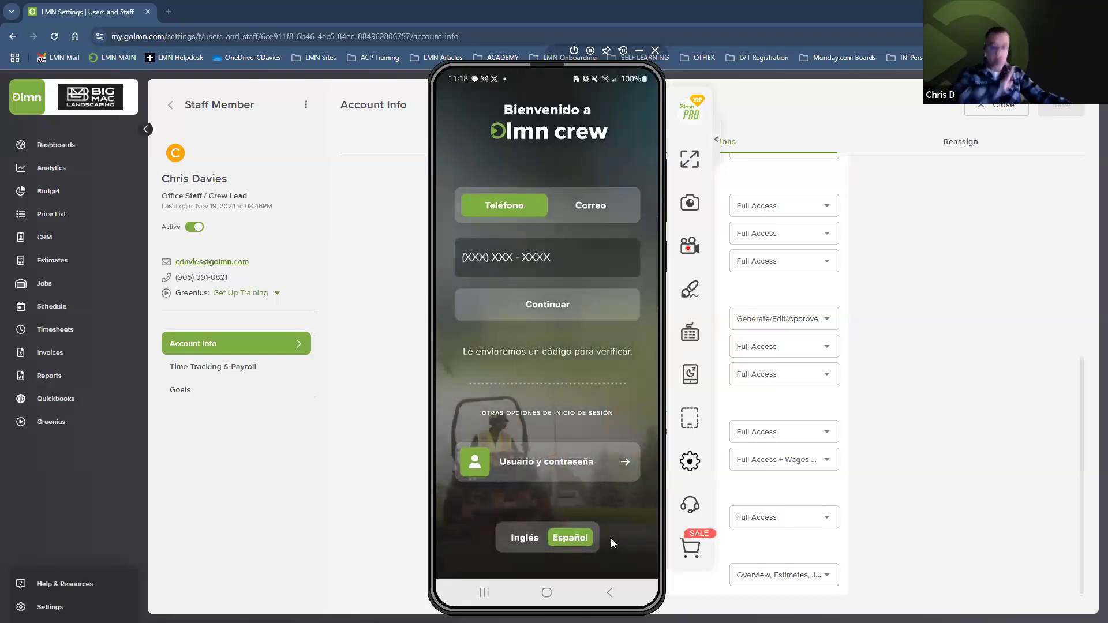
left_click(527, 538)
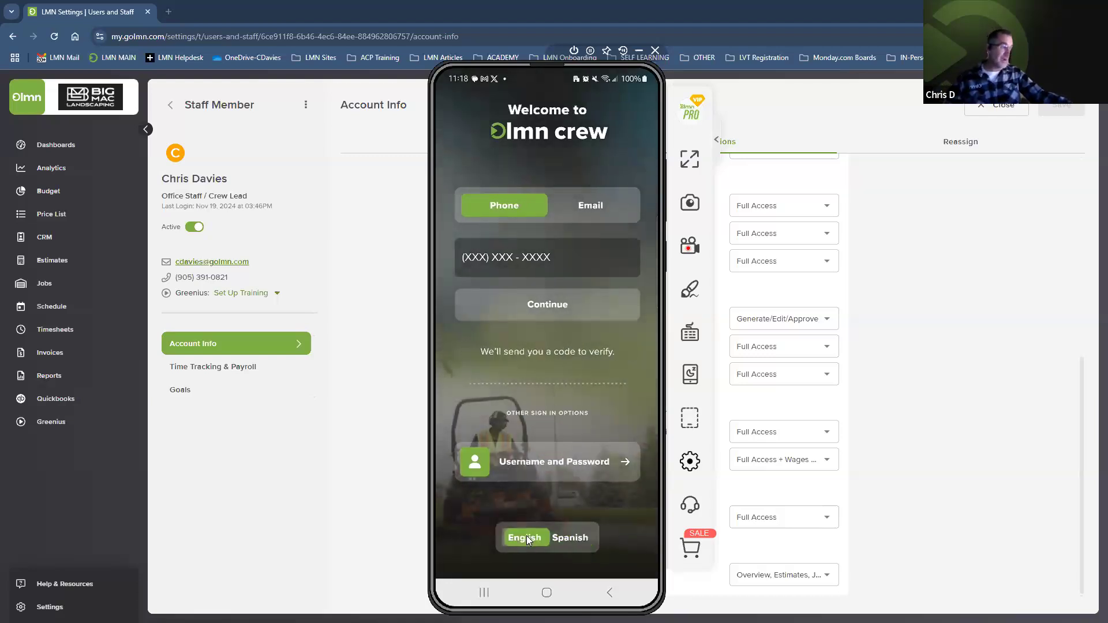
Sign in to the Crew app again with the suggested phone number and the newly texted verification code.
left_click(512, 255)
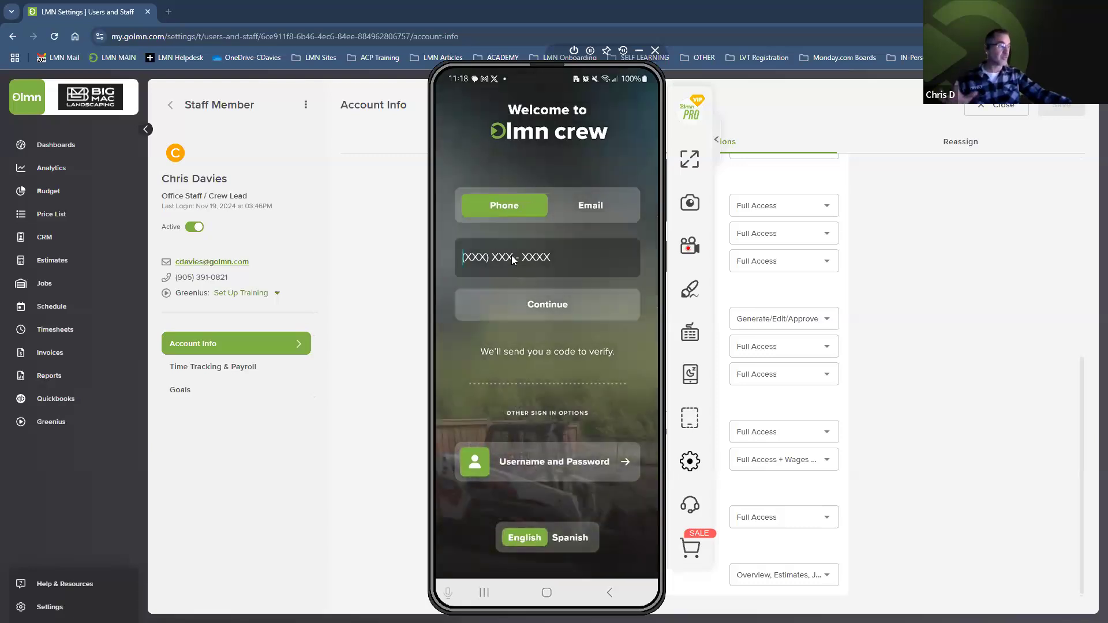
left_click(527, 330)
left_click(528, 300)
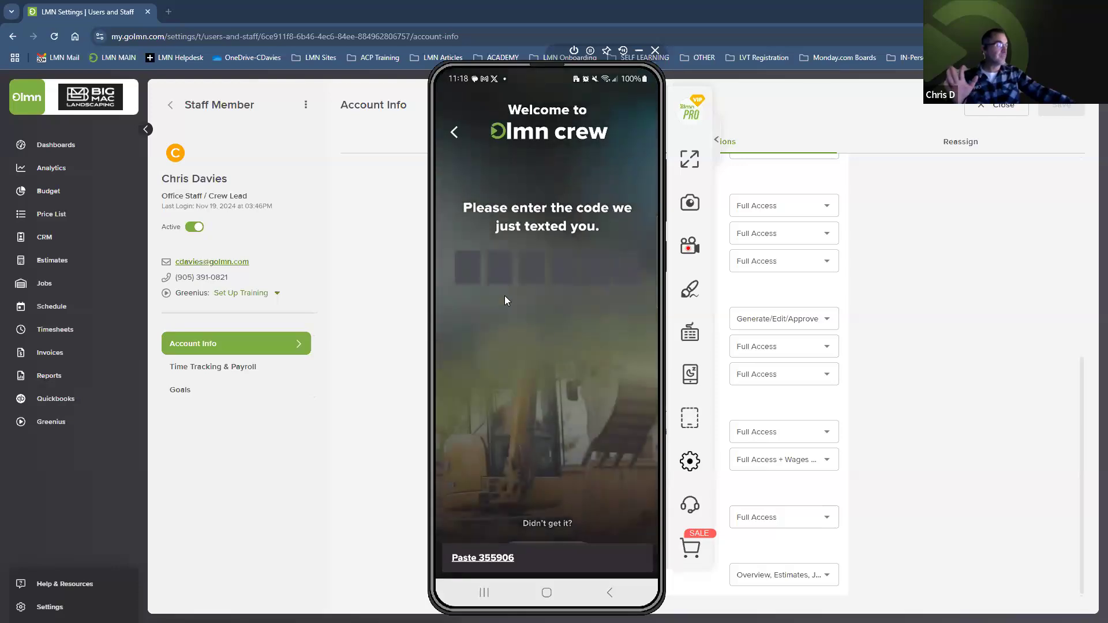
left_click(604, 554)
left_click(600, 105)
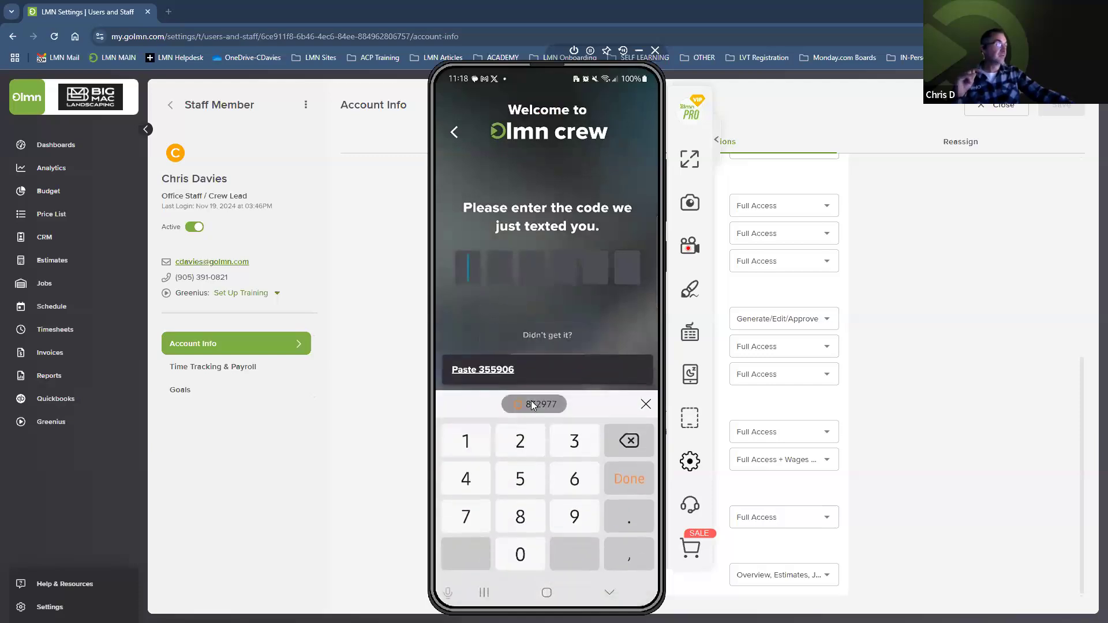
left_click(531, 401)
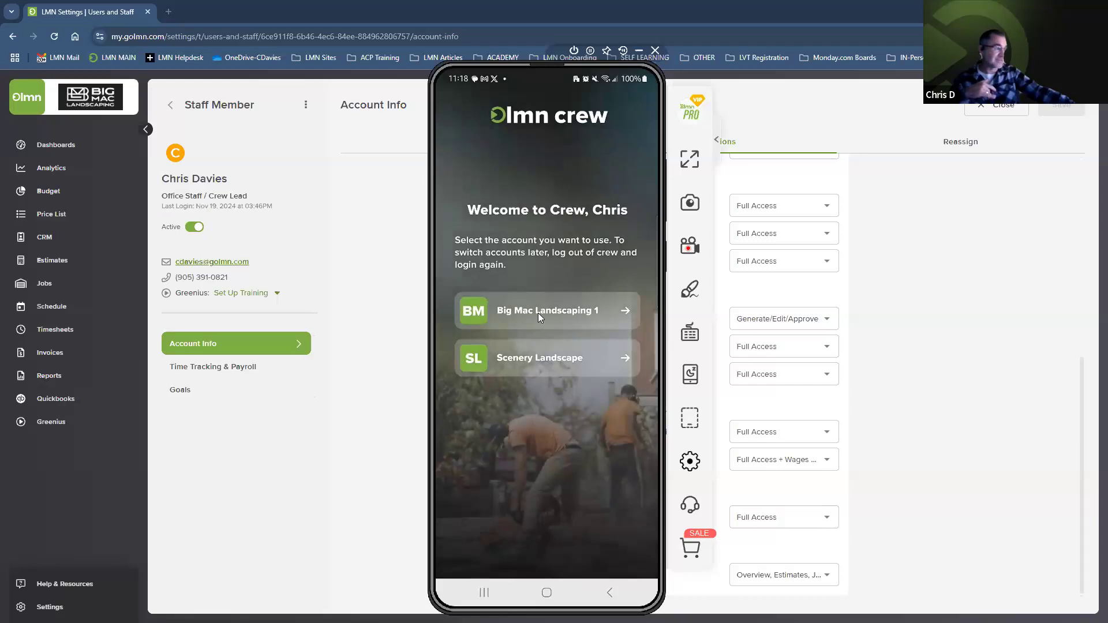
Open the Big Mac Landscaping 1 account and show its dashboard for Monday, November 18.
left_click(537, 312)
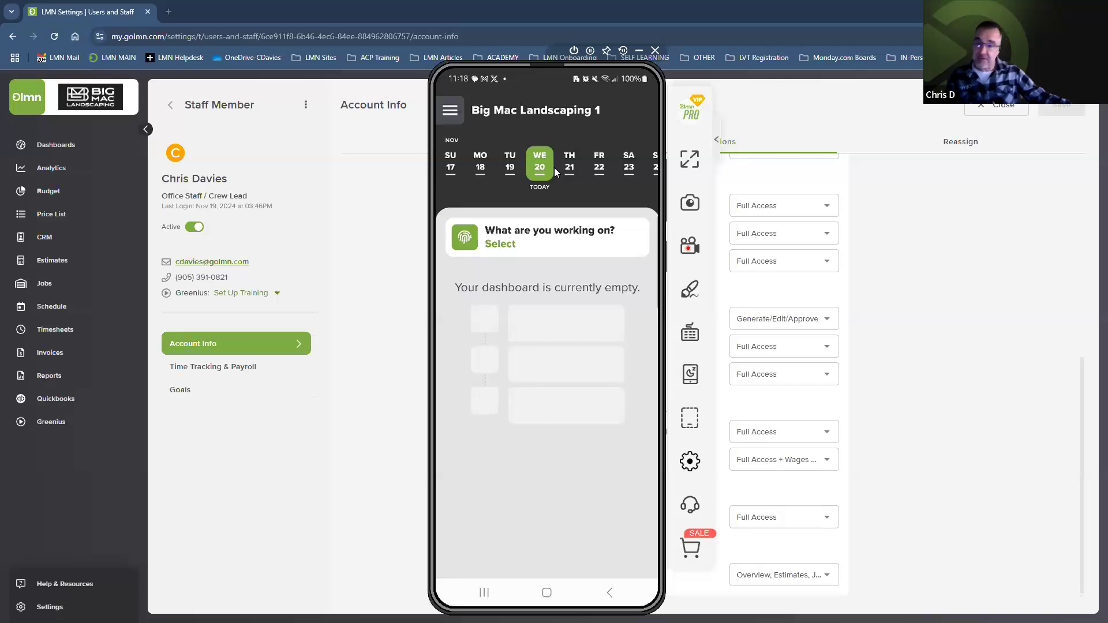
left_click(510, 166)
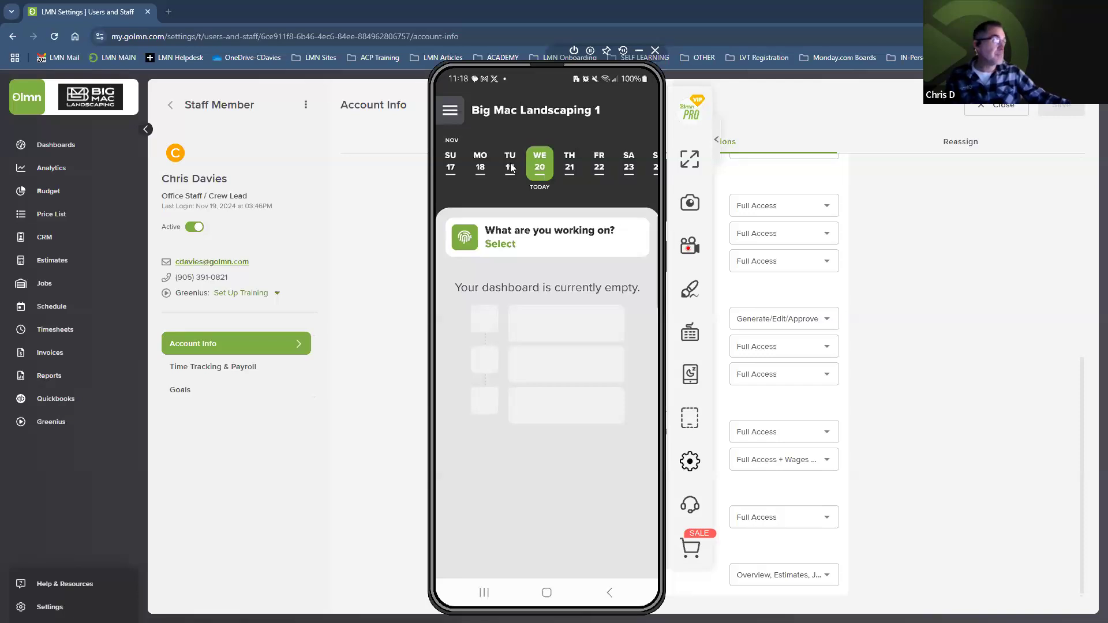
left_click(477, 162)
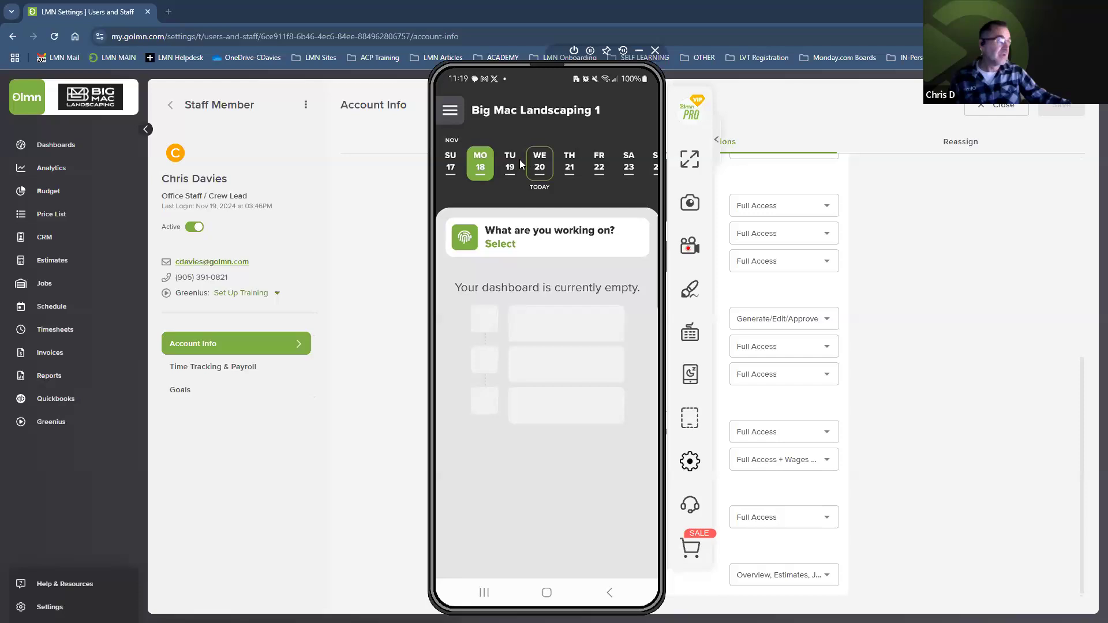
Browse the earlier November weeks in the dashboard calendar, then return to today, Wednesday, November 20.
left_click_drag(536, 163, 596, 167)
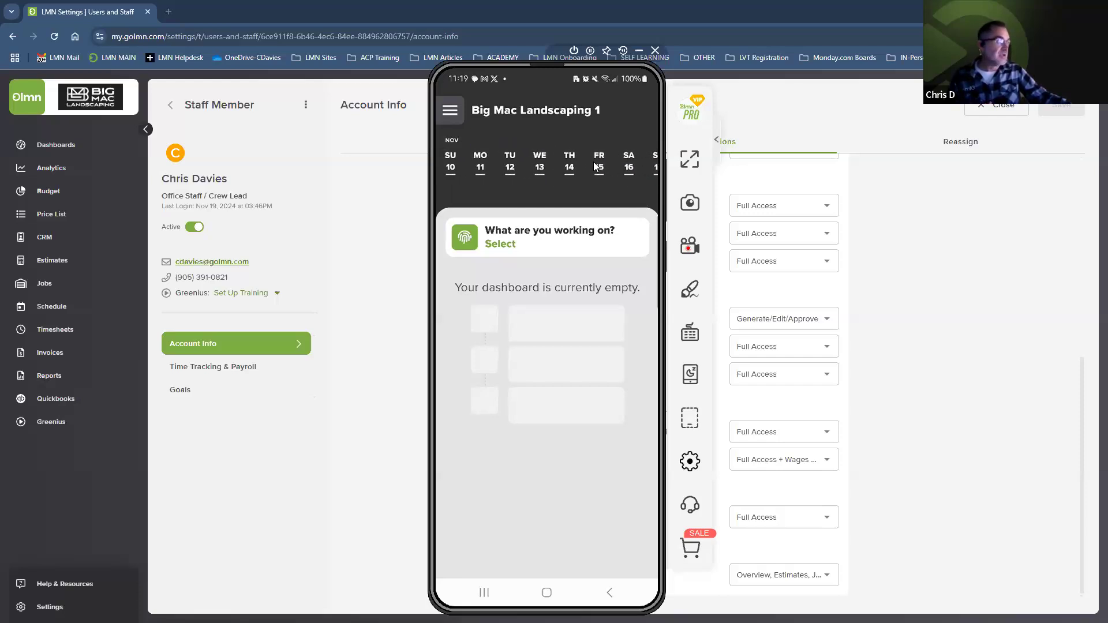
mouse_move(520, 167)
left_mouse_down()
mouse_move(591, 166)
mouse_move(497, 166)
left_mouse_up()
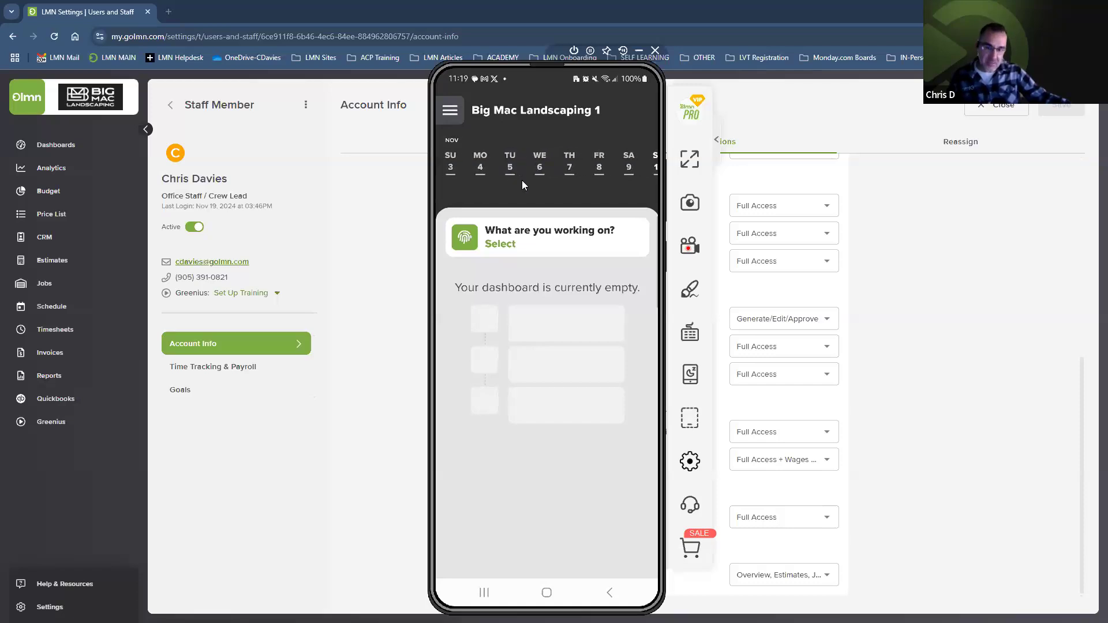
left_click_drag(594, 163, 486, 164)
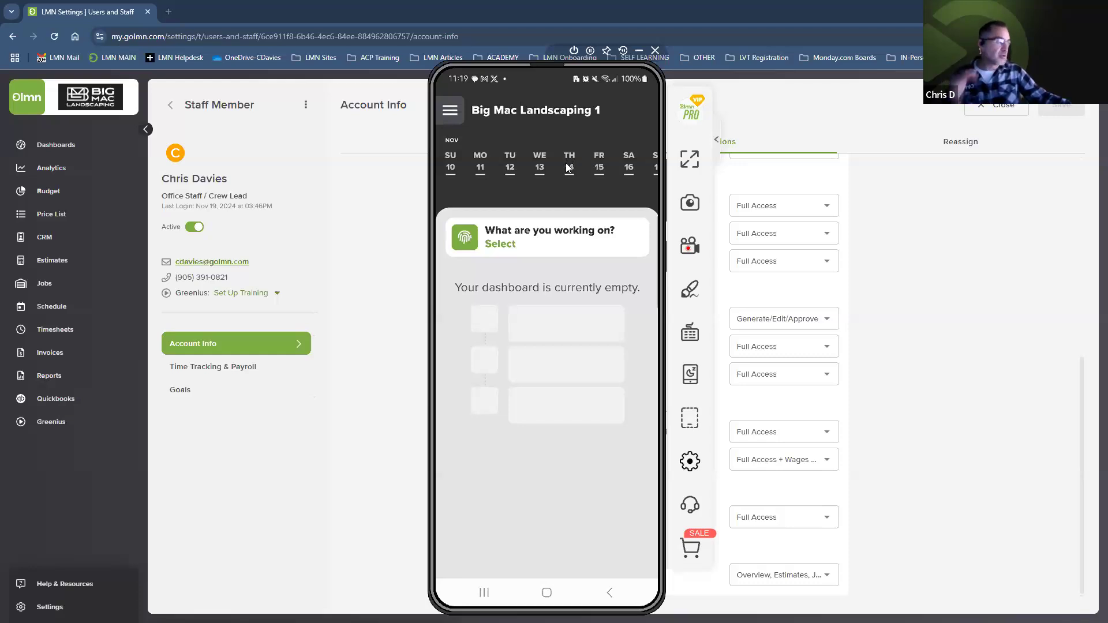
left_click_drag(559, 170, 492, 173)
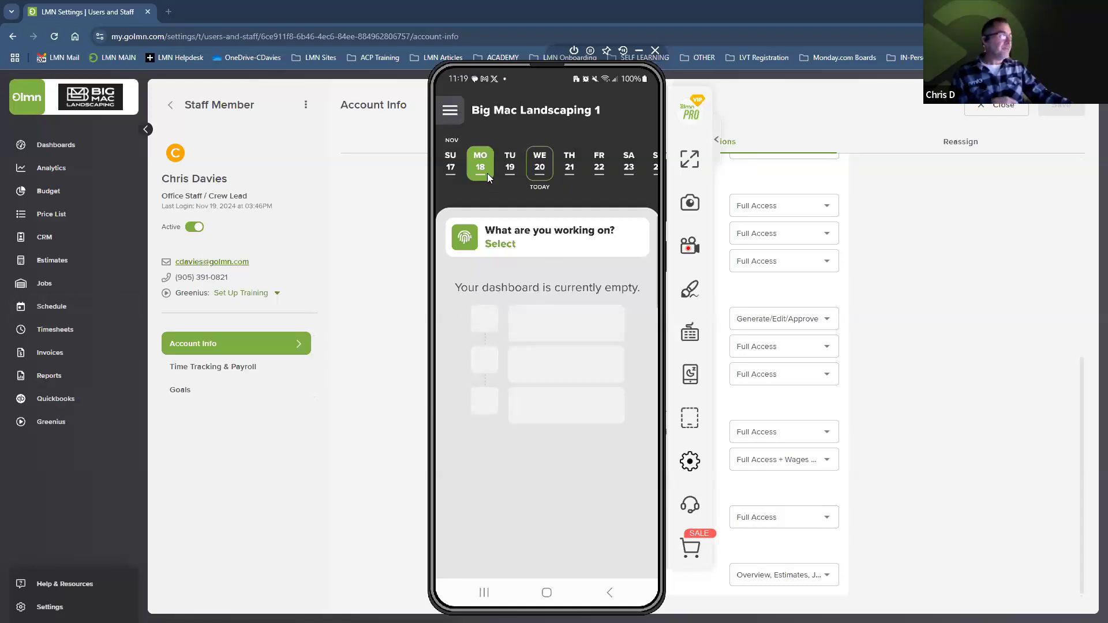
left_click(545, 161)
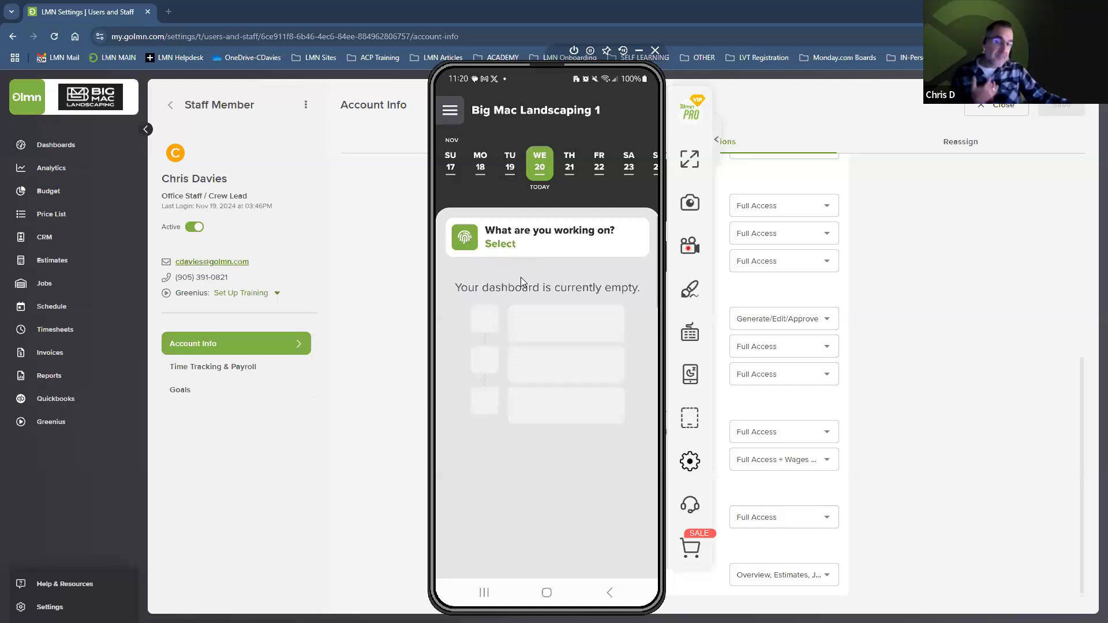
View My Hours by type for the Nov 11 - Nov 17 pay period, then close it.
left_click(451, 113)
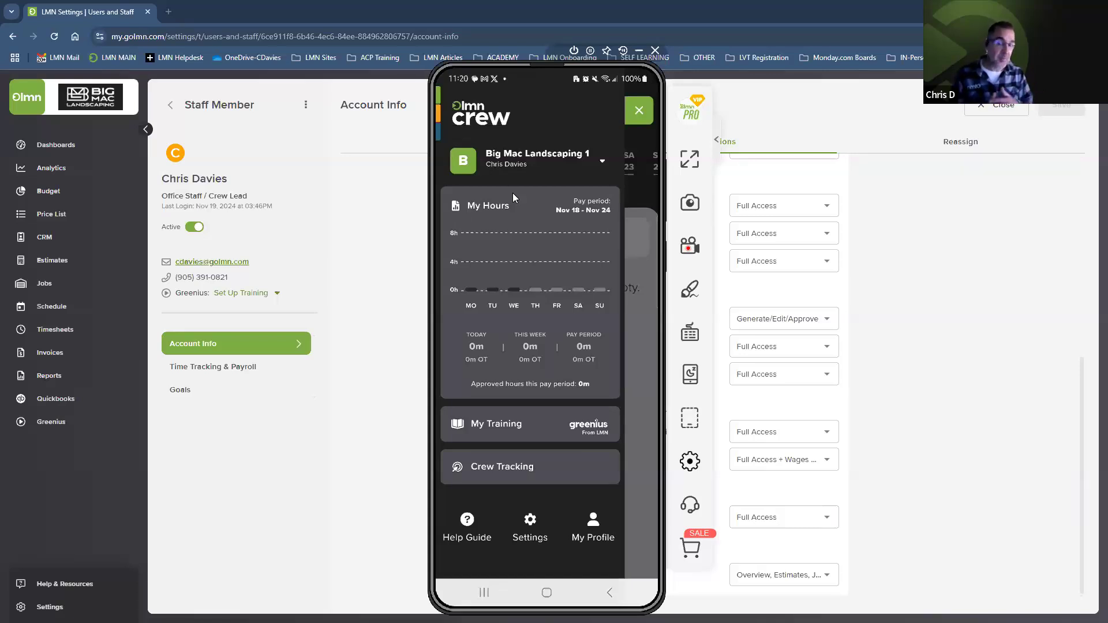
left_click(584, 224)
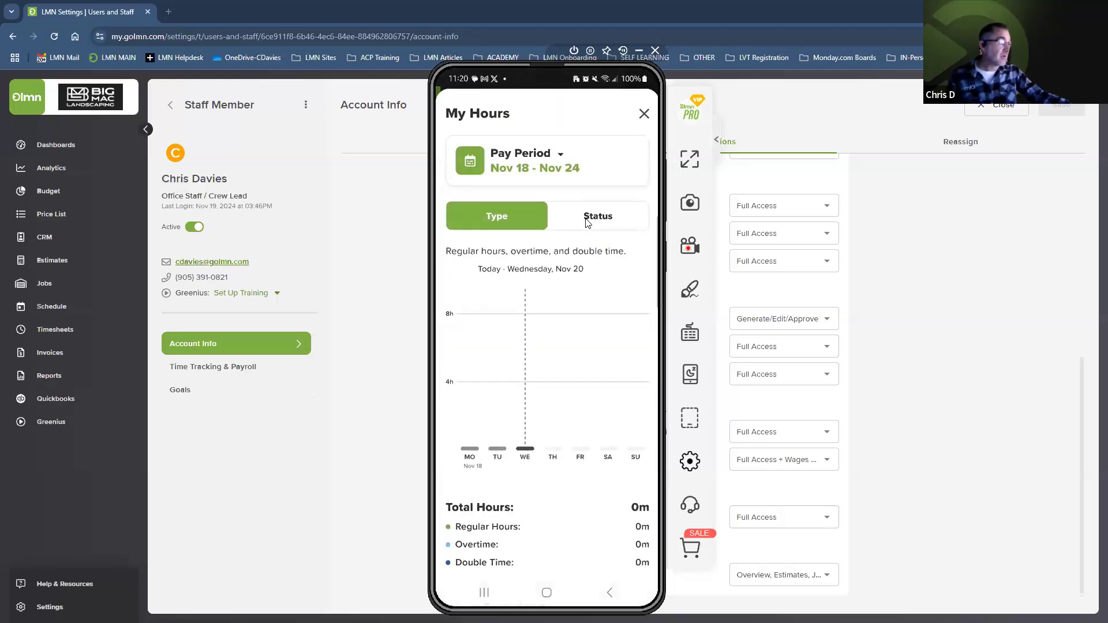
left_click(525, 179)
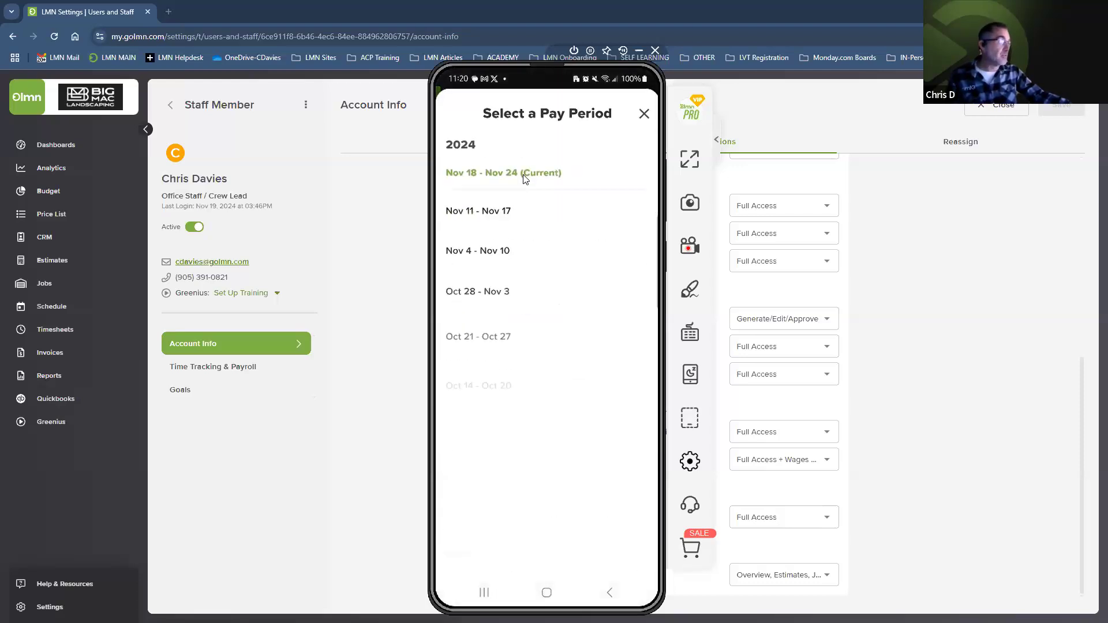
left_click(502, 209)
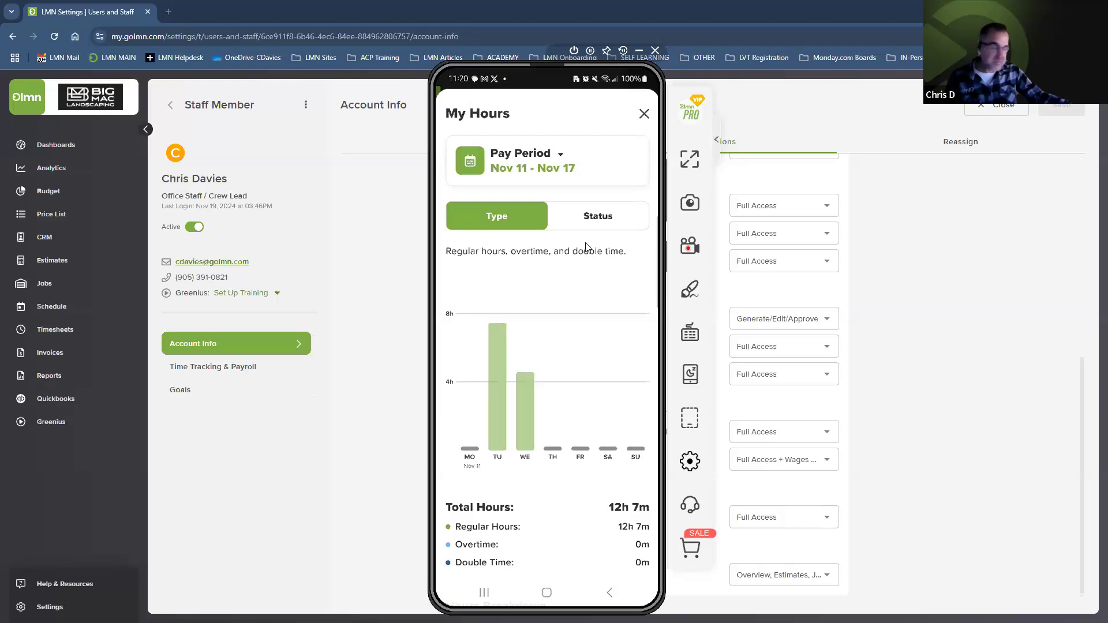
left_click(644, 114)
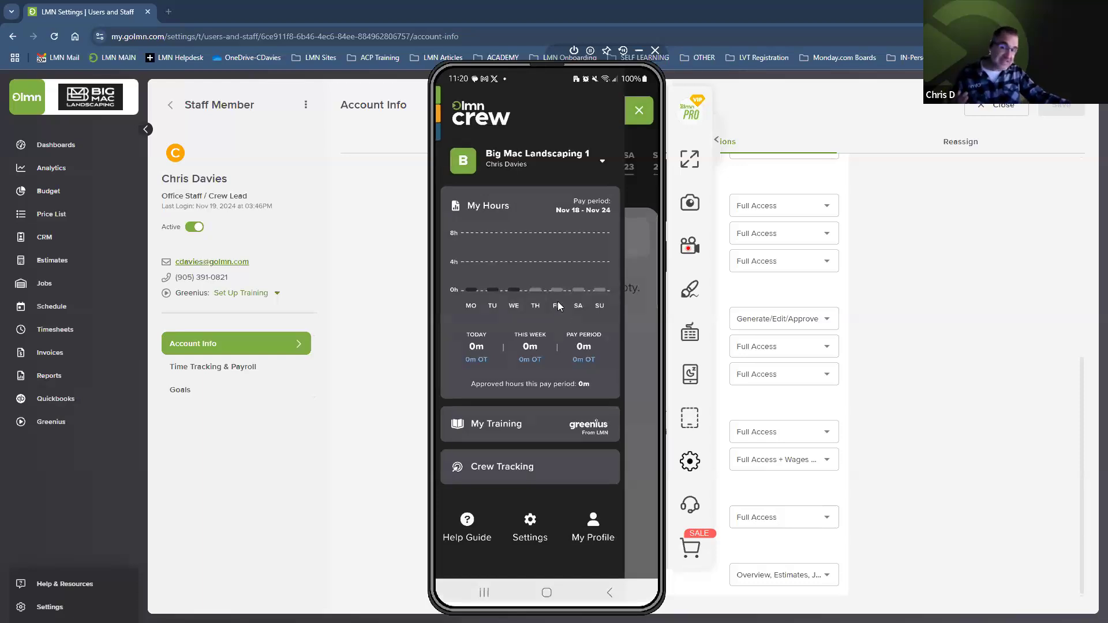
Reopen My Hours for Nov 11 - Nov 17, compare the hours by type and by status, and close it.
left_click(568, 209)
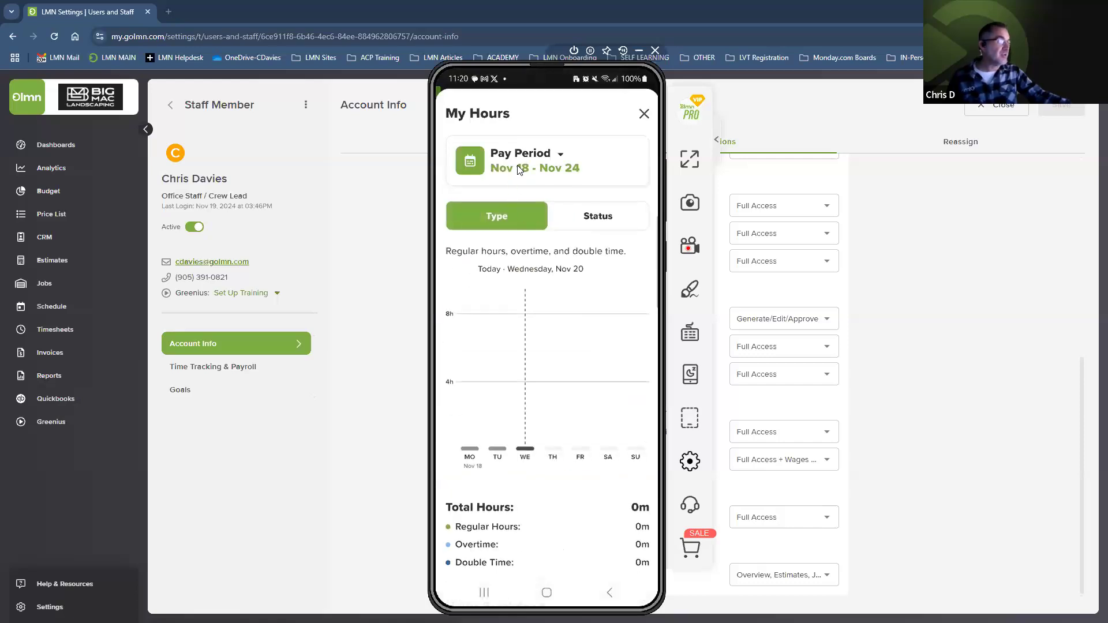
left_click(519, 169)
left_click(506, 212)
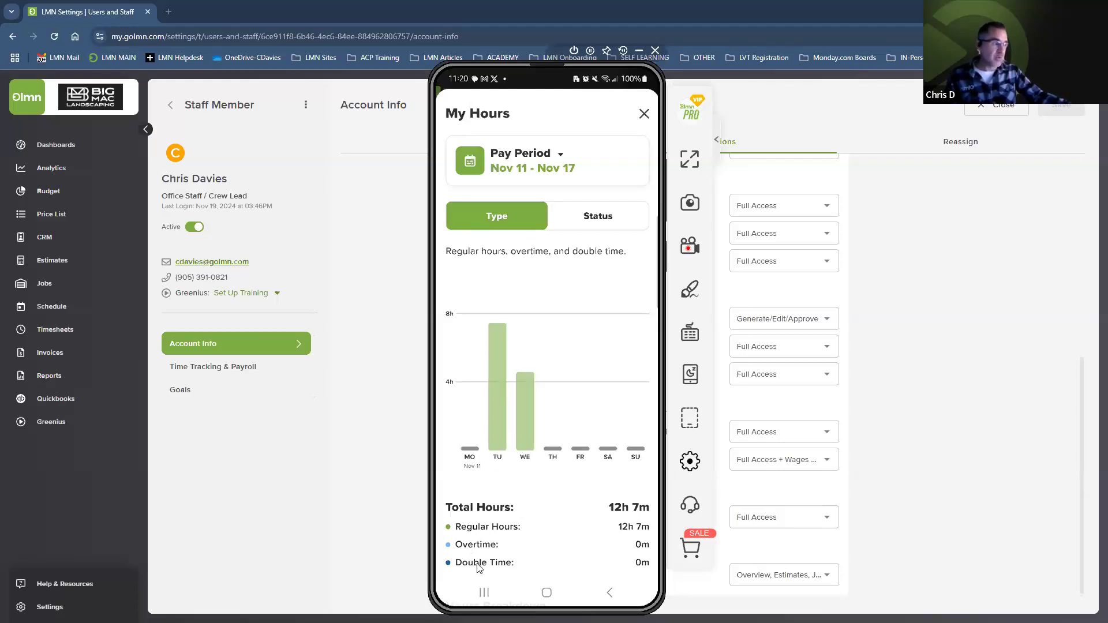
left_click(580, 217)
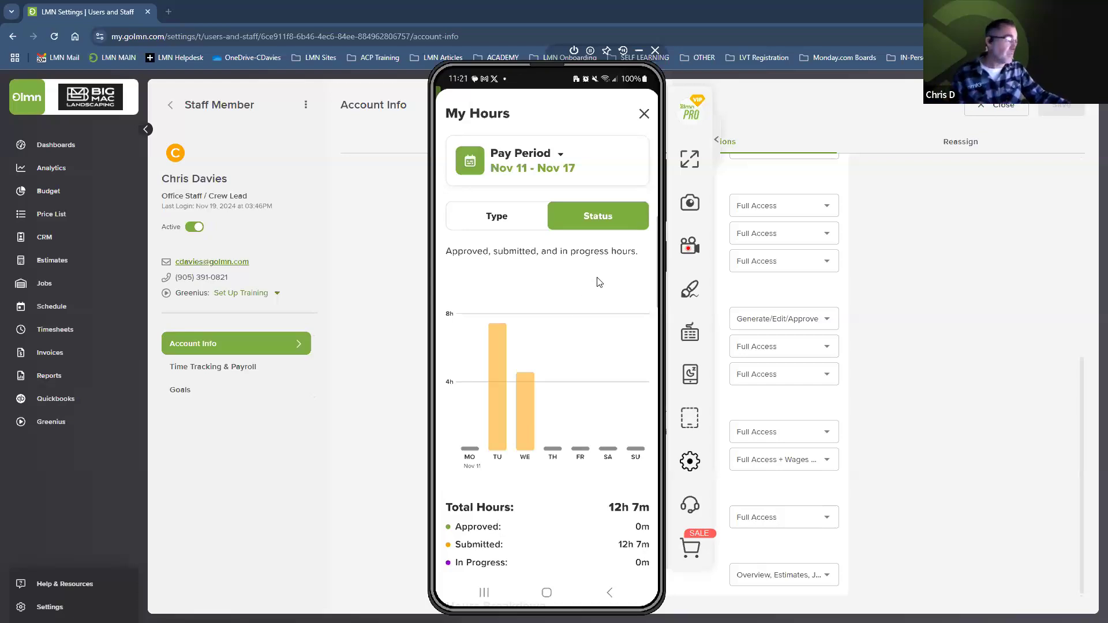
left_click(642, 115)
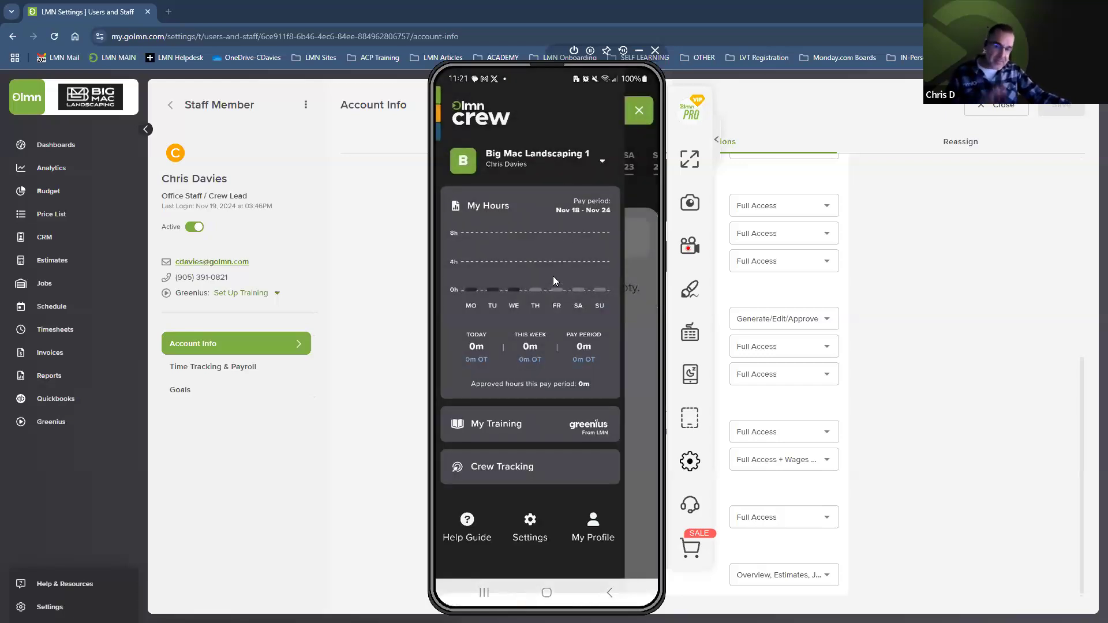
Open My Training to view the Greenius Training ID prompt and cancel it without entering an ID.
left_click(534, 422)
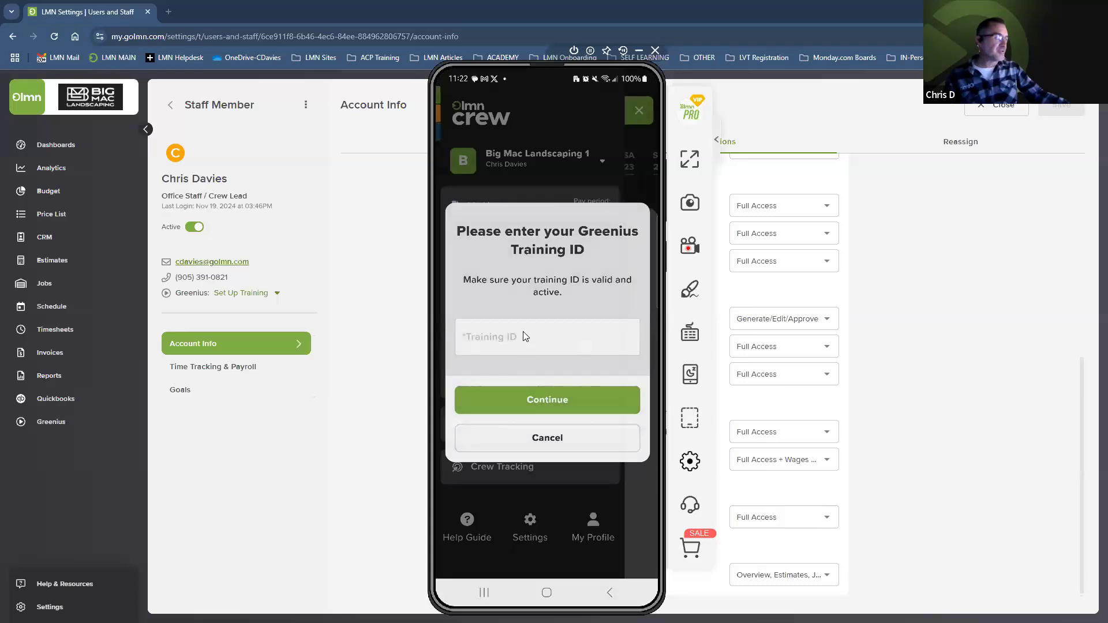
left_click(525, 335)
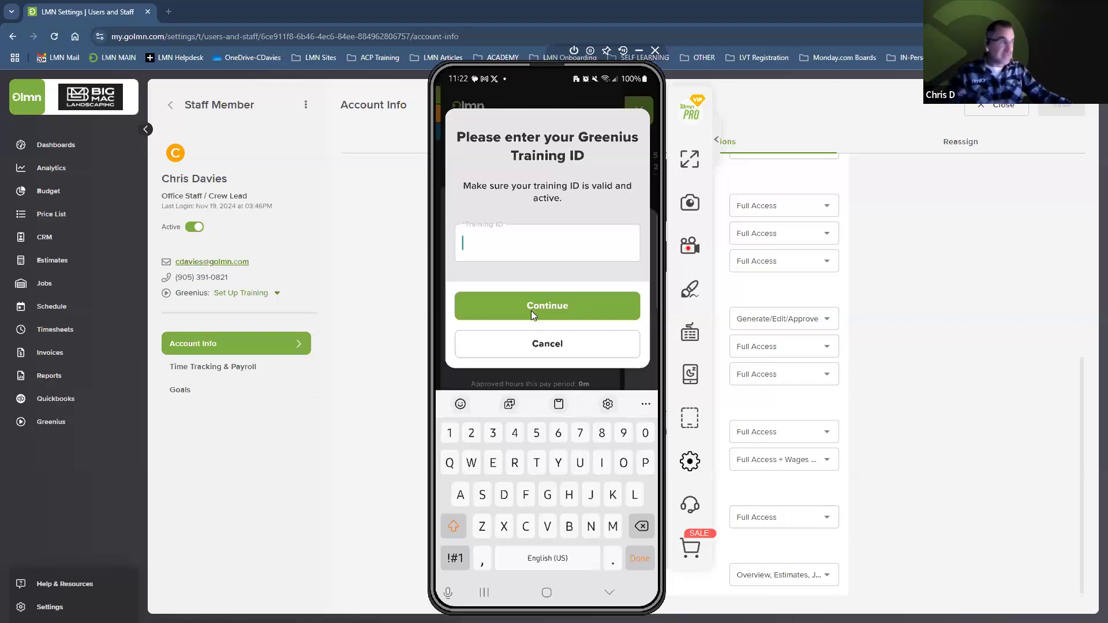
left_click(532, 340)
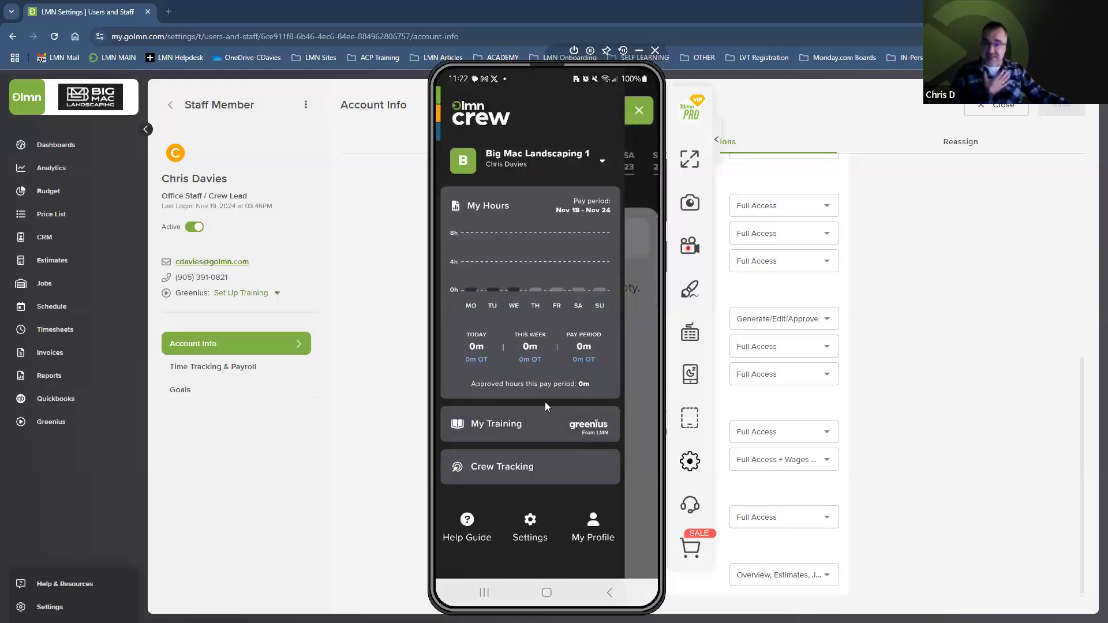
Review today's recorded time in Crew Tracking with all crew members expanded, then close it.
left_click(503, 467)
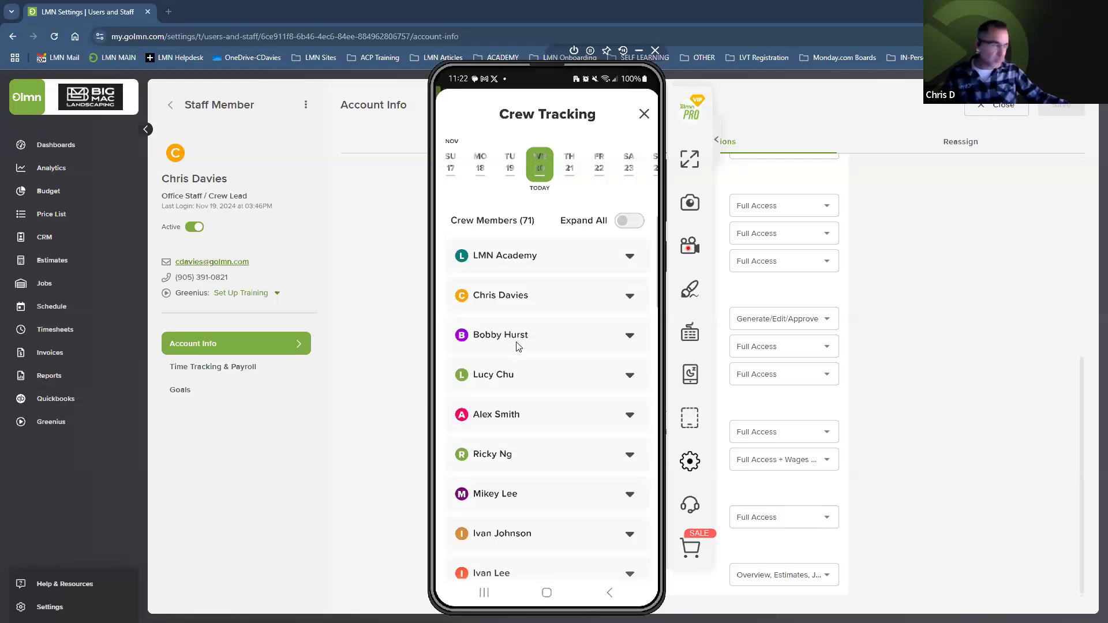
left_click(513, 261)
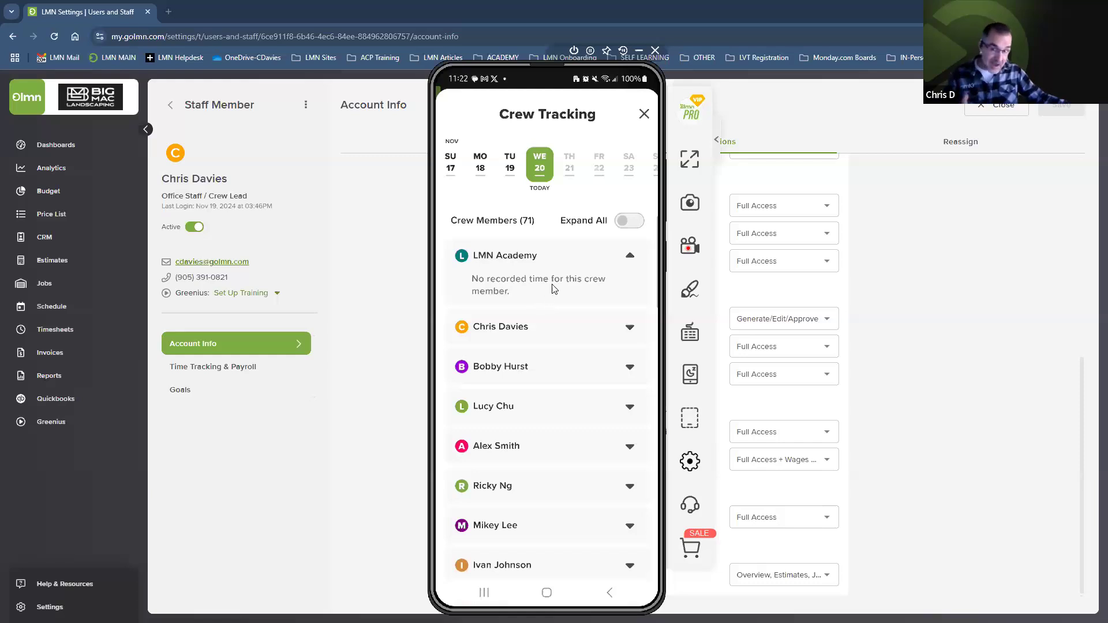
left_click(625, 220)
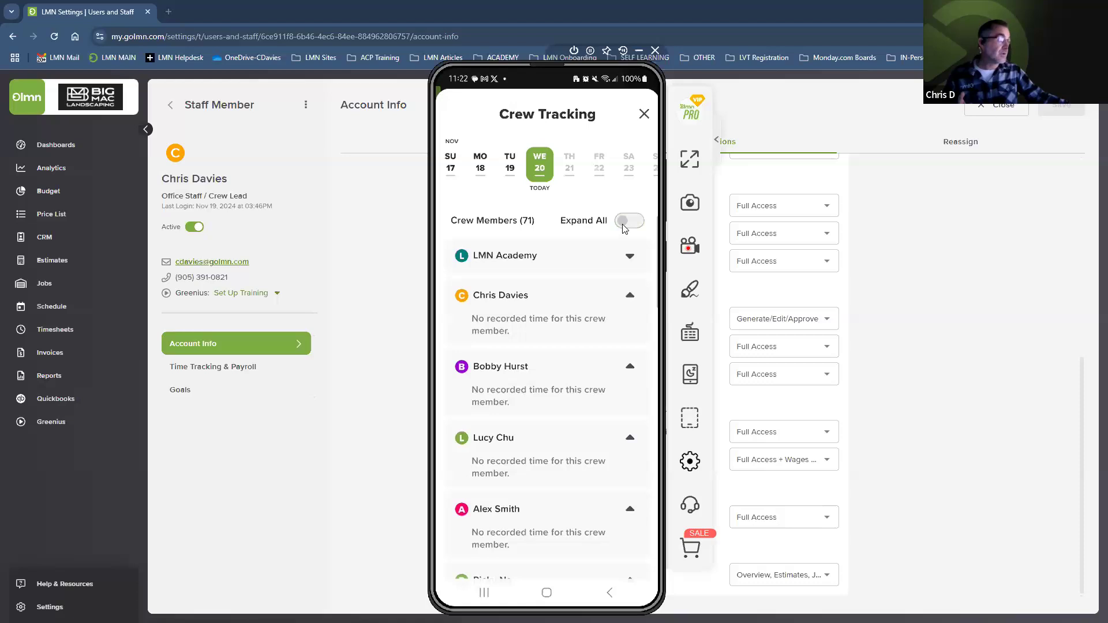
left_click(522, 259)
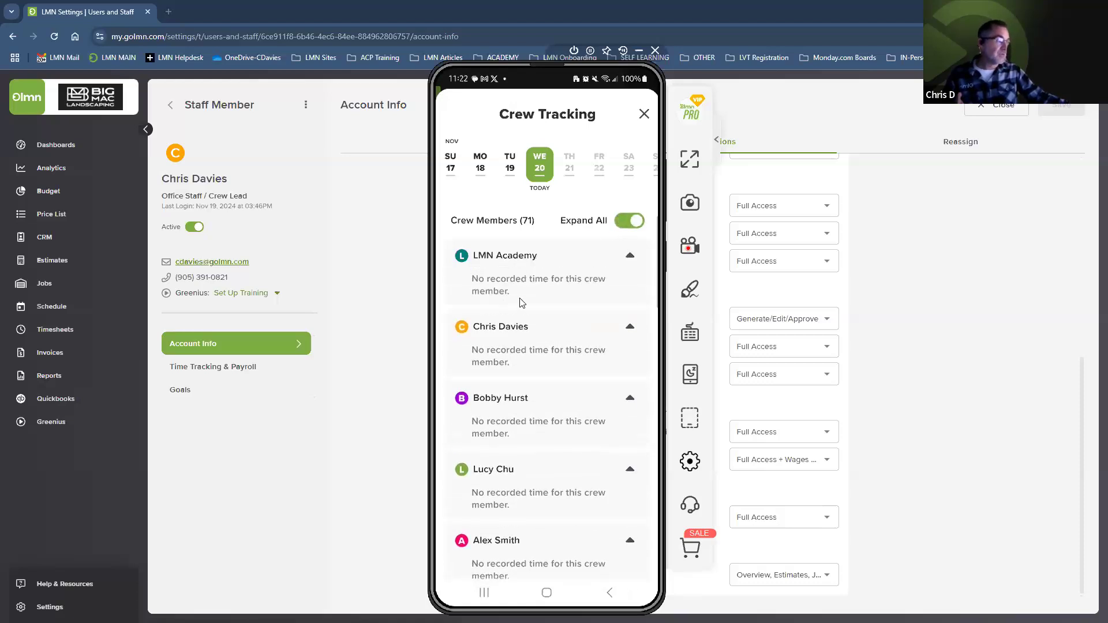
scroll(506, 367, "down", 10)
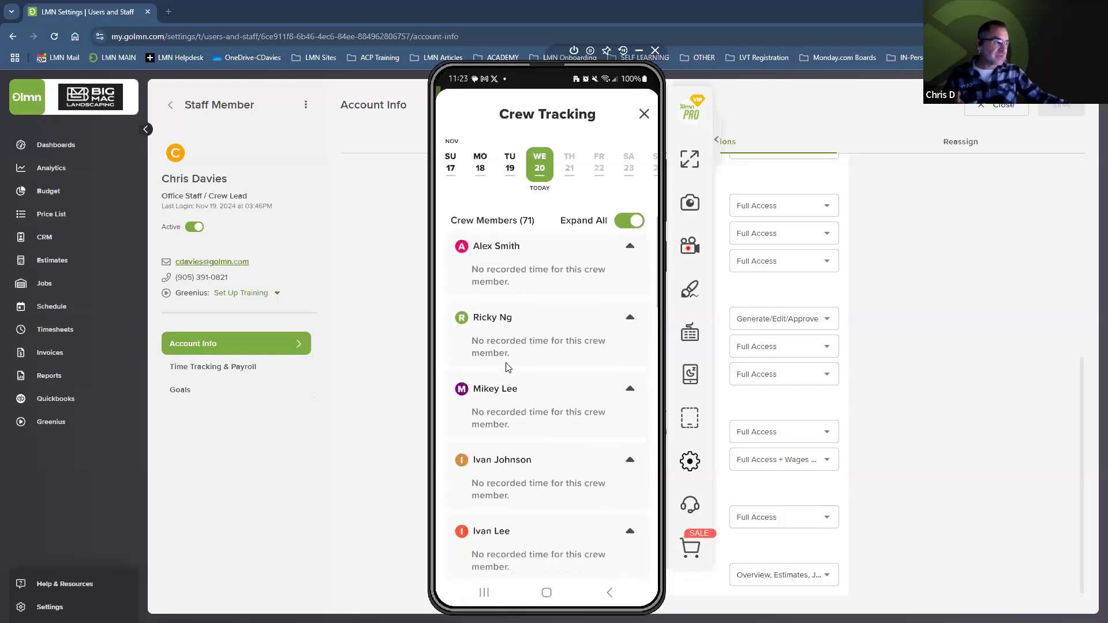
scroll(507, 368, "down", 4)
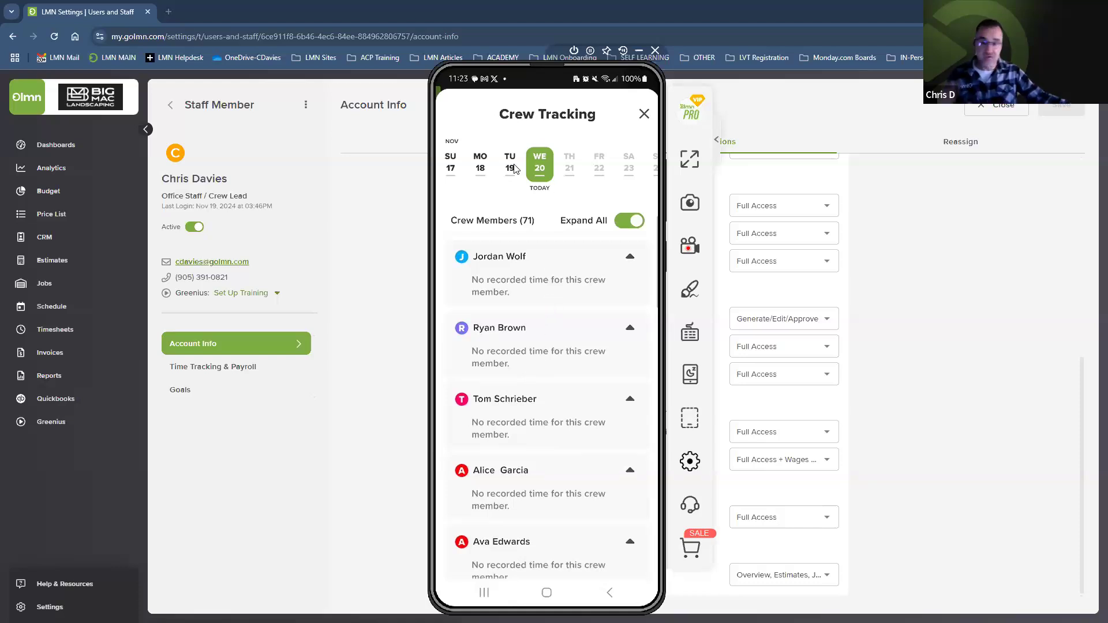
left_click(644, 114)
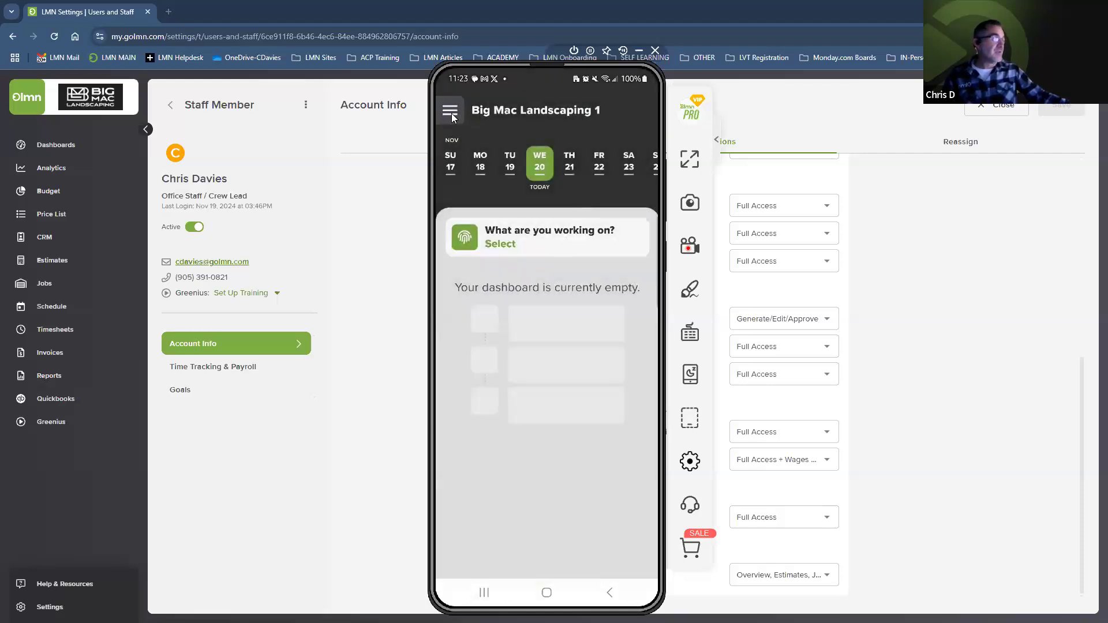
In the Crew app settings, preview the Spanish language and the map service choices, keeping English and the current map service.
left_click(450, 112)
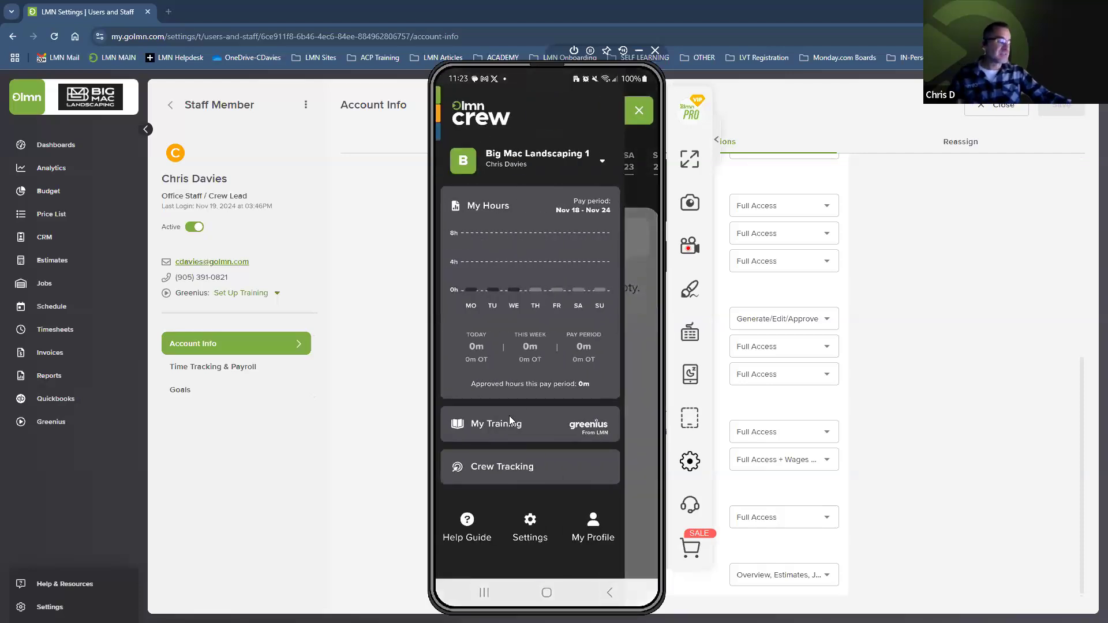
left_click(529, 520)
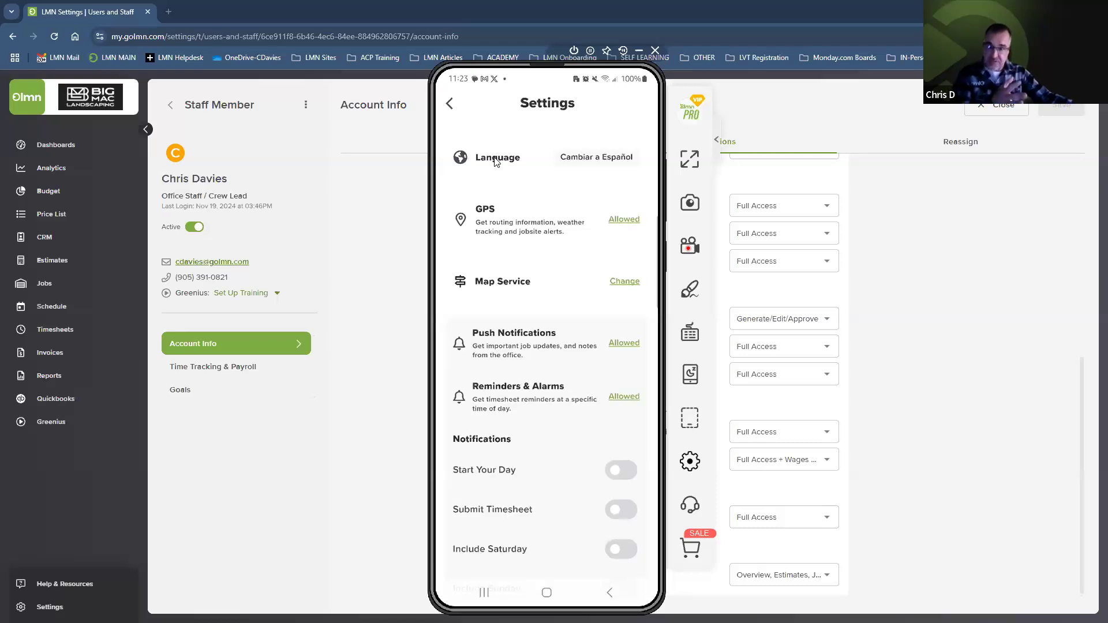
left_click(600, 161)
left_click(596, 163)
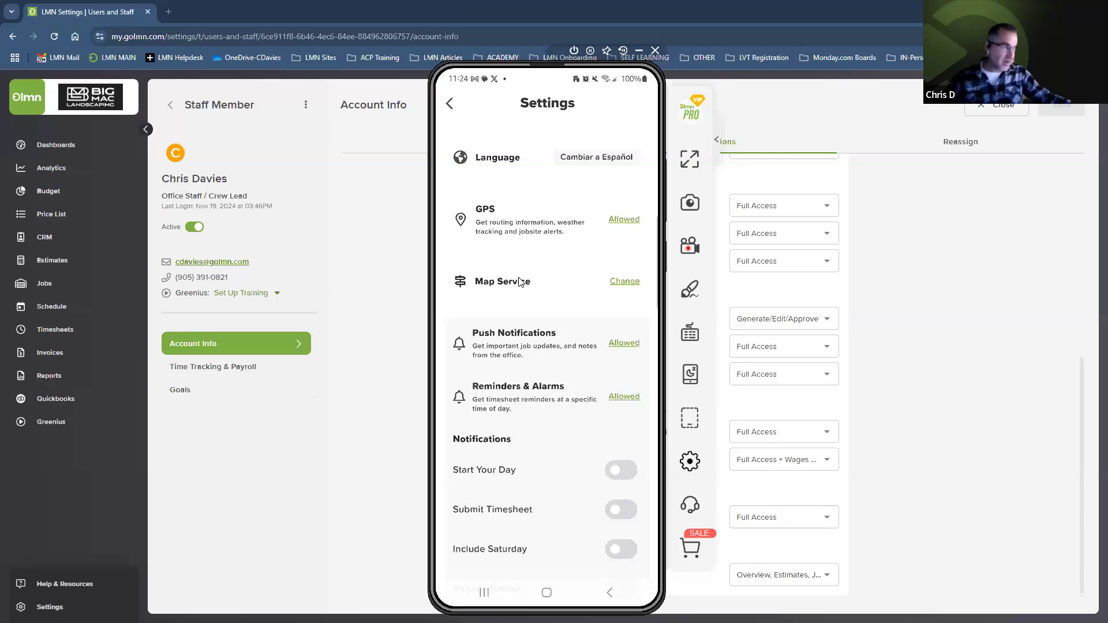
left_click(623, 283)
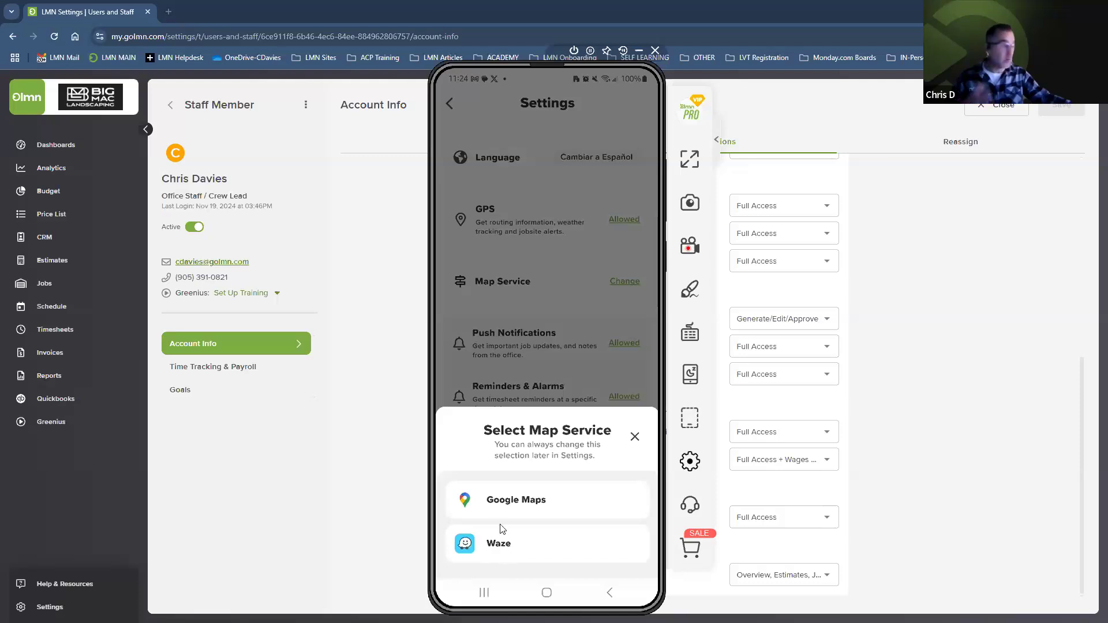
left_click(634, 435)
Turn on the Start Your Day notification, set it to 7:15 AM and save the change.
scroll(532, 305, "down", 2)
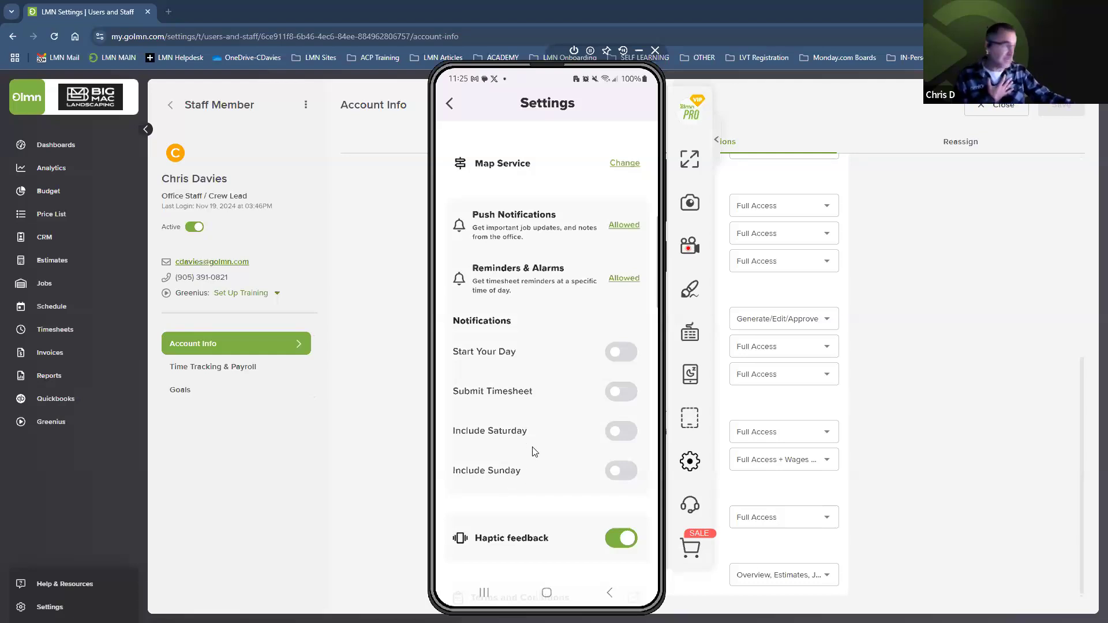
left_click(615, 353)
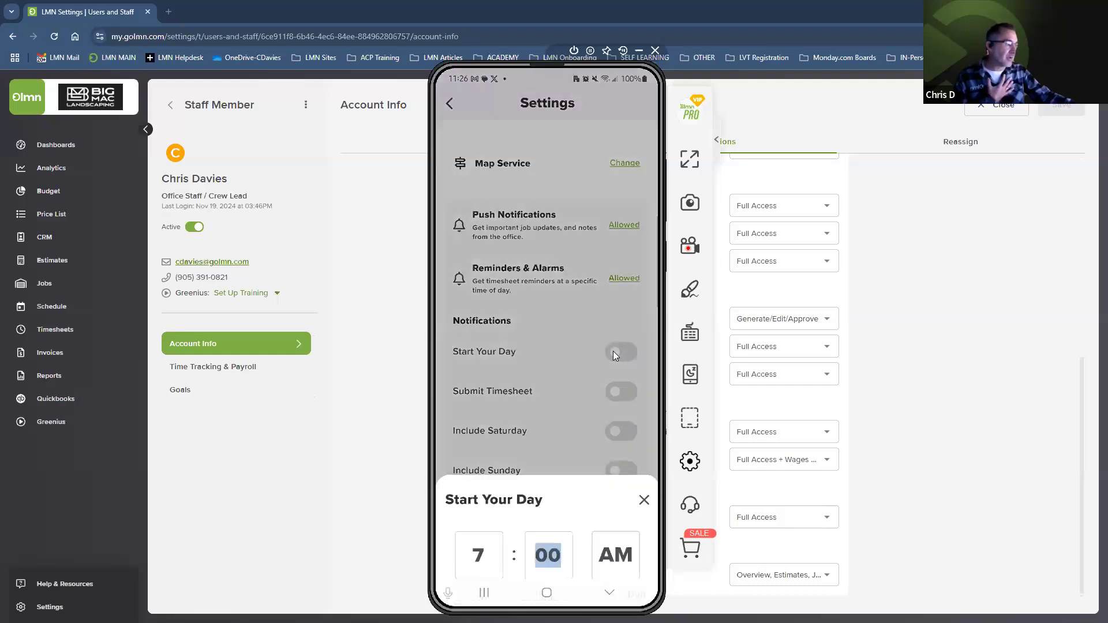
left_click(469, 439)
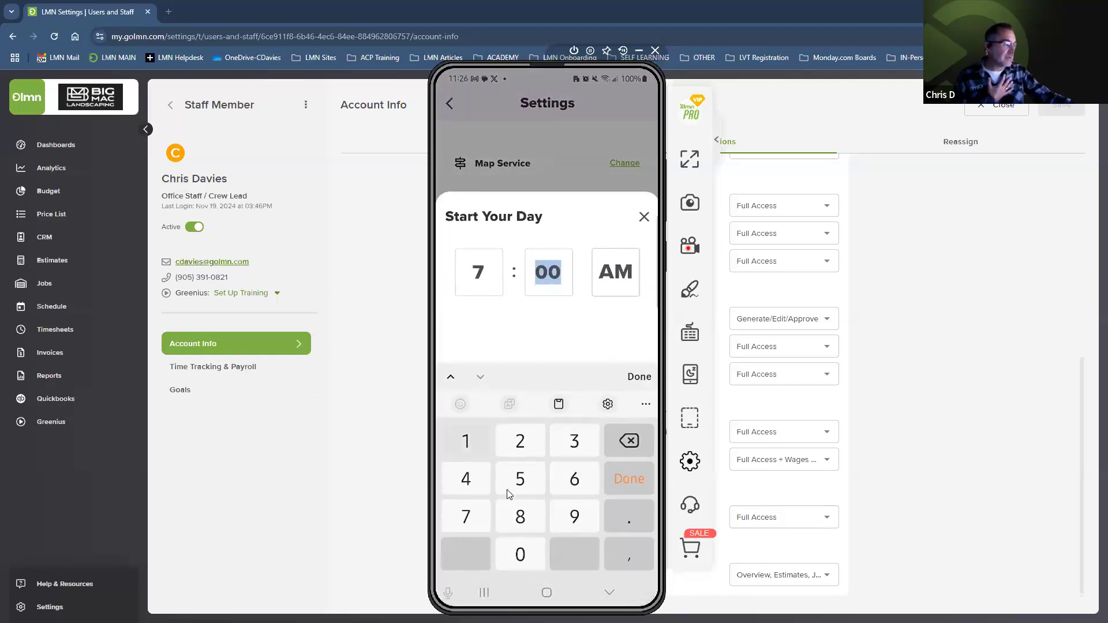
left_click(522, 483)
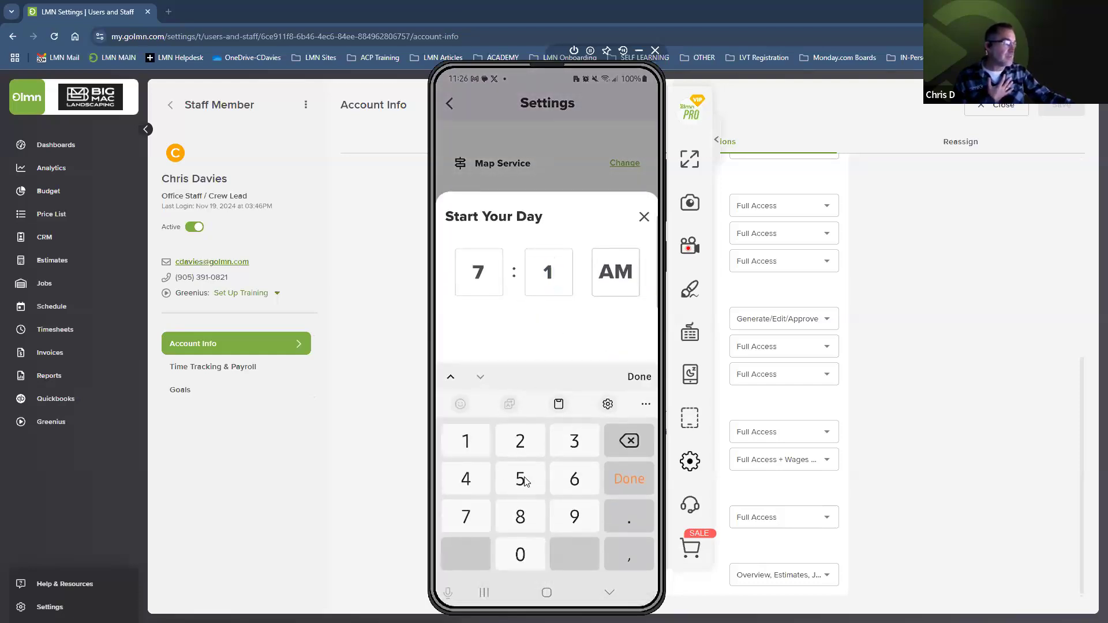
left_click(637, 375)
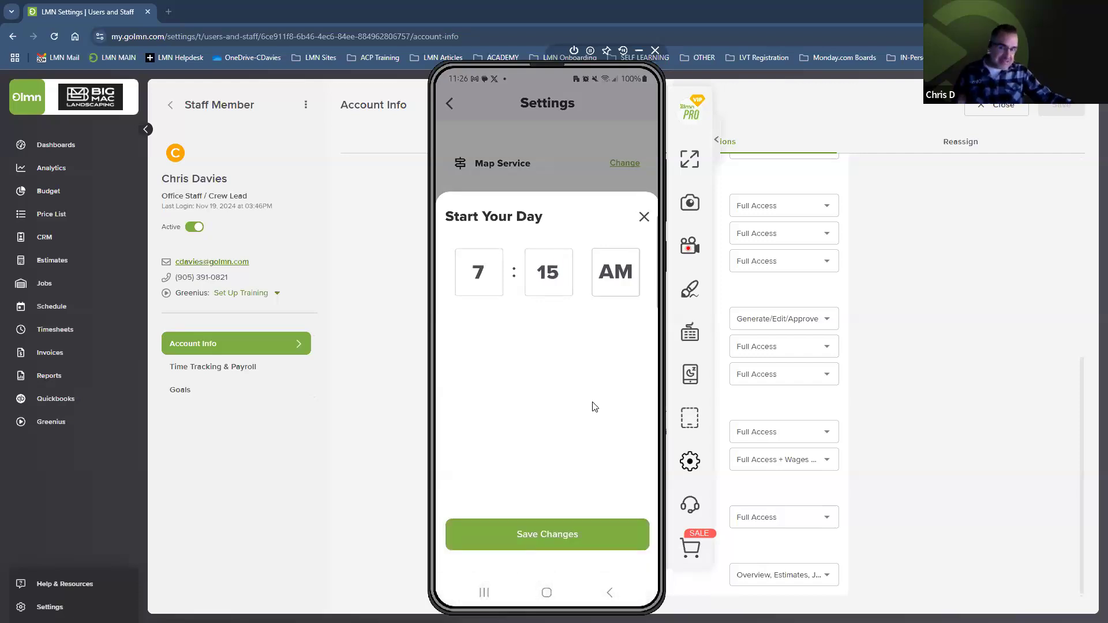
left_click(549, 533)
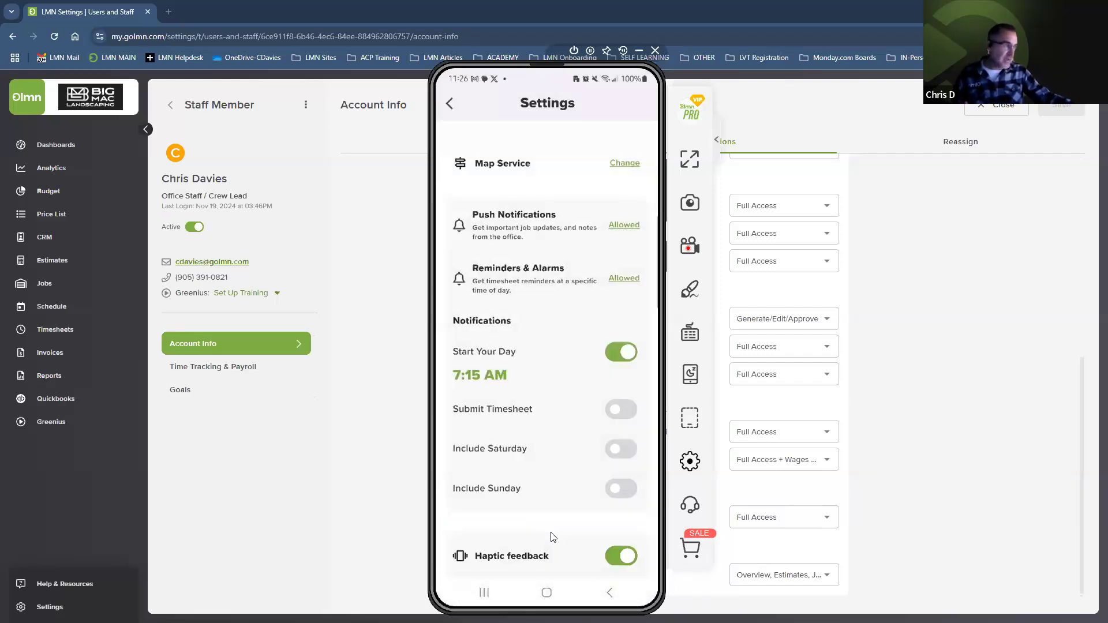
Turn on the Submit Timesheet notification for 5:00 PM and save the change.
left_click(618, 410)
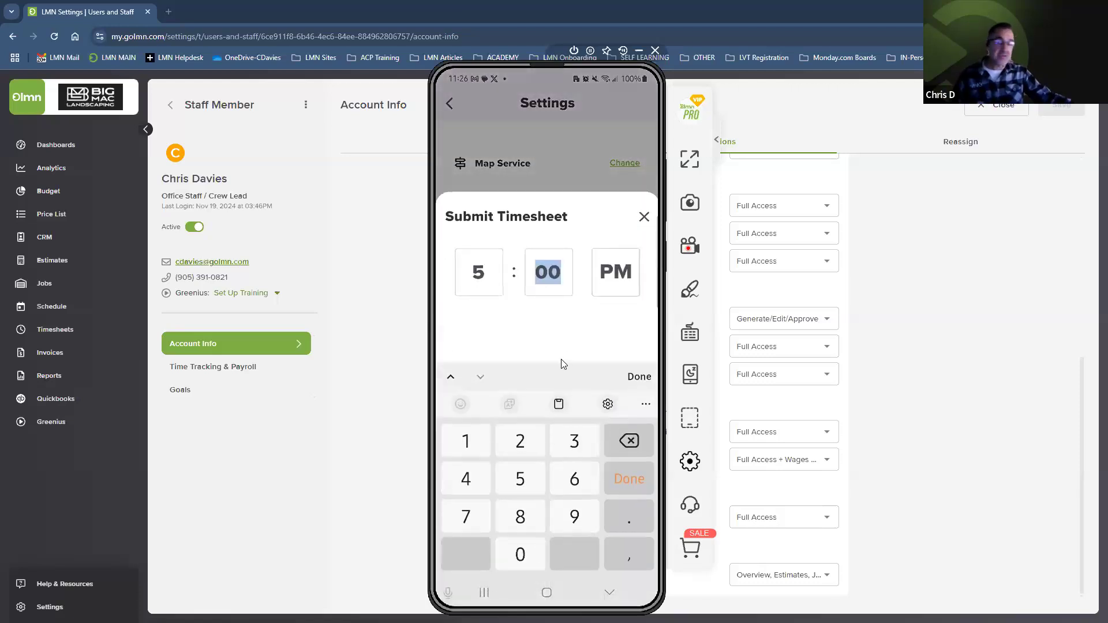
left_click(634, 376)
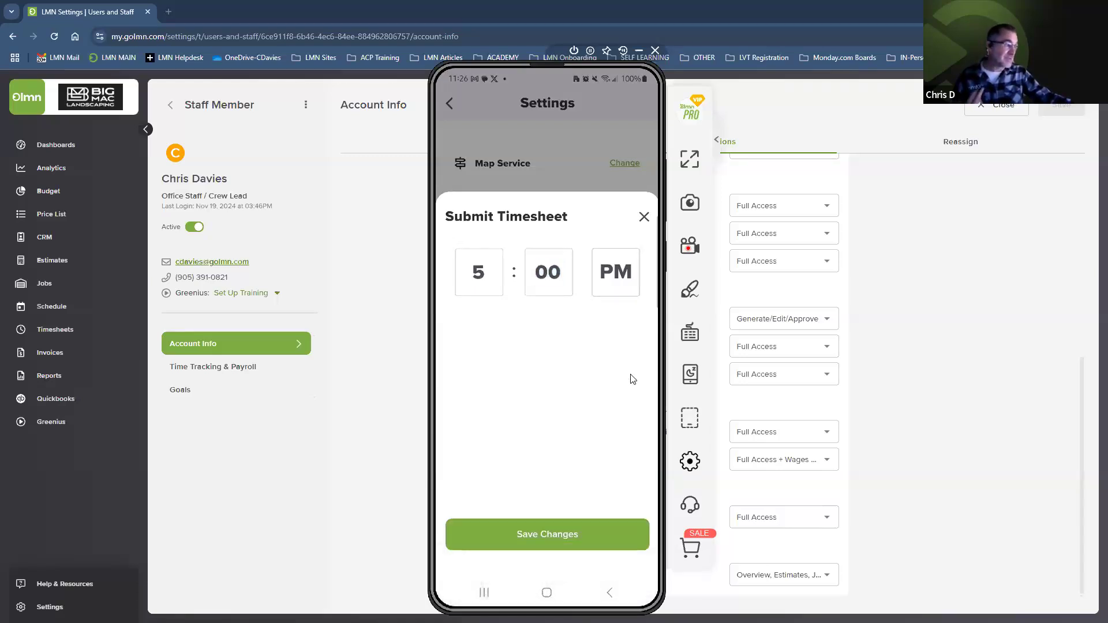
left_click(553, 533)
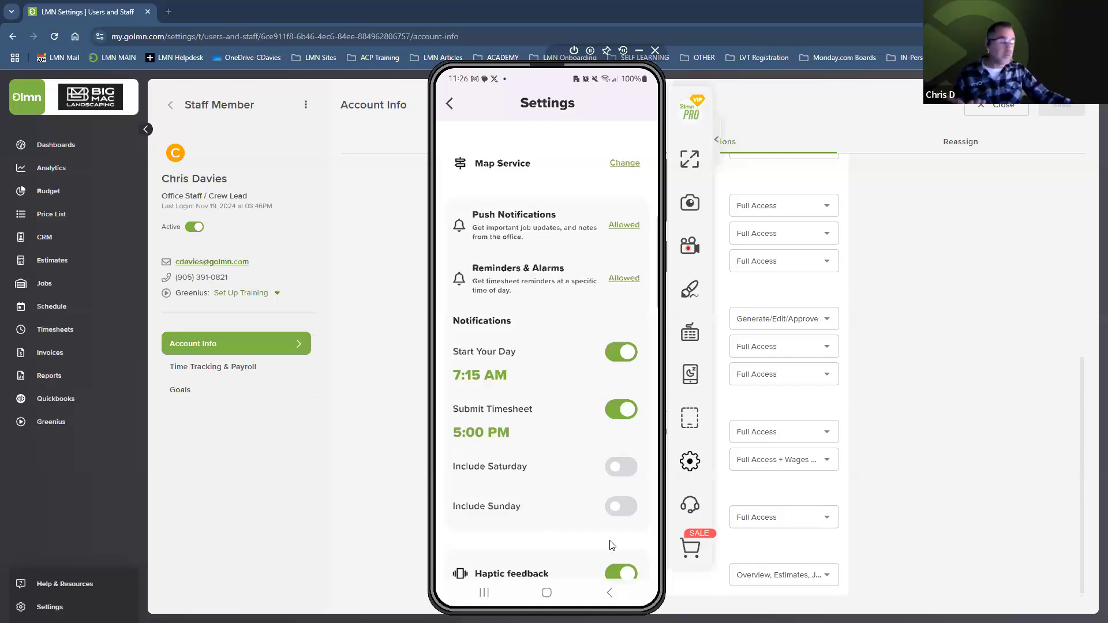
Turn off the Submit Timesheet and Start Your Day notifications, leaving the Saturday and Sunday reminders off.
left_click(612, 463)
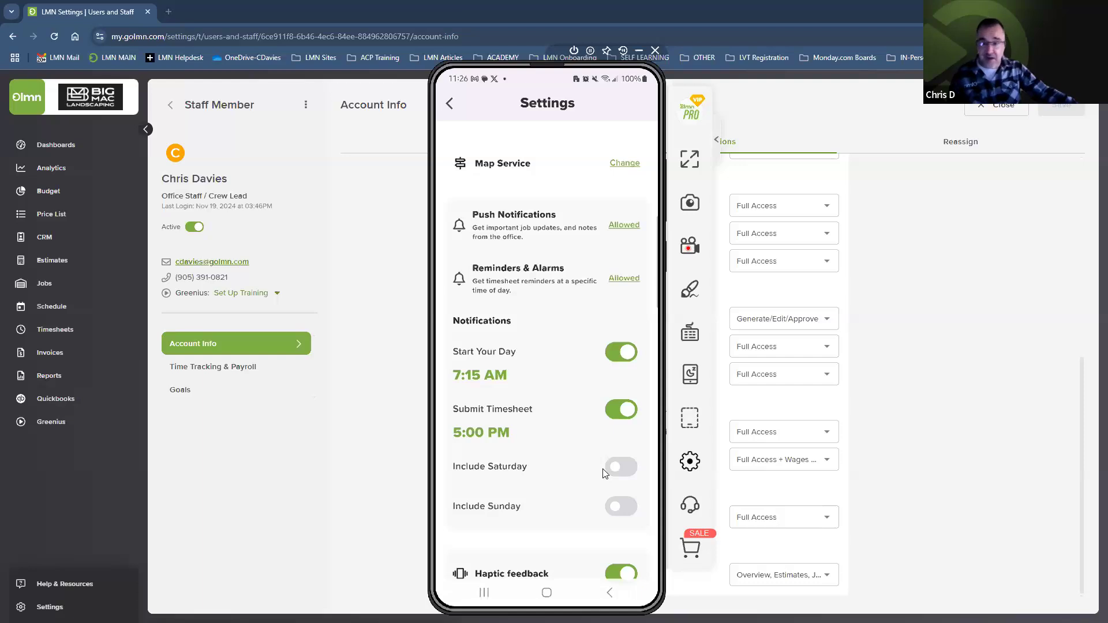
left_click(631, 409)
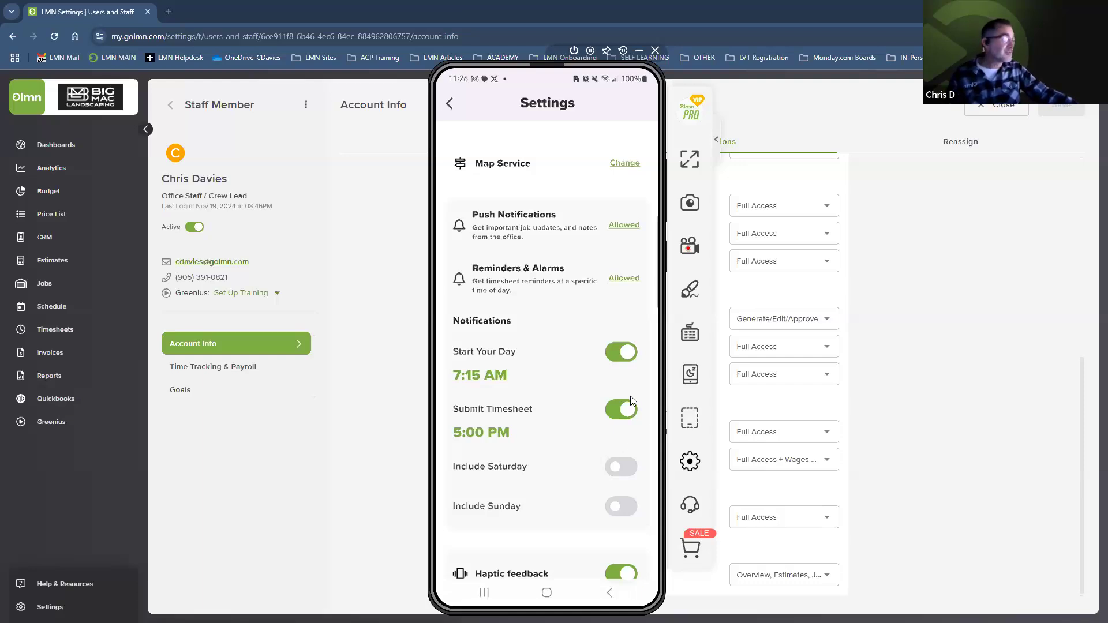
left_click(628, 344)
Preview the Suggest an improvement form from the help options, discard the report, and leave the Crew app settings.
scroll(569, 372, "down", 3)
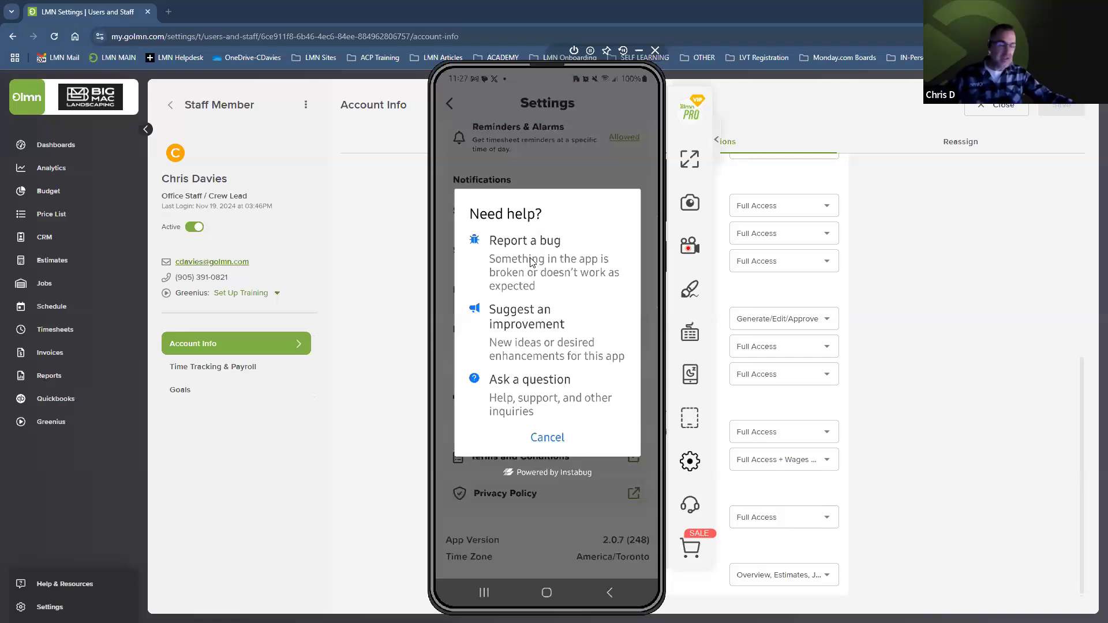
left_click(517, 323)
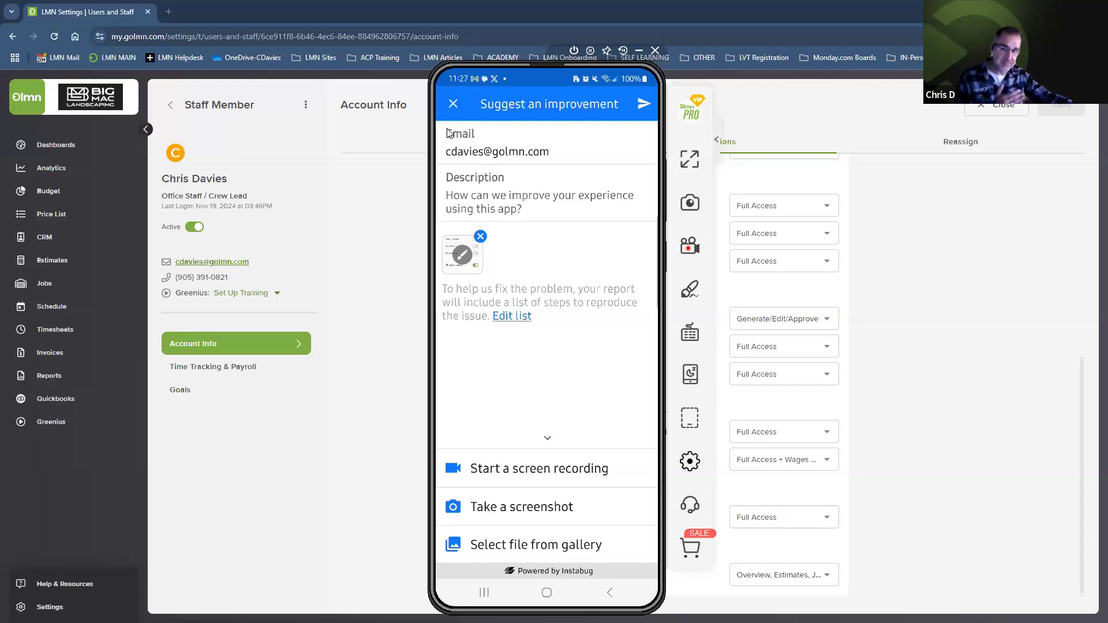
left_click(453, 104)
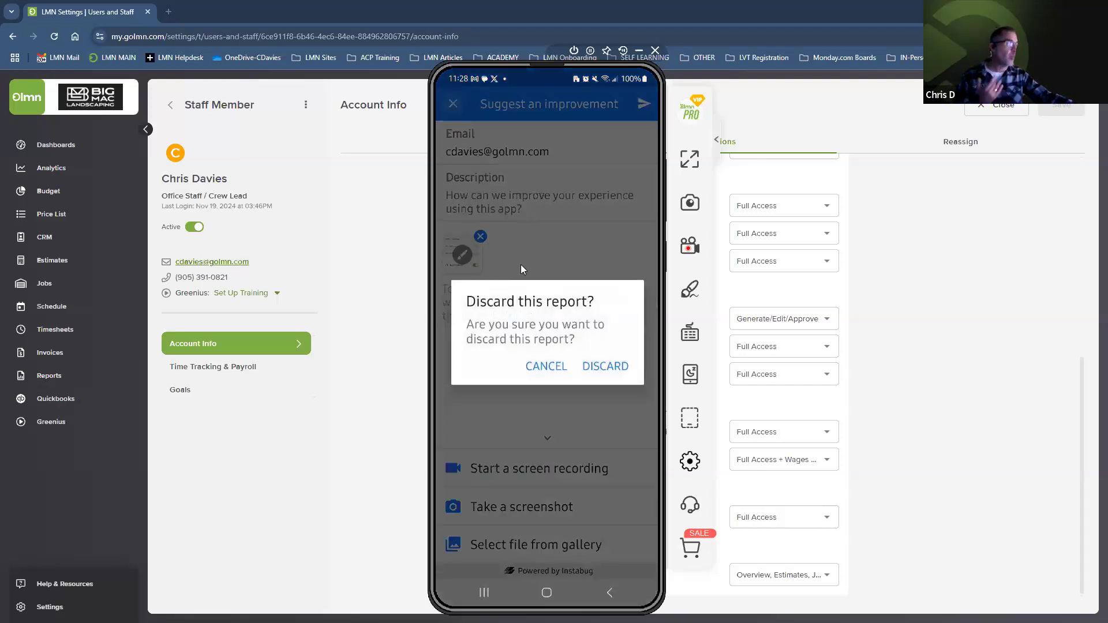
left_click(598, 365)
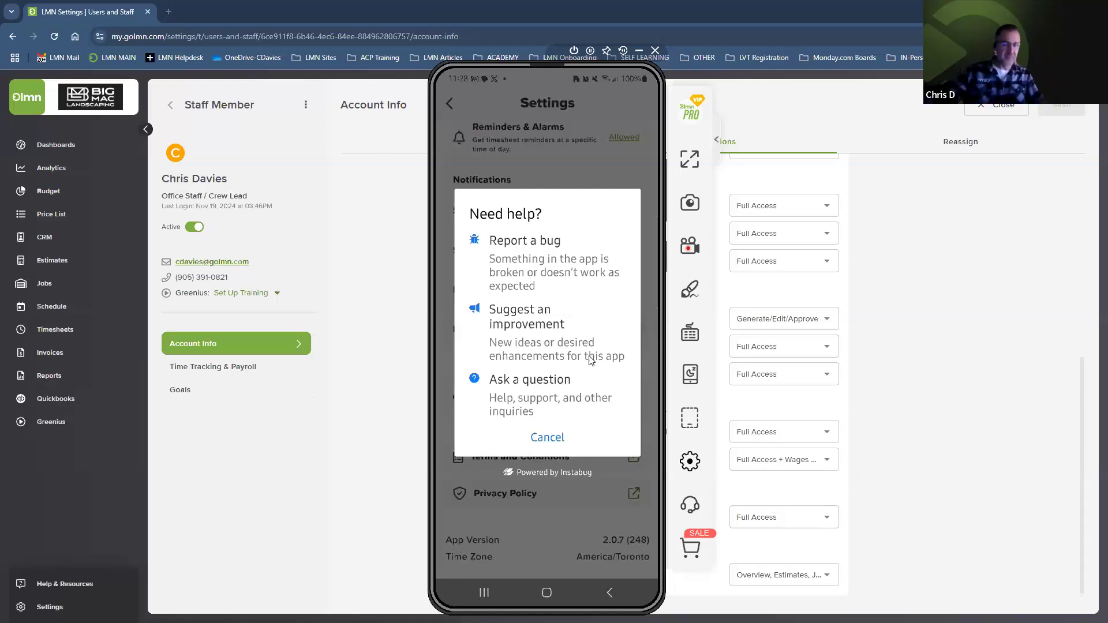
left_click(556, 441)
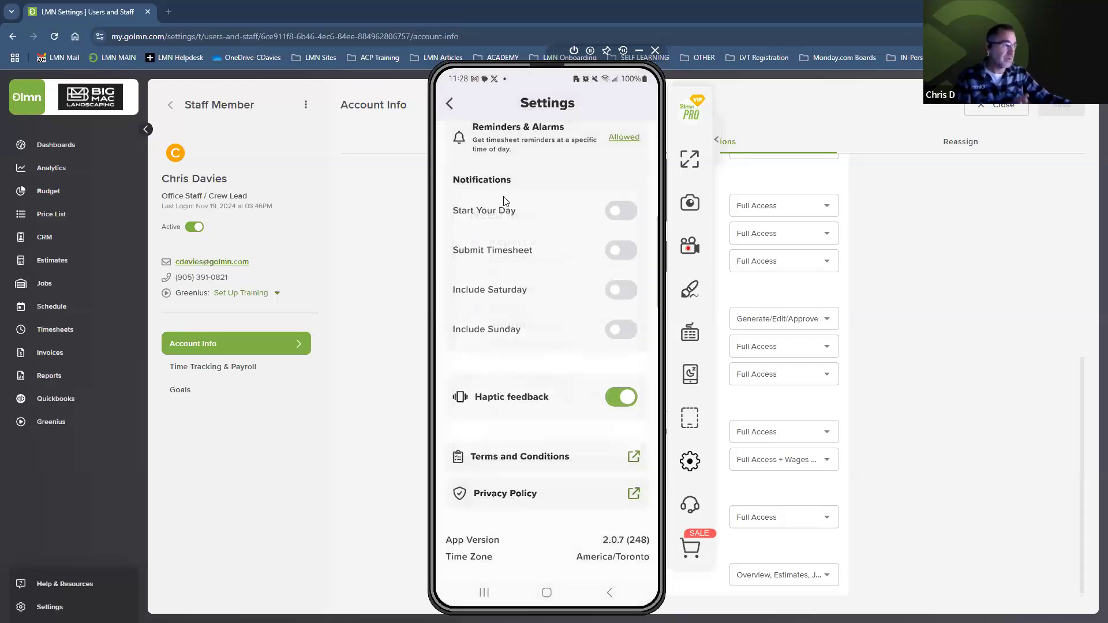
left_click(448, 104)
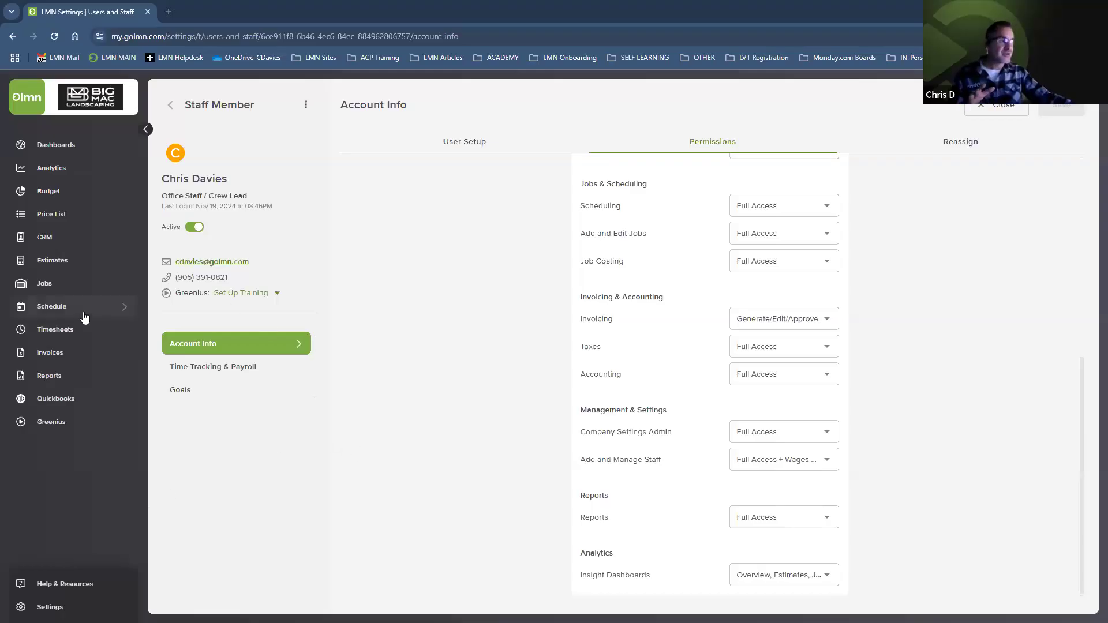
Open the Timesheet List in the LMN web app and postpone the November release announcement.
left_click(57, 330)
left_click(59, 352)
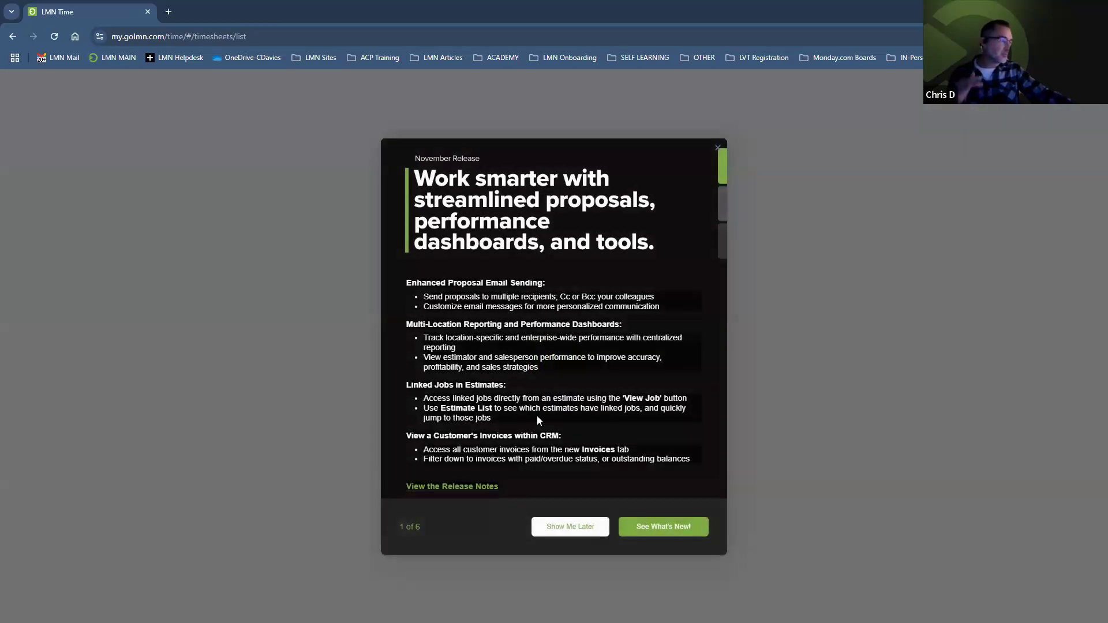
left_click(568, 526)
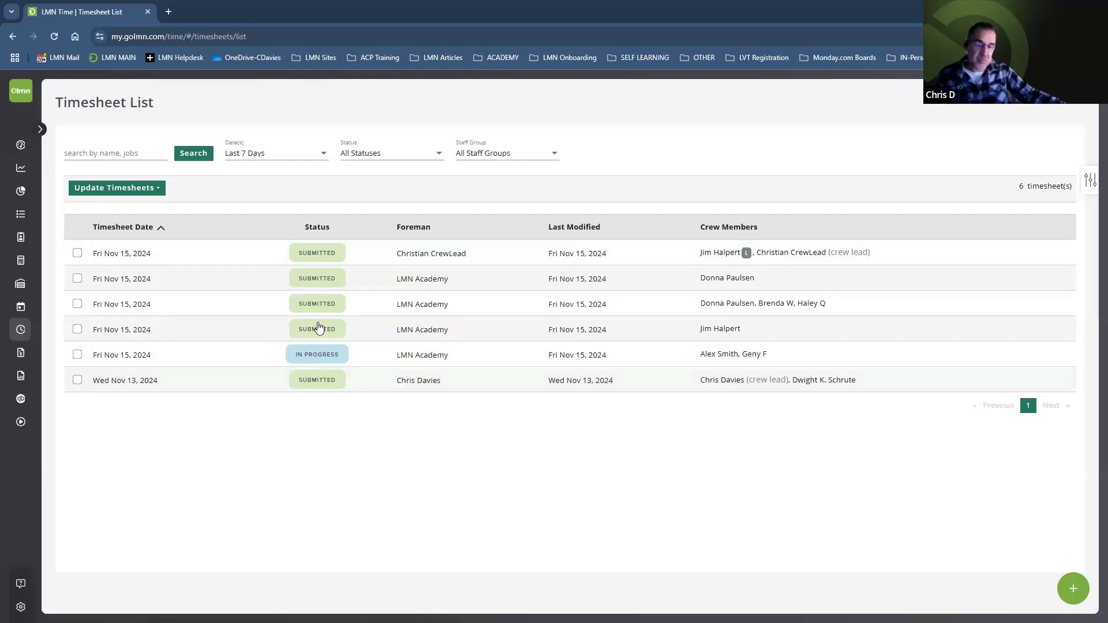
Review the timesheets from the last 14 days and their statuses, and return the date filter to Last 7 Days.
left_click(249, 155)
left_click(250, 180)
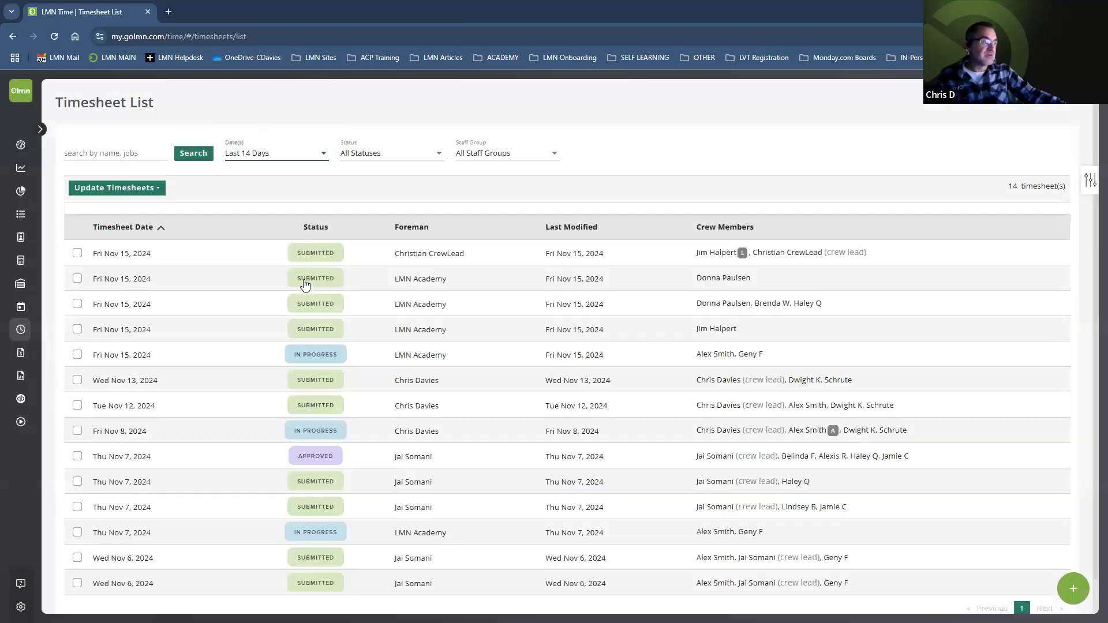
scroll(358, 344, "down", 1)
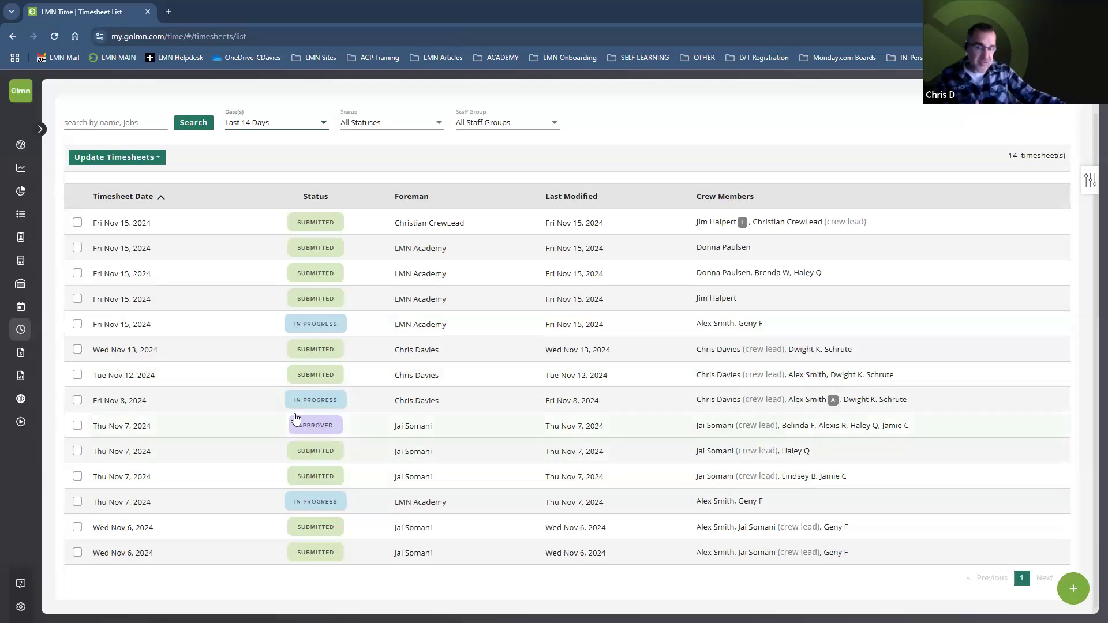
scroll(242, 395, "up", 1)
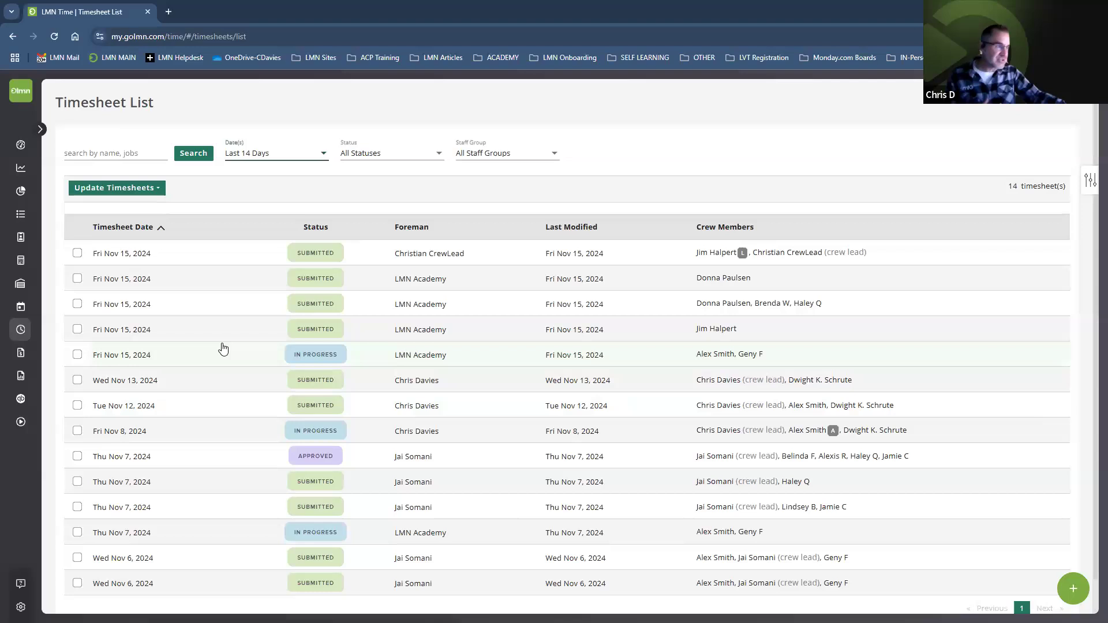
left_click(236, 157)
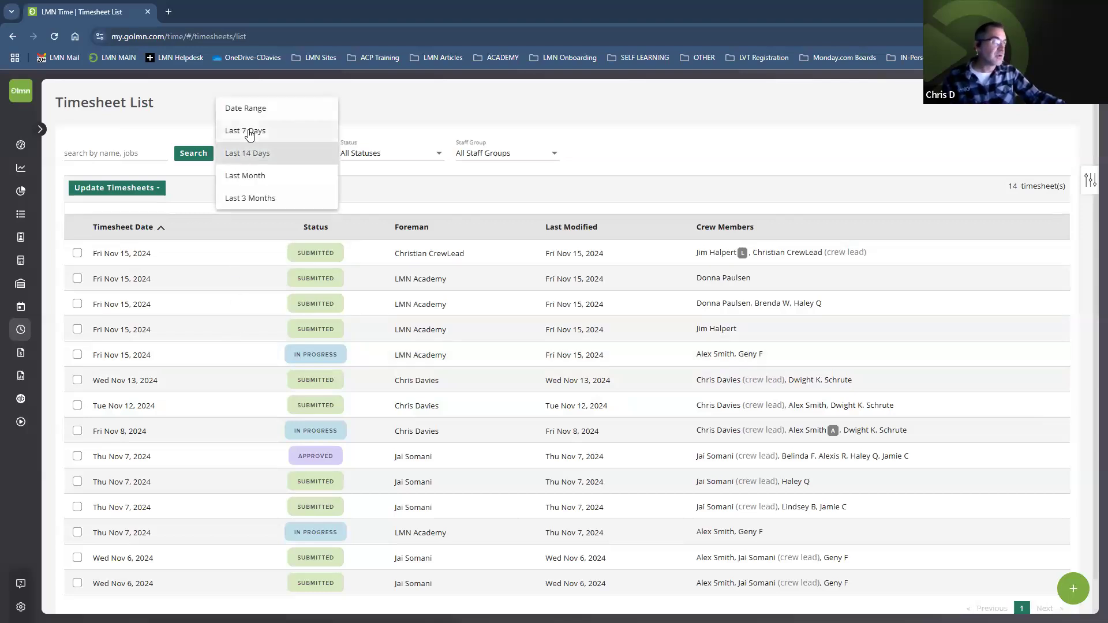
left_click(249, 132)
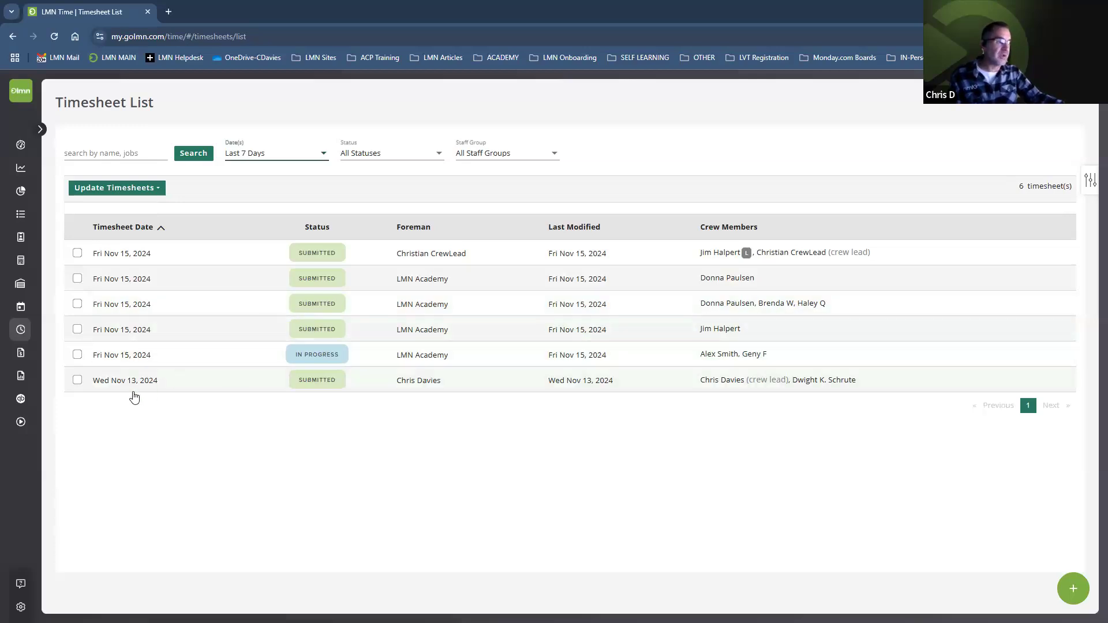
Open the submitted Nov 13, 2024 timesheet, expand its snow removal task, and inspect the crew lead's time entry without changing it.
left_click(374, 387)
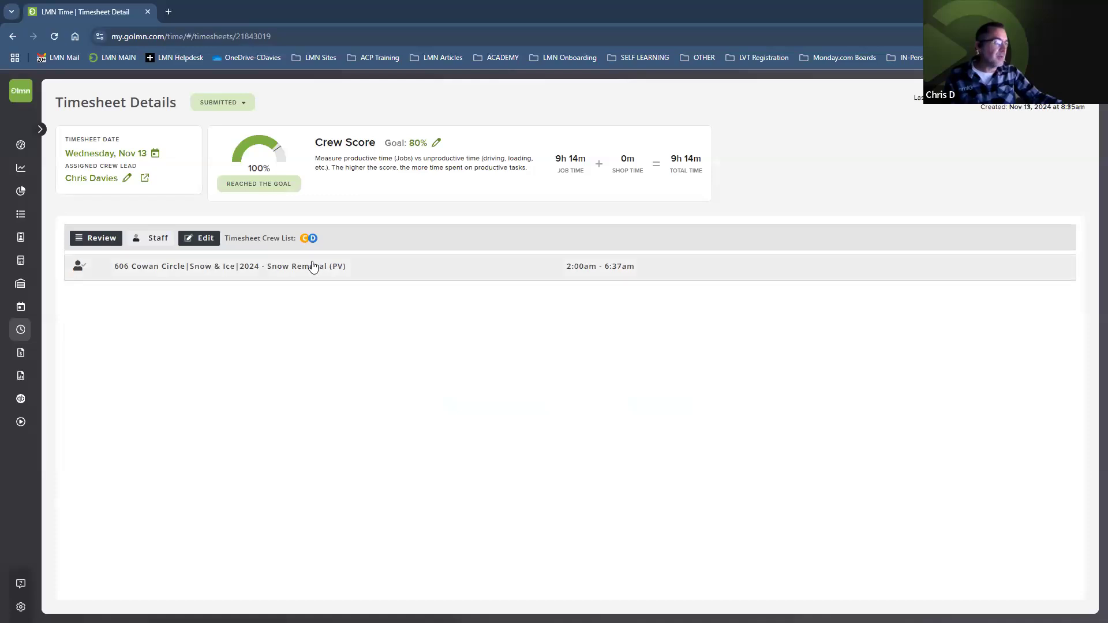
left_click(312, 266)
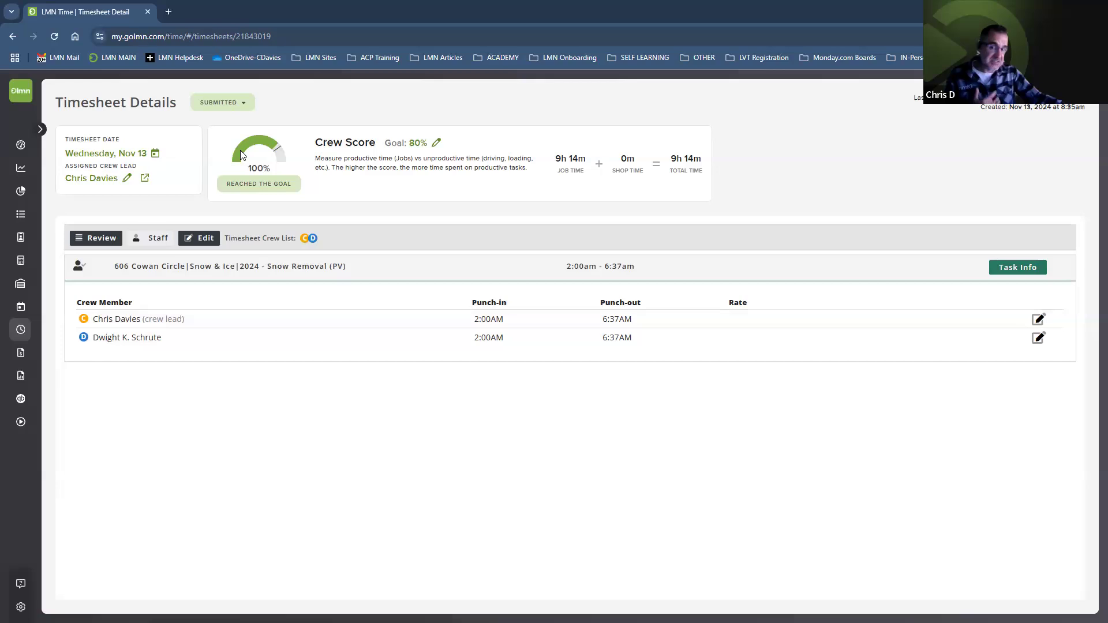
left_click(1037, 320)
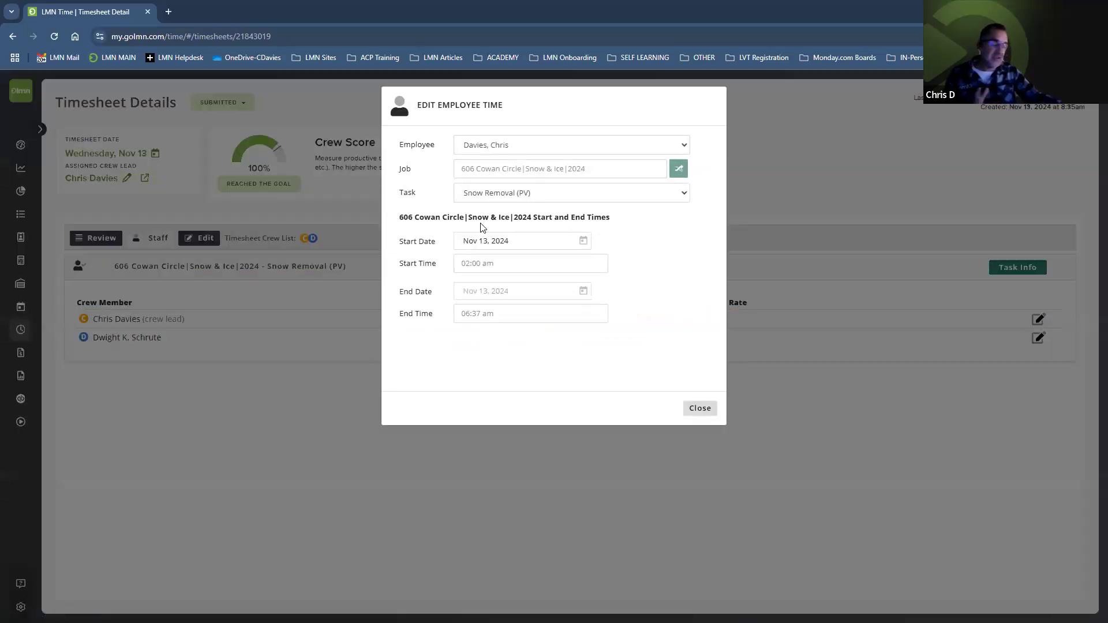
left_click(702, 408)
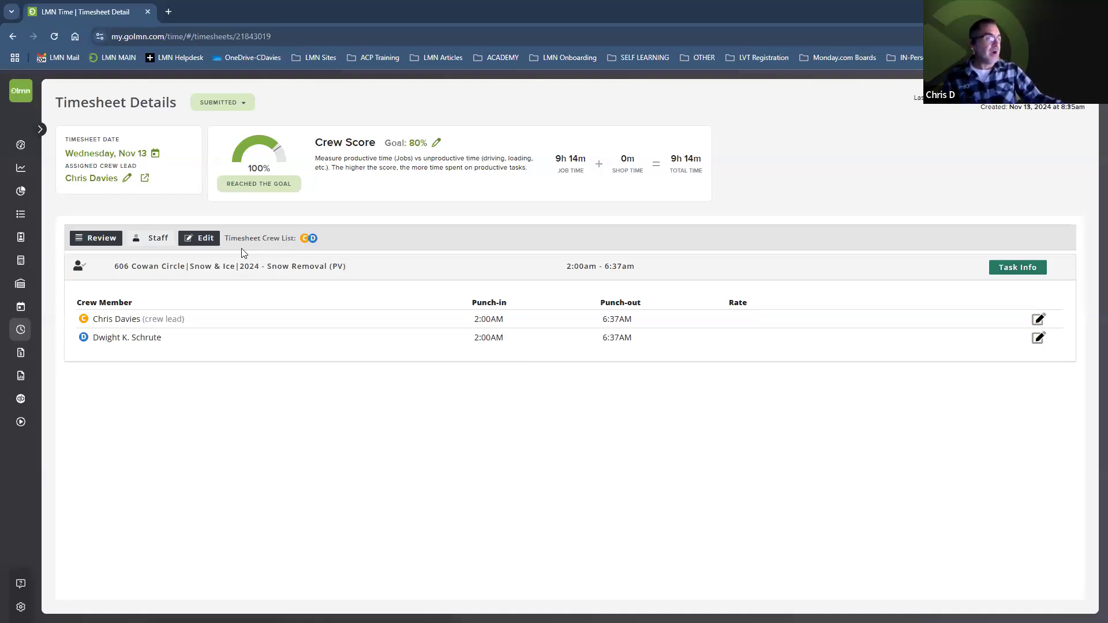
Open the Daily Review, go to Nov 13, 2024, and look back through the preceding days to Nov 7, 2024.
mouse_move(23, 195)
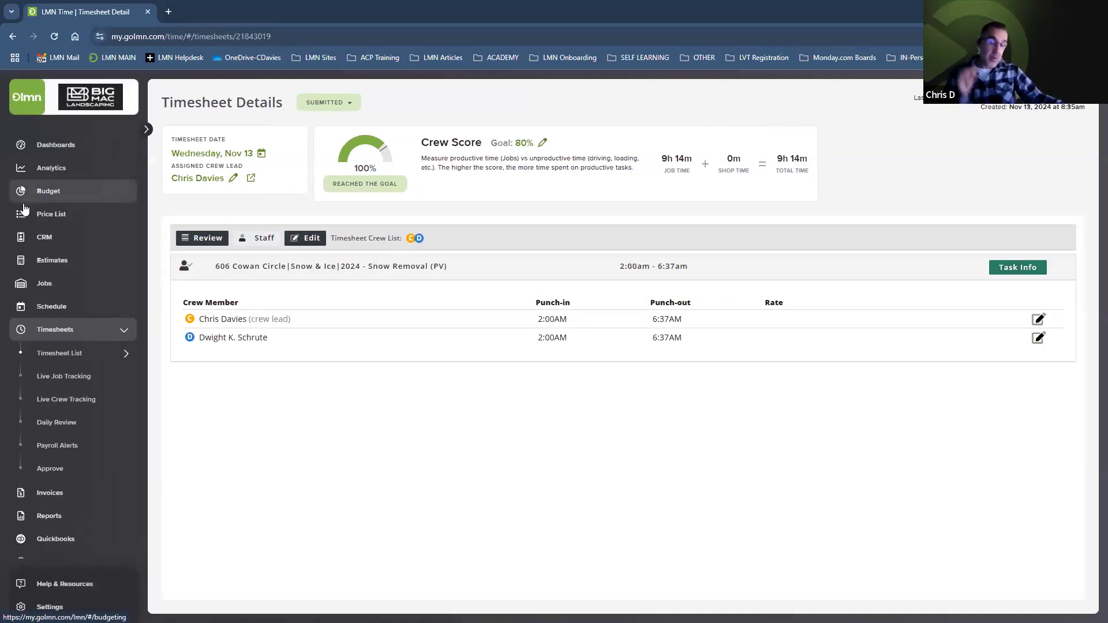
left_click(49, 421)
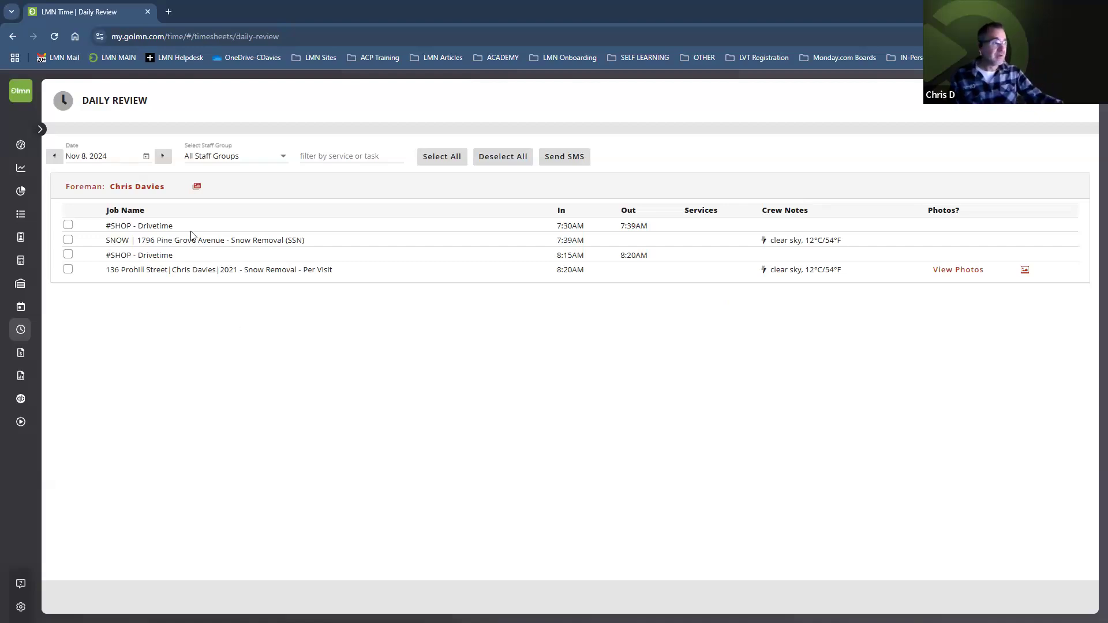
left_click(146, 156)
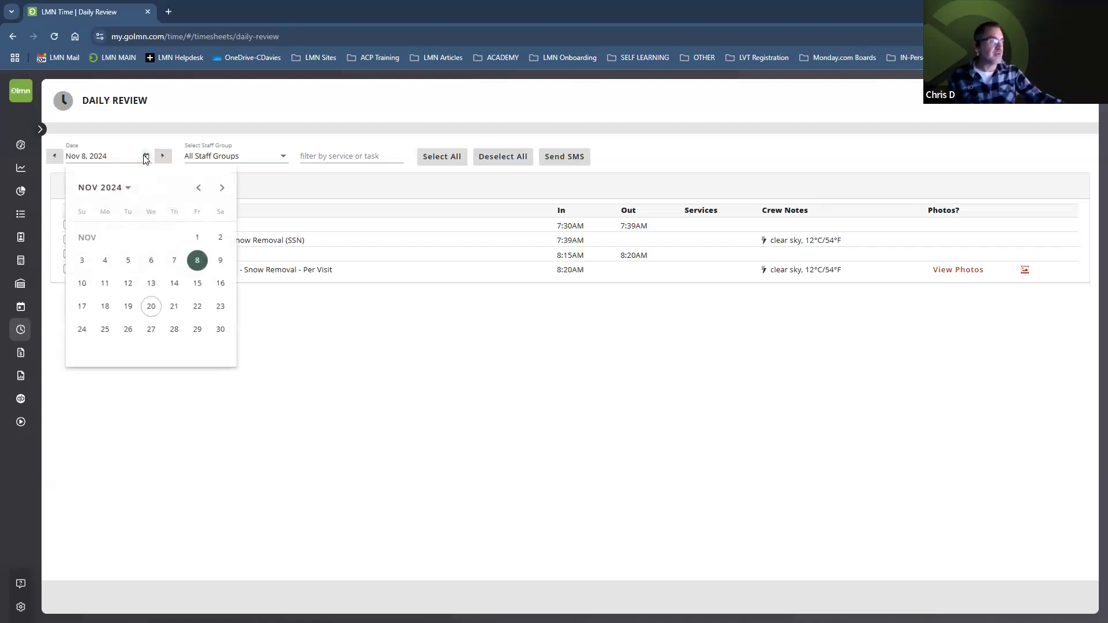
left_click(151, 285)
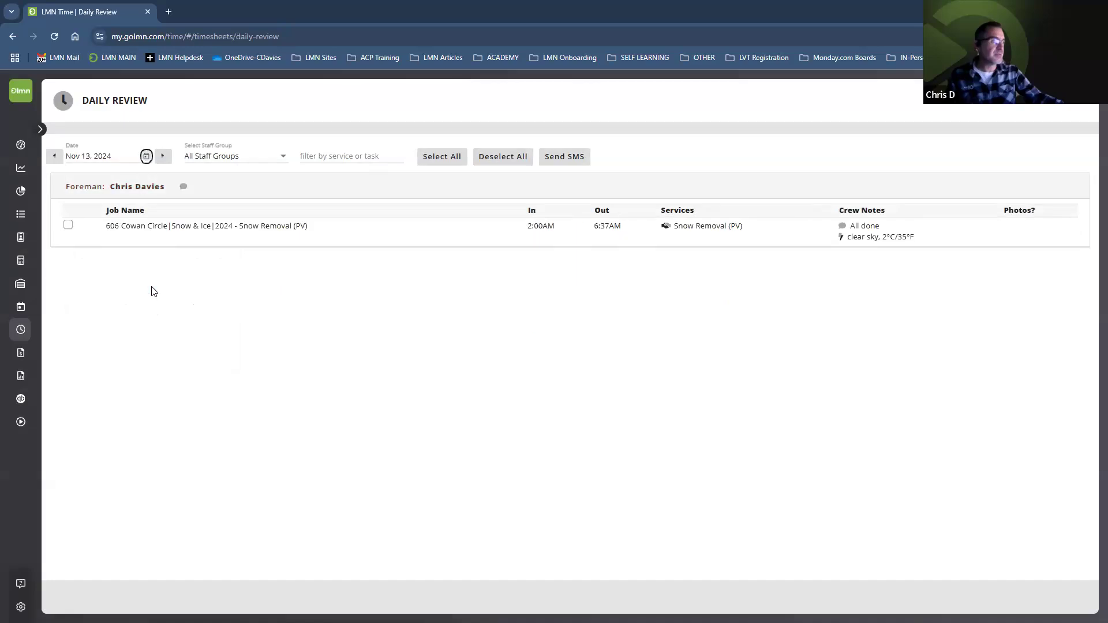
left_click(55, 157)
left_click(55, 157)
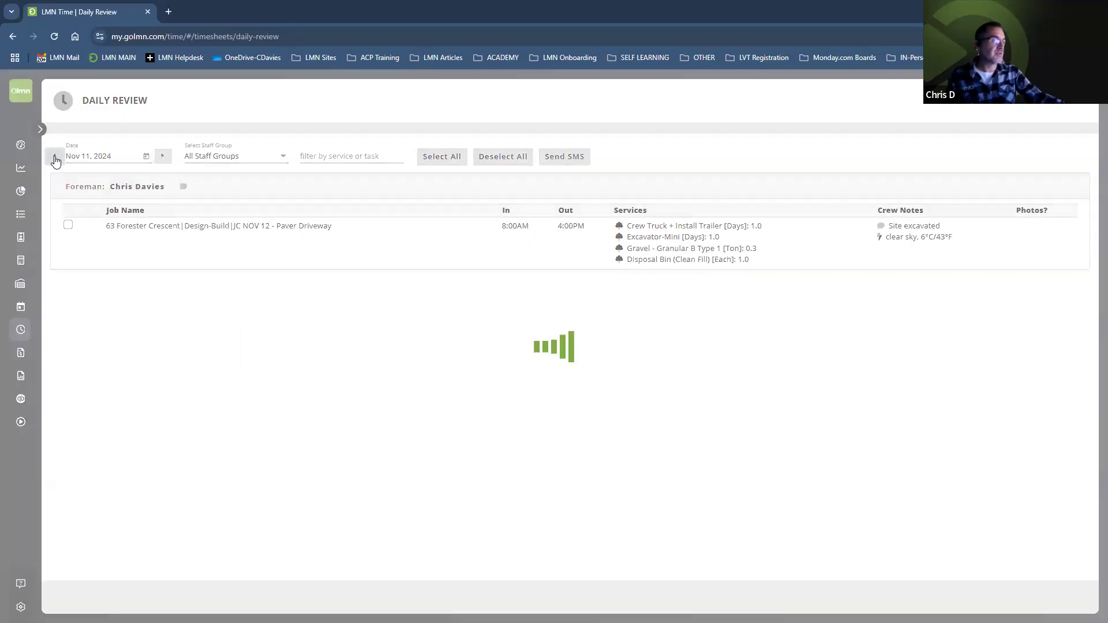
left_click(55, 157)
left_click(54, 157)
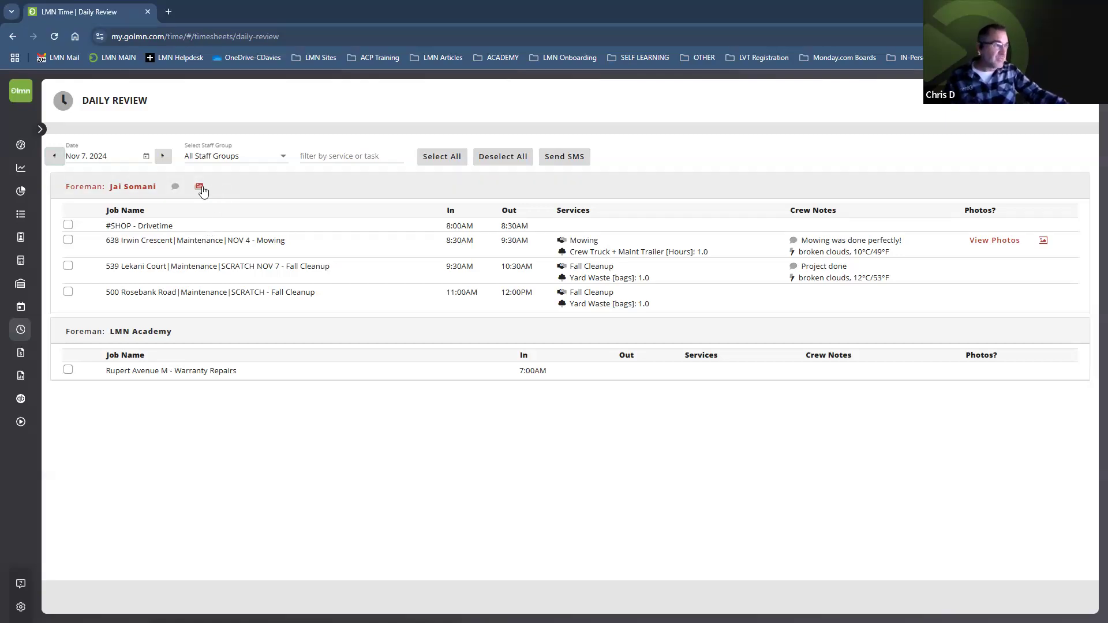
Collapse both foreman groups for Nov 7, expand the first one again, and view the mowing job's photo before closing it.
left_click(351, 194)
left_click(248, 217)
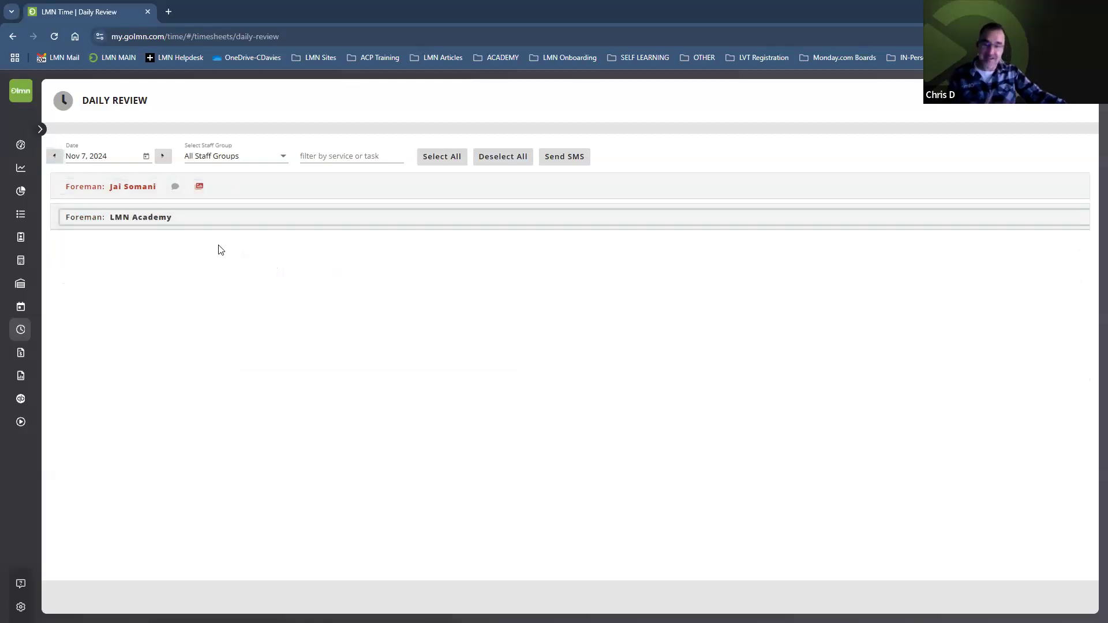
left_click(247, 192)
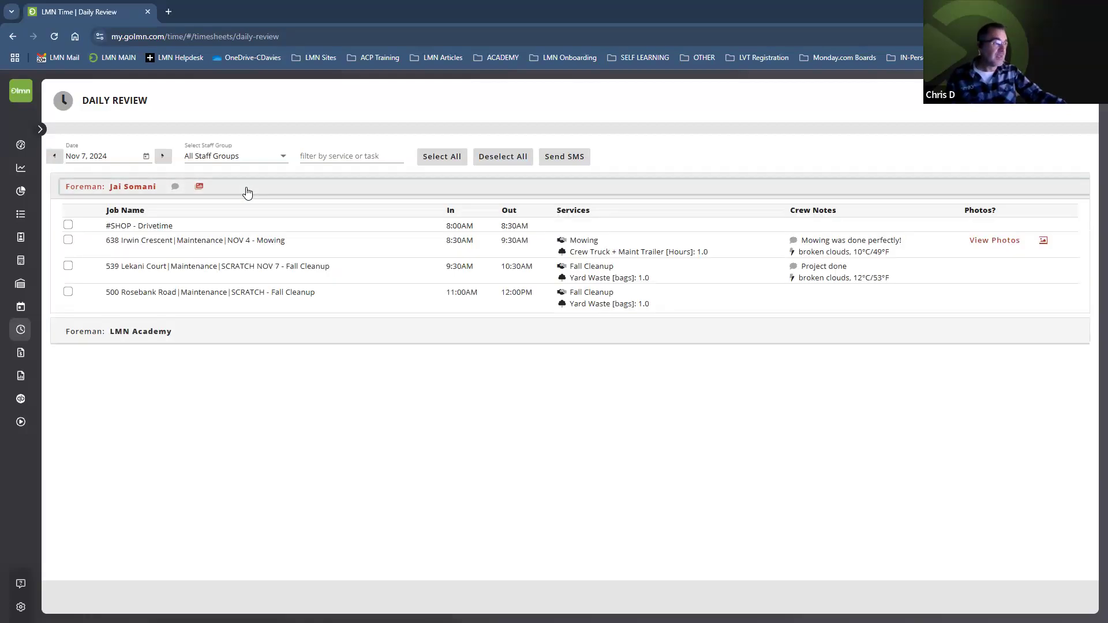
left_click(994, 240)
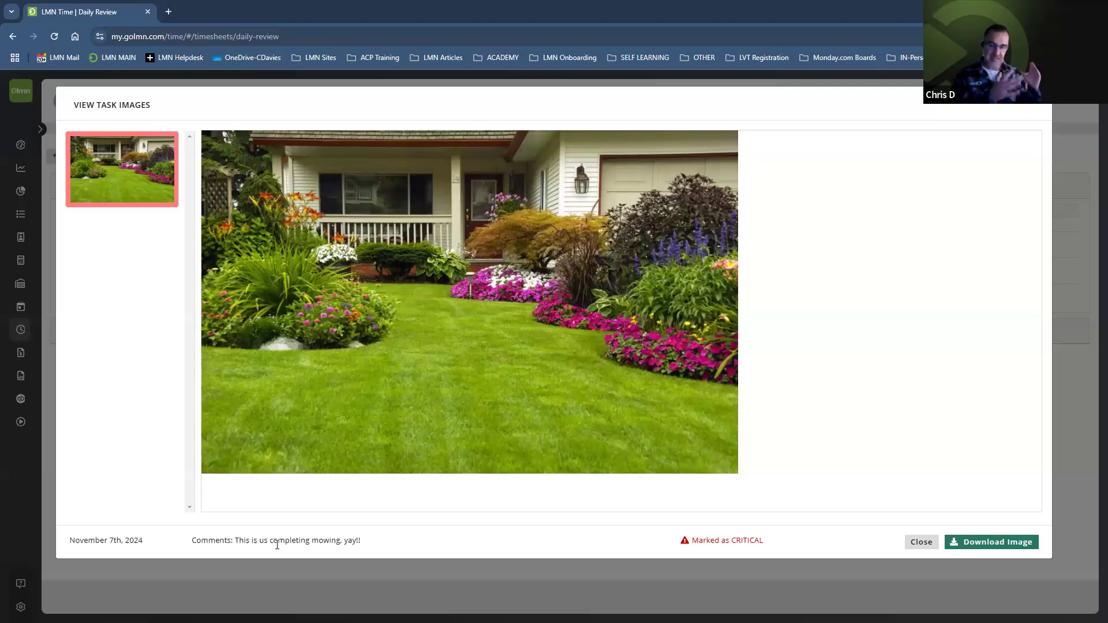
left_click(921, 543)
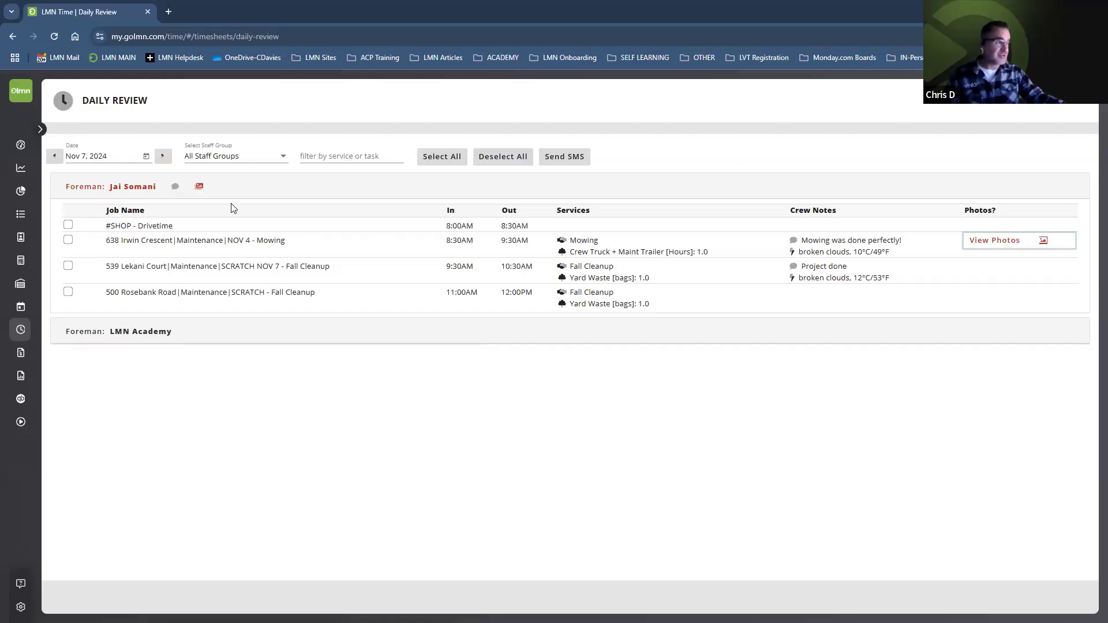
Show the Daily Review for Nov 8, 2024 and examine the foreman's entries that have photos attached.
left_click(166, 159)
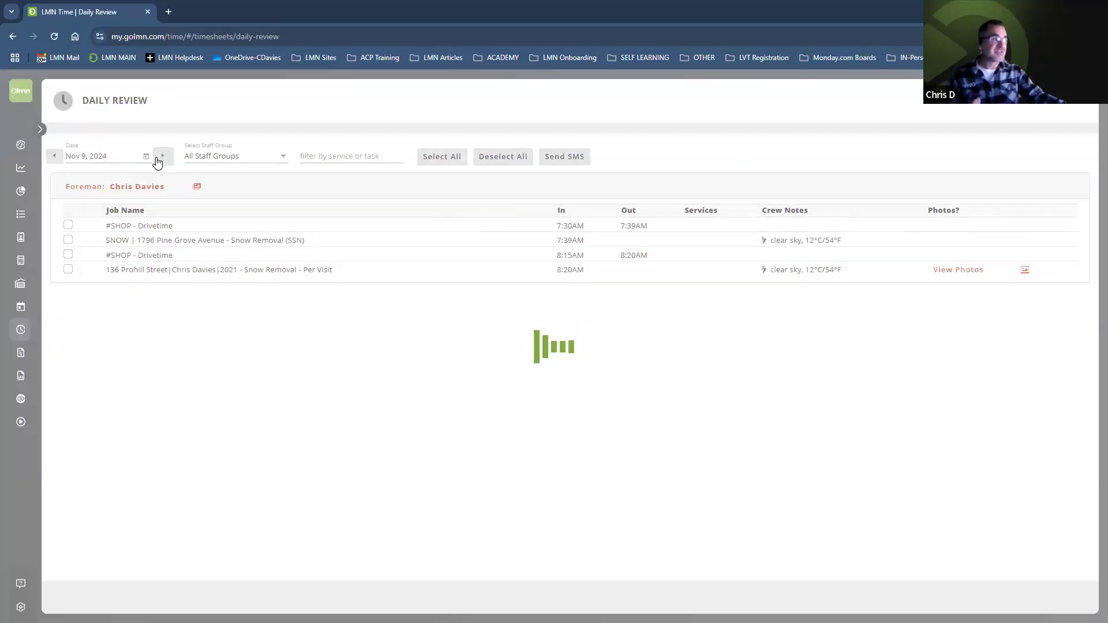
left_click(56, 157)
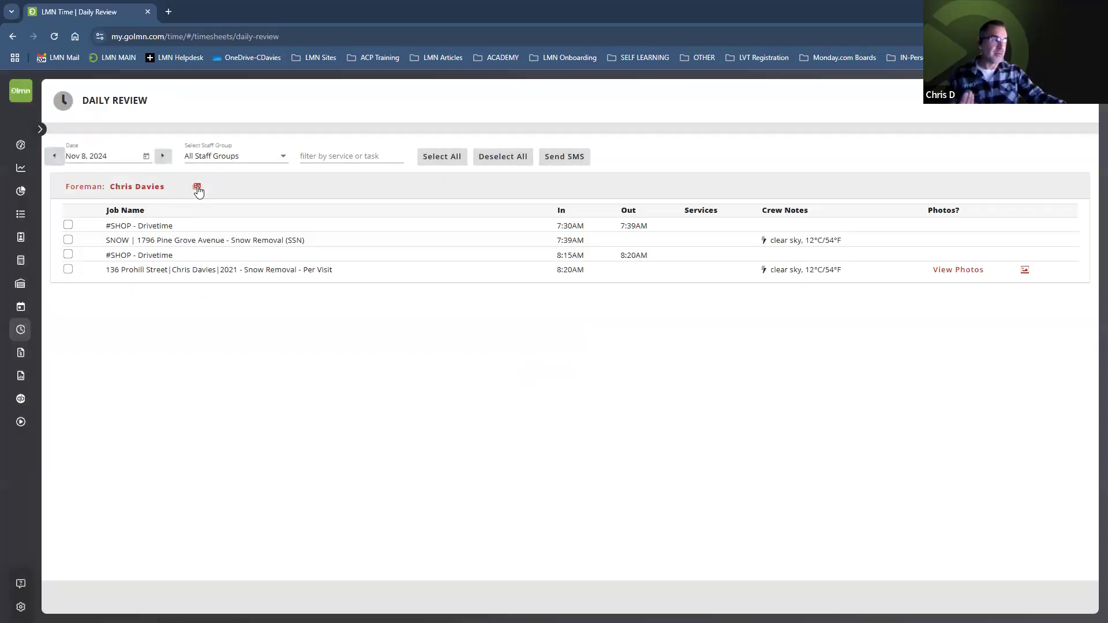
left_click(197, 187)
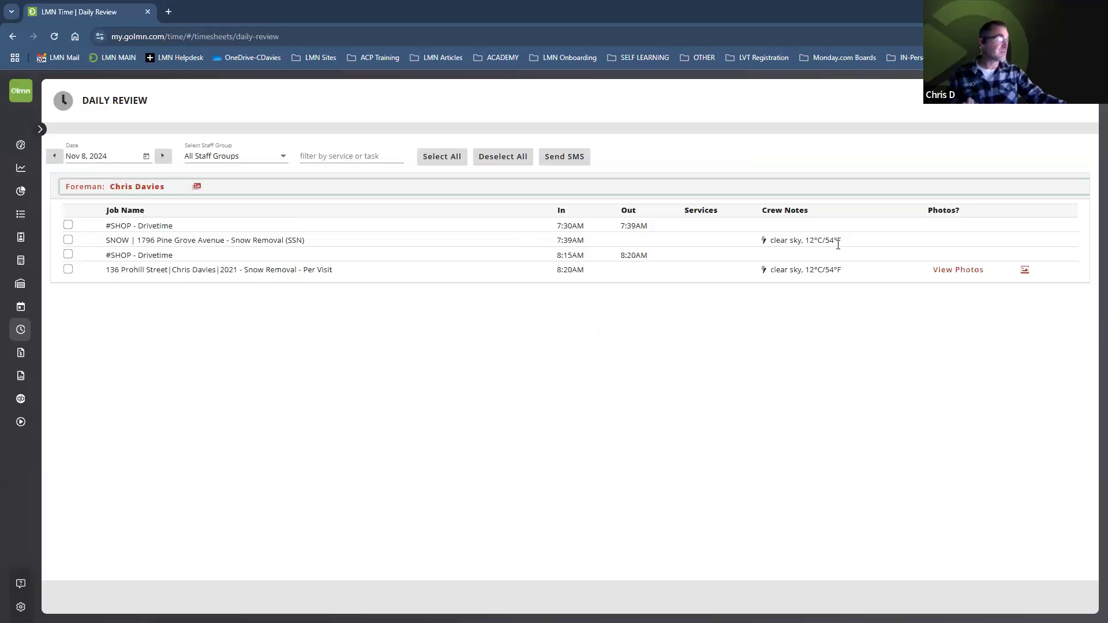
View the photos attached to the per-visit snow removal entry of Nov 8, 2024, and close them.
left_click(951, 273)
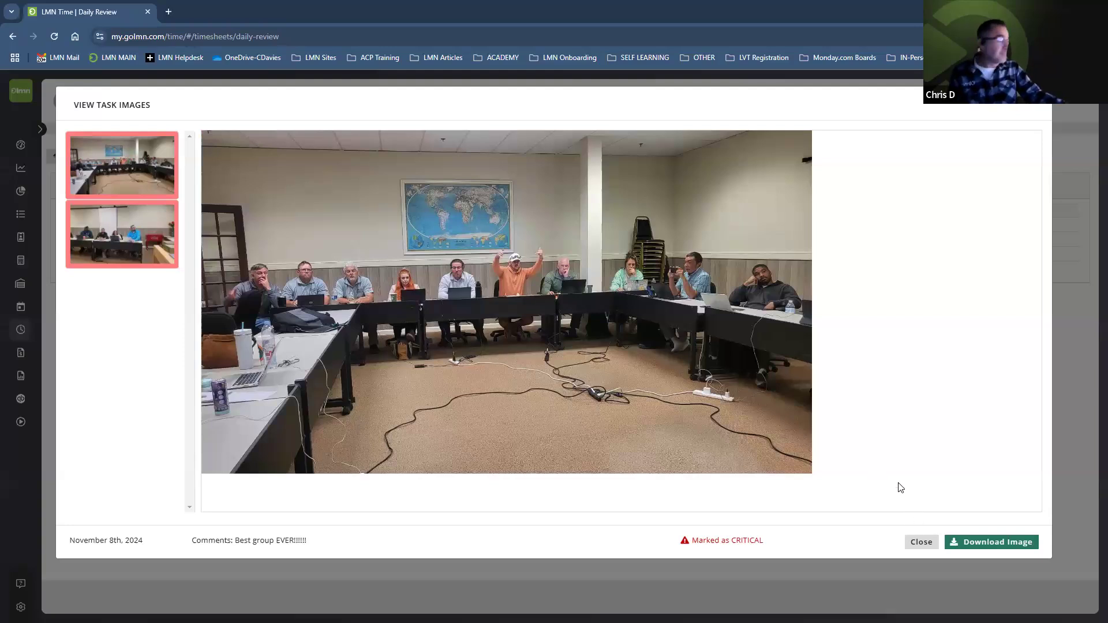
left_click(914, 545)
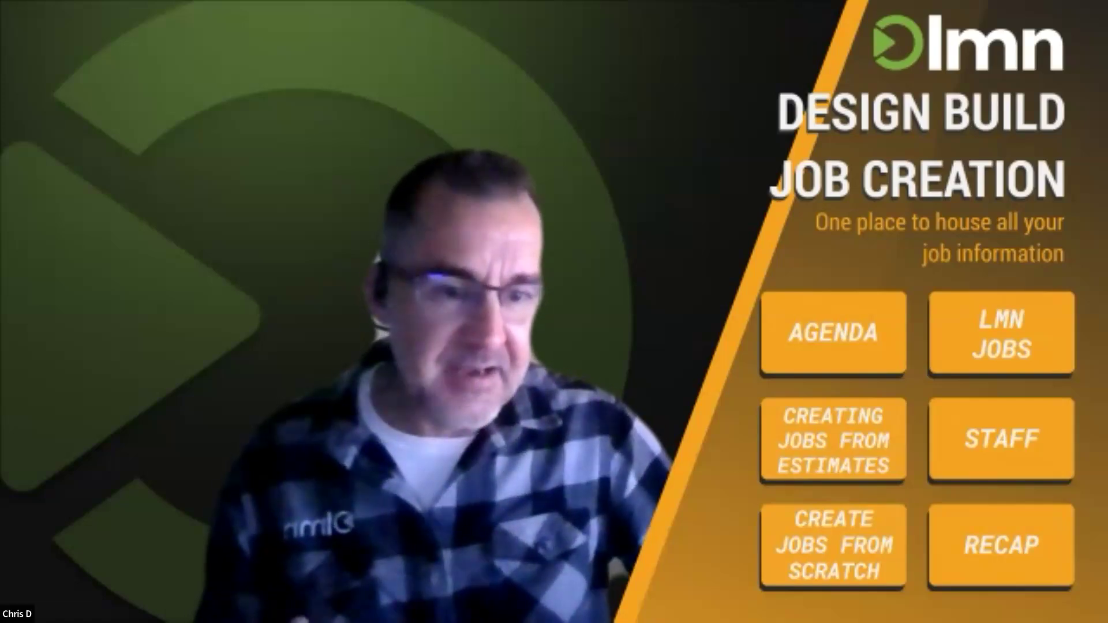
key("Right")
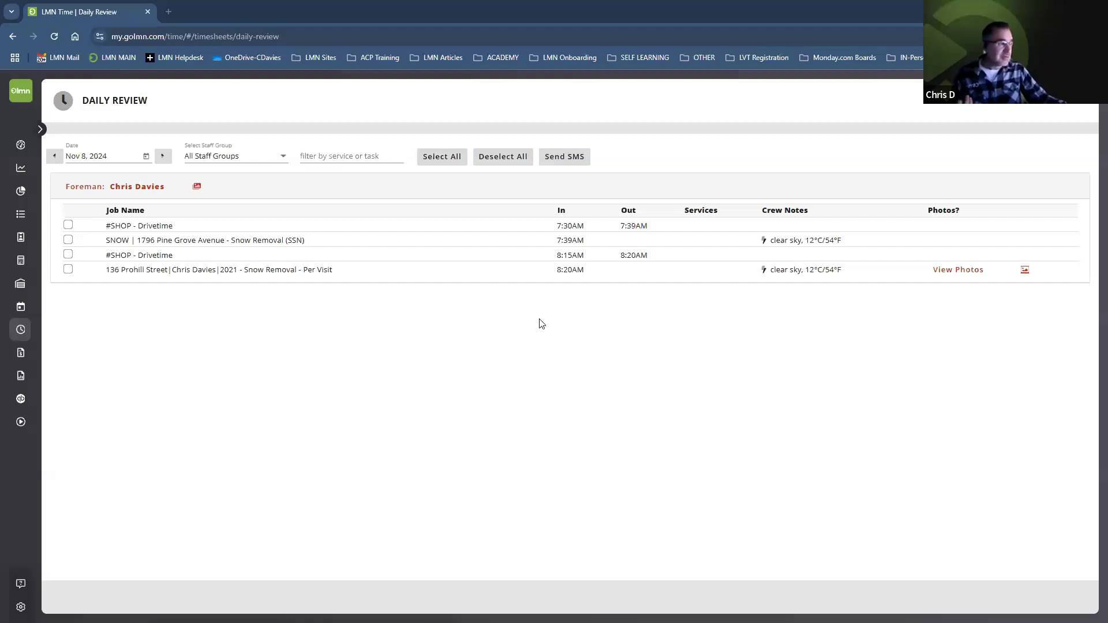
Open the Job List and sort it by creation date, oldest first and back to newest first.
mouse_move(27, 265)
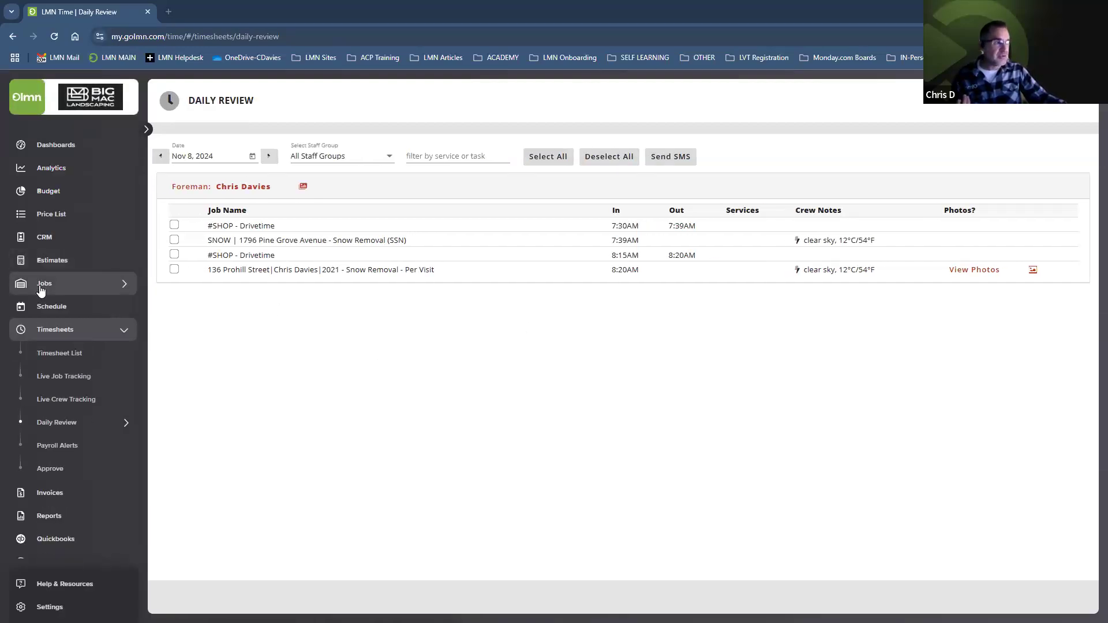
left_click(41, 285)
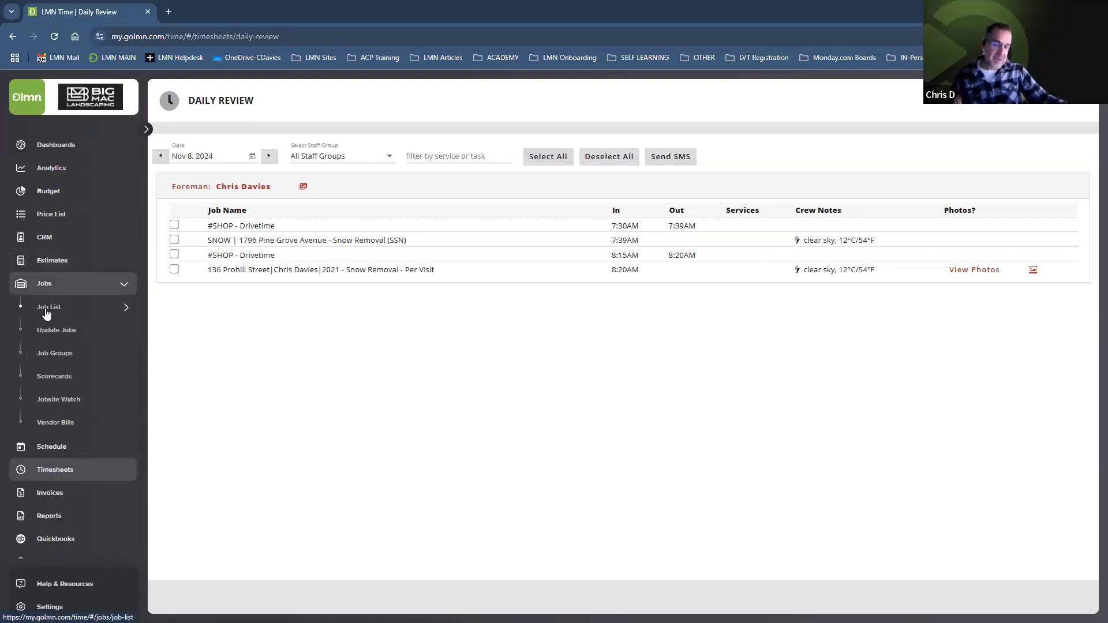
left_click(46, 310)
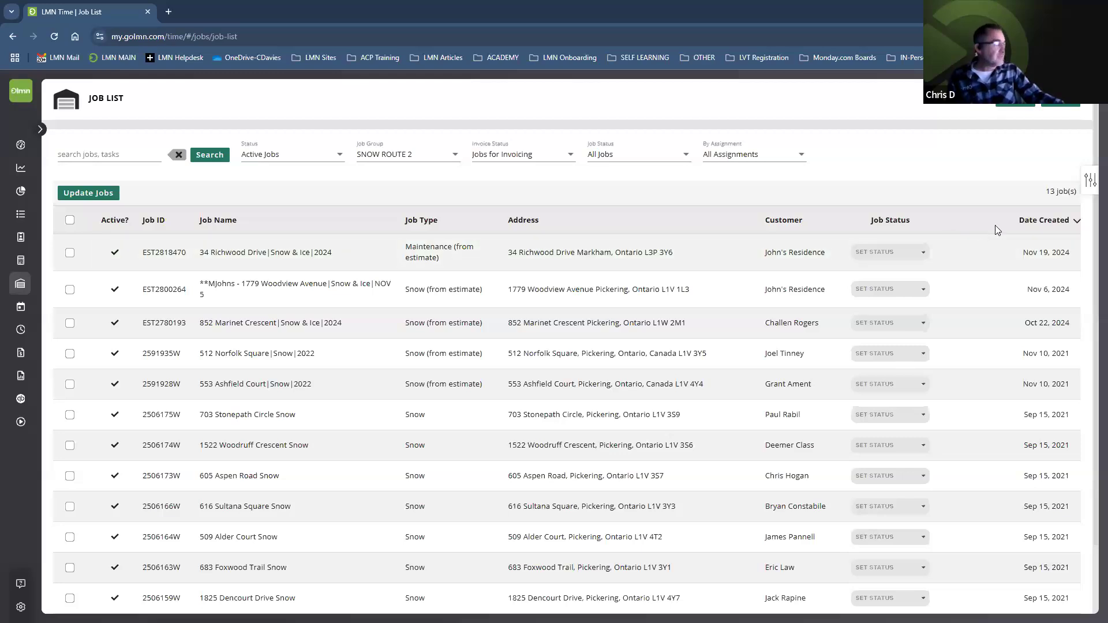
left_click(1042, 228)
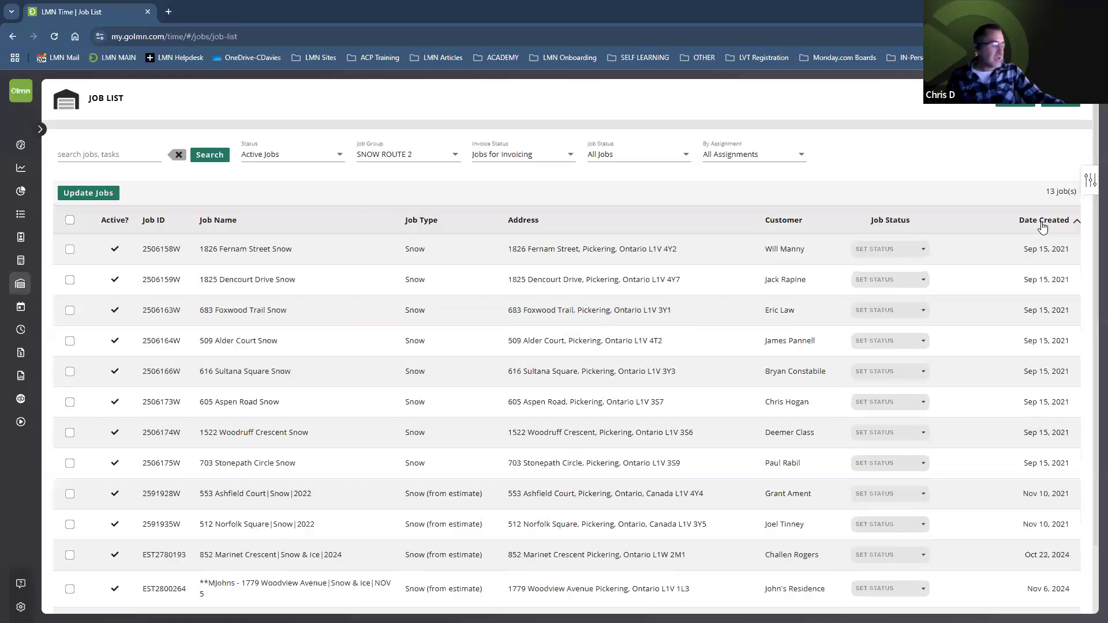
left_click(1042, 228)
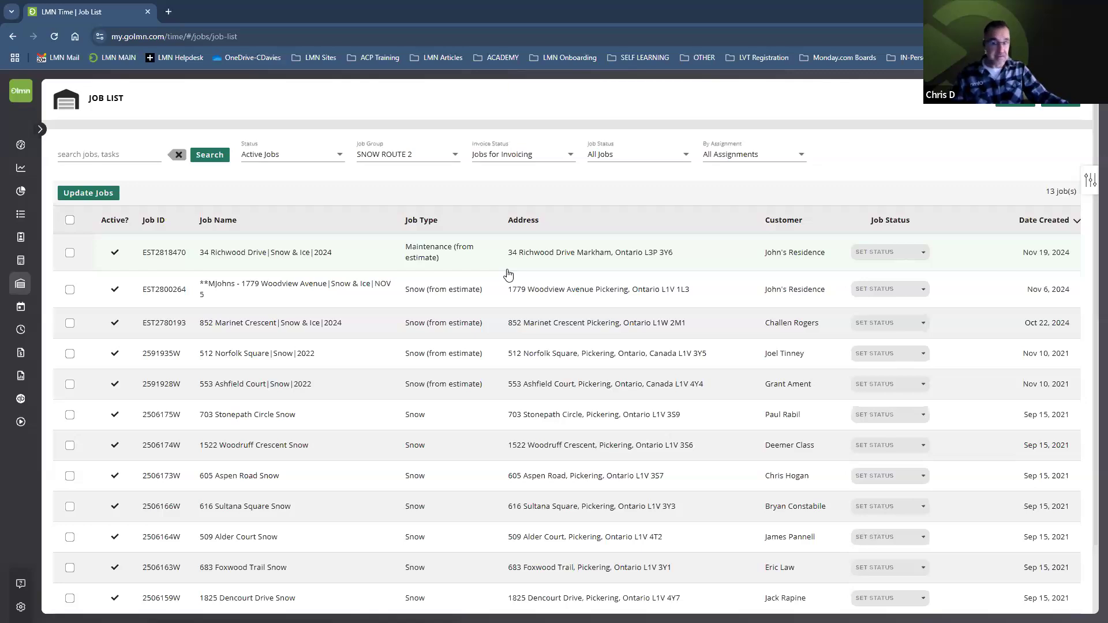
Filter the SNOW ROUTE 2 job list to jobs with no invoicing and open the 2022 snow job.
left_click(484, 158)
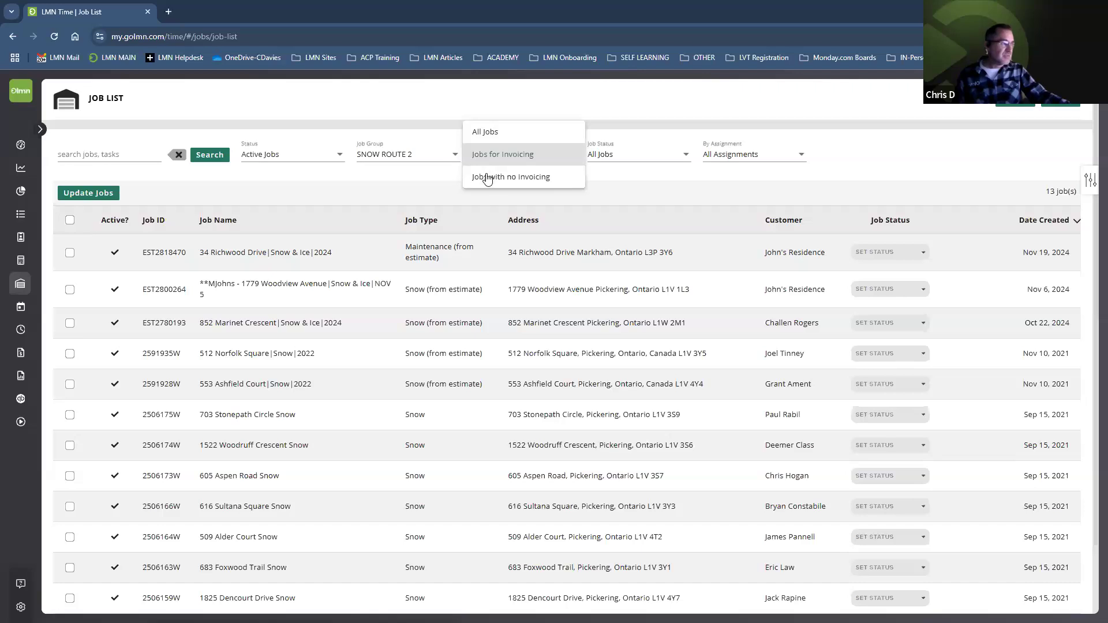
left_click(486, 177)
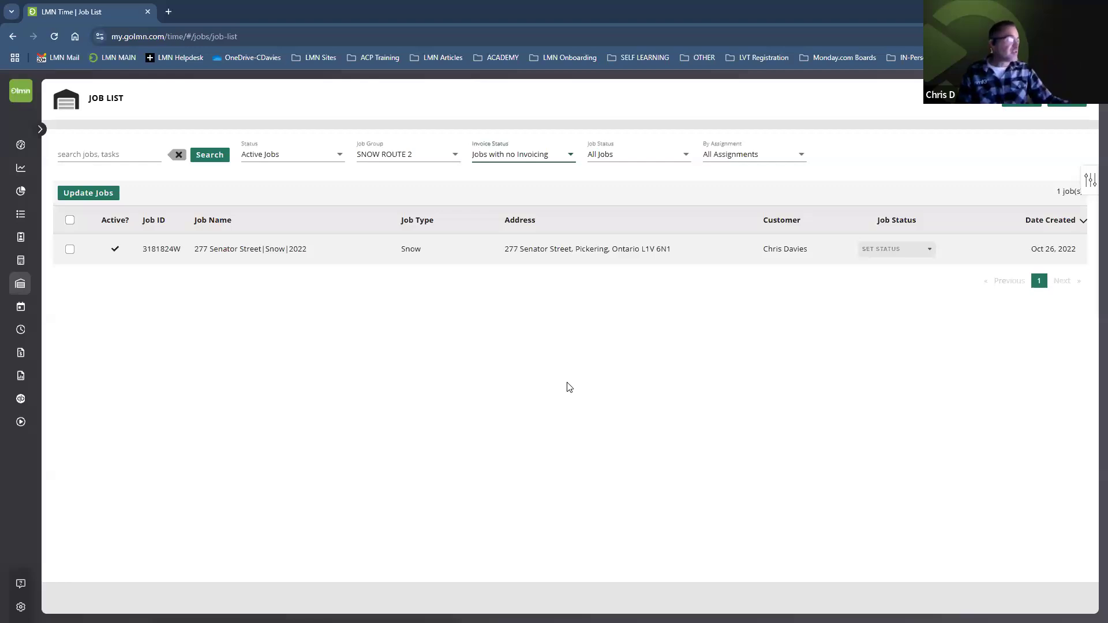
left_click(578, 254)
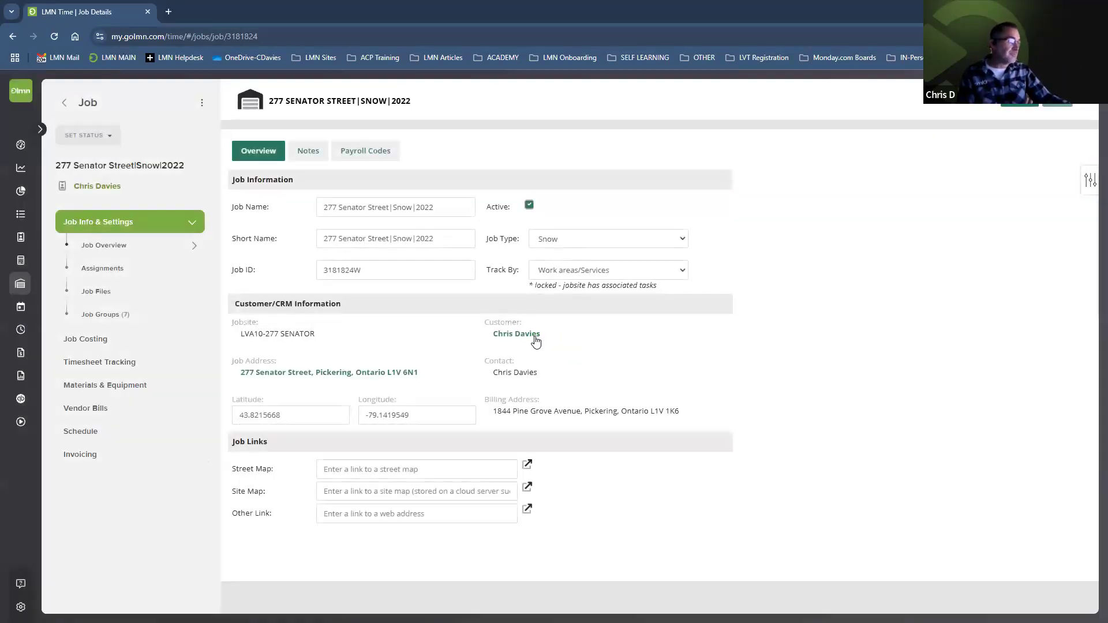
Examine the snow job's punch-in tasks, services and invoice activation without changing them.
left_click(96, 364)
left_click(106, 292)
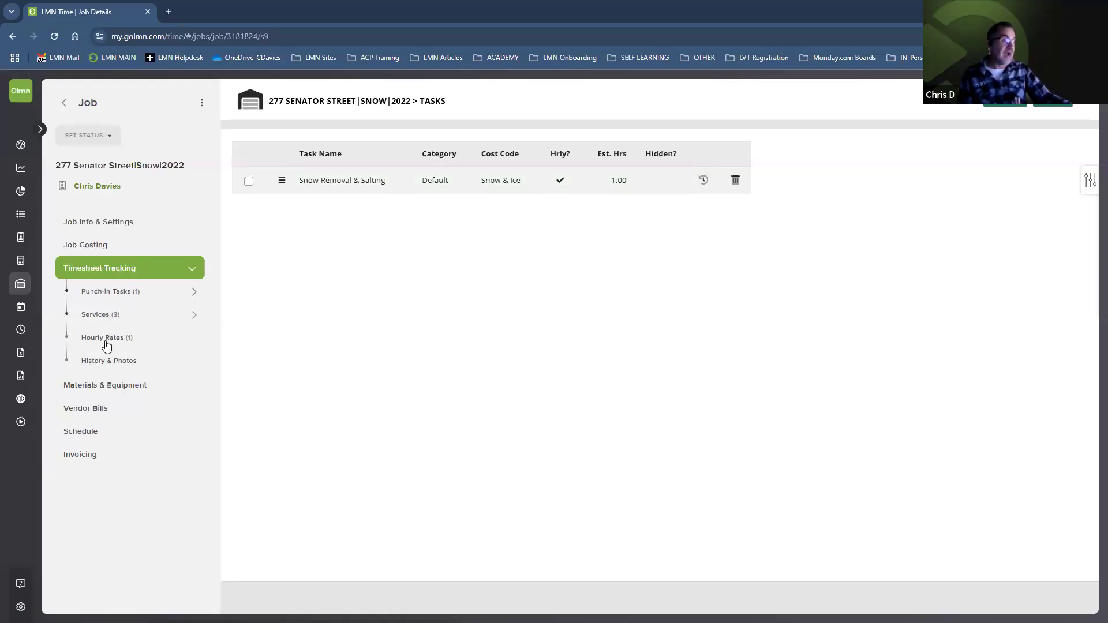
left_click(91, 316)
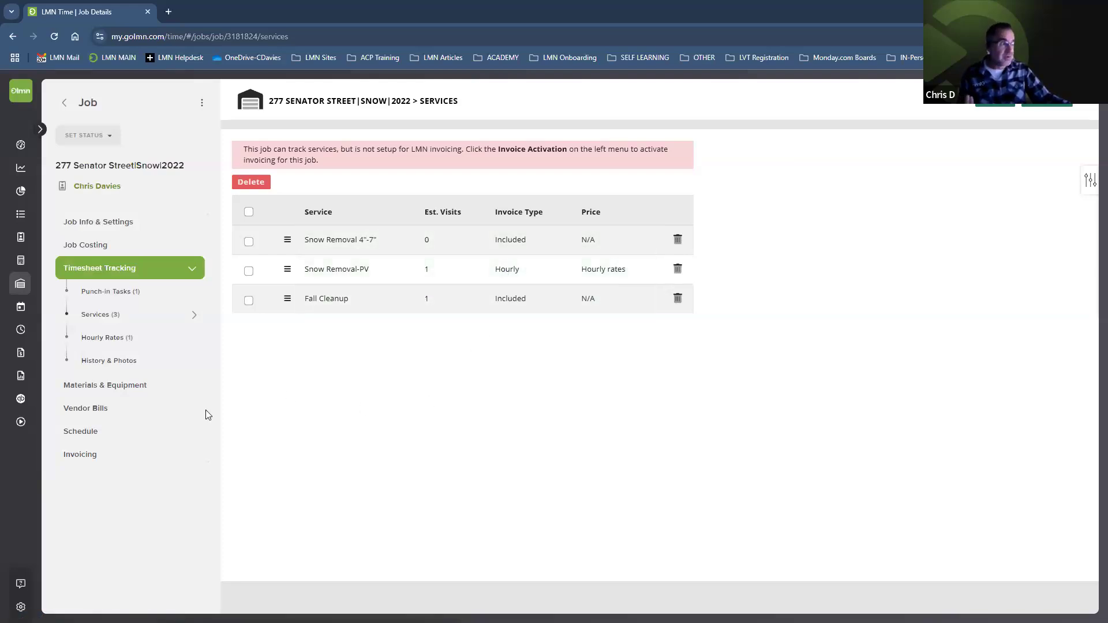
left_click(82, 455)
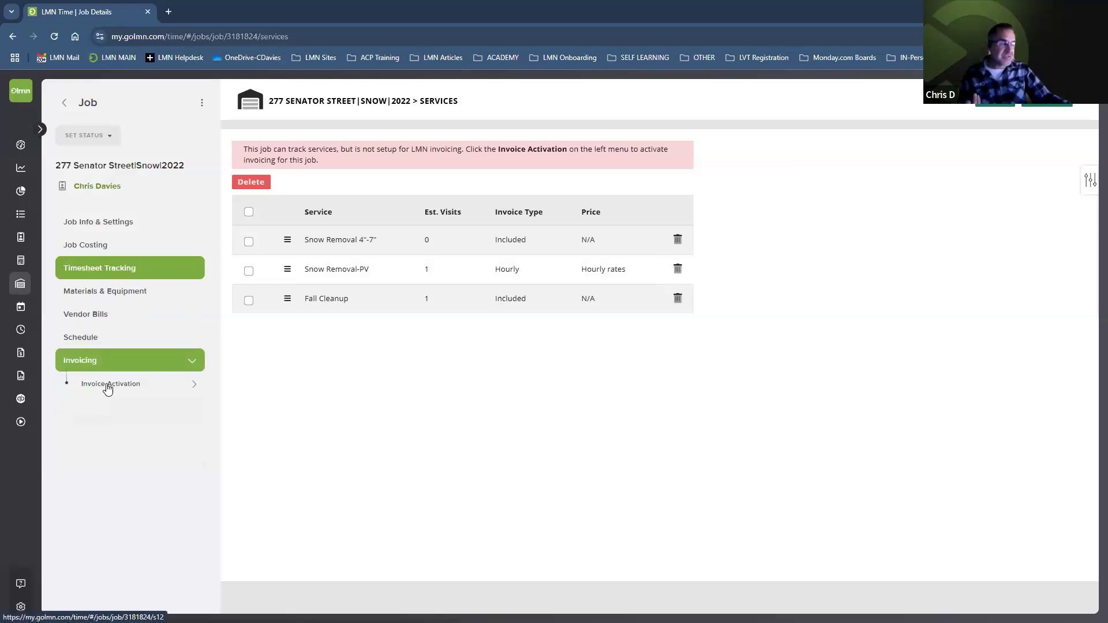
left_click(106, 385)
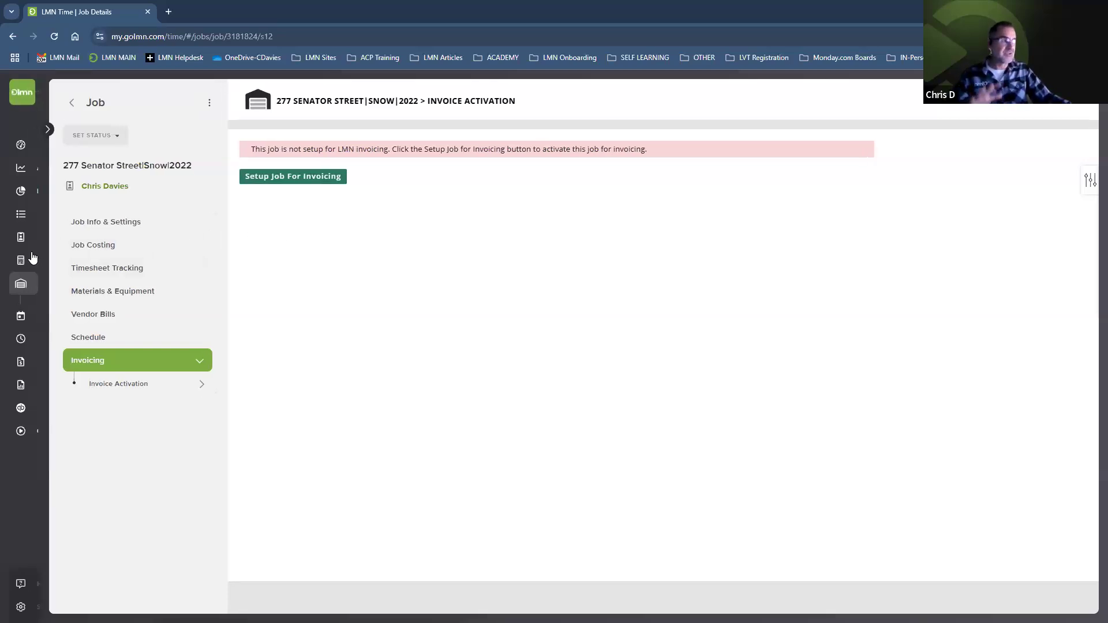
Start a new job from the Job List, search for and select the existing residential customer, and choose the cottage jobsite.
left_click(41, 309)
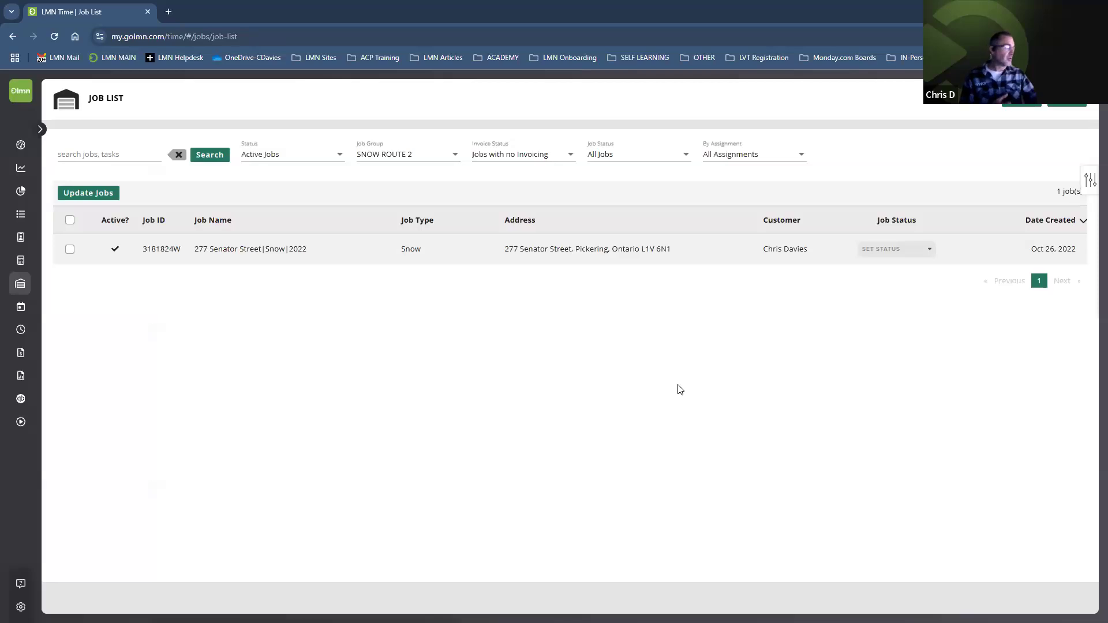
left_click(1054, 104)
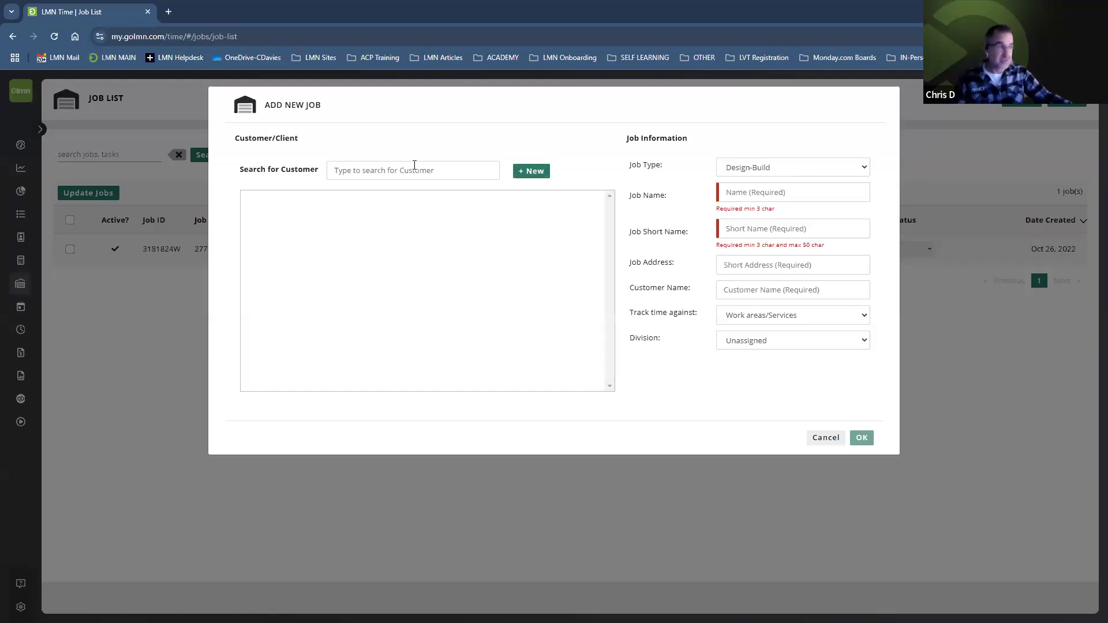
left_click(405, 171)
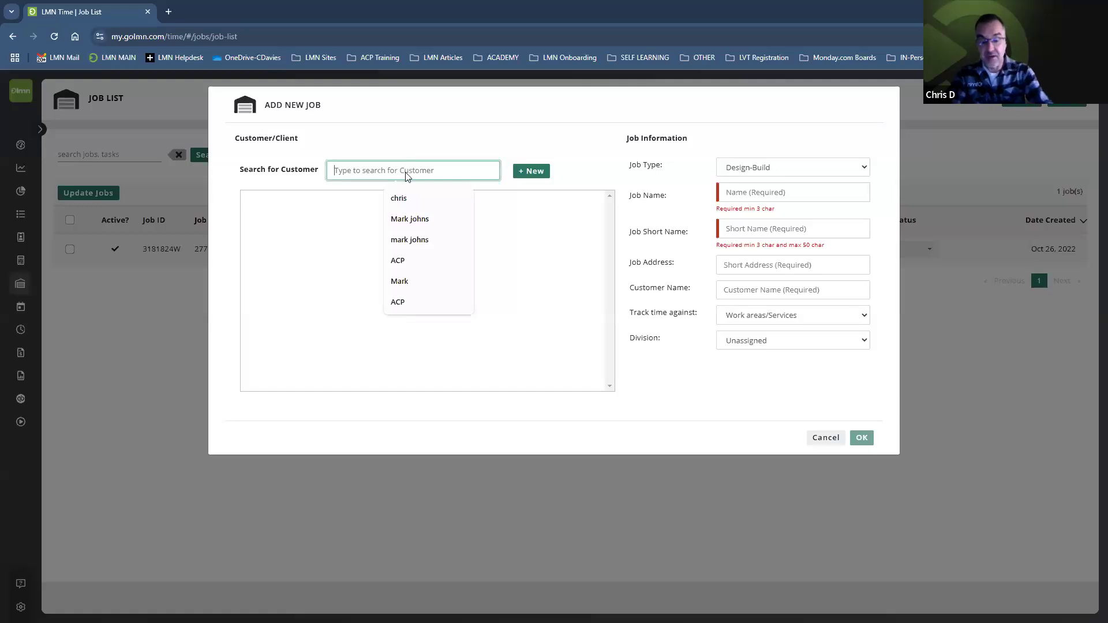
type("JOhn's")
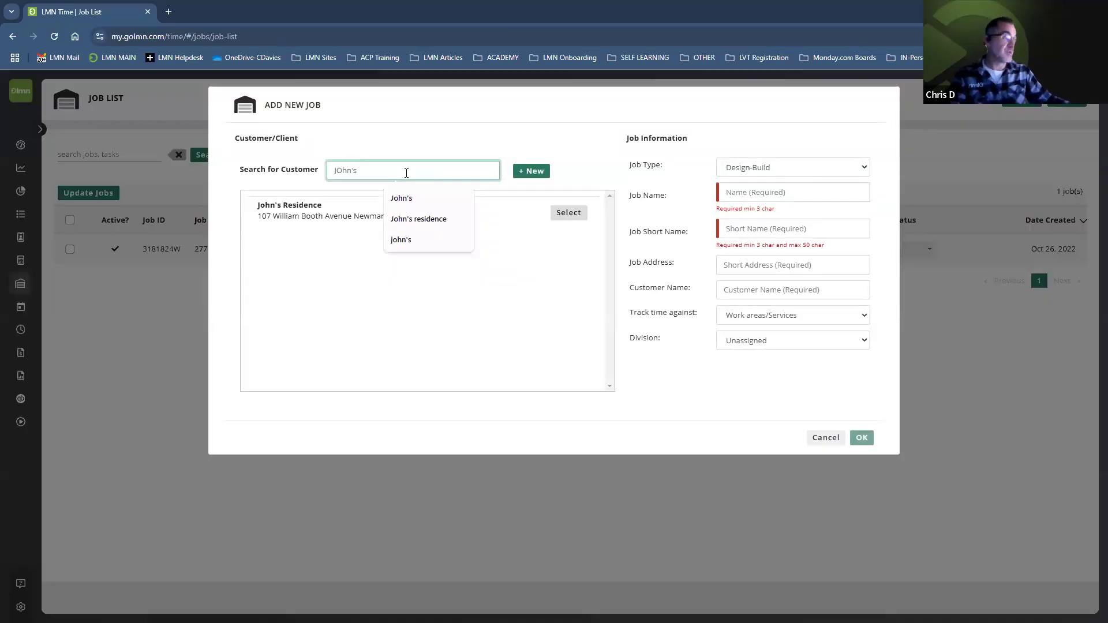
left_click(314, 206)
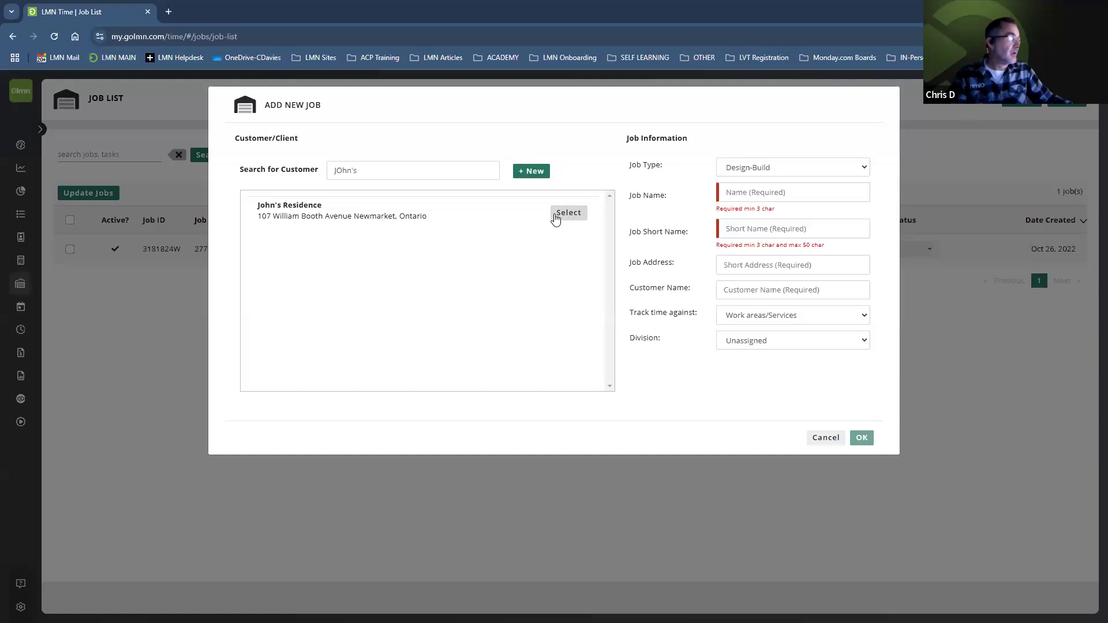
left_click(567, 213)
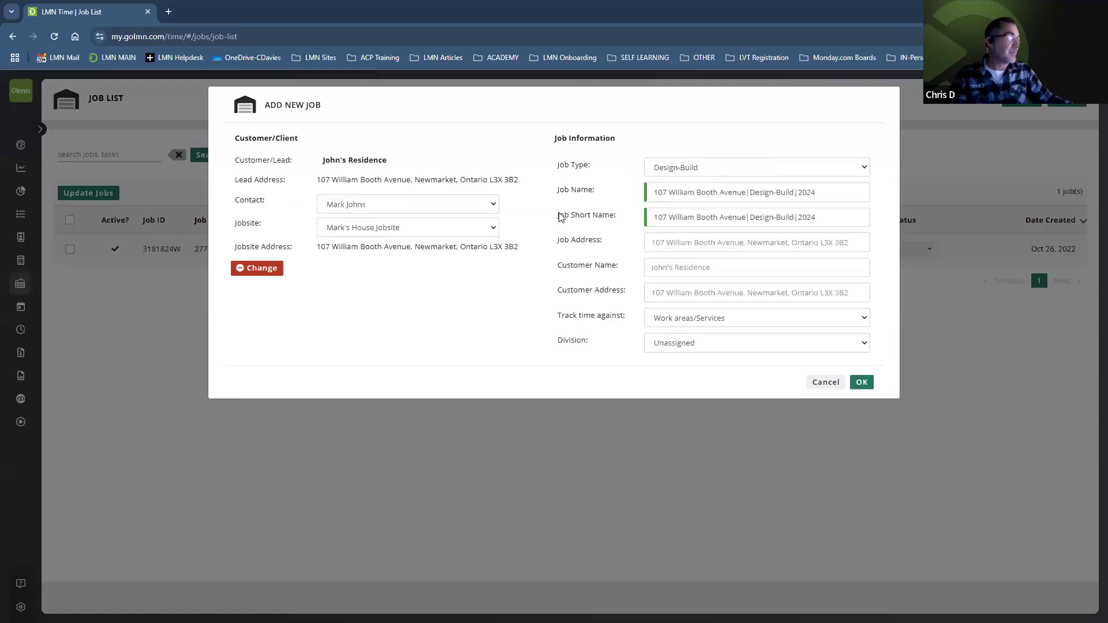
left_click(380, 234)
left_click(362, 264)
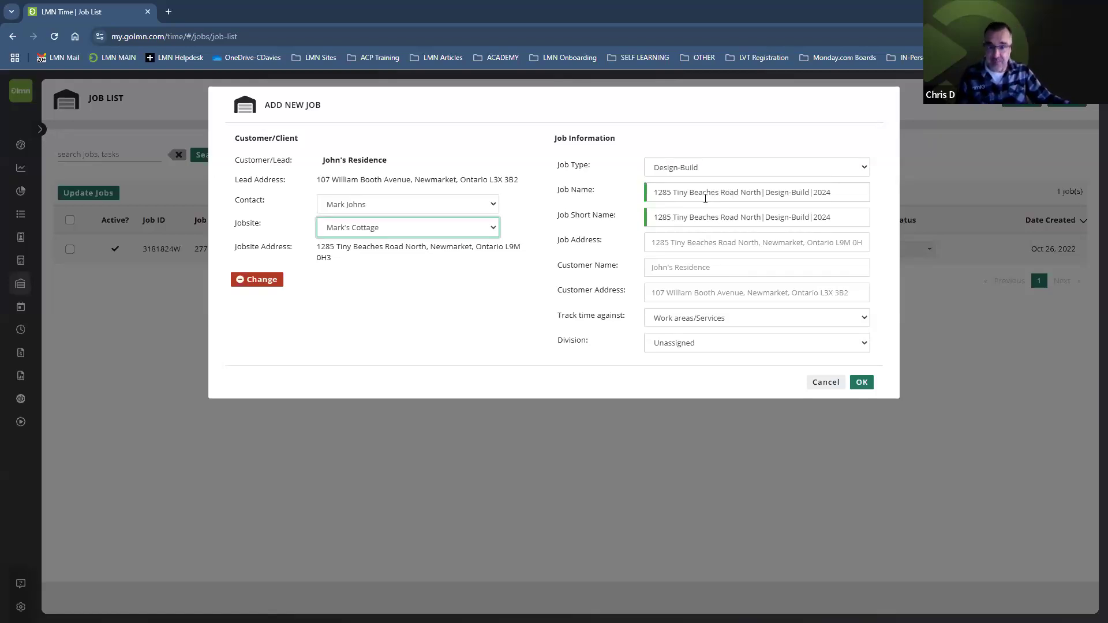
Set the new job's type to LAWN RENOVATION and its division to Design-Build, and create the job.
left_click(701, 169)
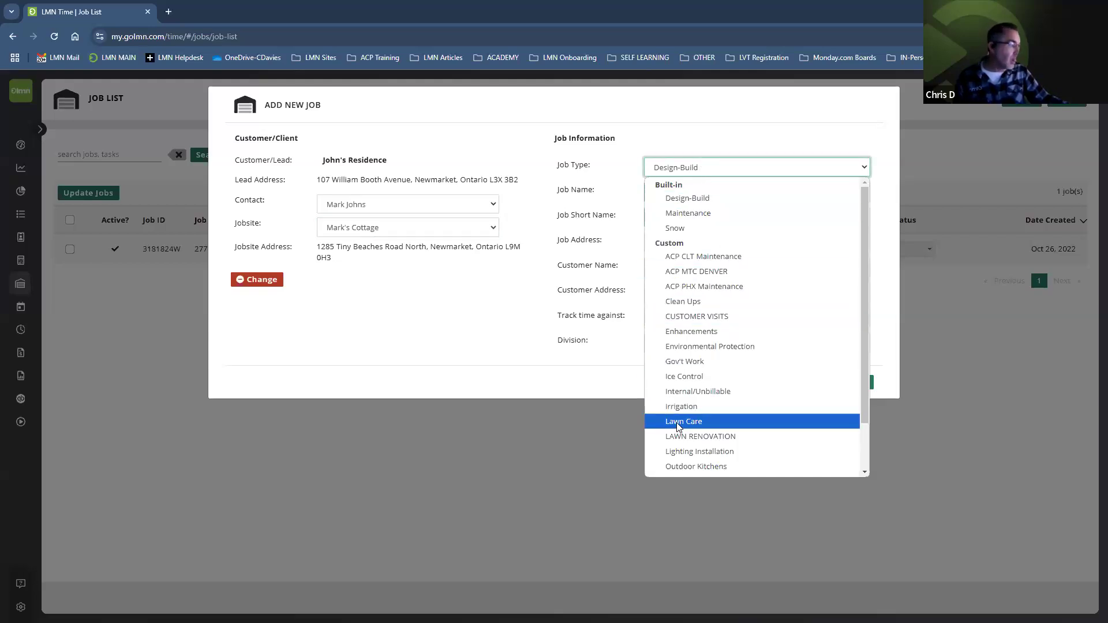
left_click(681, 437)
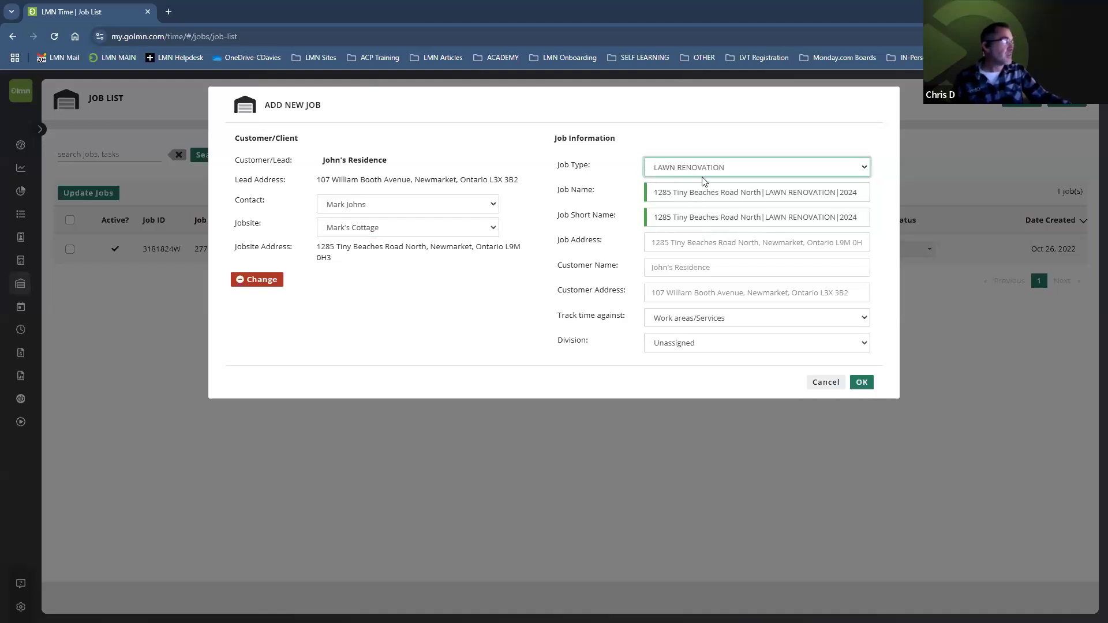
left_click(663, 348)
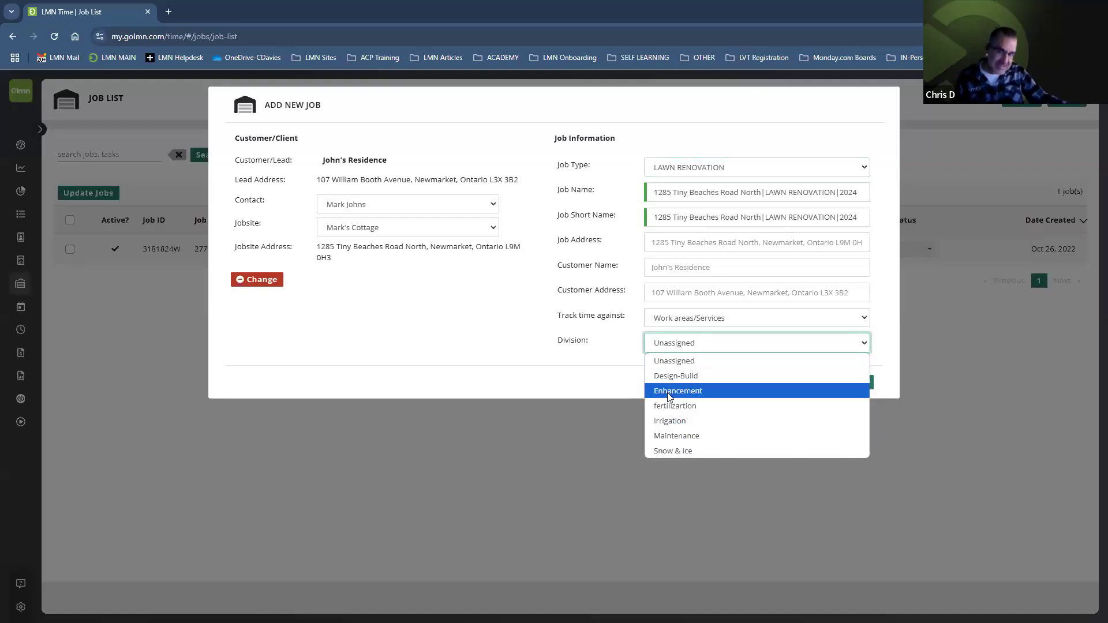
left_click(668, 378)
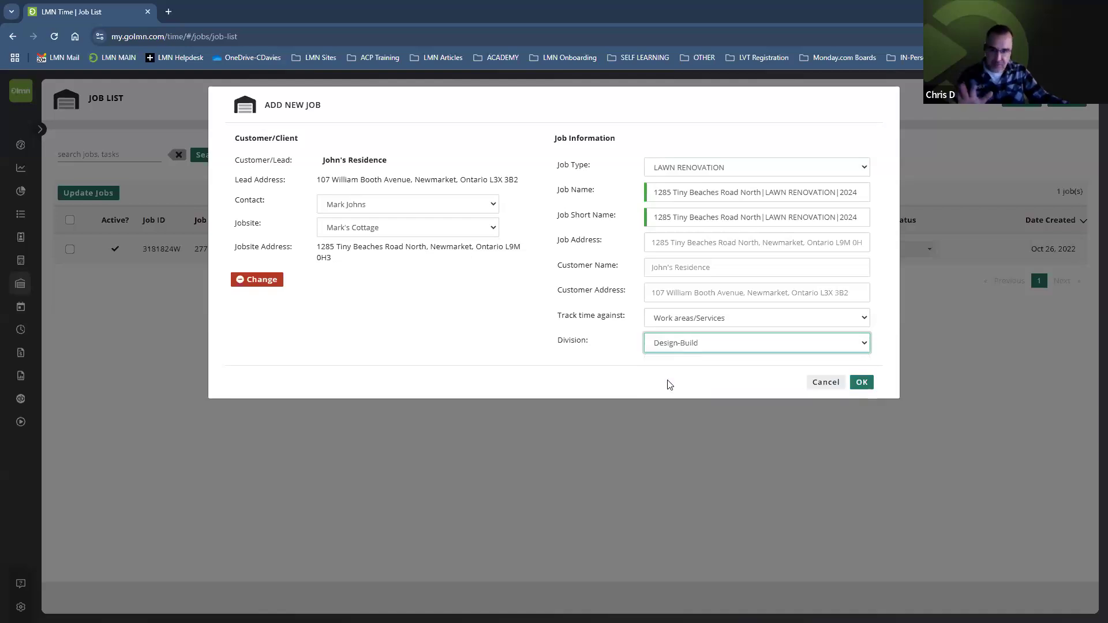
left_click(863, 382)
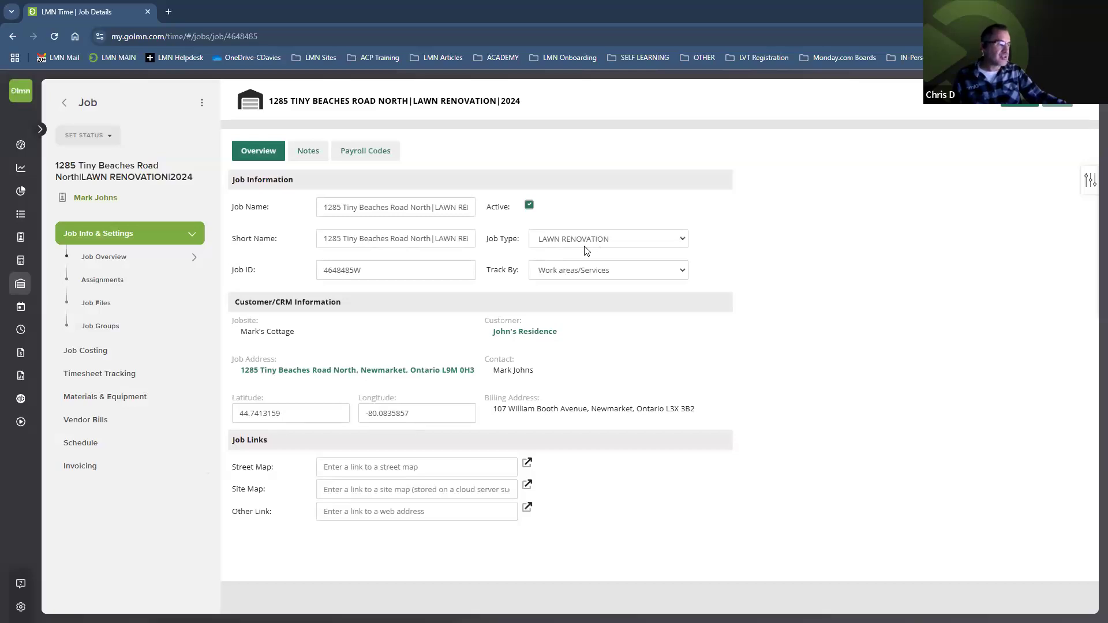
Start a punch-in task named Sod Installation on the new job, with cost code Design-Build and hours and rate tracked for billing-by-the-hour.
left_click(109, 373)
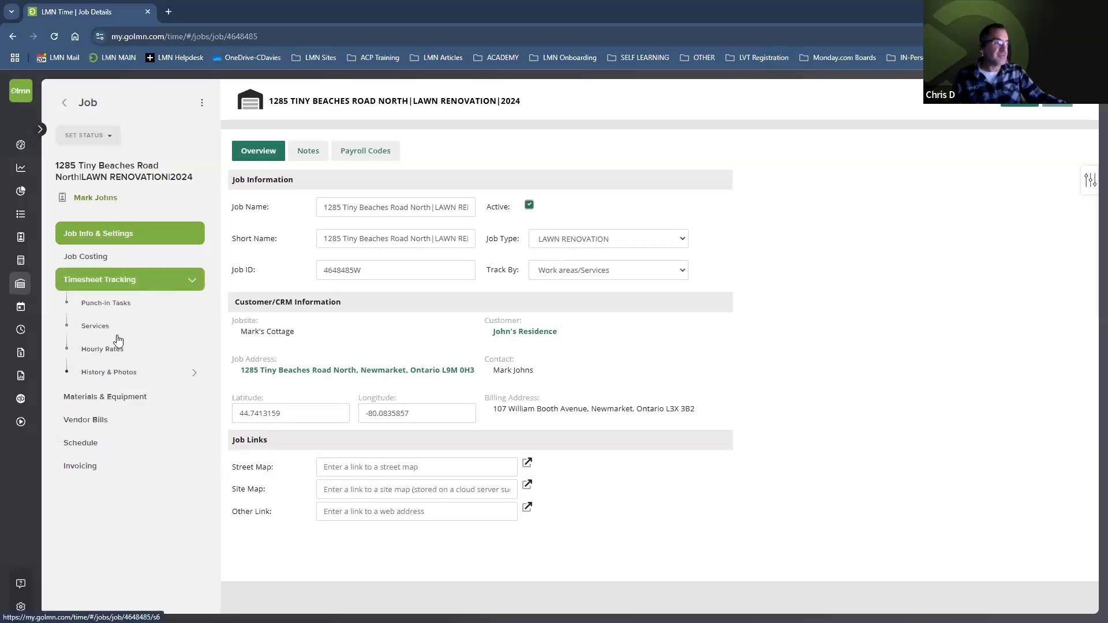
left_click(109, 303)
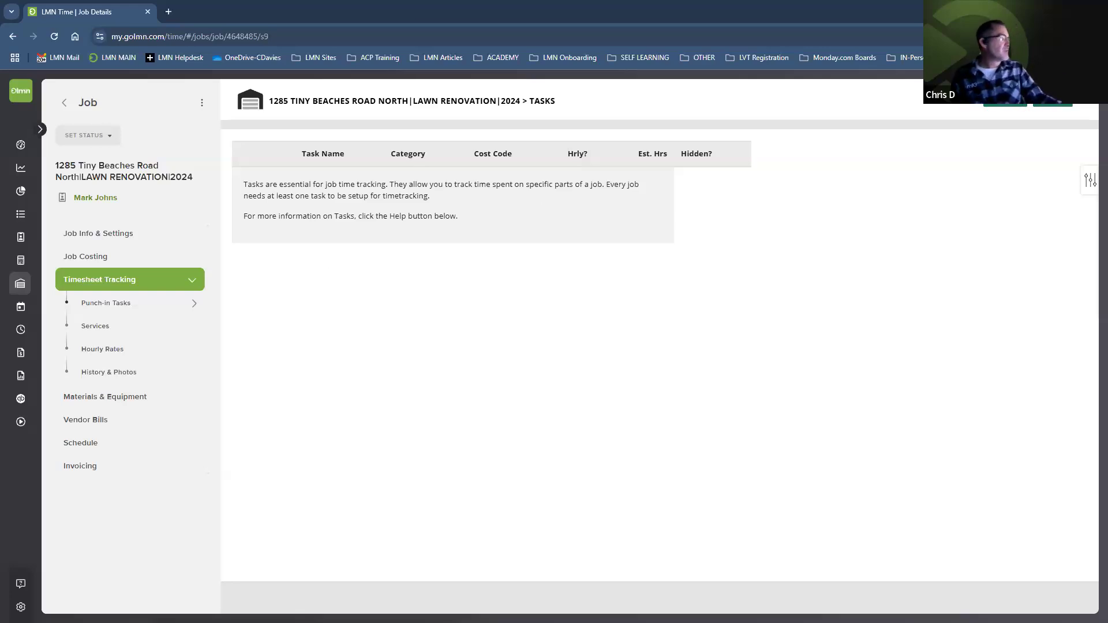
left_click(1049, 103)
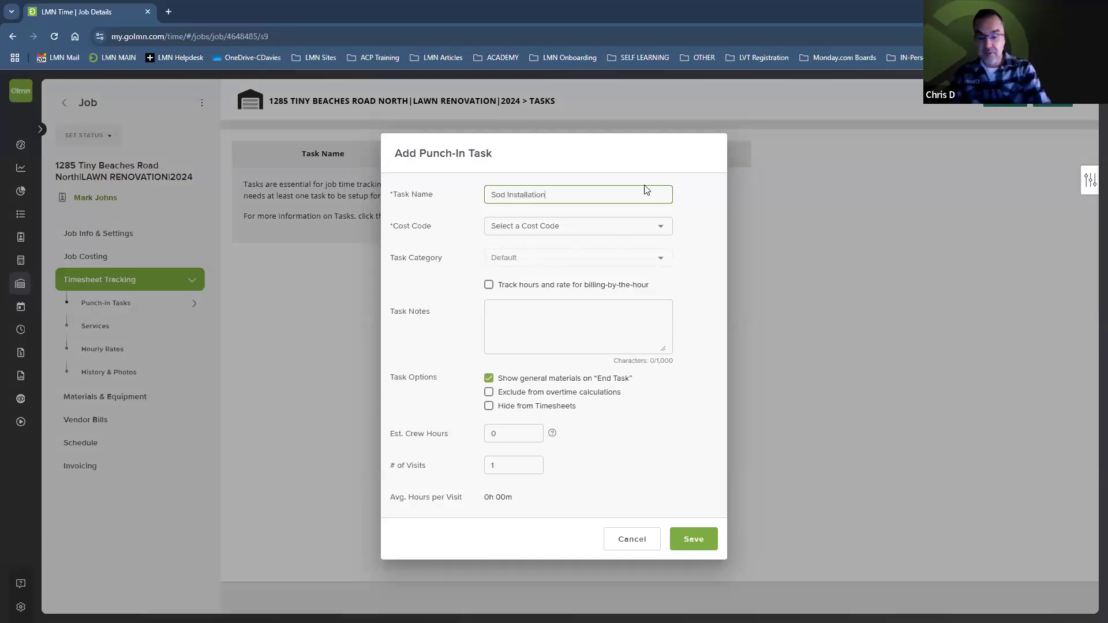
key("Tab")
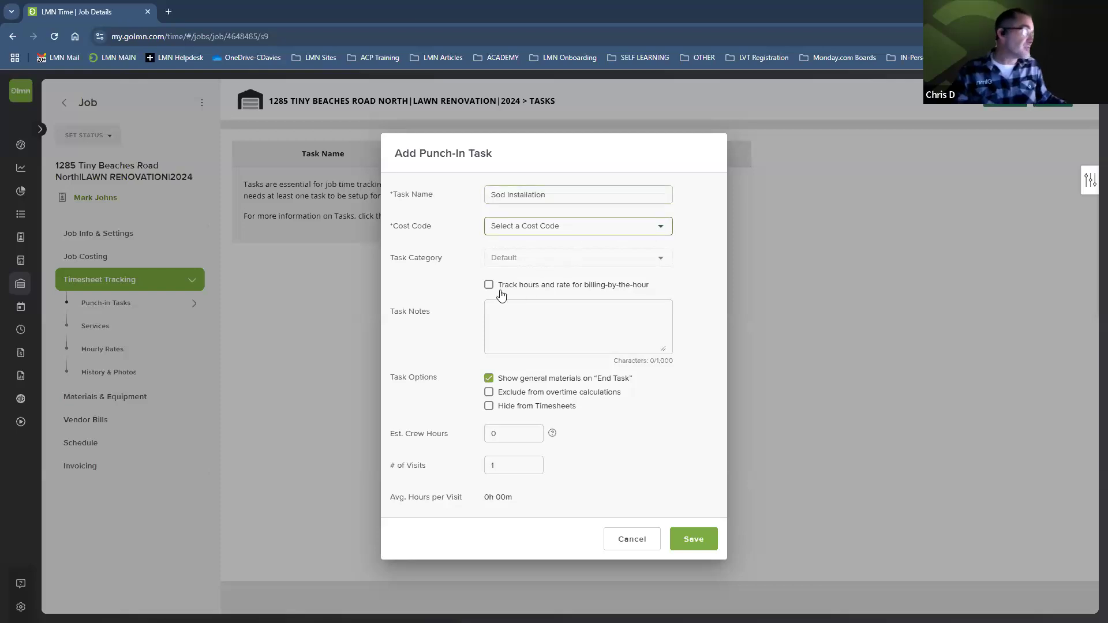
left_click(489, 289)
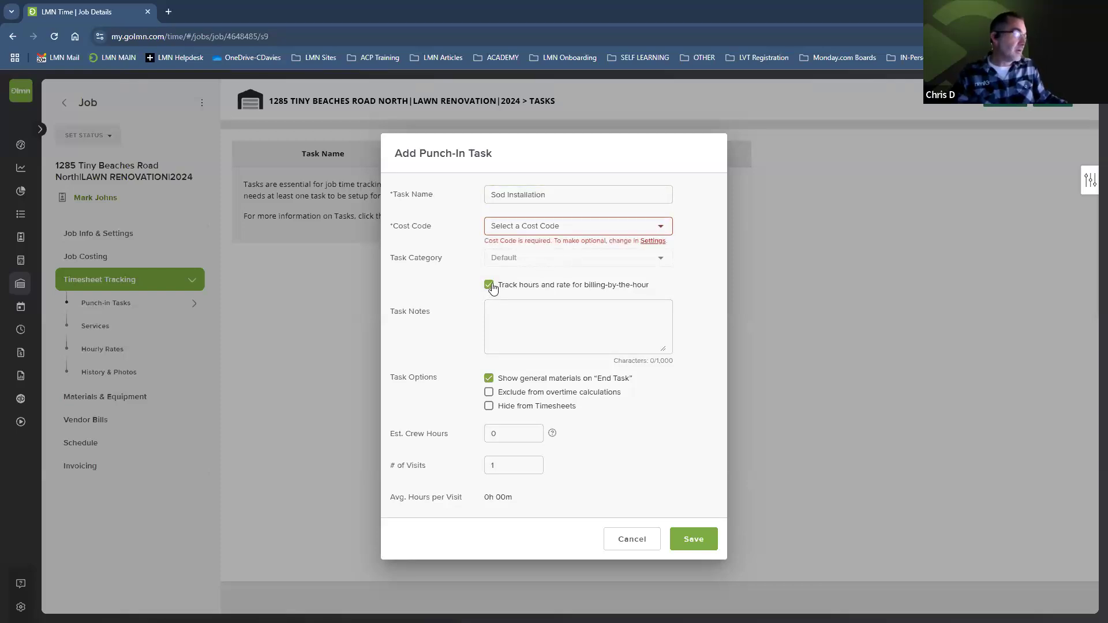
left_click(519, 227)
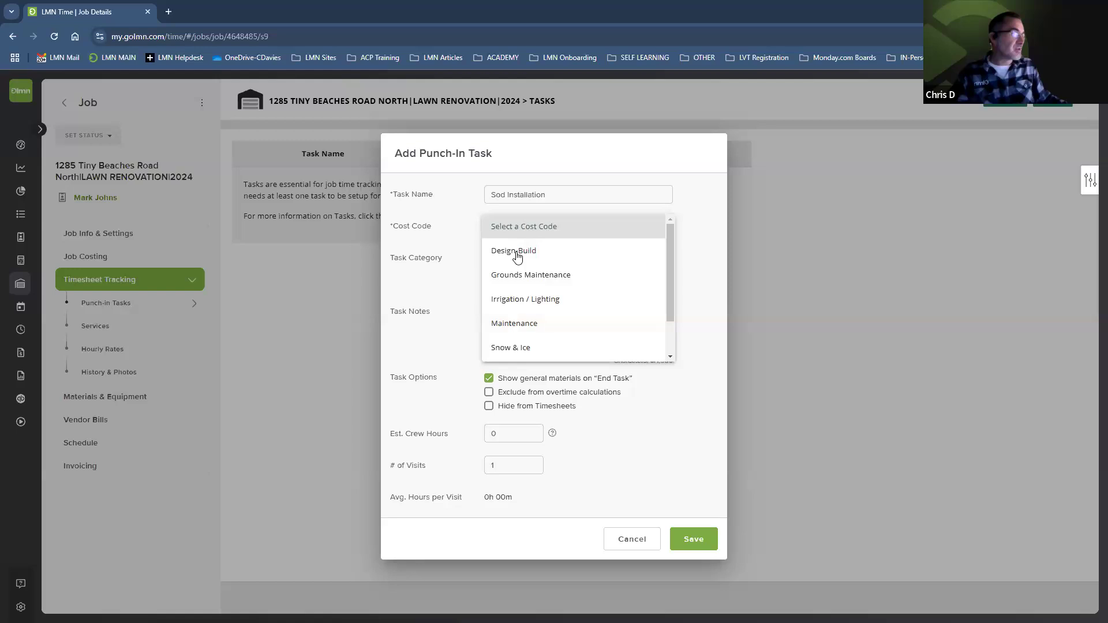
left_click(517, 254)
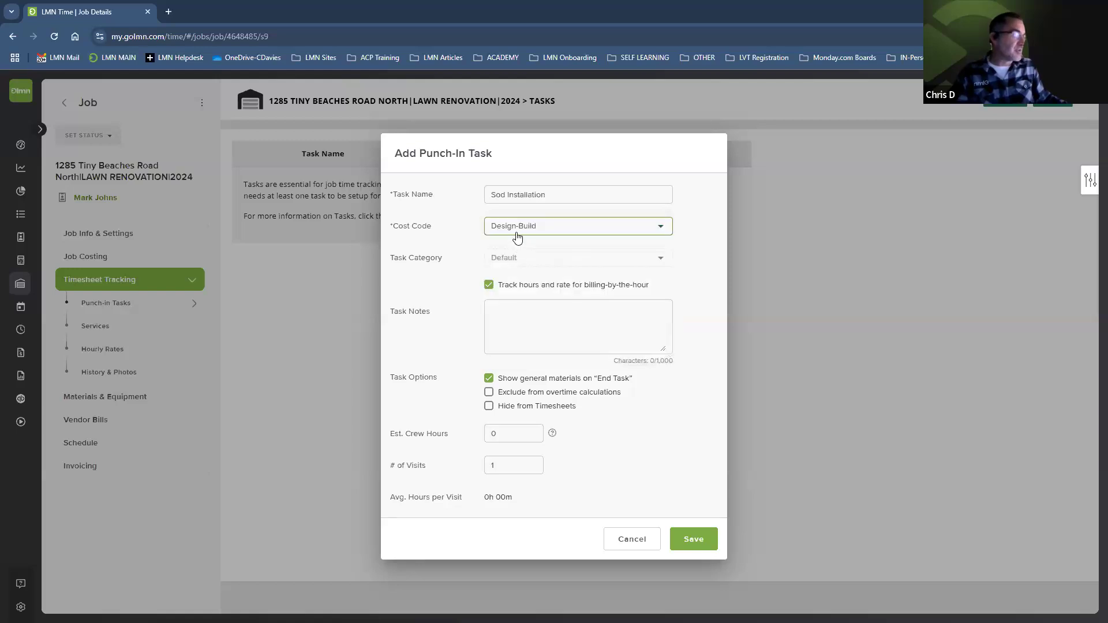
Enter the task note "Cust would like 400 sq ft of new sod laid in backyard only." and save the punch-in task.
left_click(512, 308)
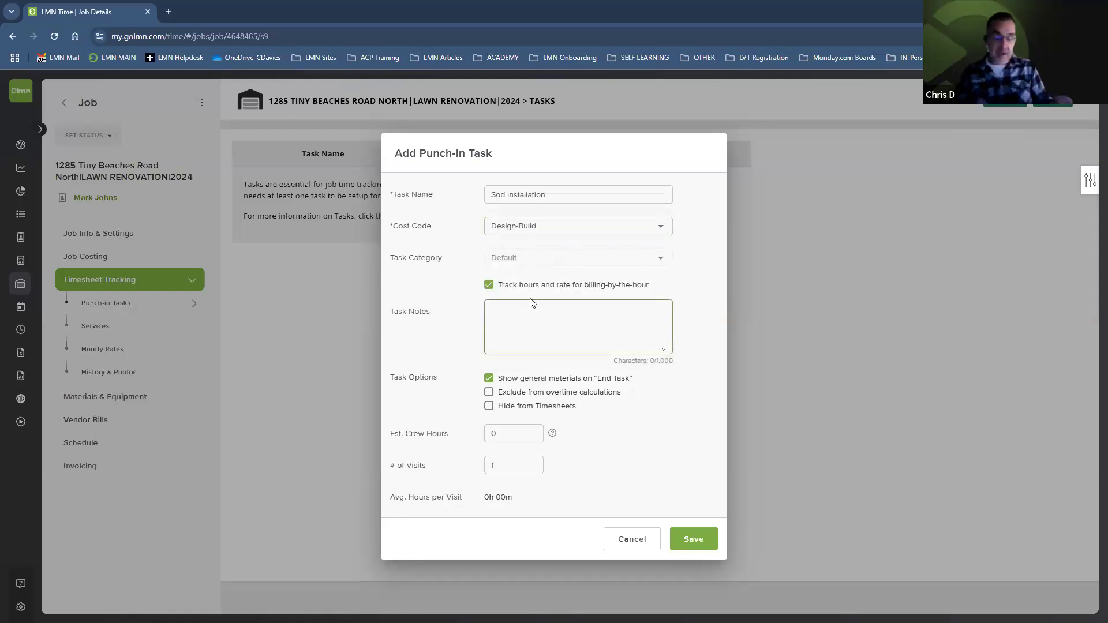
type("Cust would ")
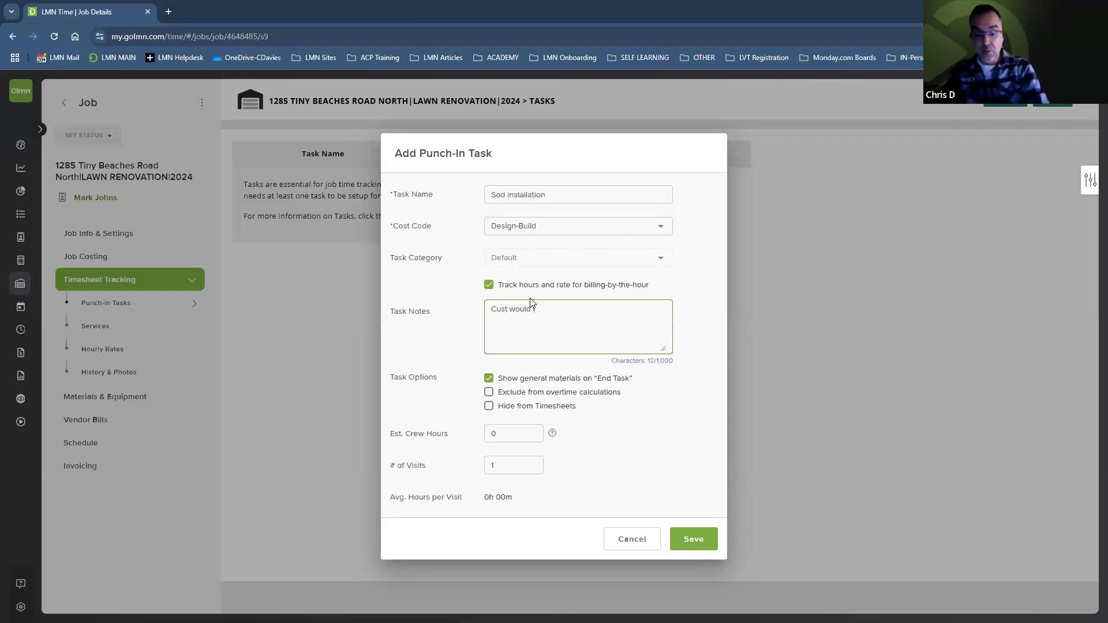
type("like 400 s")
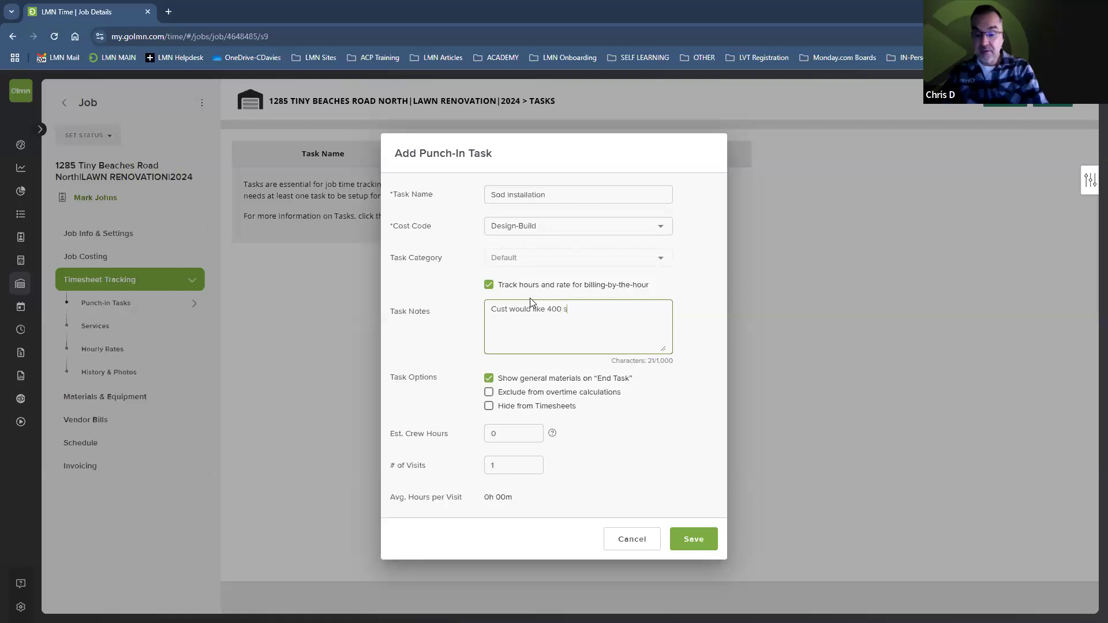
type("q ft of new ")
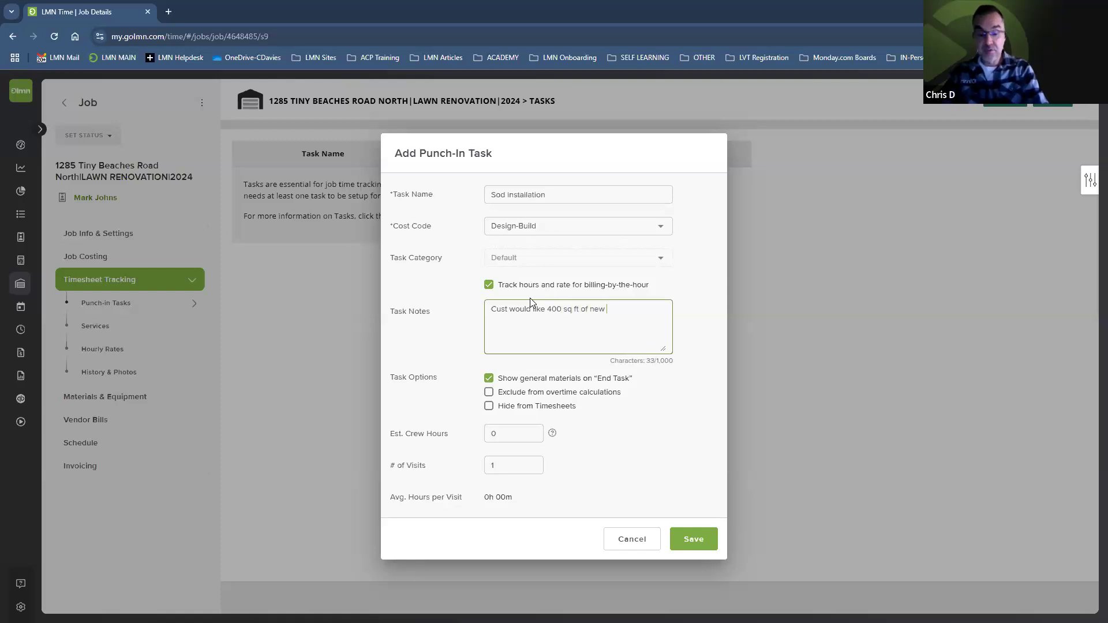
type("sod laisd")
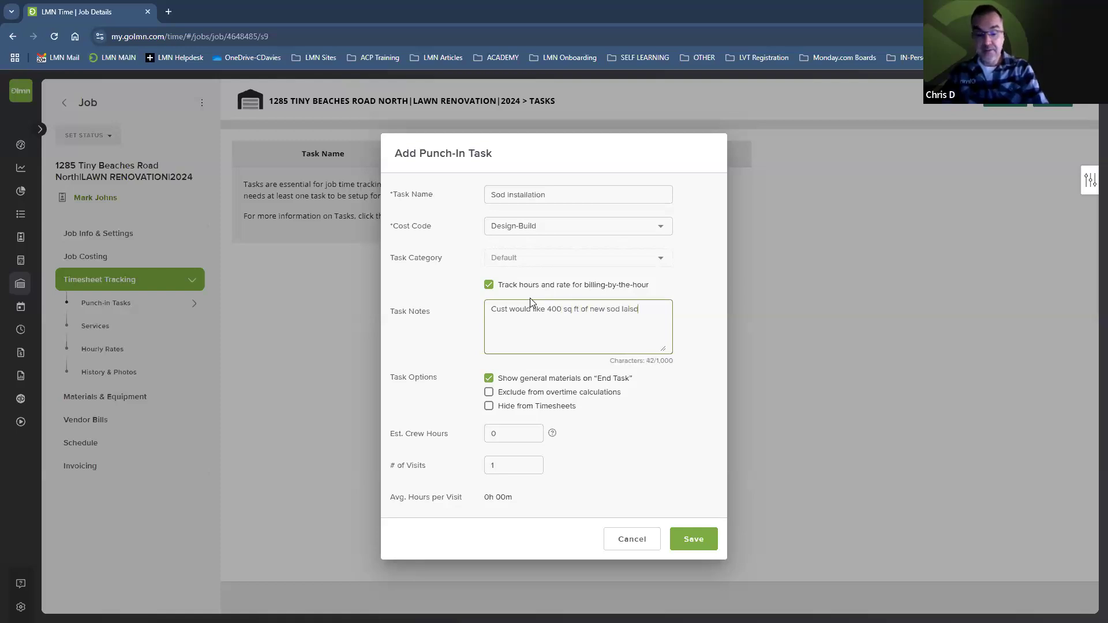
type(" in backyard only.")
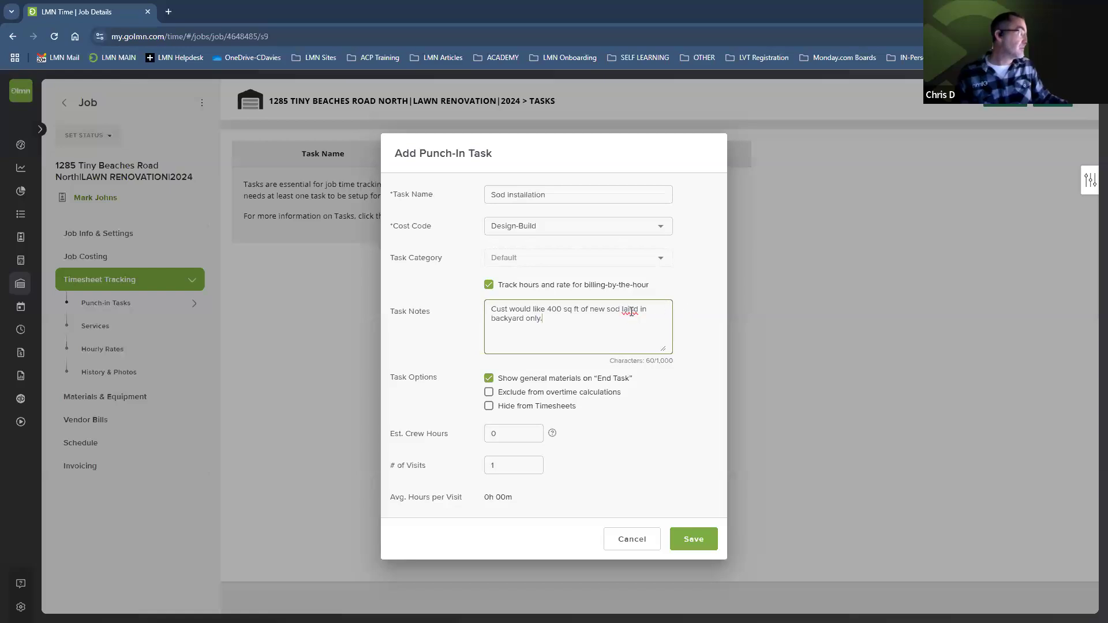
key("BackSpace")
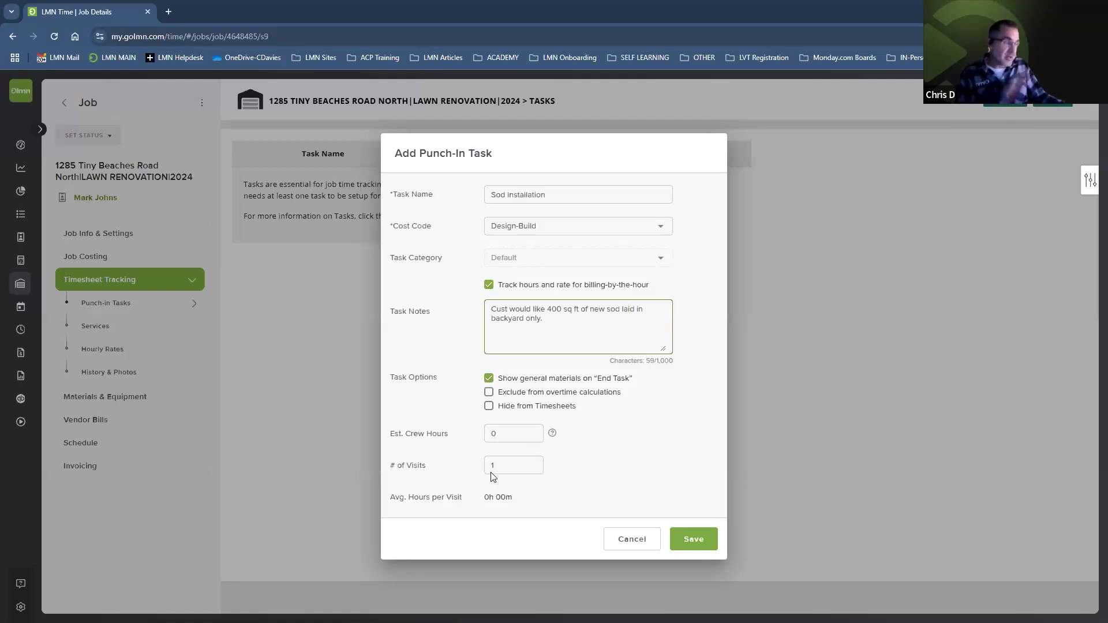
left_click(694, 539)
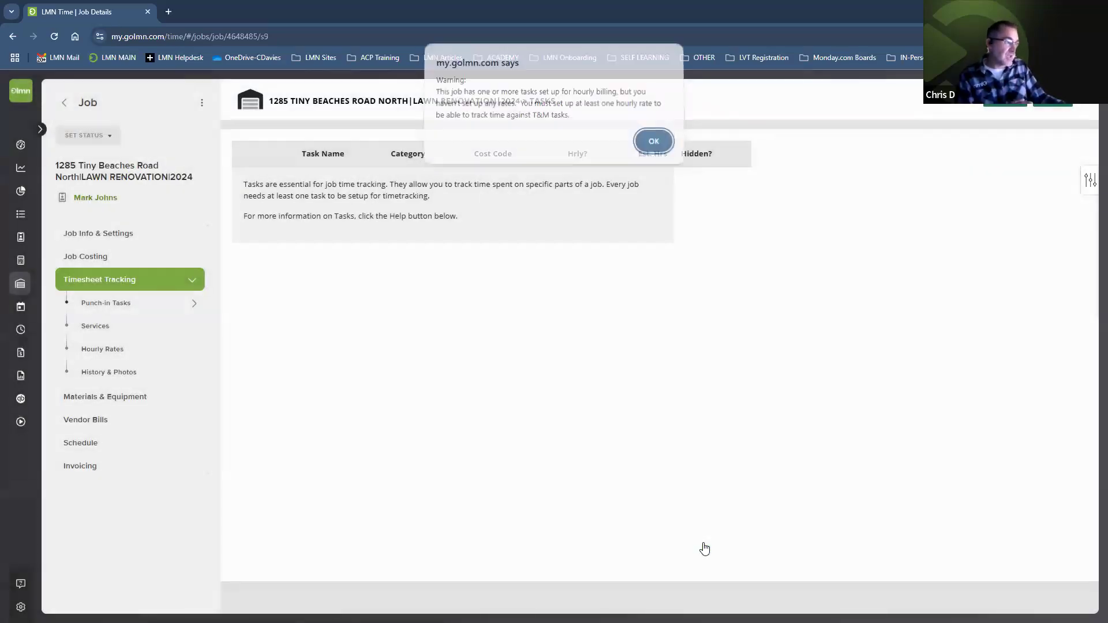
left_click(653, 149)
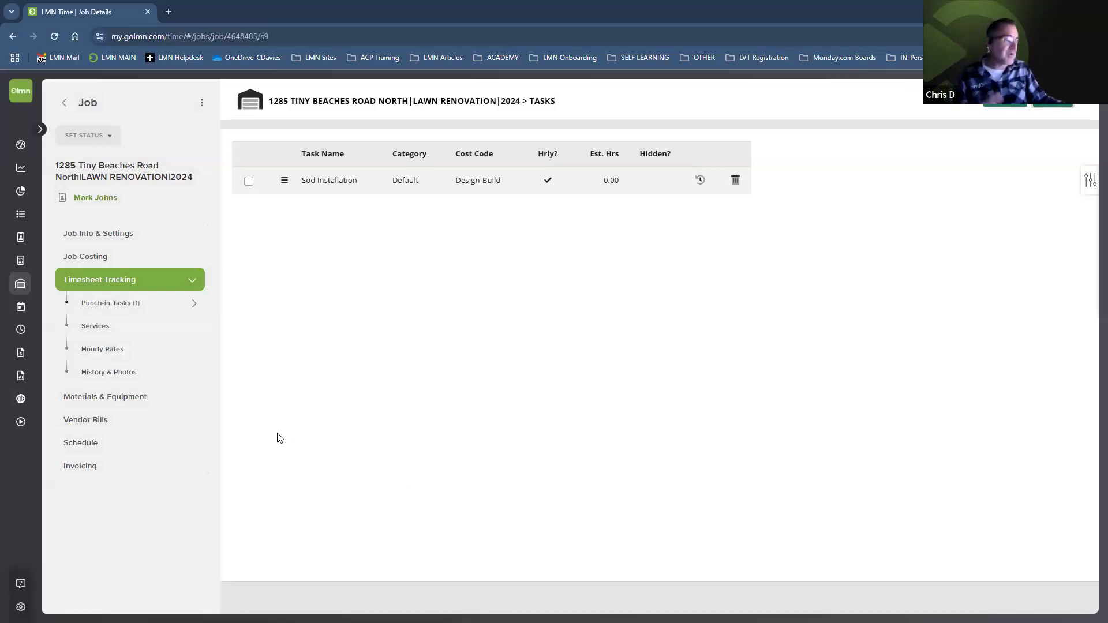
Add the existing Lawn Renovation Rate to the job's hourly rates.
left_click(95, 351)
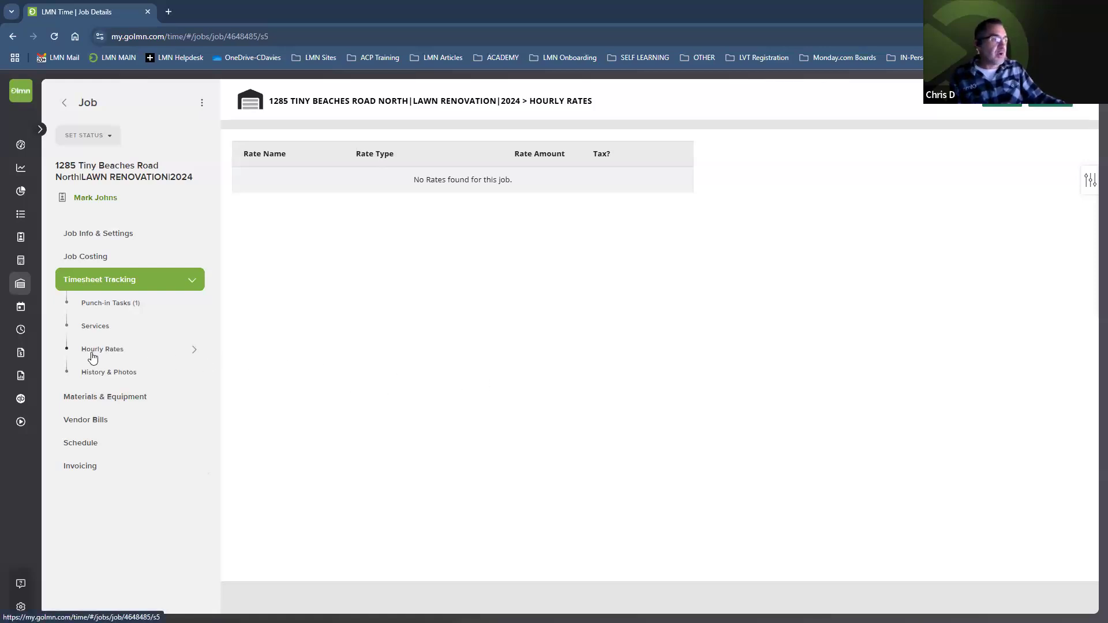
left_click(1056, 106)
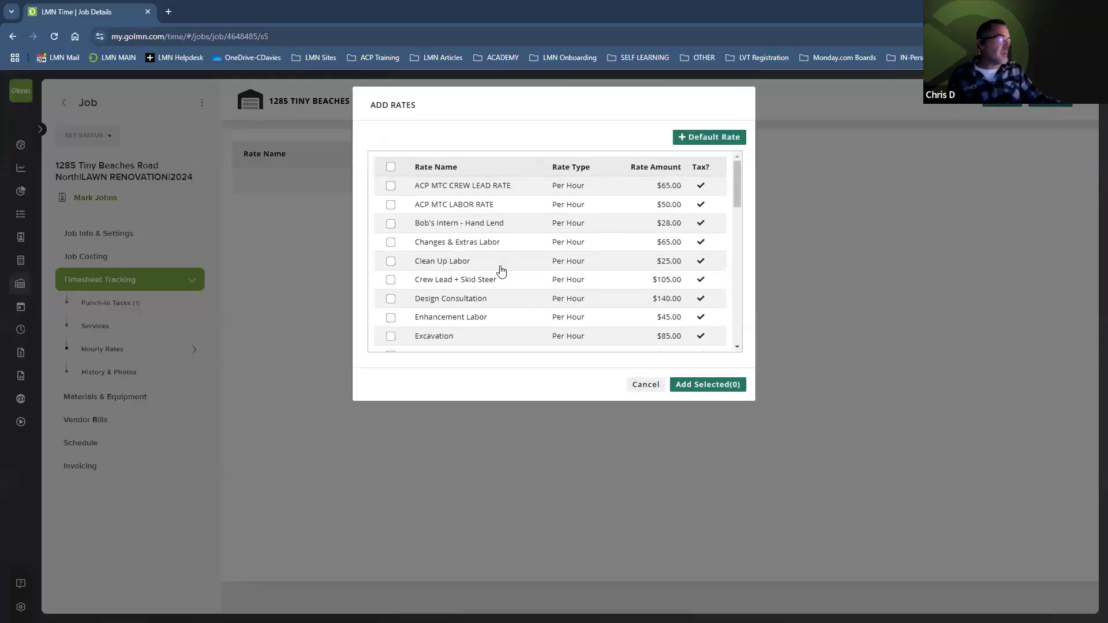
scroll(486, 257, "down", 1)
scroll(487, 257, "down", 5)
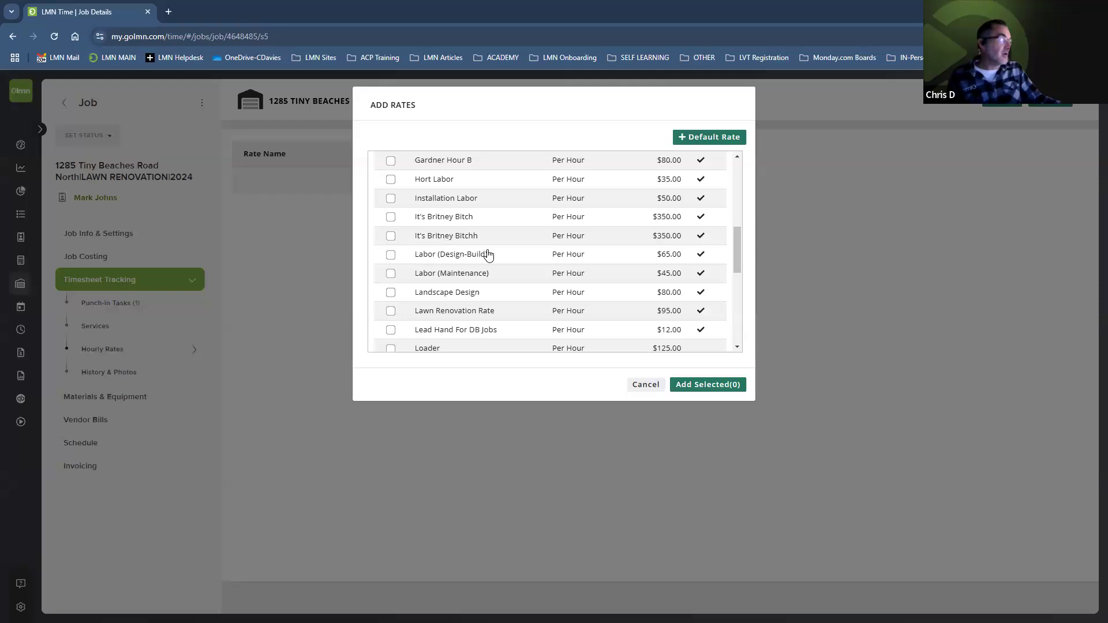
left_click(391, 311)
left_click(708, 384)
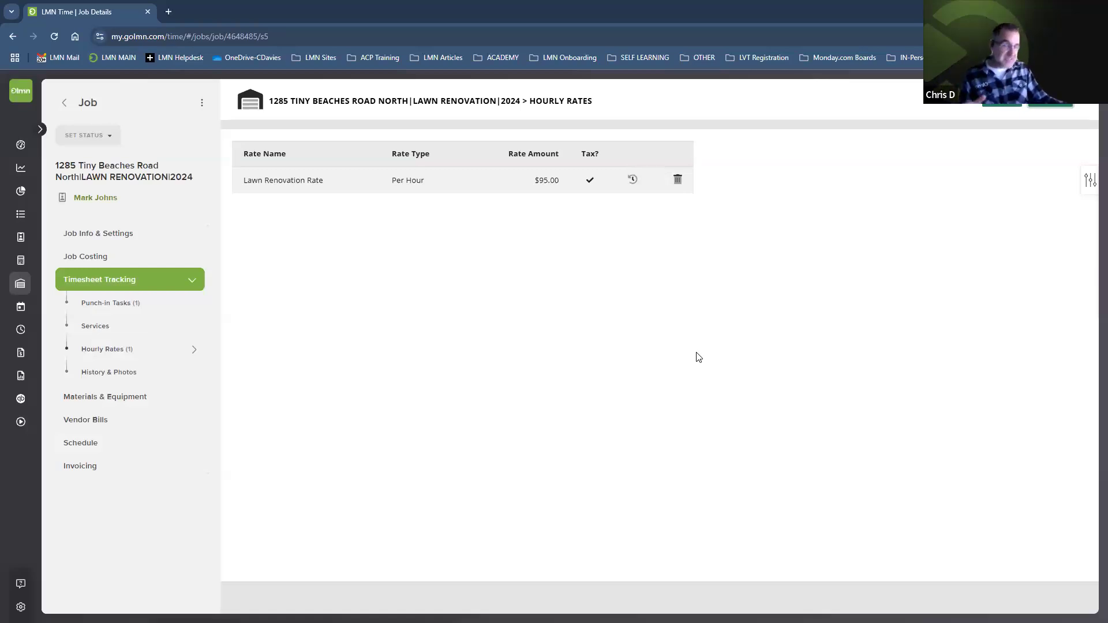
Search the price list materials for "sod" and add Sod (per roll) to the job's materials and equipment.
left_click(119, 397)
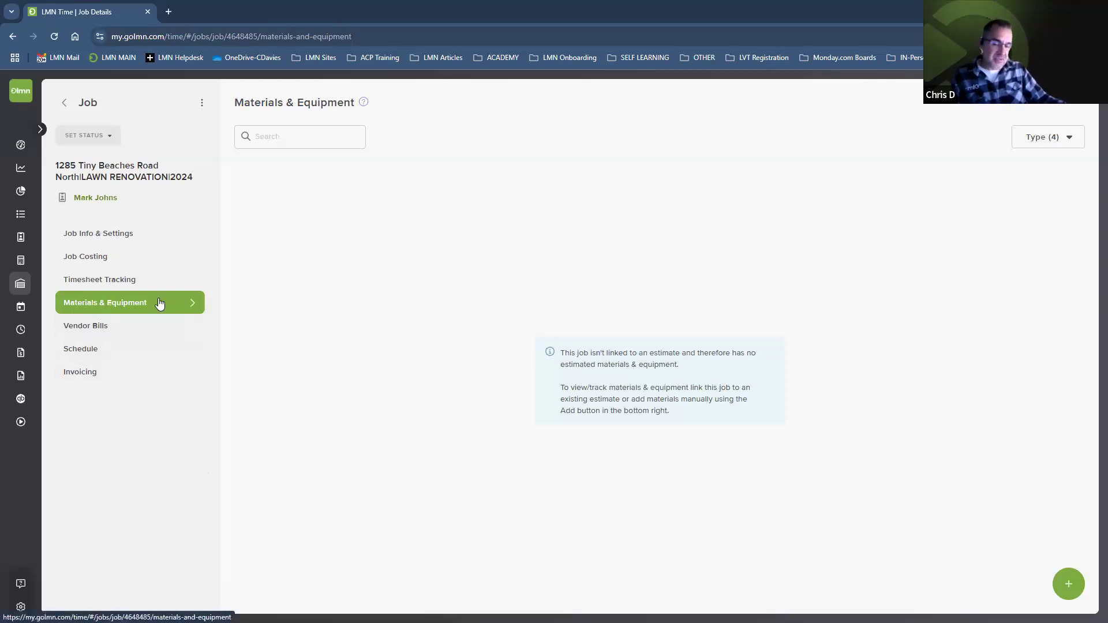
left_click(1068, 584)
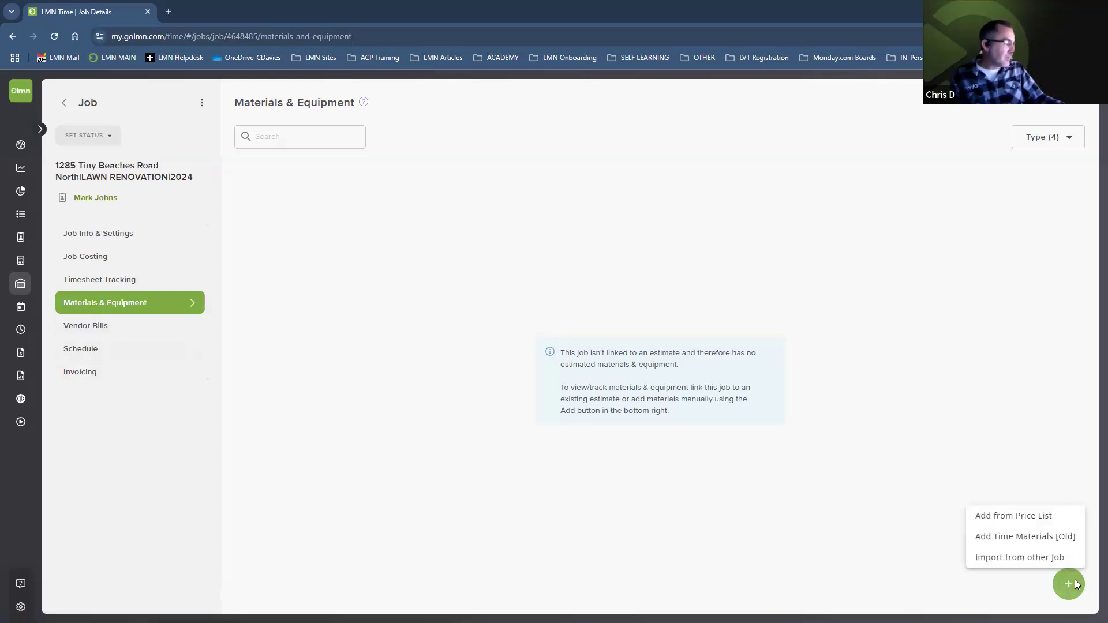
left_click(1022, 519)
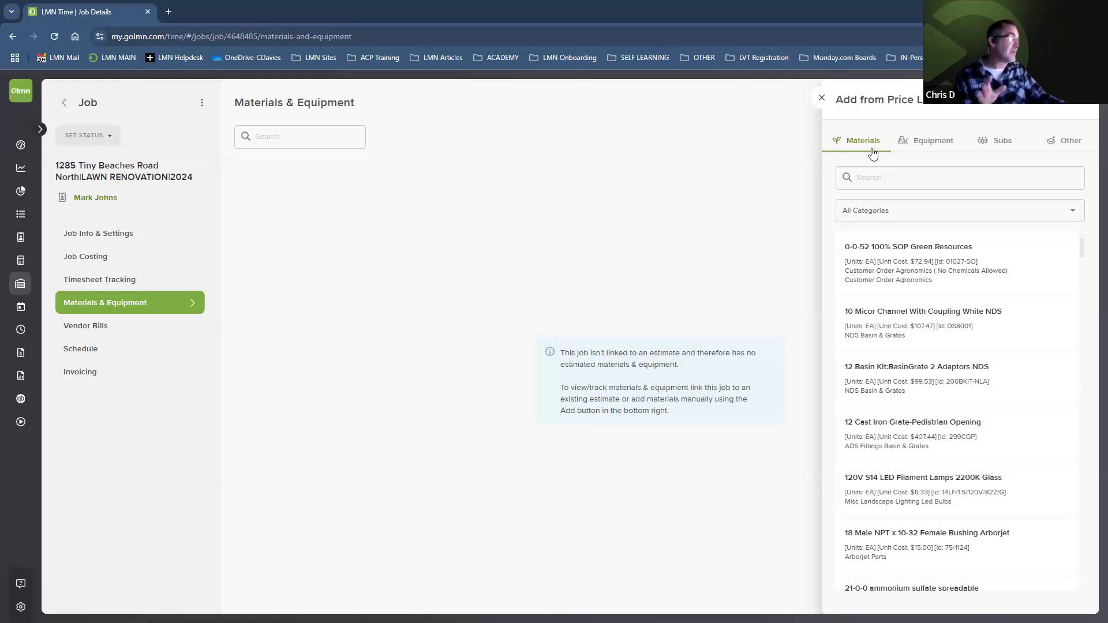
left_click(878, 178)
type("sod")
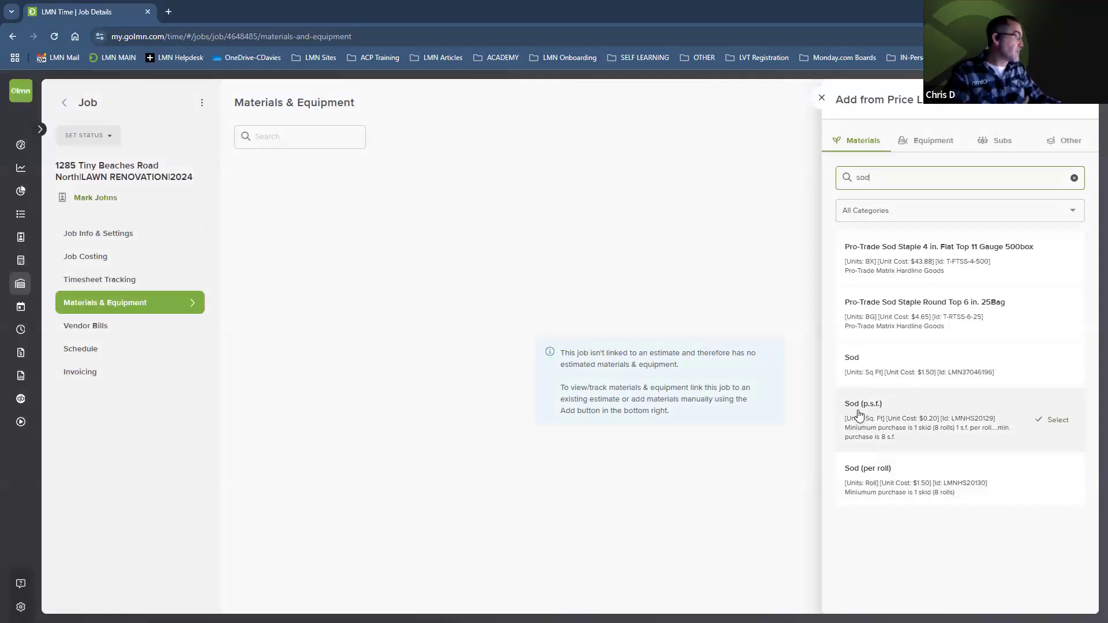
left_click(868, 470)
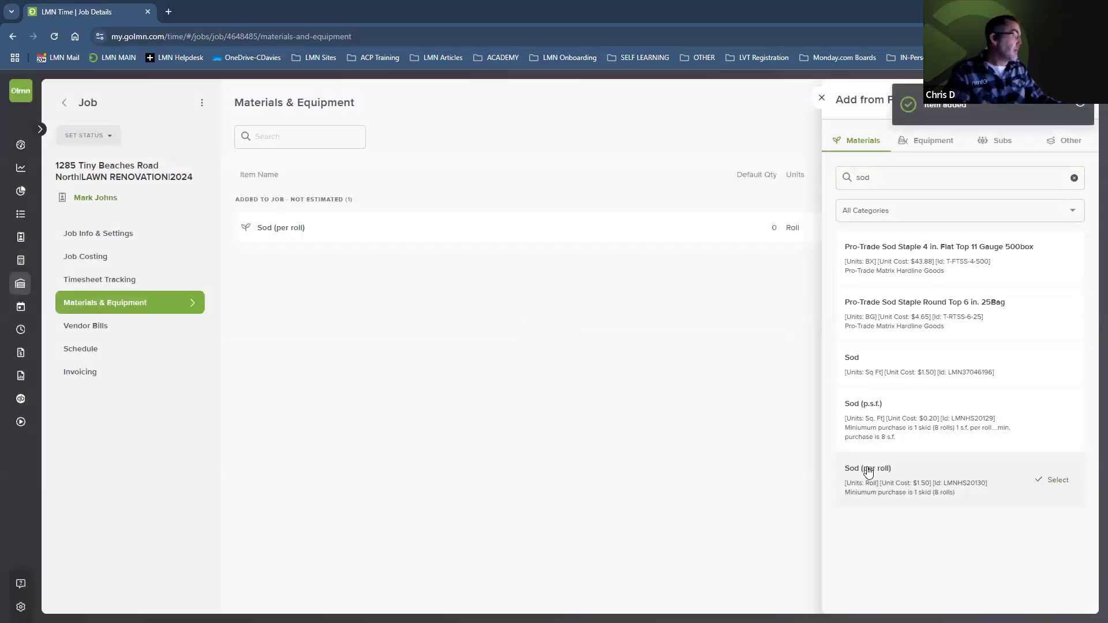
Add the Crew Truck + Install Trailer equipment from the price list to the job and close the price list.
left_click(927, 143)
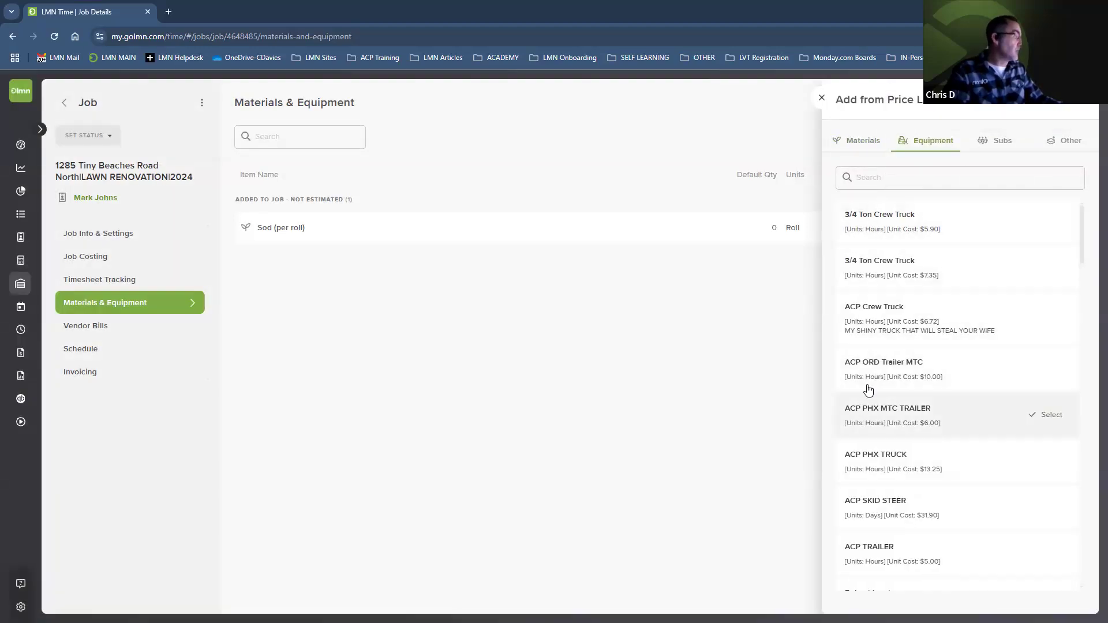
scroll(871, 383, "down", 7)
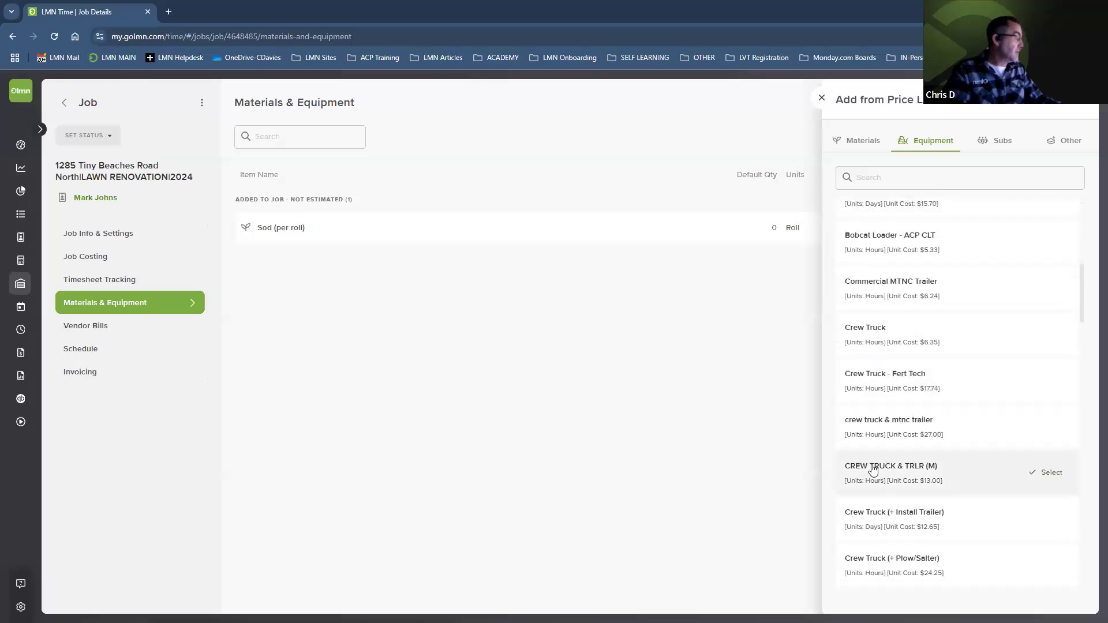
scroll(871, 527, "down", 5)
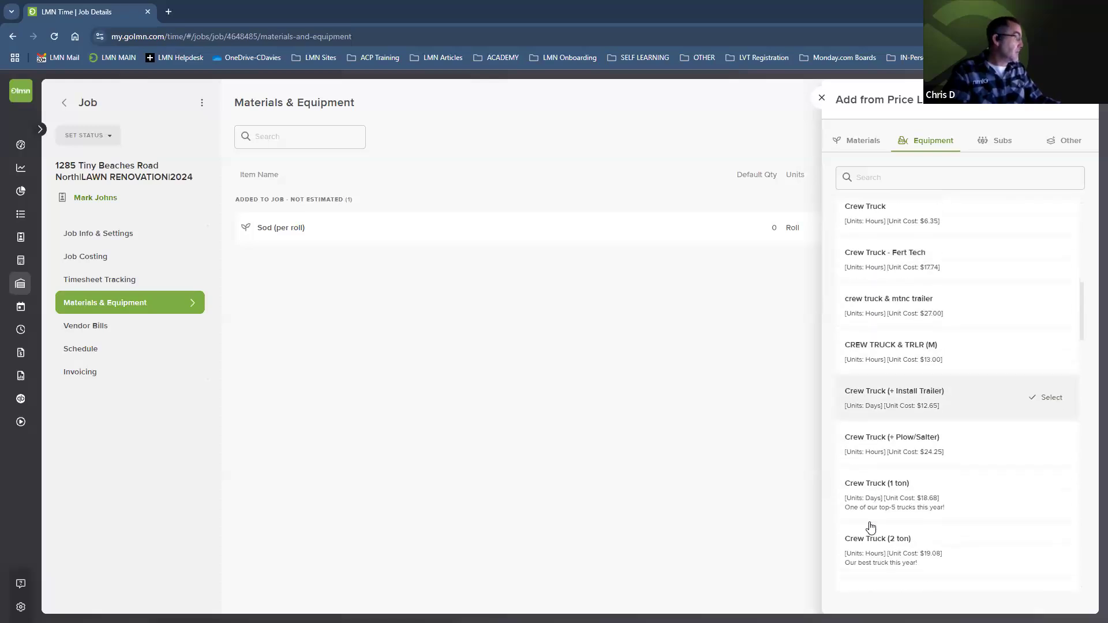
scroll(872, 526, "down", 4)
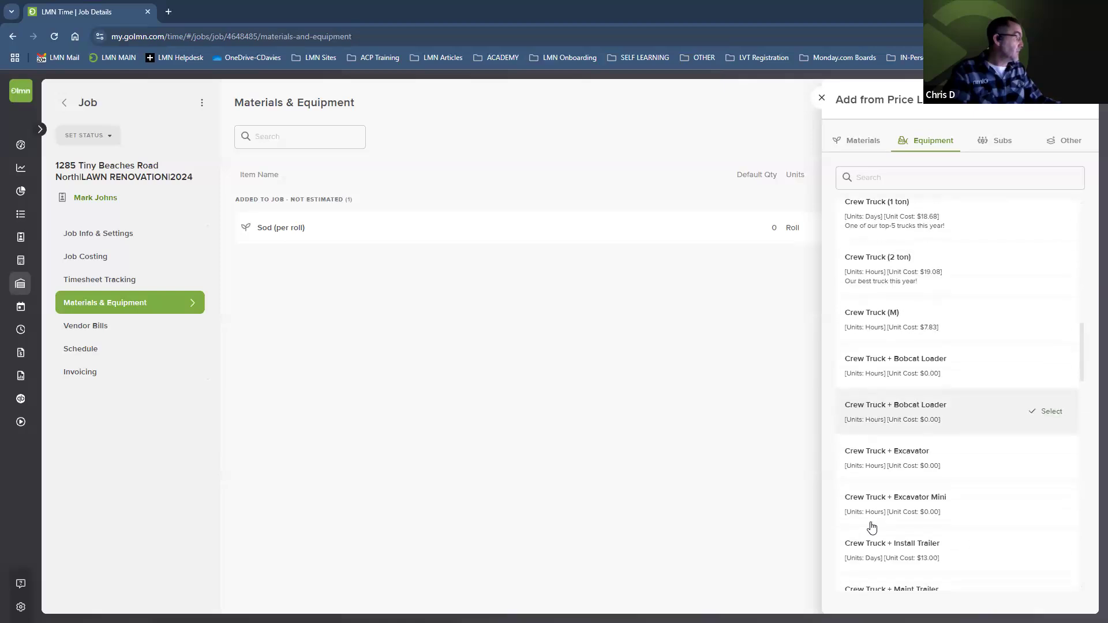
left_click(876, 428)
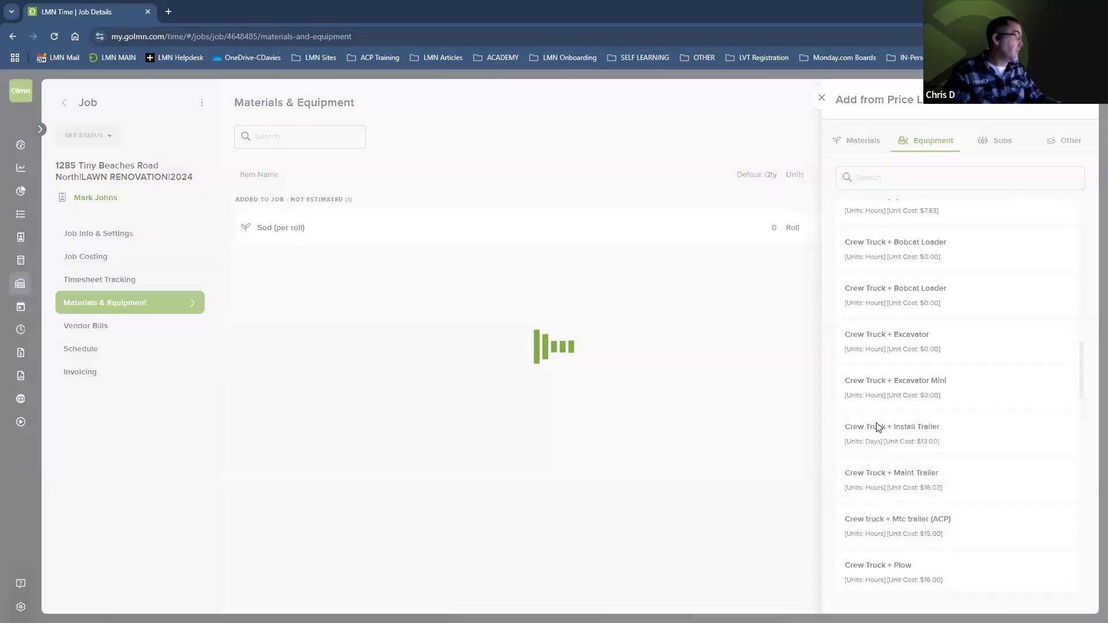
left_click(821, 99)
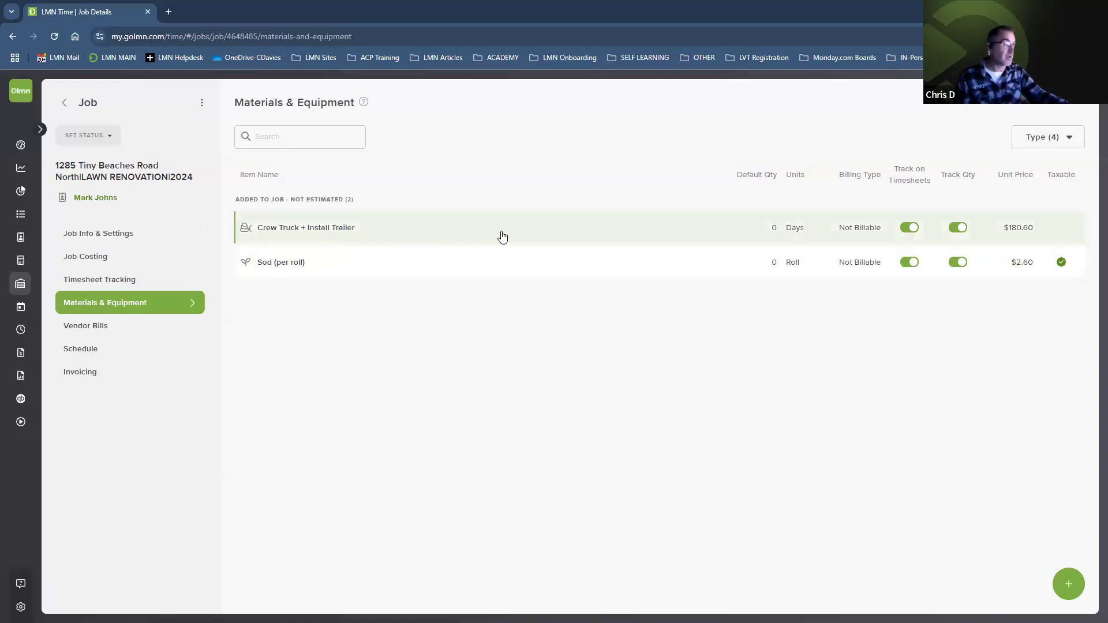
Set the Crew Truck + Install Trailer equipment's invoicing unit price to $180.00.
left_click(560, 239)
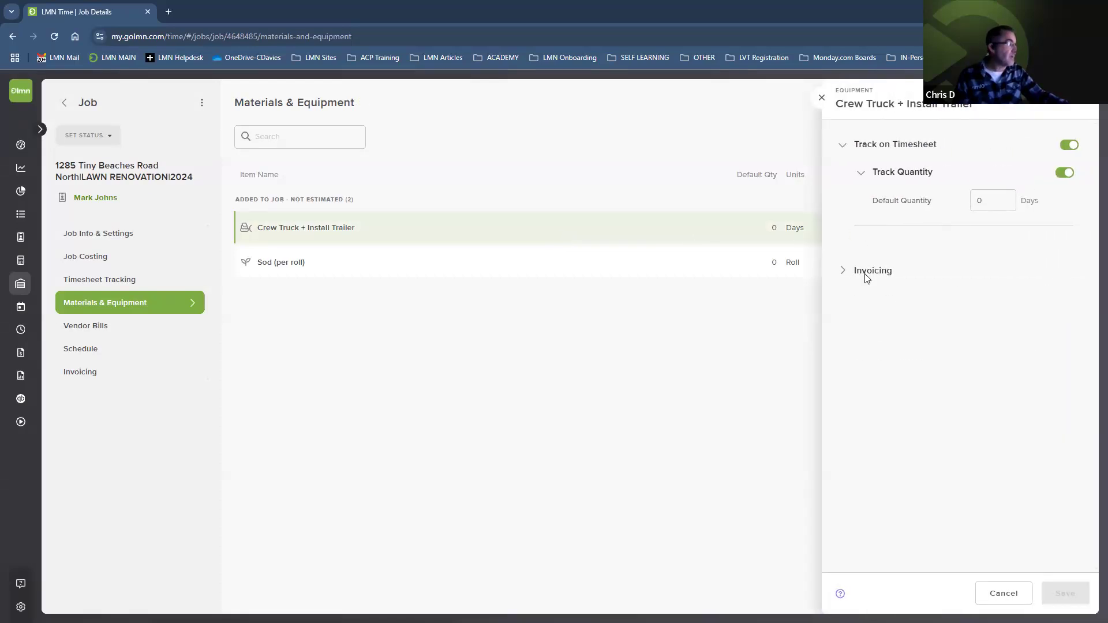
left_click(867, 278)
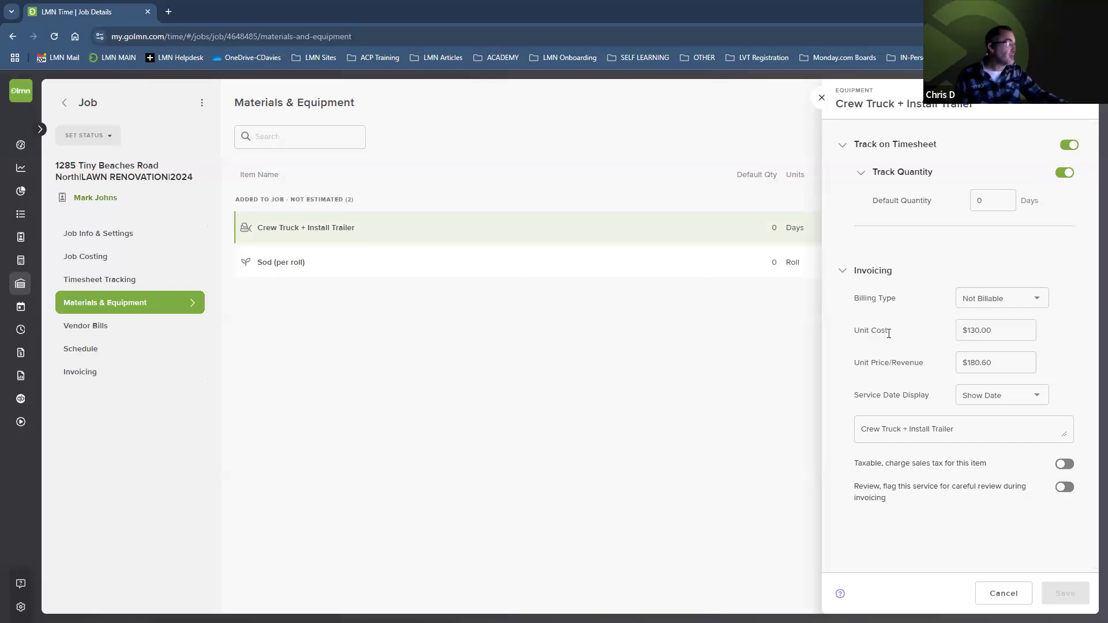
left_click(973, 336)
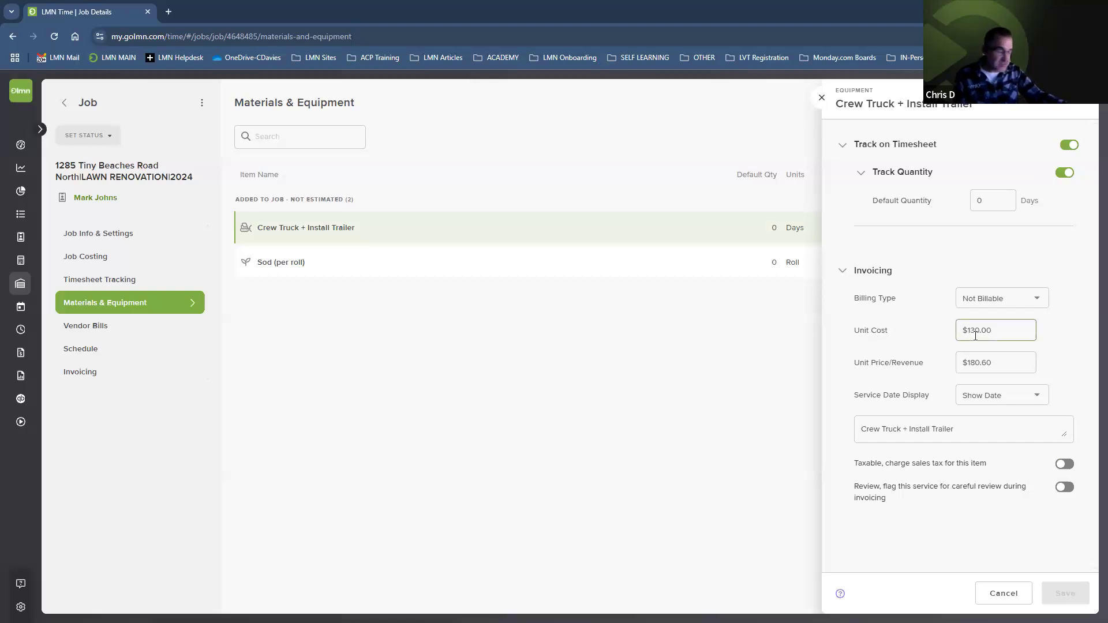
left_click(989, 368)
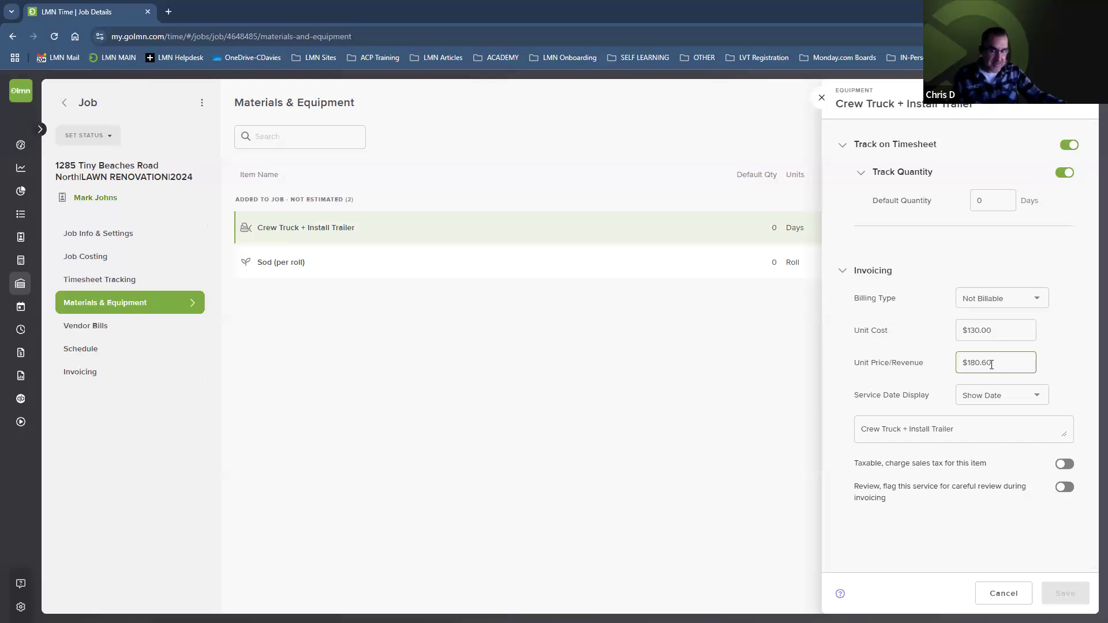
left_click_drag(983, 363, 997, 364)
type("00")
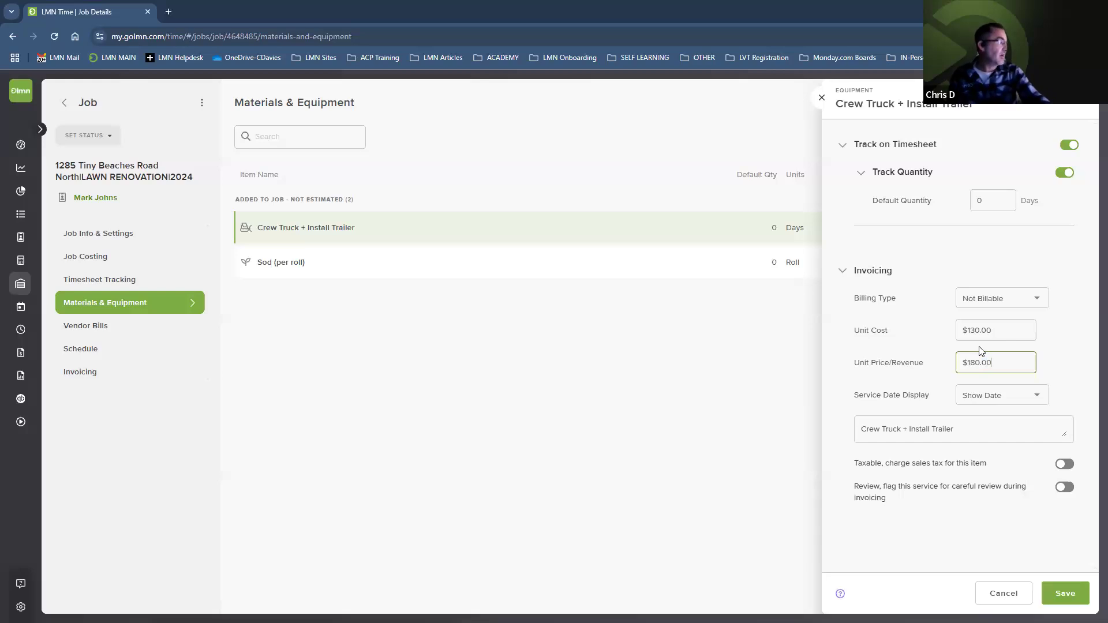
Set the equipment's service date display to Show Date & Time and make the item taxable.
left_click(984, 406)
left_click(990, 419)
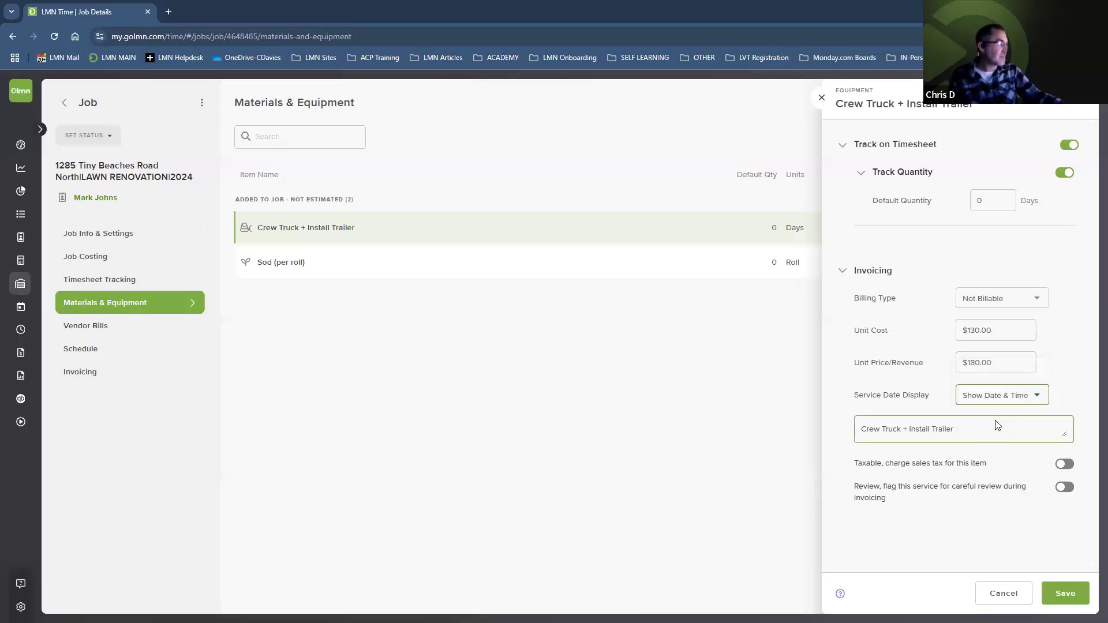
left_click(1064, 463)
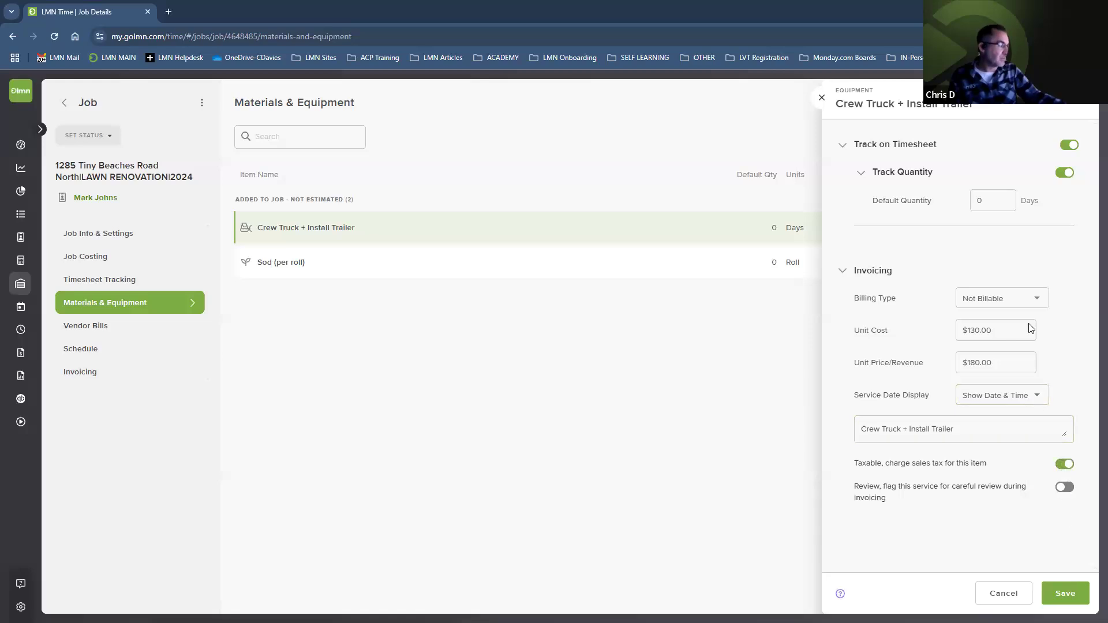
Try Variable Price as the billing type for the Crew Truck + Install Trailer.
left_click(978, 300)
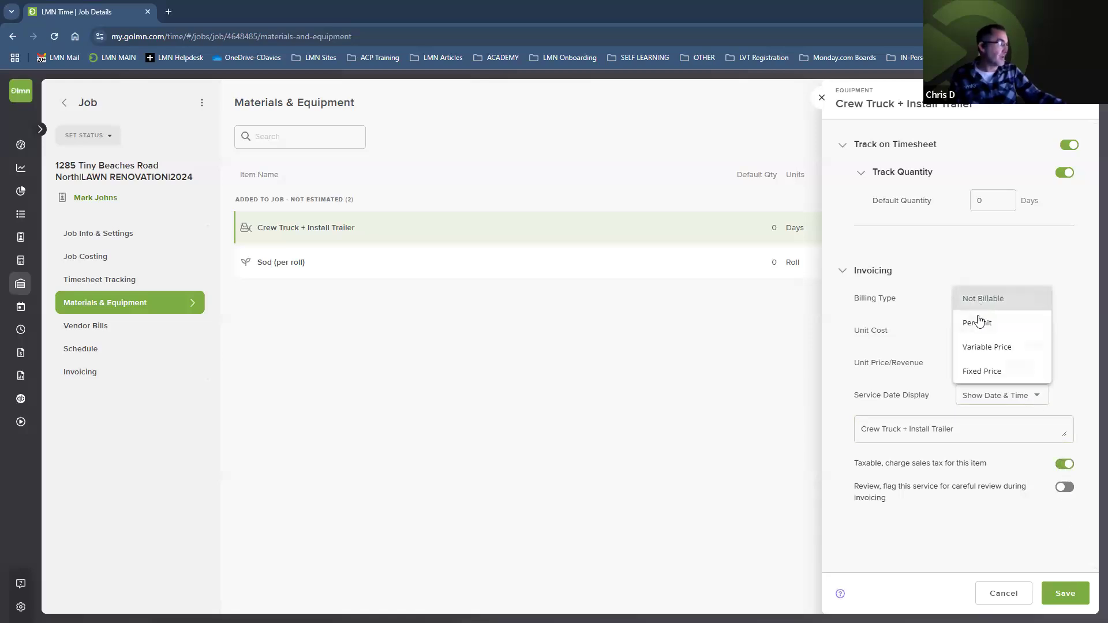
left_click(979, 349)
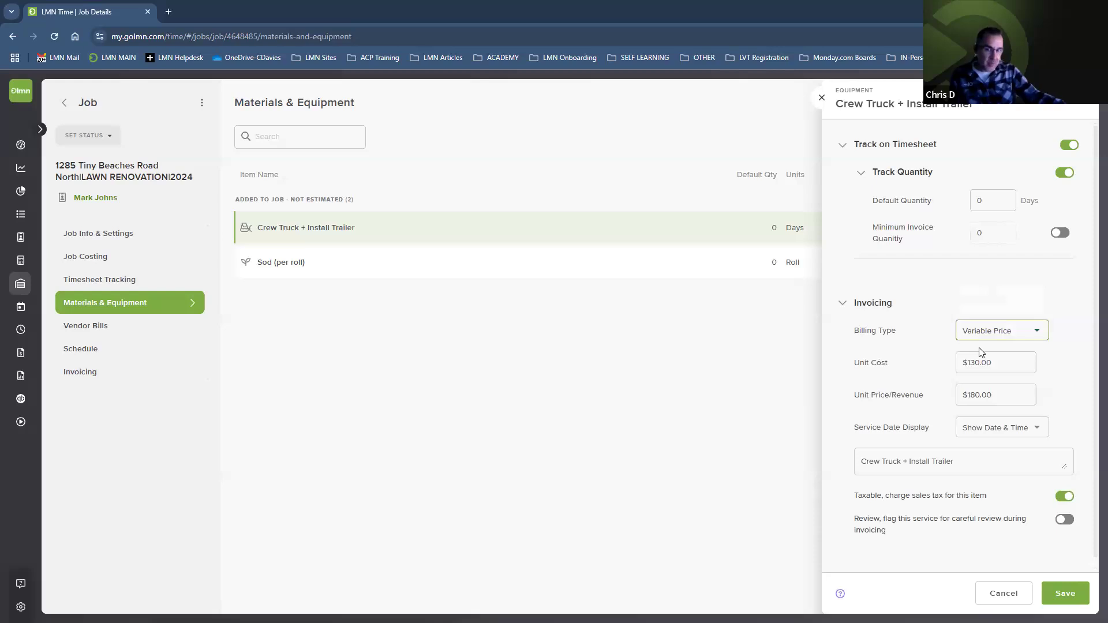
left_click(979, 388)
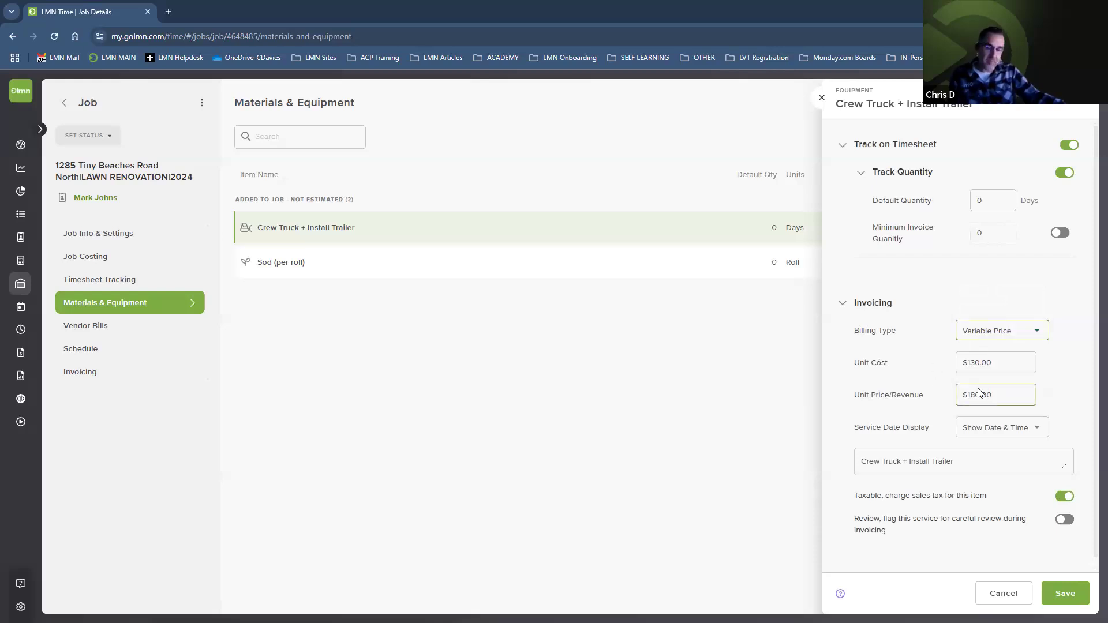
Set the Crew Truck + Install Trailer's billing type to Per Unit and save the equipment item.
left_click(976, 332)
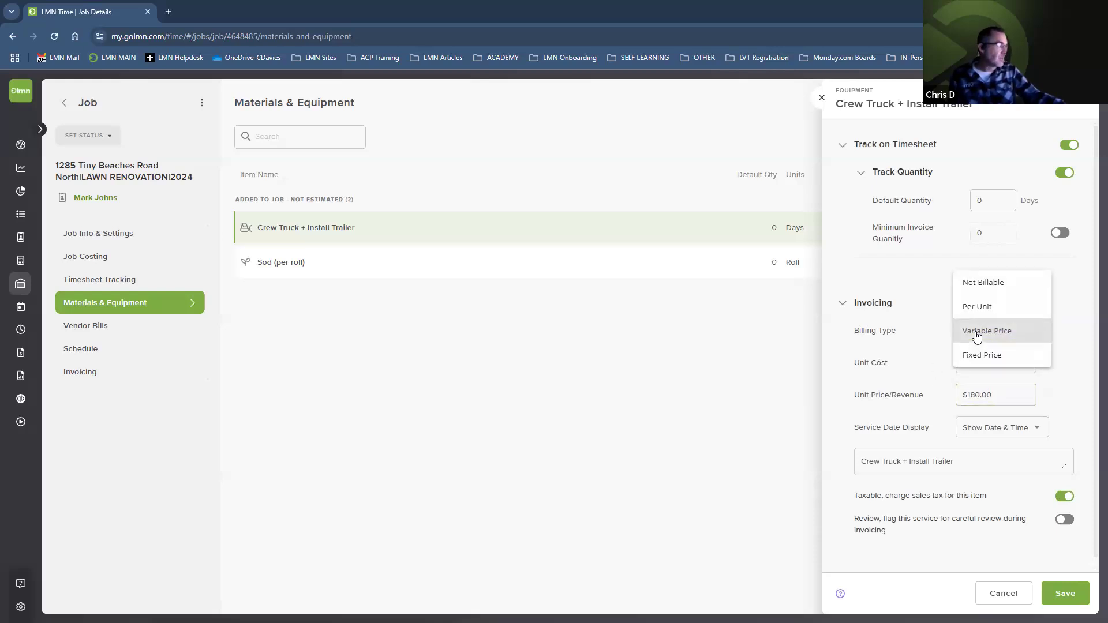
left_click(976, 308)
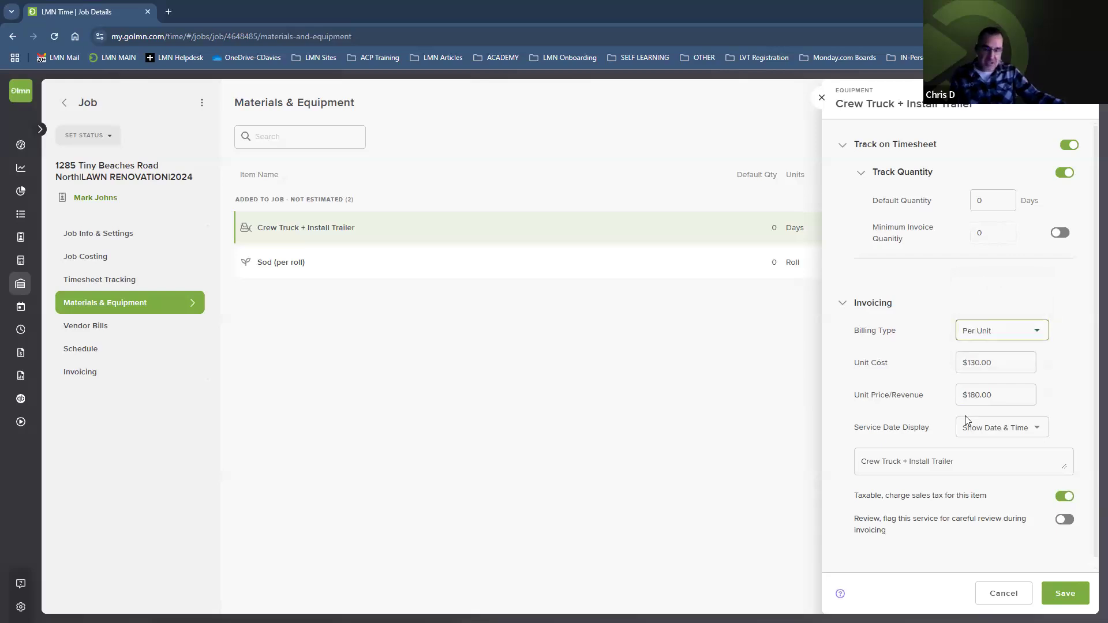
left_click(1058, 592)
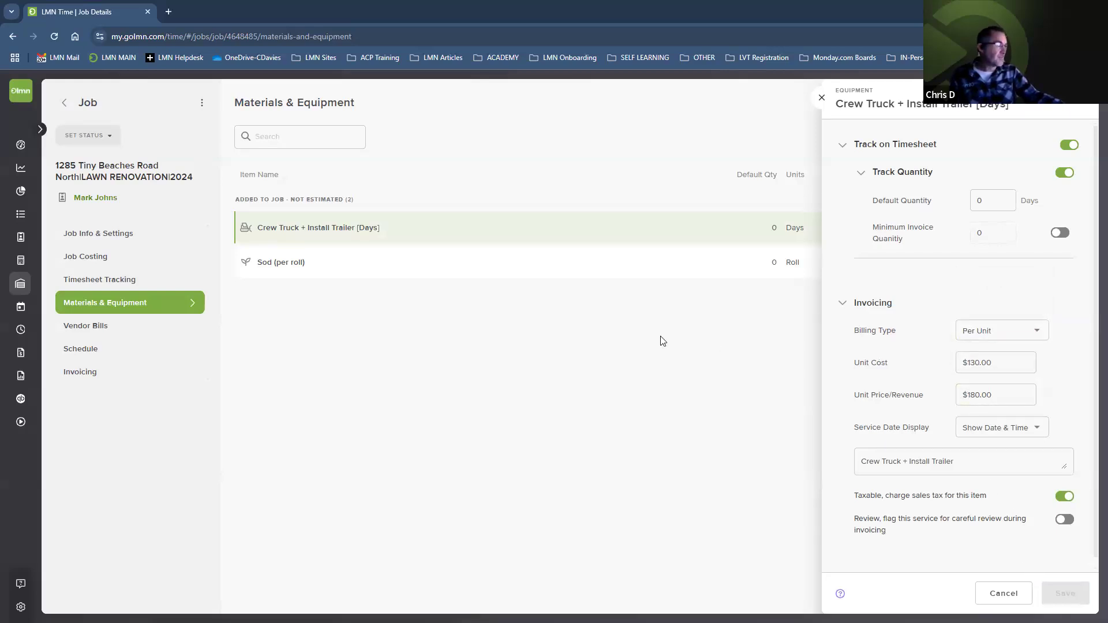
Set the Sod (per roll) material's billing type to Per Unit and its unit price to $5.00.
left_click(451, 265)
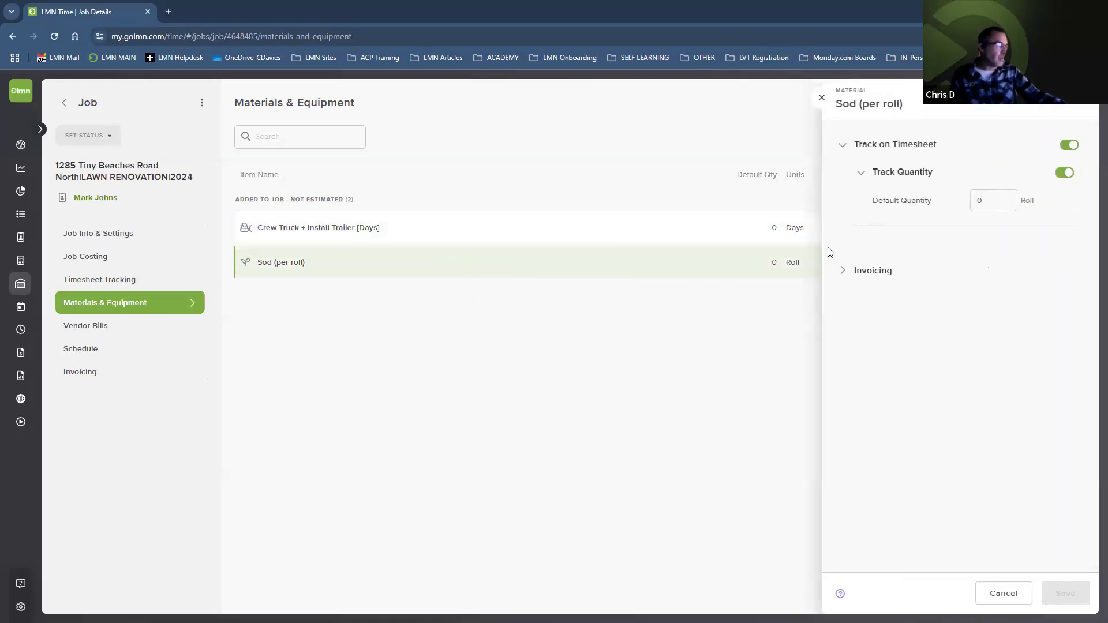
left_click(844, 273)
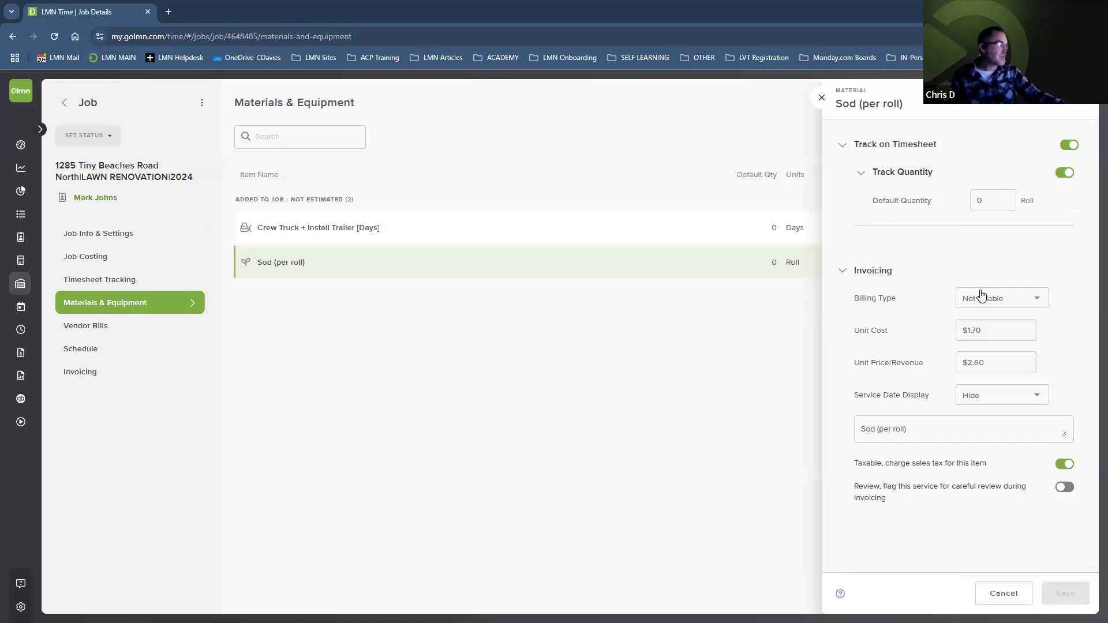
left_click(980, 298)
left_click(982, 327)
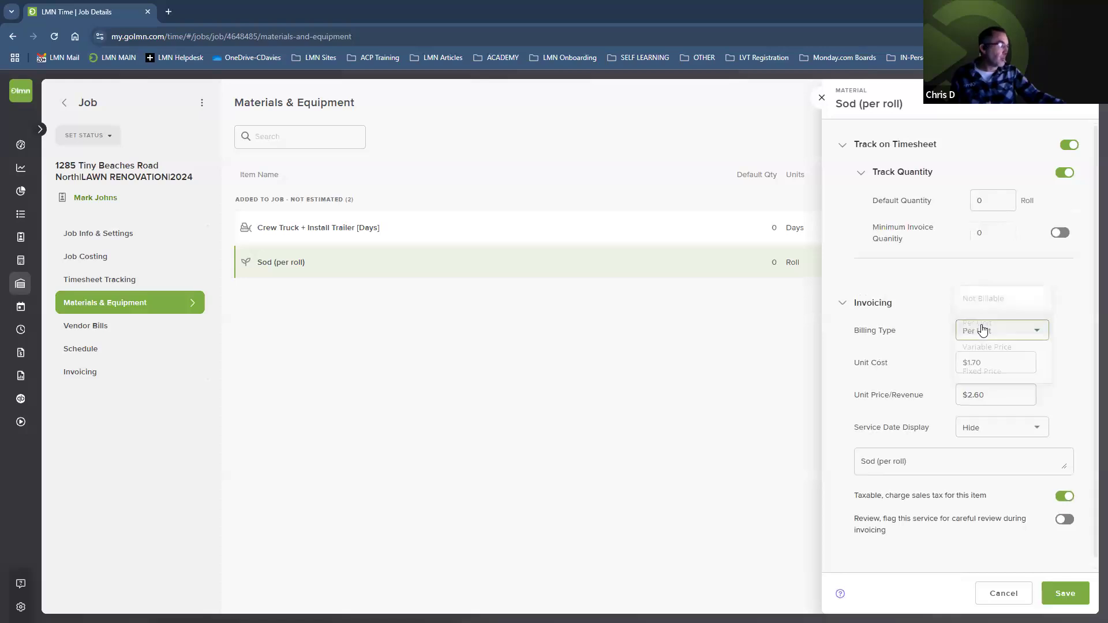
left_click(992, 395)
type("5.00")
left_click(964, 466)
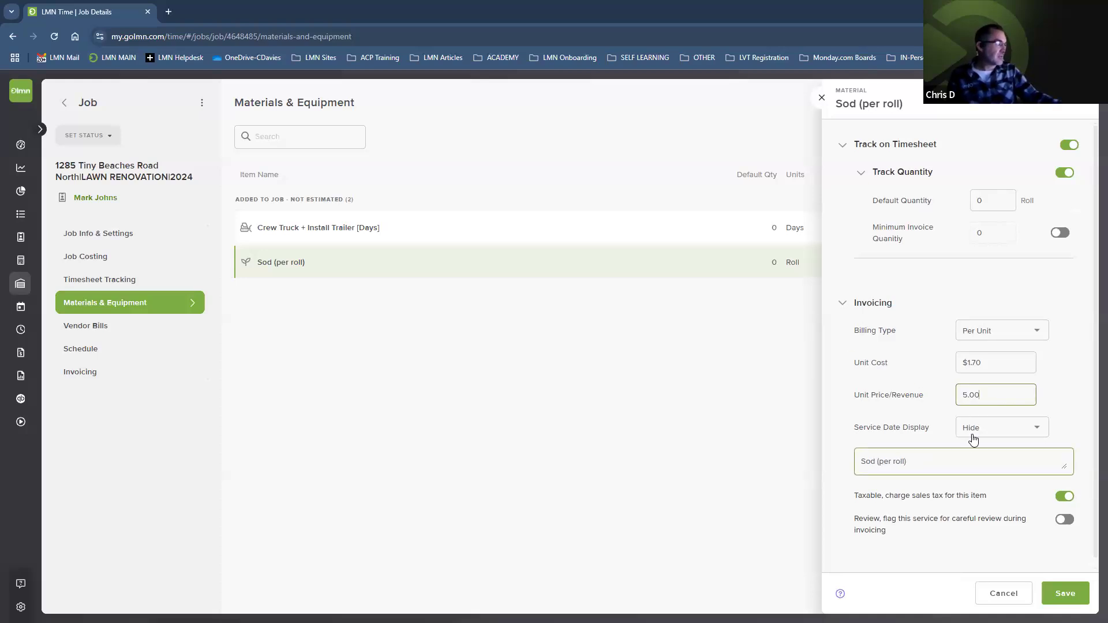
Set the sod material's service date display to Show Date & Time and save the item.
left_click(975, 430)
left_click(984, 477)
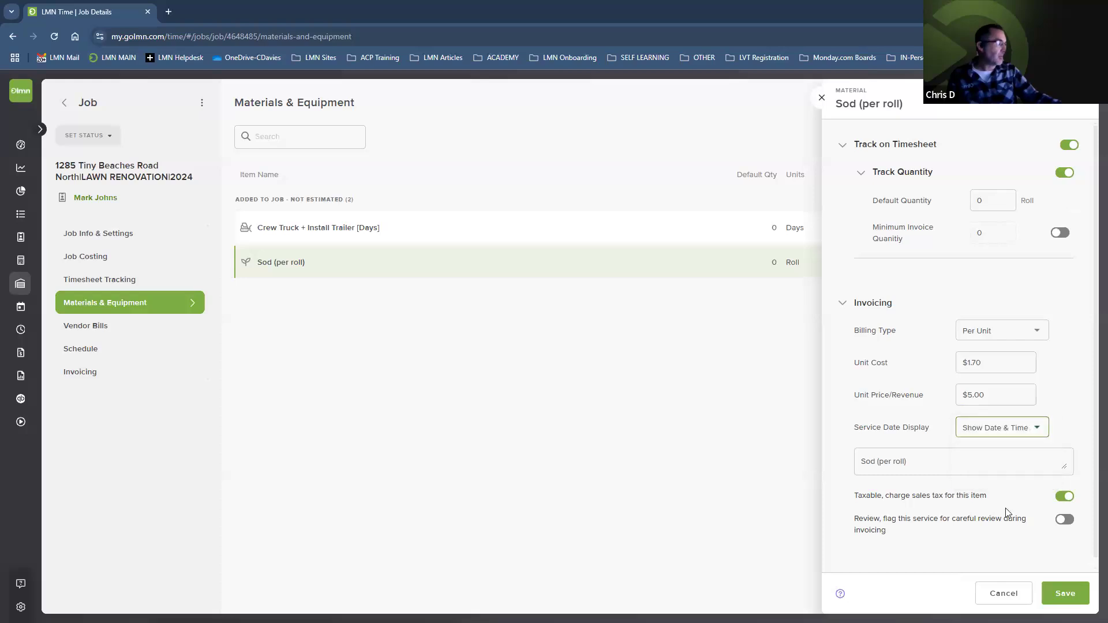
left_click(1063, 595)
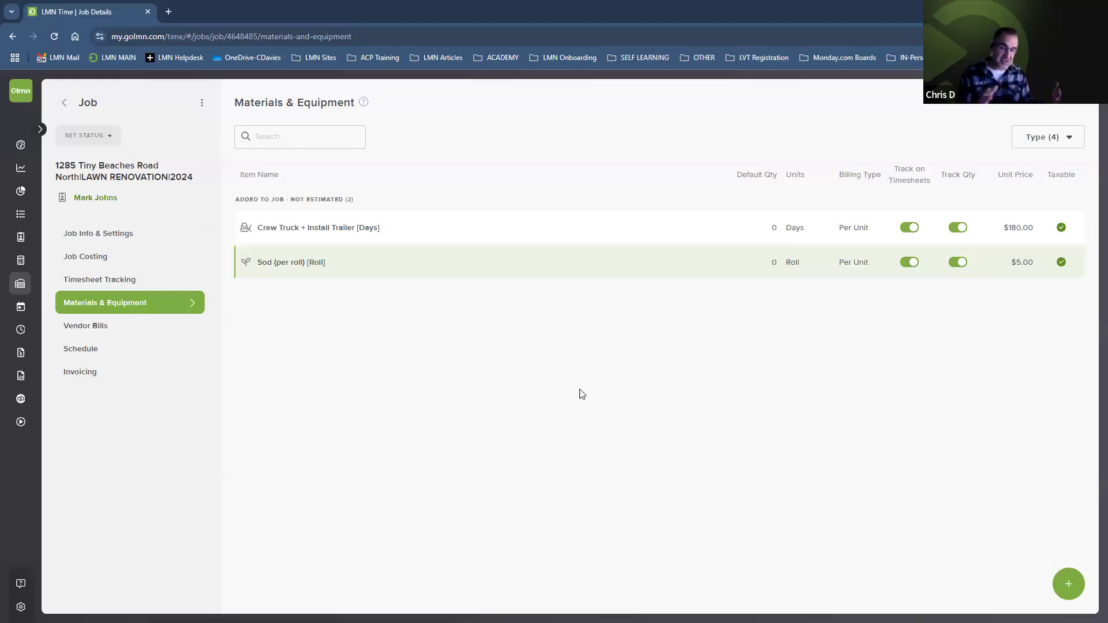
Activate invoicing for the lawn renovation job.
left_click(70, 373)
left_click(106, 398)
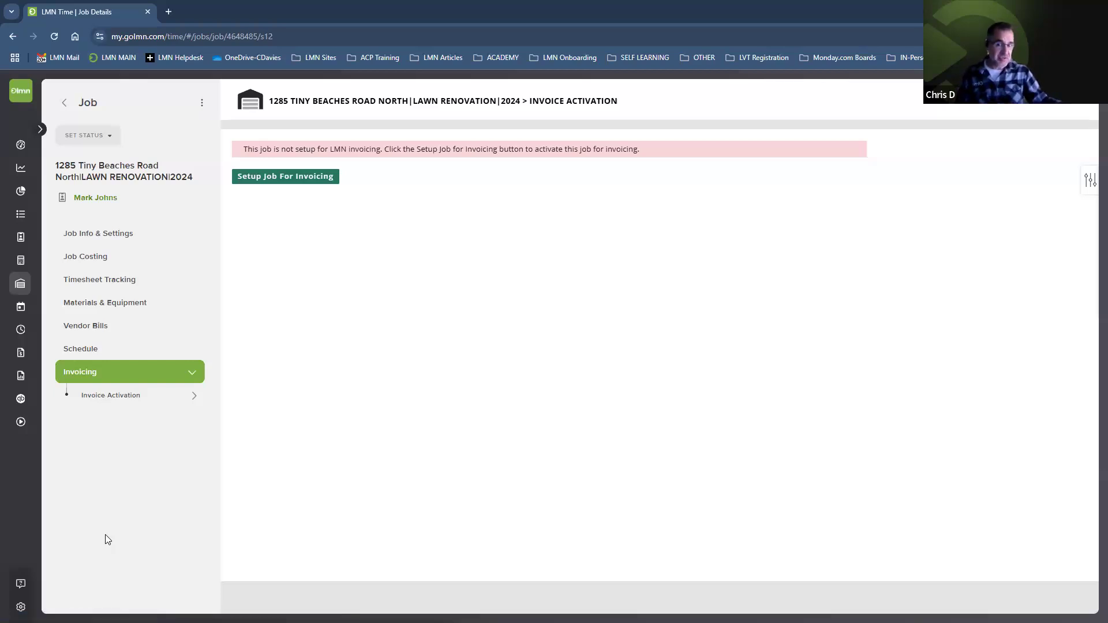
left_click(302, 183)
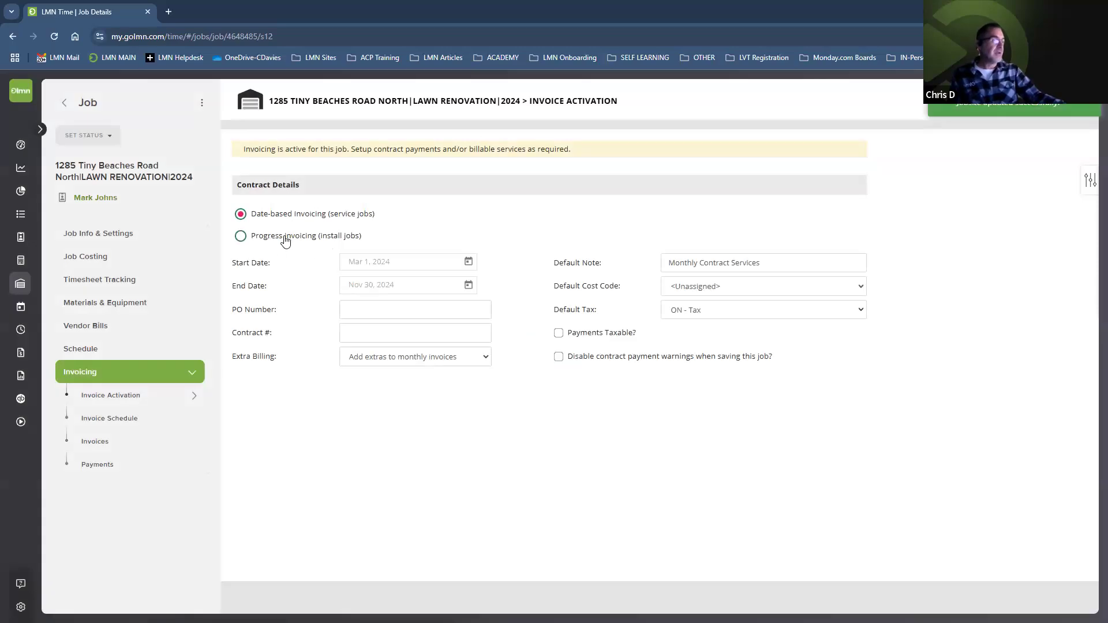
Set the job to progress invoicing for install jobs with Design-Build as the default cost code, and save.
left_click(285, 238)
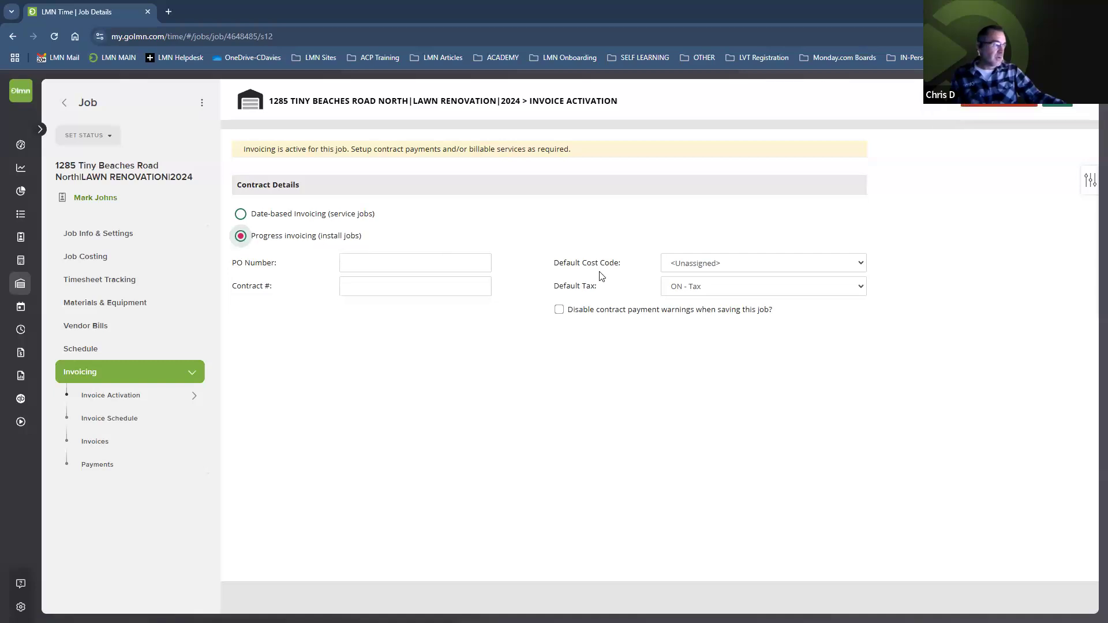
left_click(688, 266)
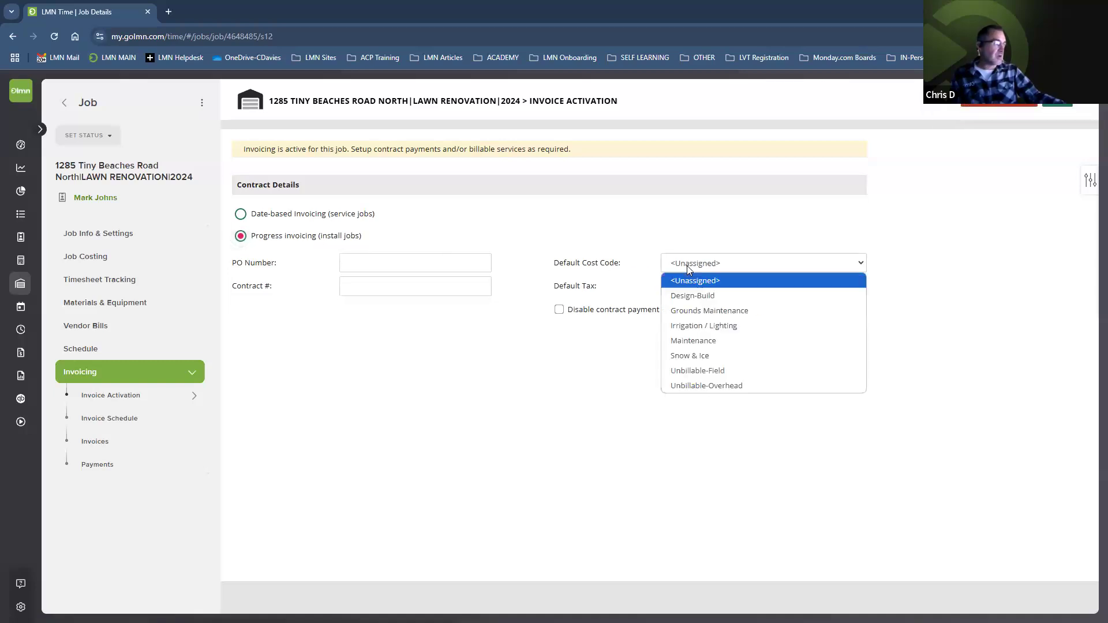
left_click(688, 297)
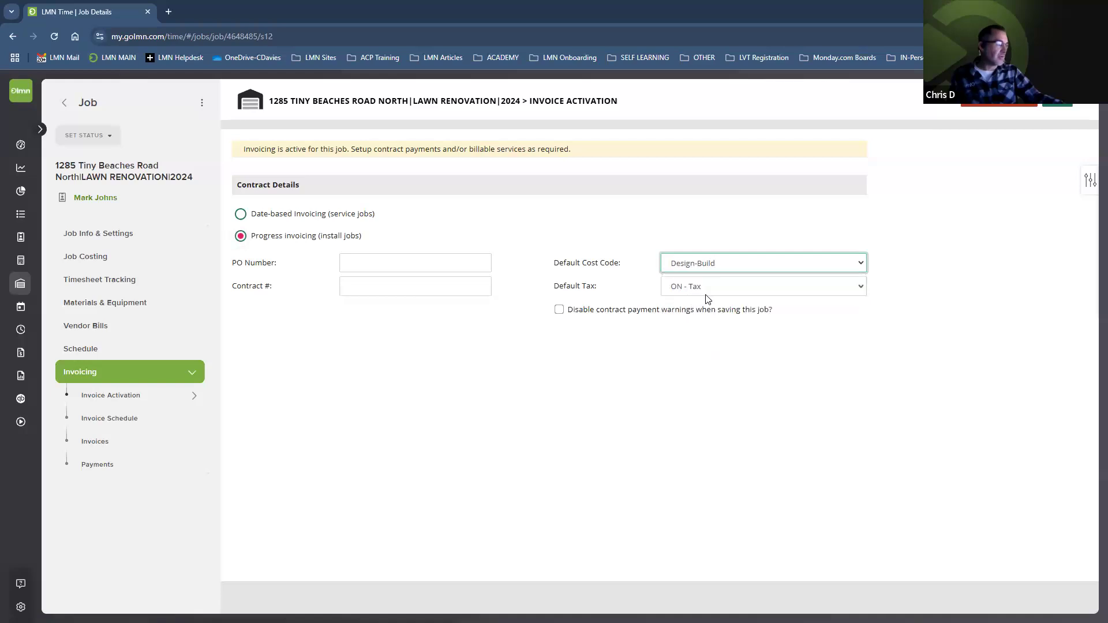
left_click(1057, 109)
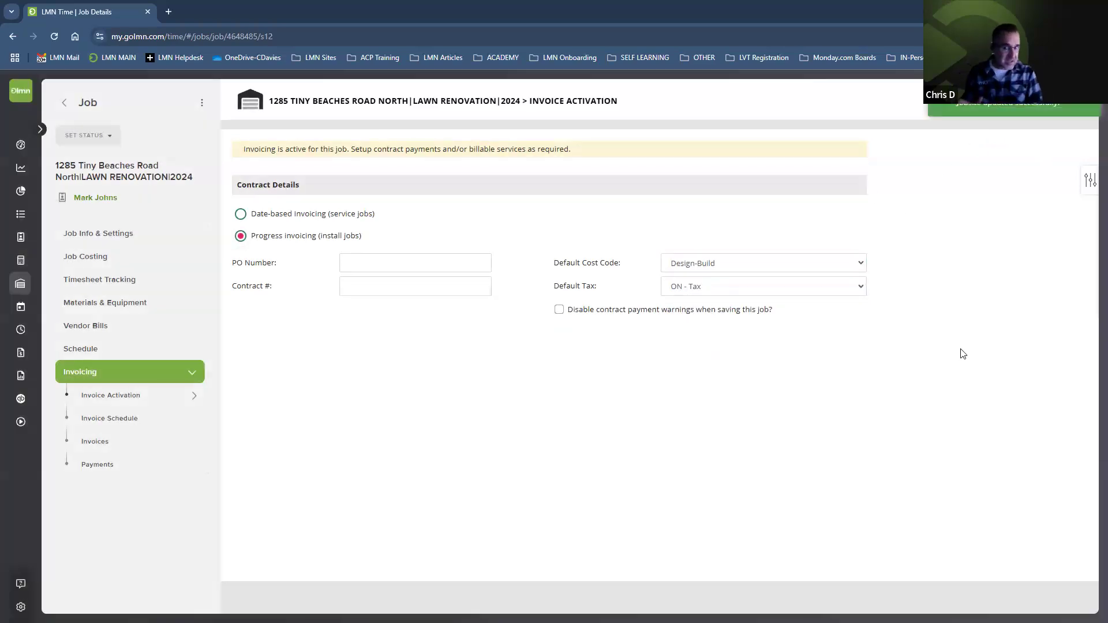
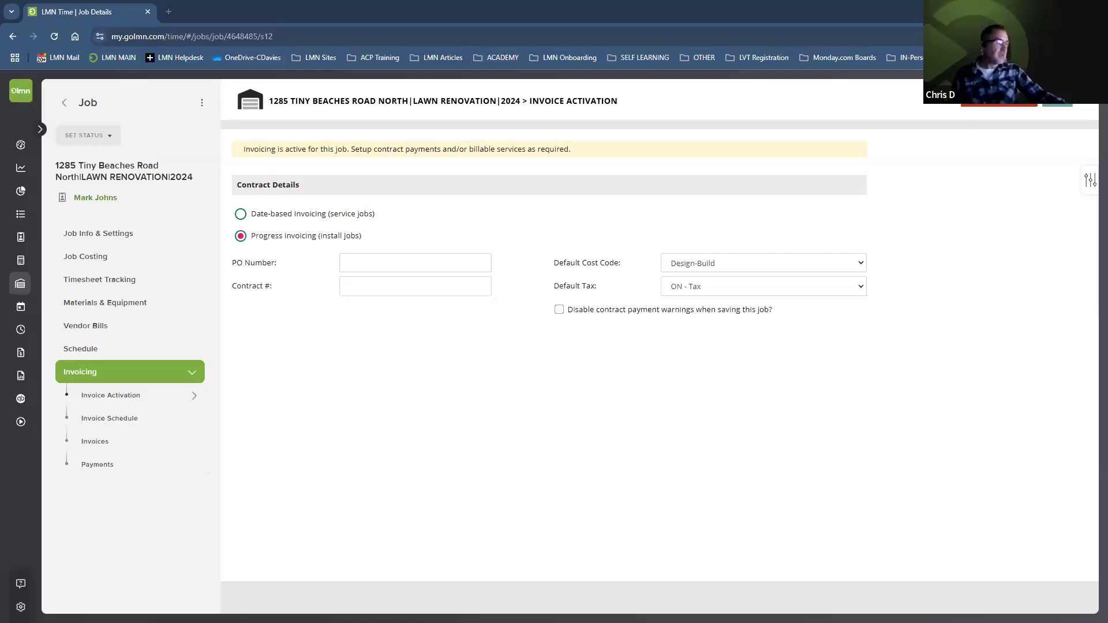
Open the job groups and examine the names and types of the existing standard and route groups.
mouse_move(38, 283)
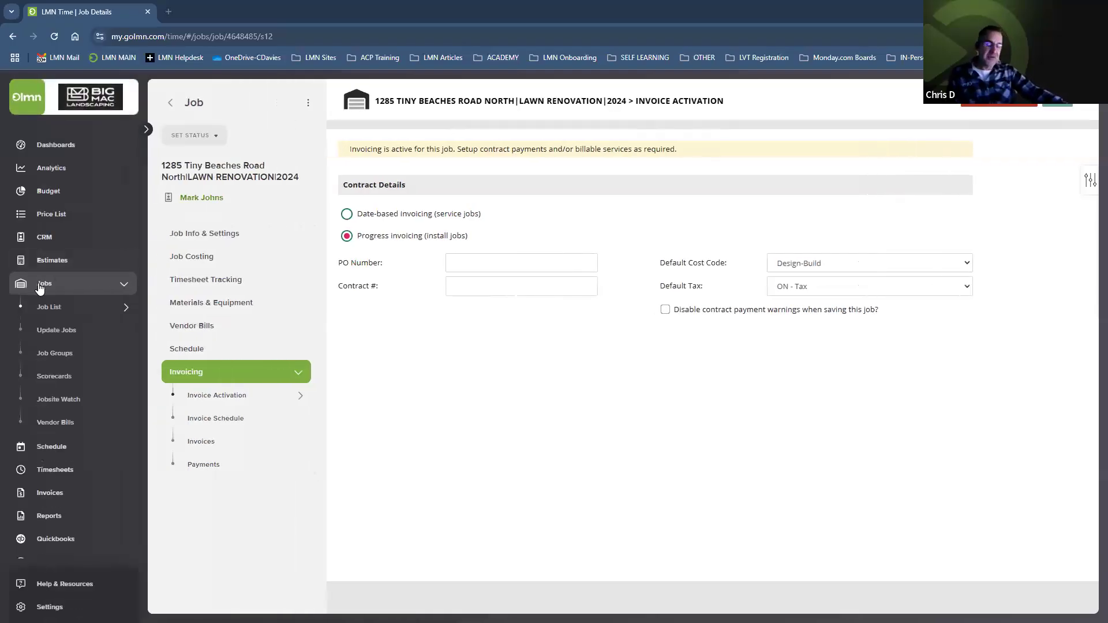
left_click(56, 358)
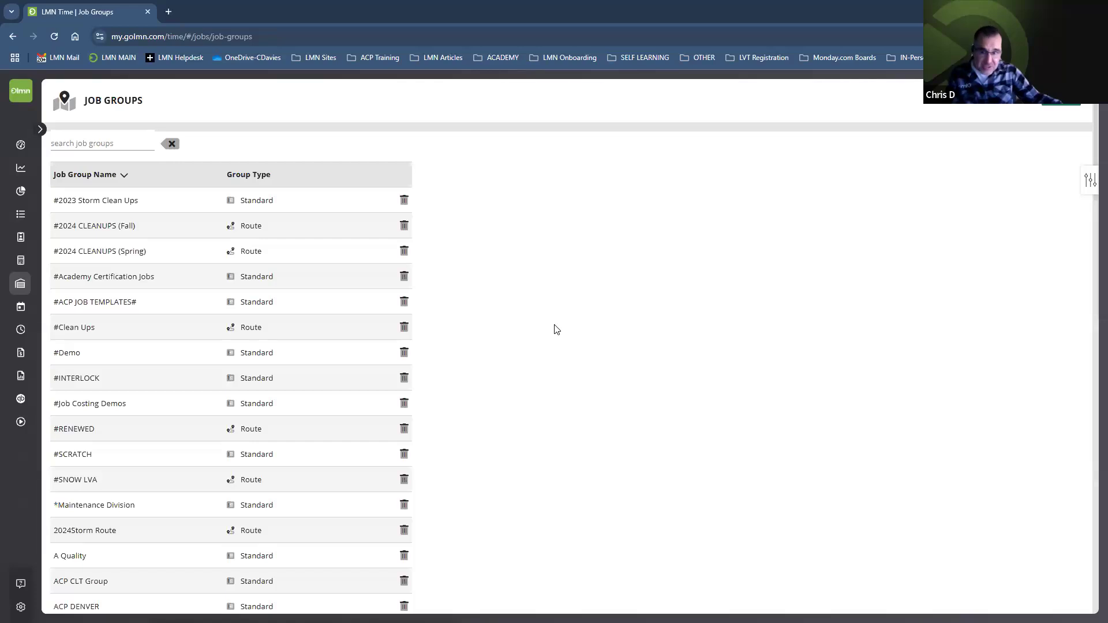
scroll(555, 327, "down", 7)
scroll(319, 320, "up", 2)
scroll(139, 244, "up", 3)
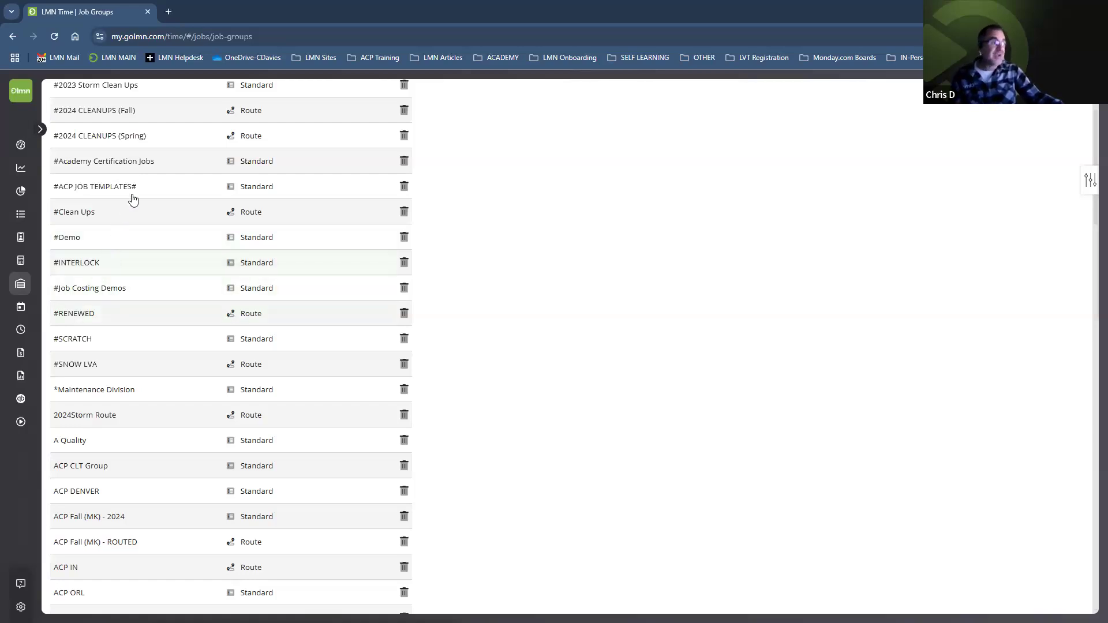
scroll(86, 254, "down", 2)
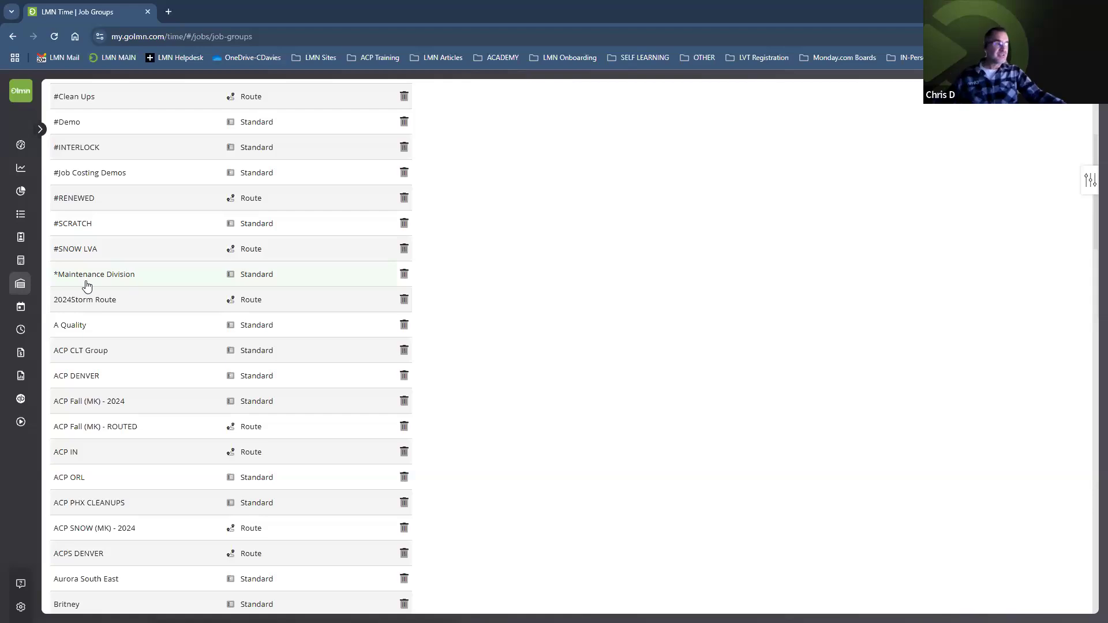
scroll(107, 359, "down", 1)
scroll(107, 358, "down", 3)
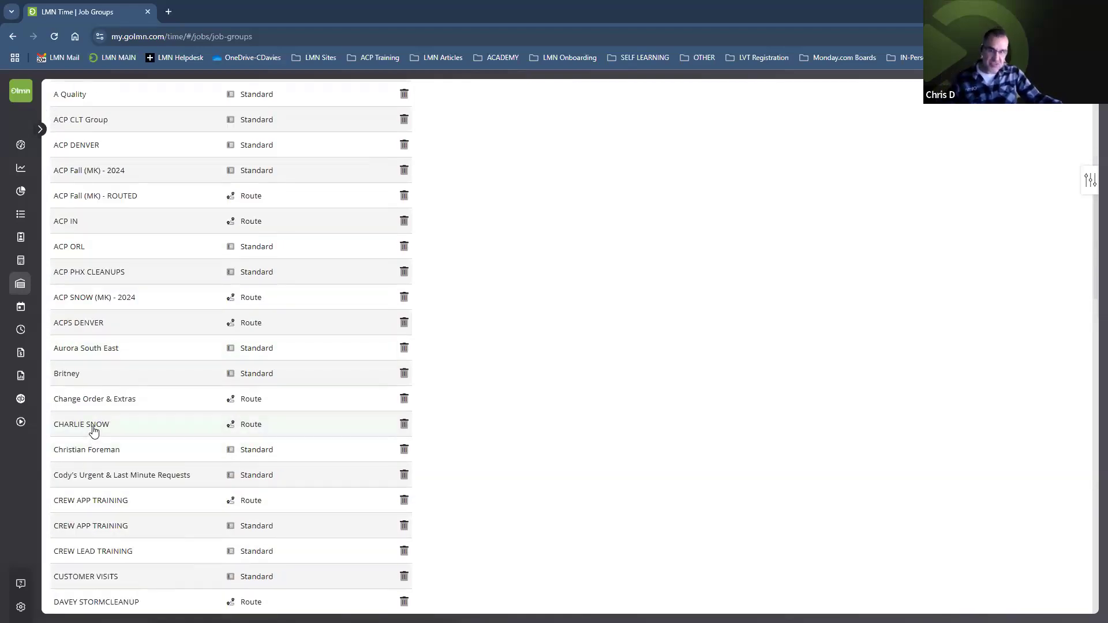
scroll(94, 428, "down", 3)
scroll(97, 426, "down", 2)
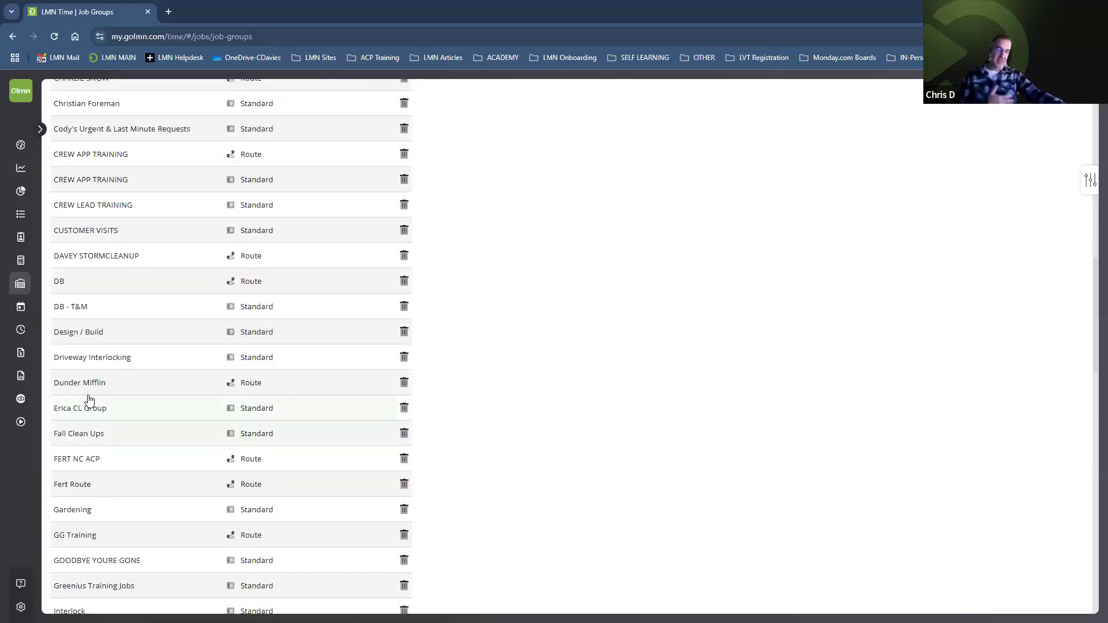
Filter the job list to the #Demo job group with the invoice status set to All Jobs.
mouse_move(20, 283)
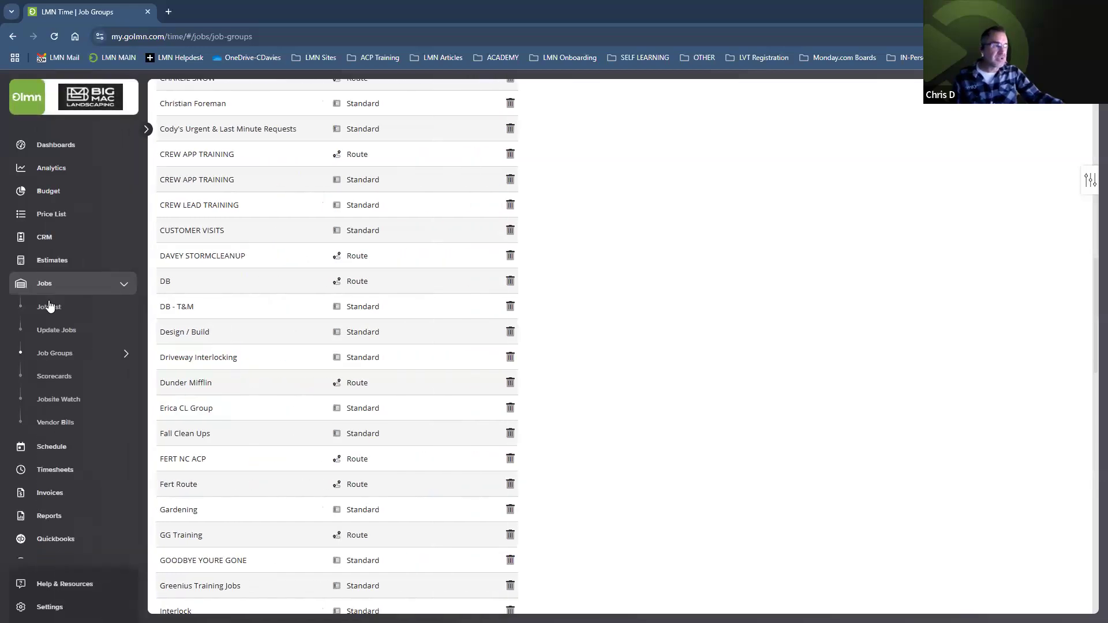
left_click(48, 307)
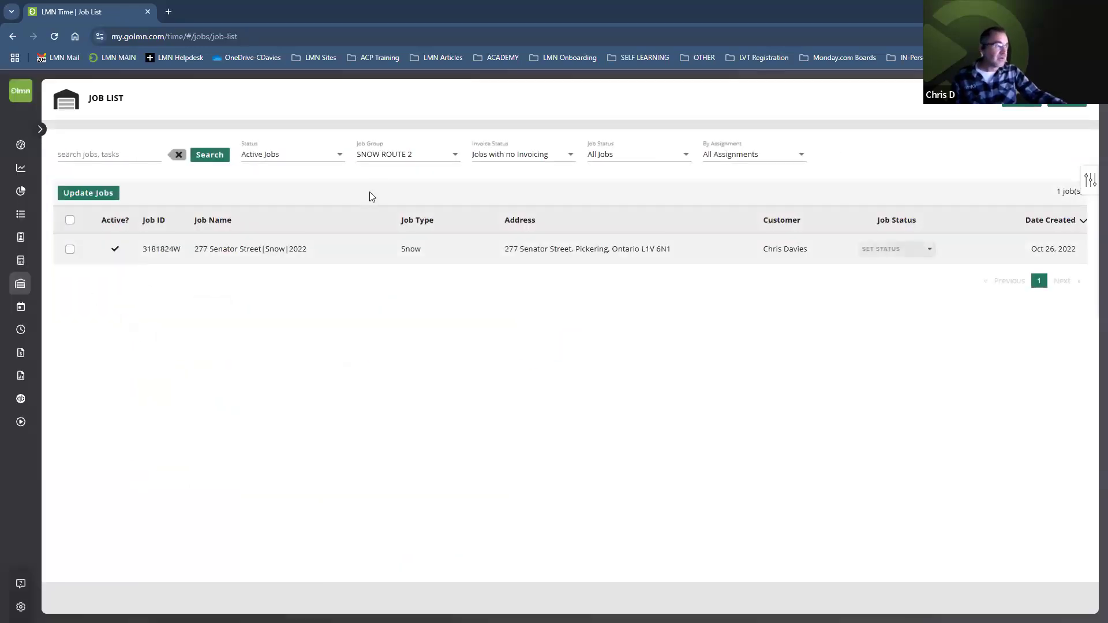
left_click(374, 160)
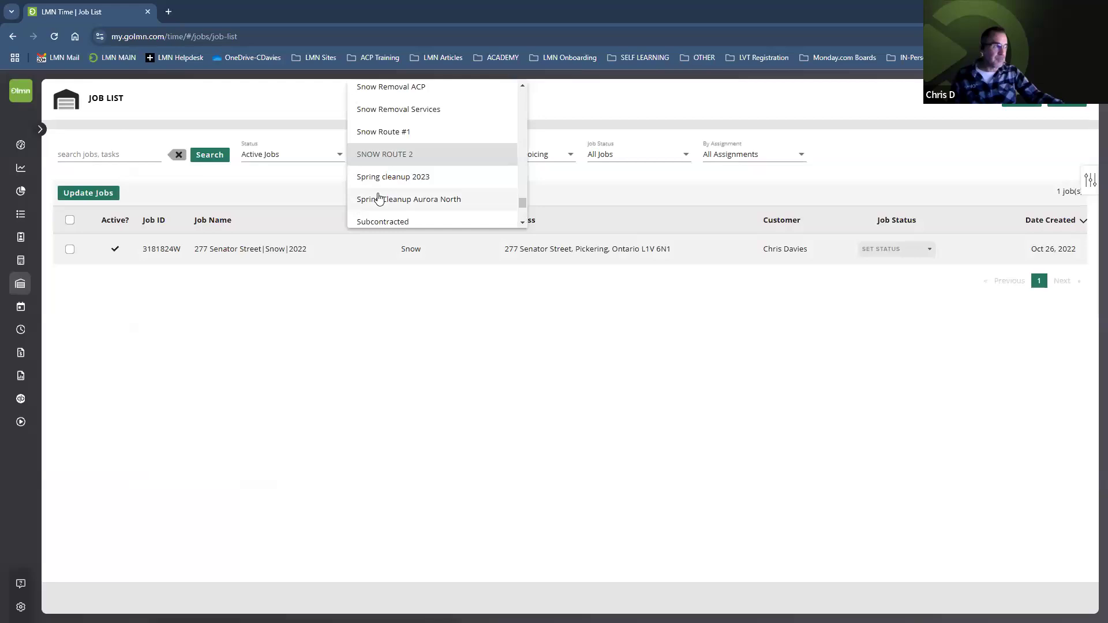
scroll(391, 152, "up", 3)
scroll(391, 152, "up", 5)
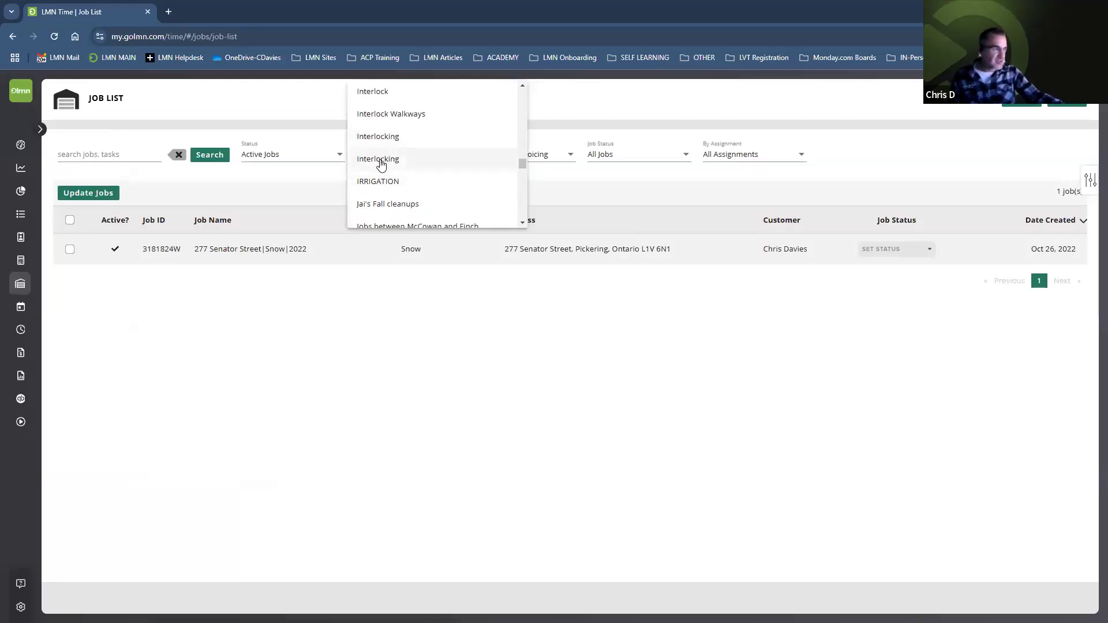
scroll(381, 165, "up", 5)
scroll(381, 165, "down", 3)
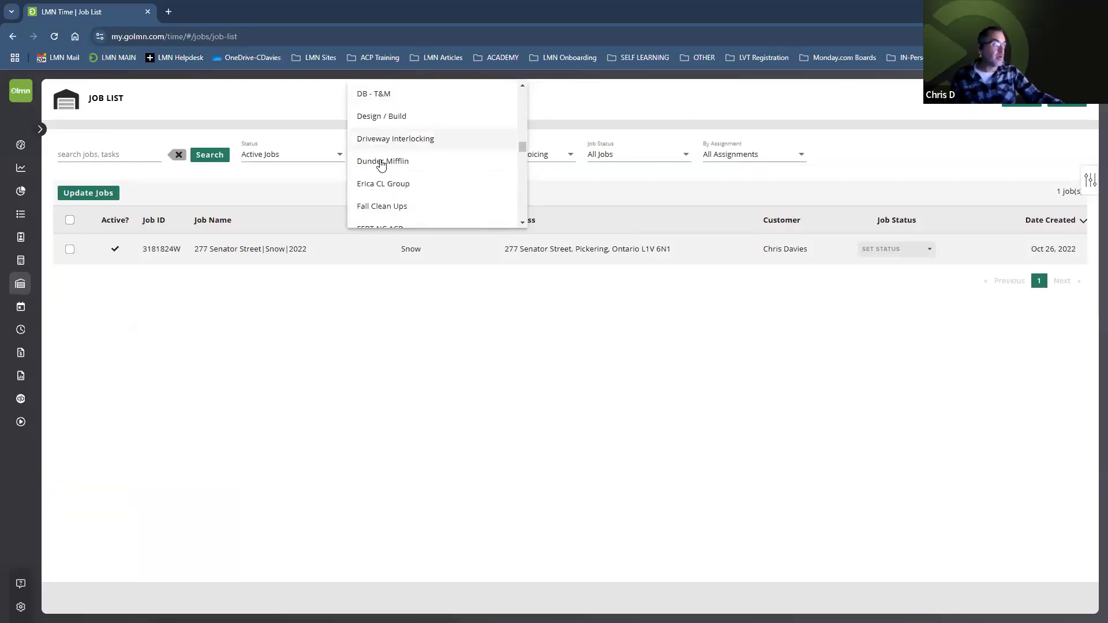
scroll(381, 165, "up", 3)
scroll(380, 165, "up", 1)
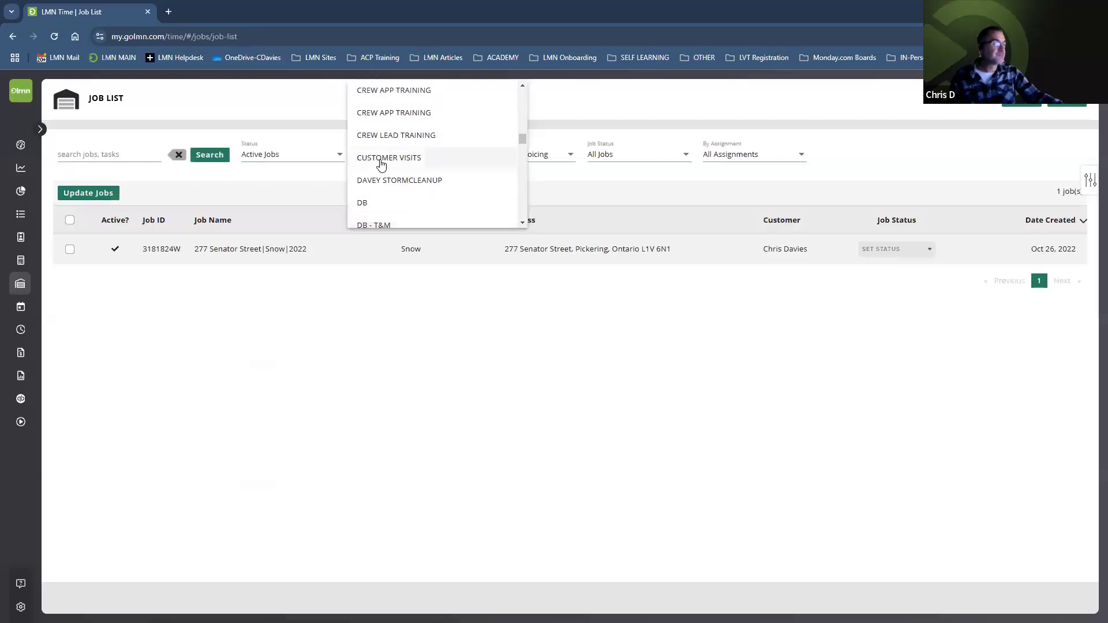
scroll(381, 165, "down", 1)
scroll(381, 165, "up", 2)
scroll(381, 164, "up", 8)
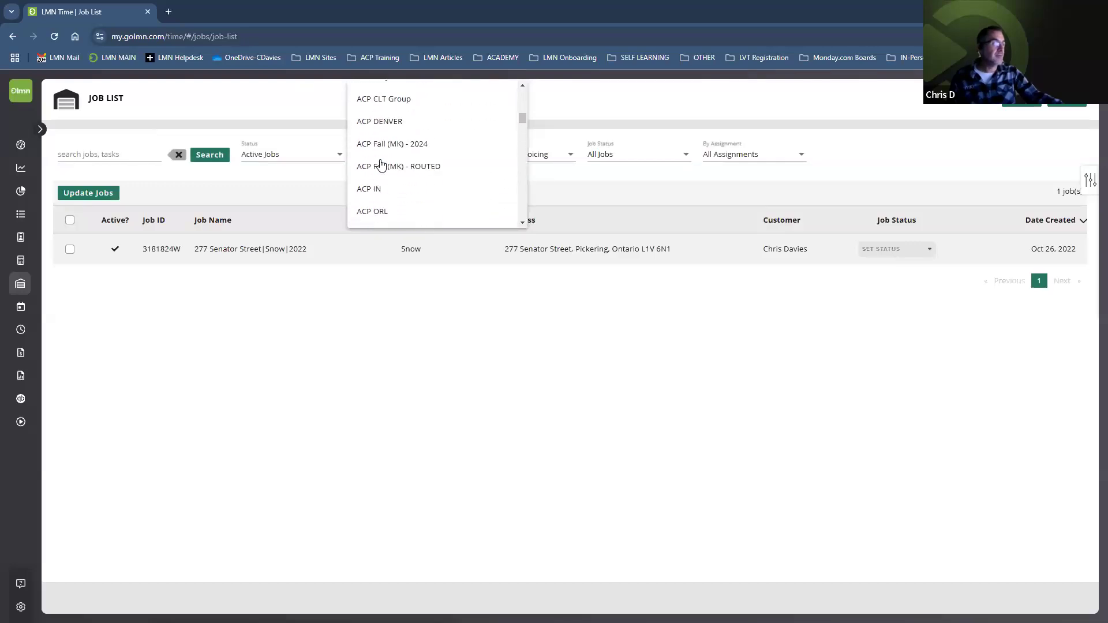
scroll(381, 161, "up", 3)
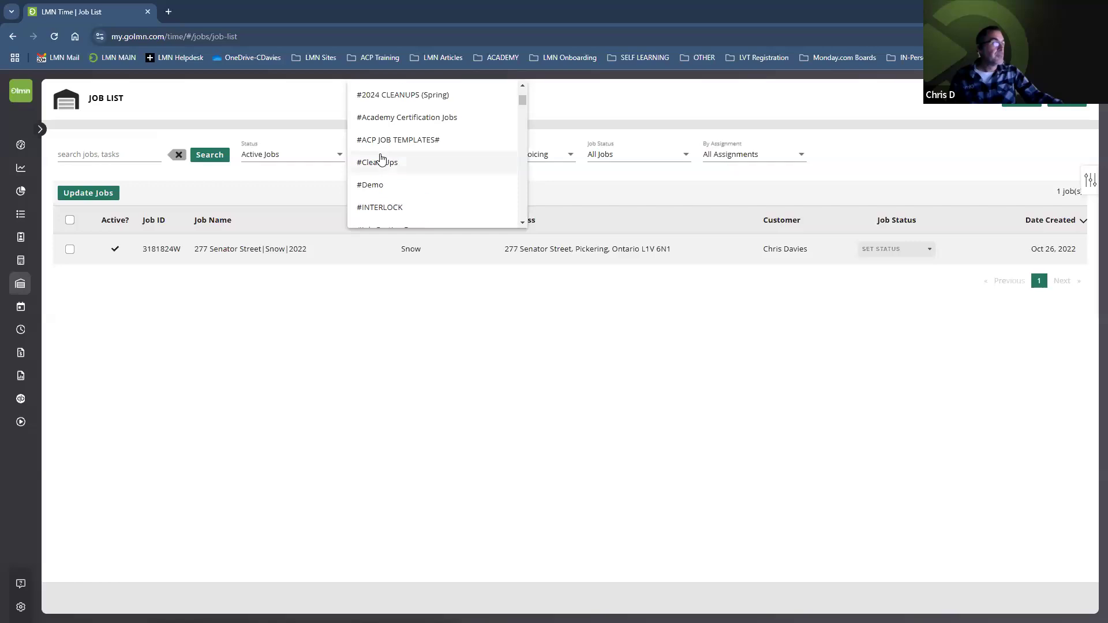
scroll(372, 184, "down", 1)
left_click(370, 185)
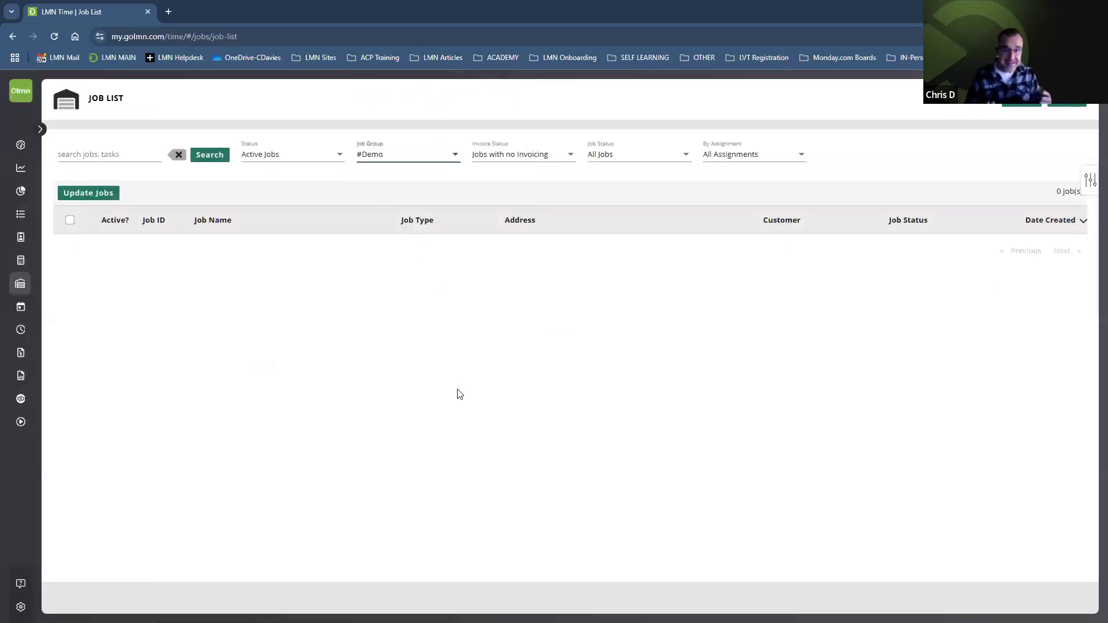
left_click(500, 154)
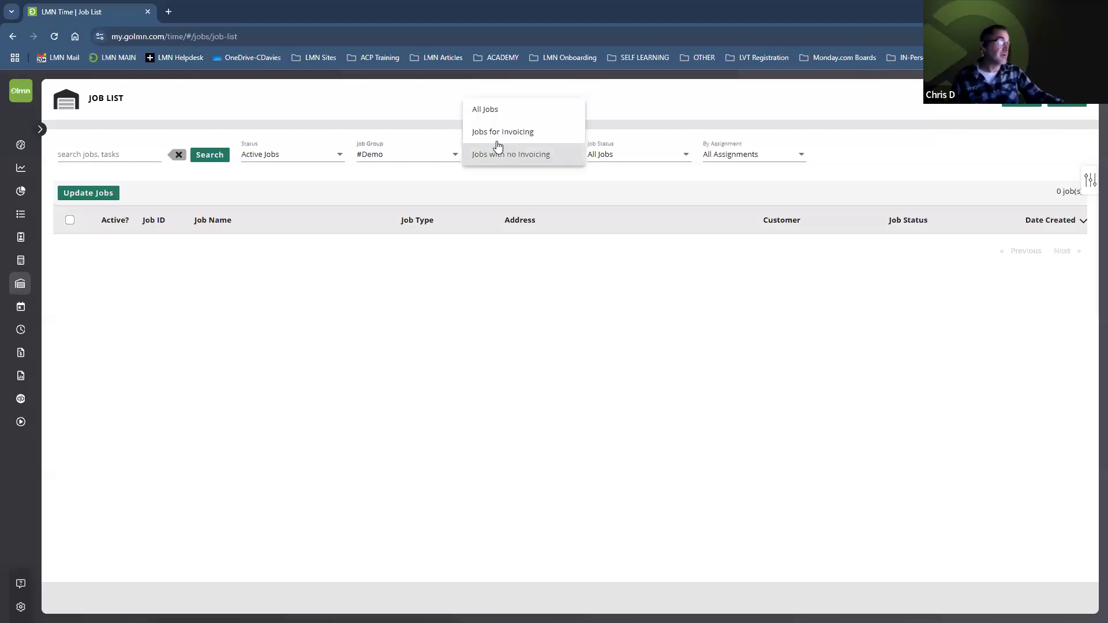
left_click(487, 110)
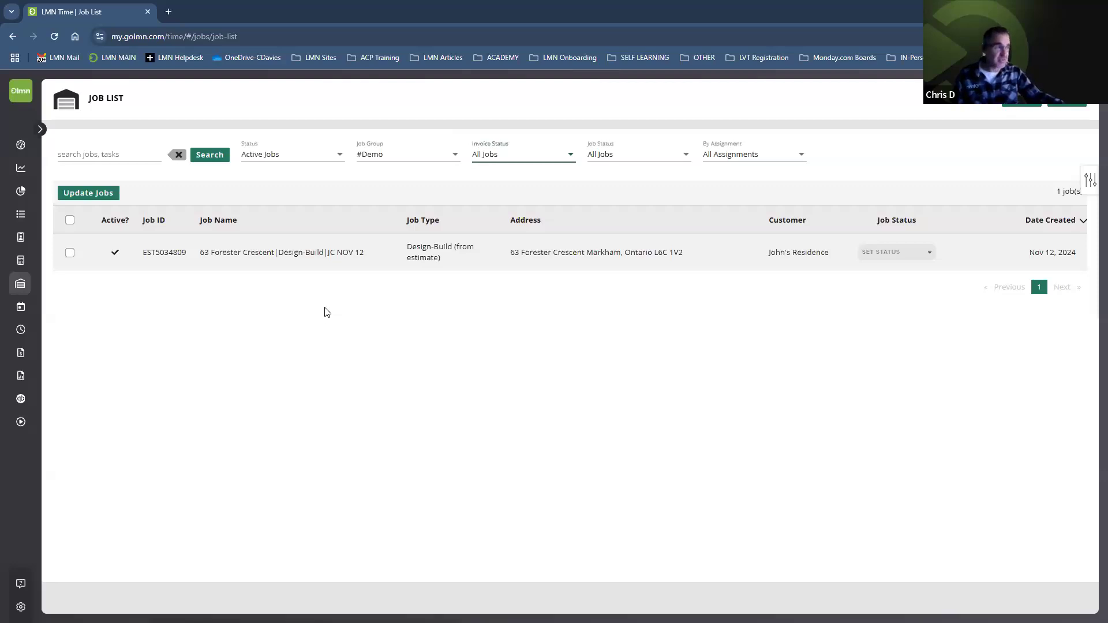
Filter the job list to active jobs that belong to no job group.
mouse_move(24, 281)
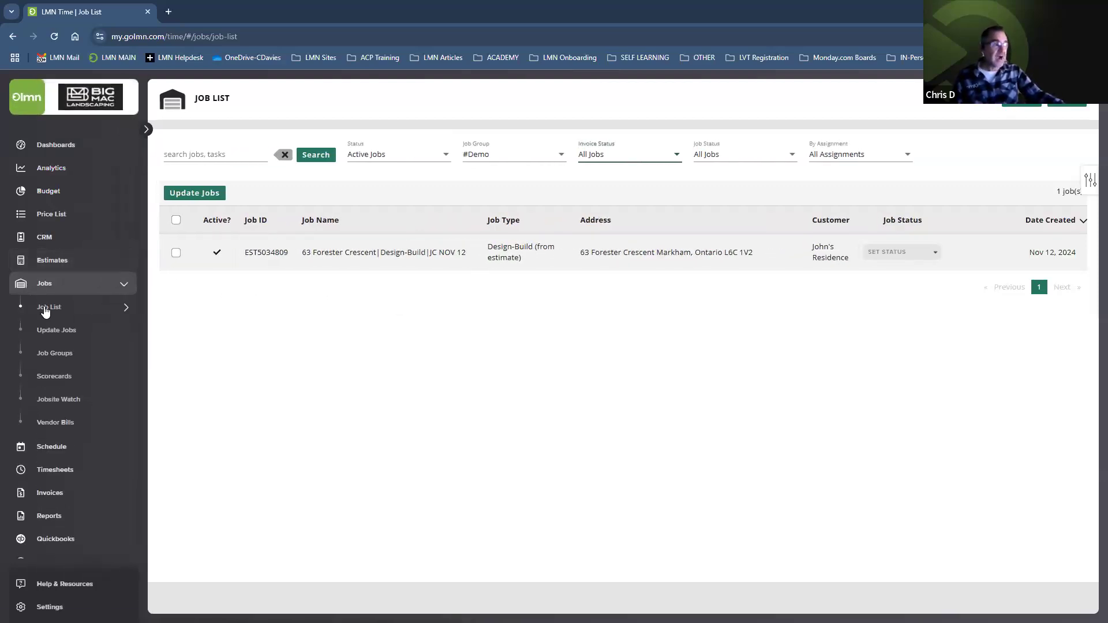
left_click(46, 312)
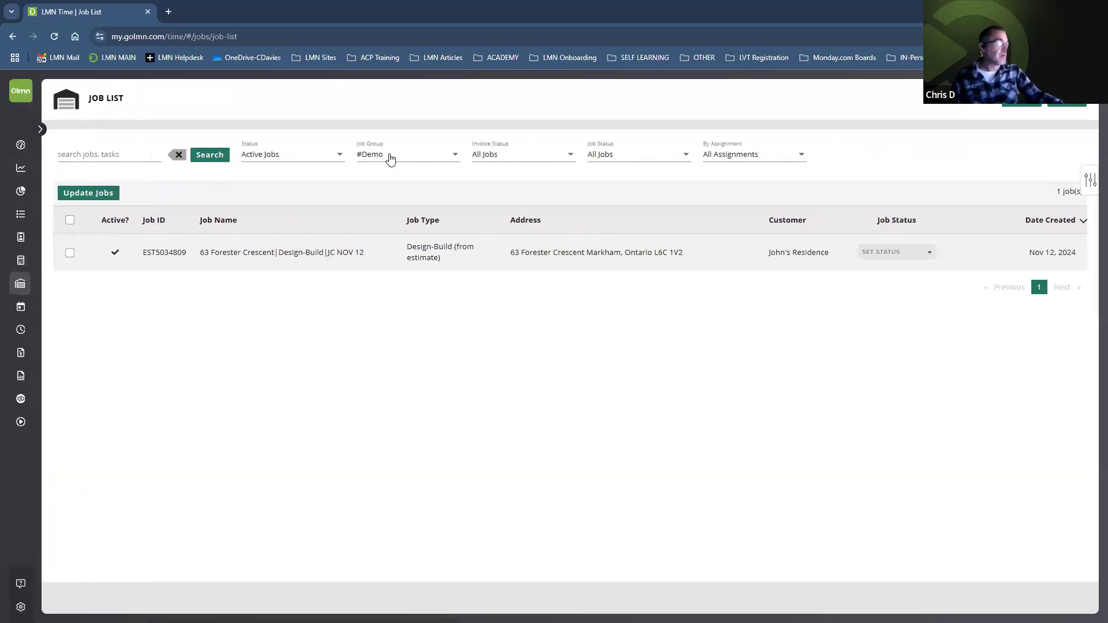
left_click(386, 159)
scroll(386, 159, "up", 3)
left_click(373, 114)
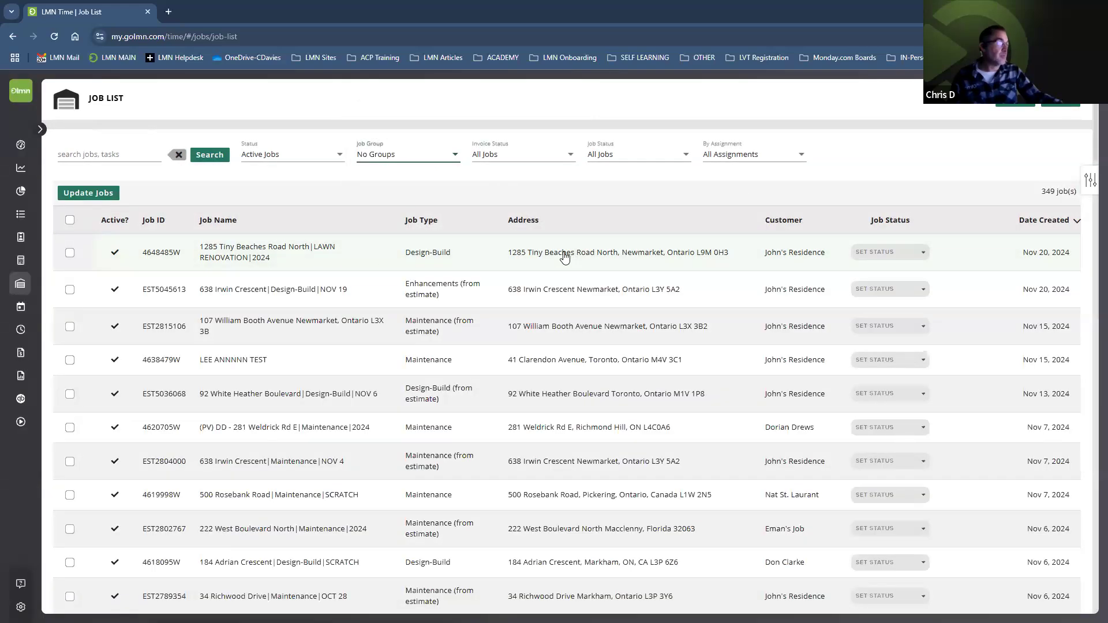
Open the 2024 lawn renovation job and review its punch-in tasks.
left_click(545, 256)
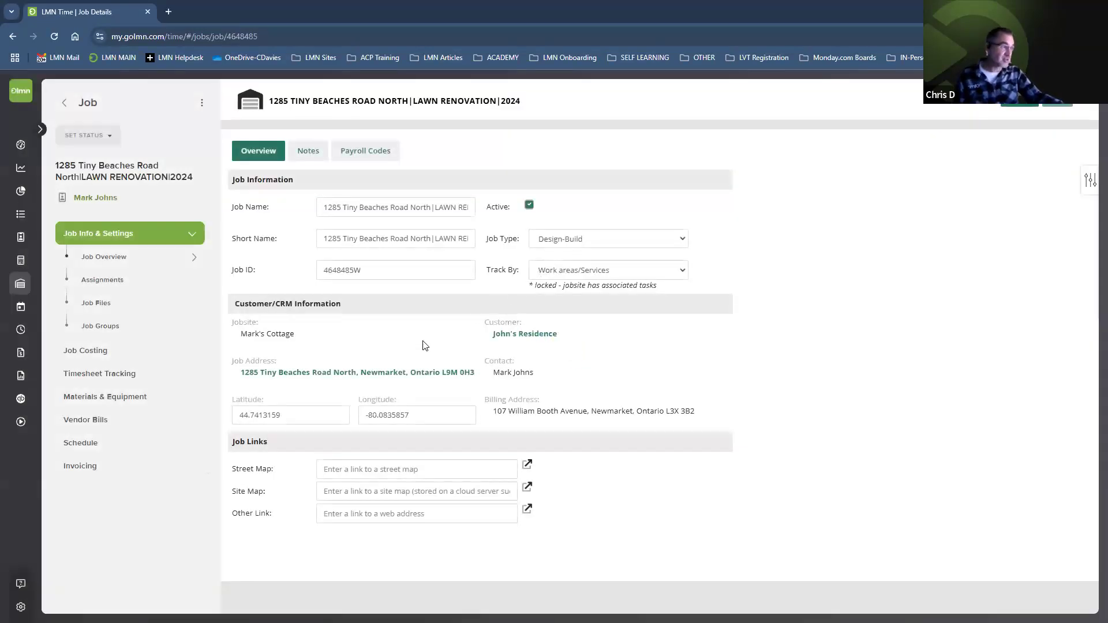
left_click(92, 374)
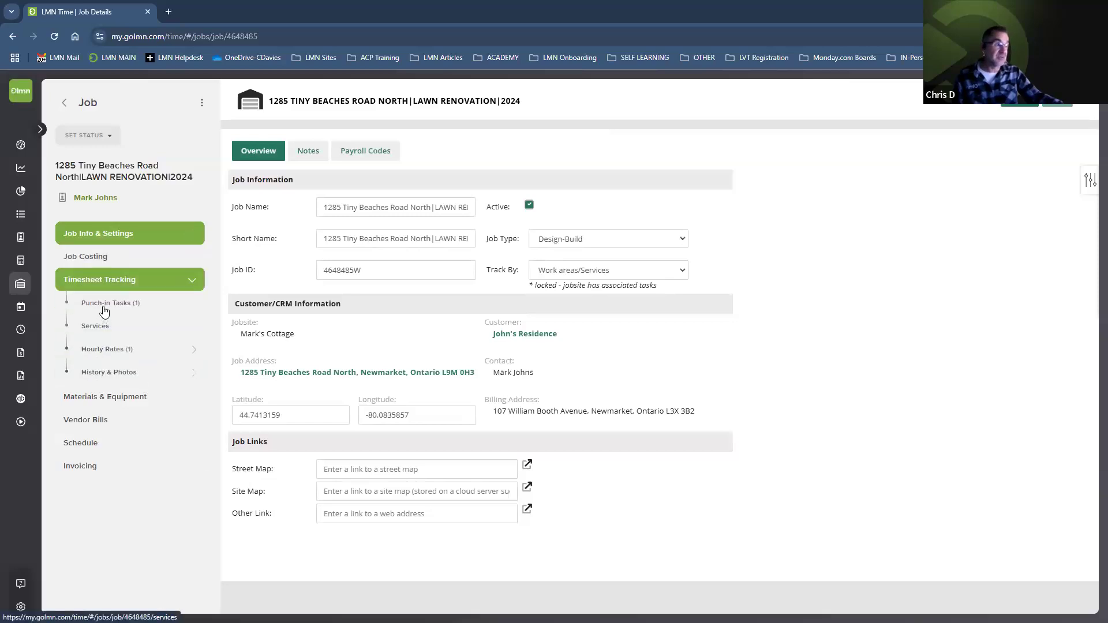
left_click(123, 310)
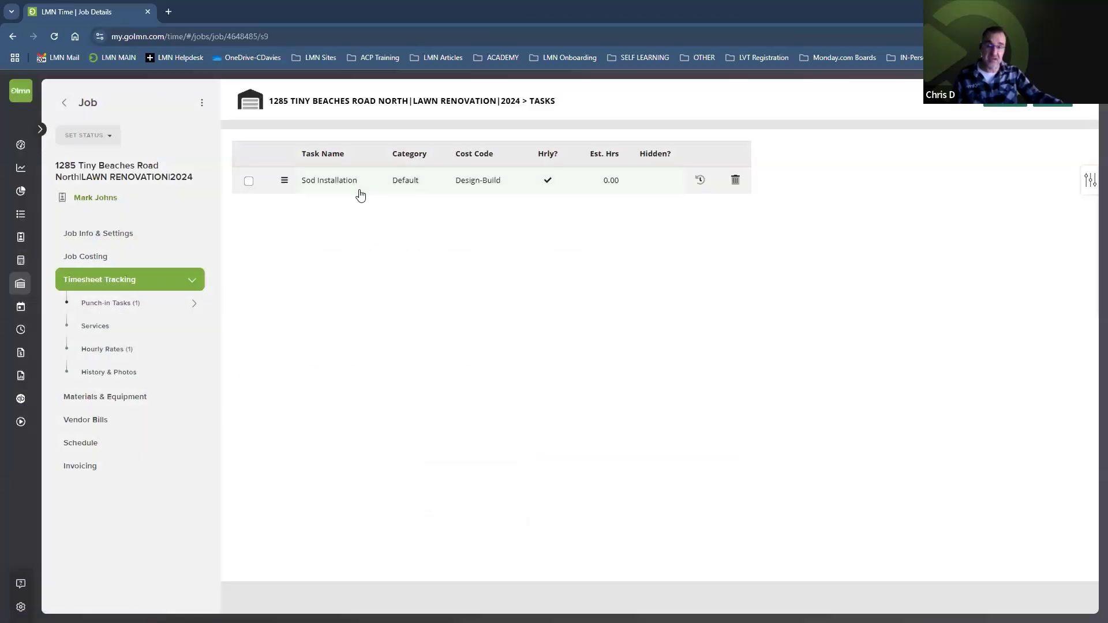
Add the lawn renovation job to the standard #Demo job group.
left_click(94, 237)
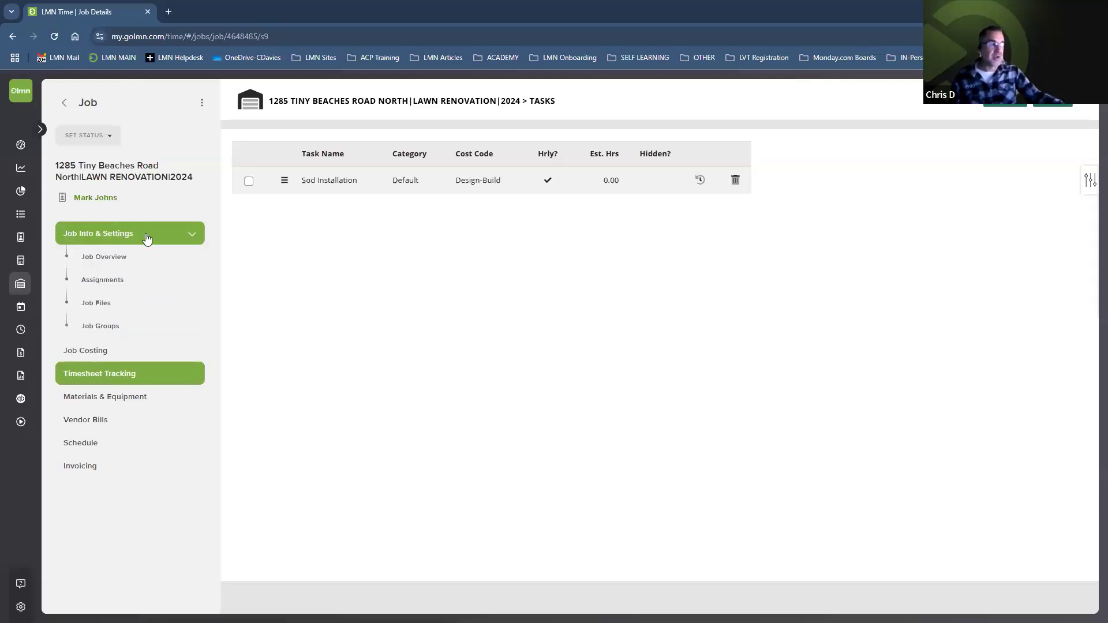
left_click(110, 328)
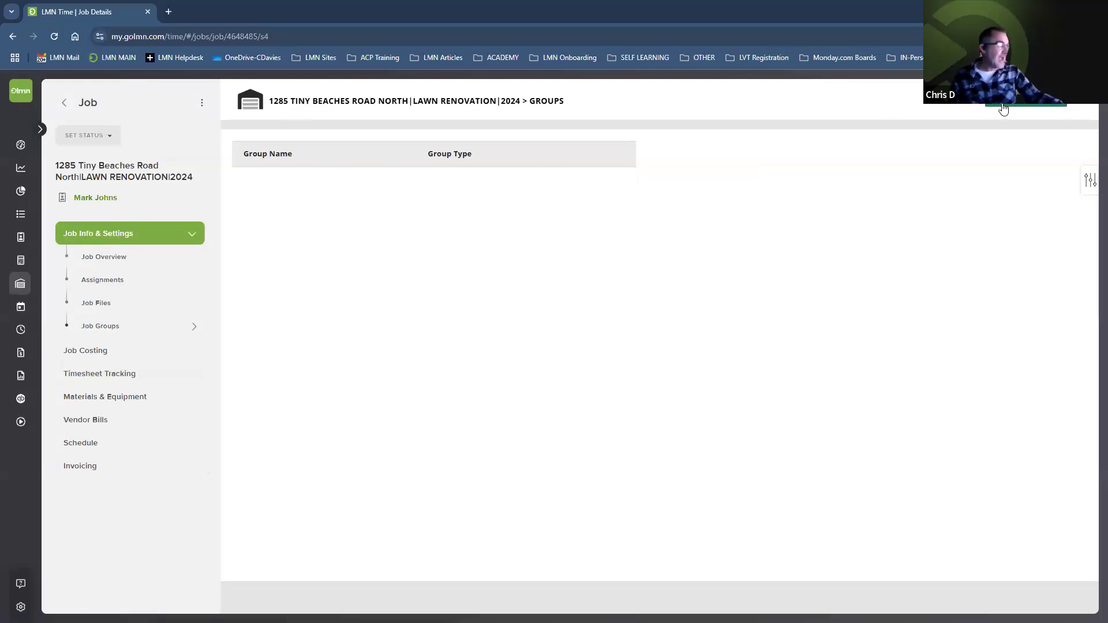
left_click(1001, 105)
left_click(391, 282)
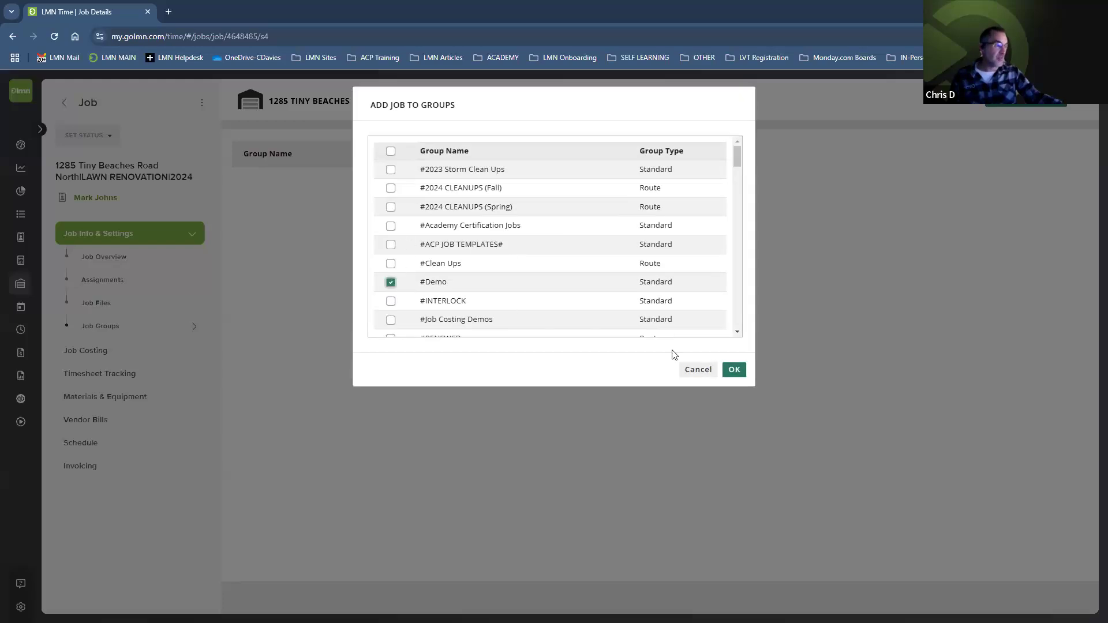
left_click(734, 370)
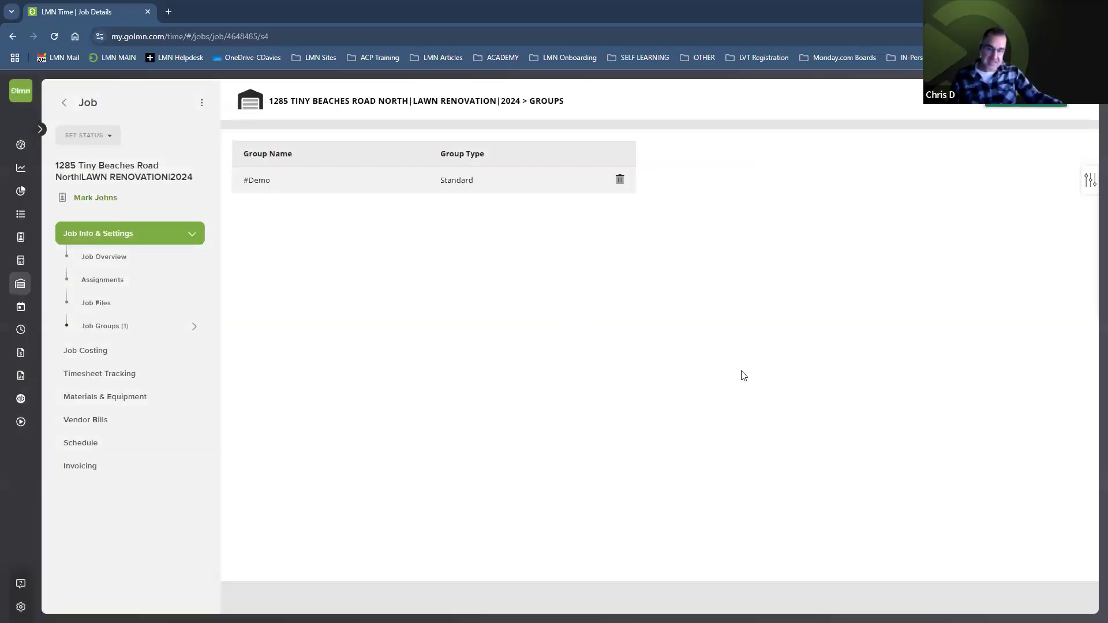